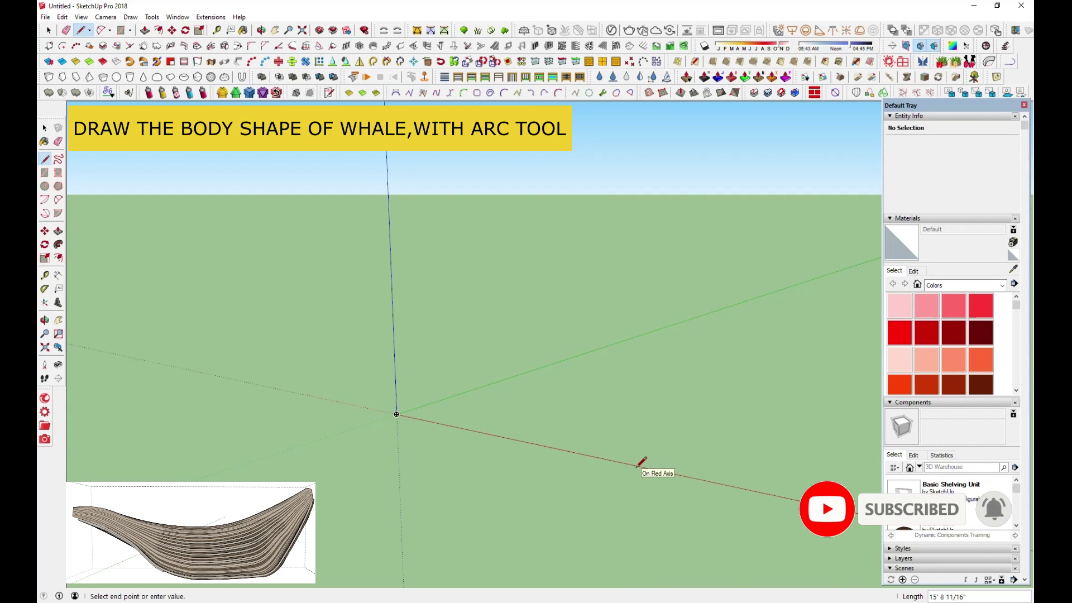
# Step: Draw a flat rectangular face on the ground plane
pyautogui.click(528, 441)
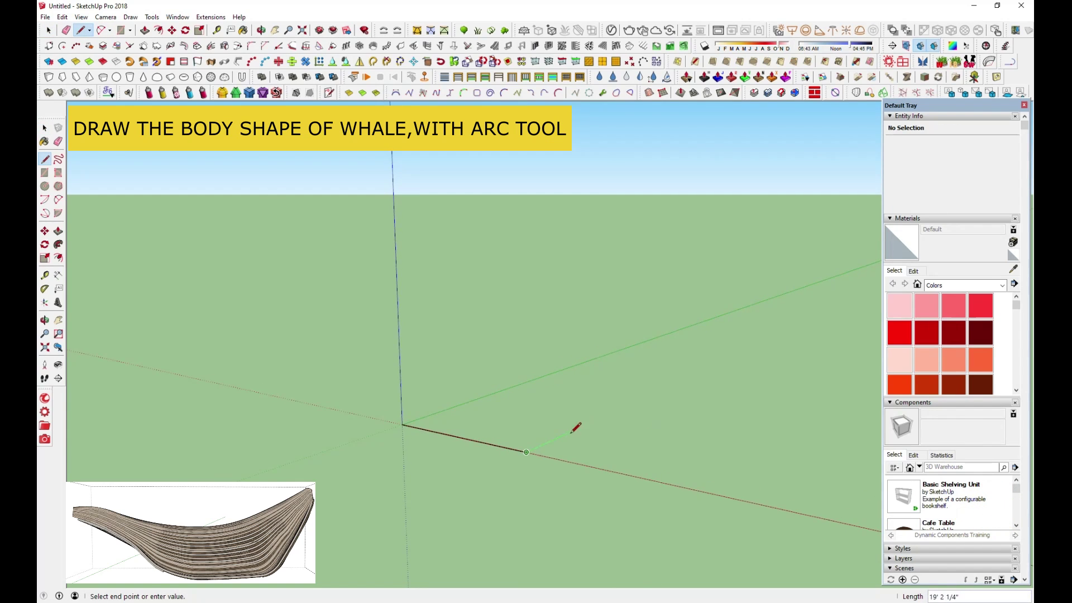
pyautogui.moveTo(574, 426); pyautogui.dragTo(539, 436, button='middle')
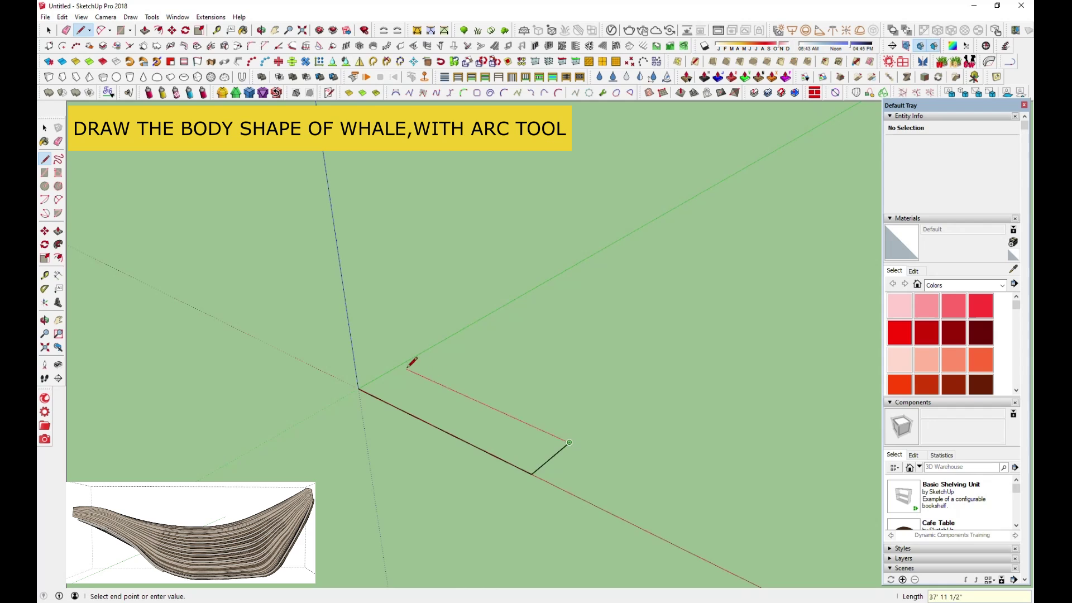
pyautogui.click(359, 388)
pyautogui.click(389, 361)
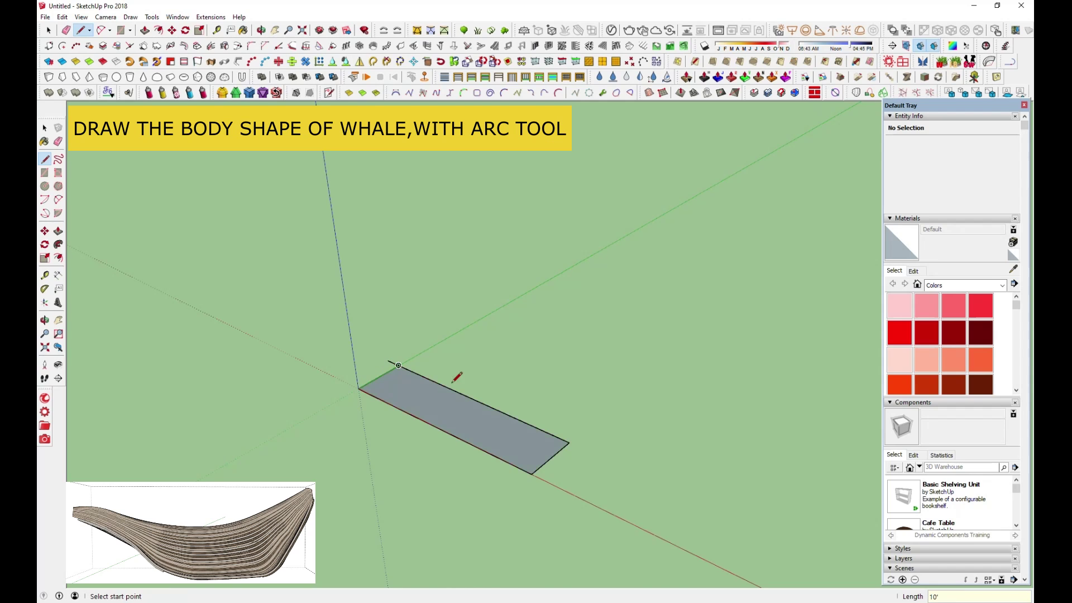
# Step: Outline a 40' vertical wall face rising from the rectangle's long edge
pyautogui.click(66, 31)
pyautogui.scroll(3, 544, 438)
pyautogui.scroll(2, 530, 443)
pyautogui.moveTo(529, 443); pyautogui.dragTo(217, 168, button='middle')
pyautogui.click(81, 31)
pyautogui.moveTo(626, 400); pyautogui.dragTo(644, 389, button='middle')
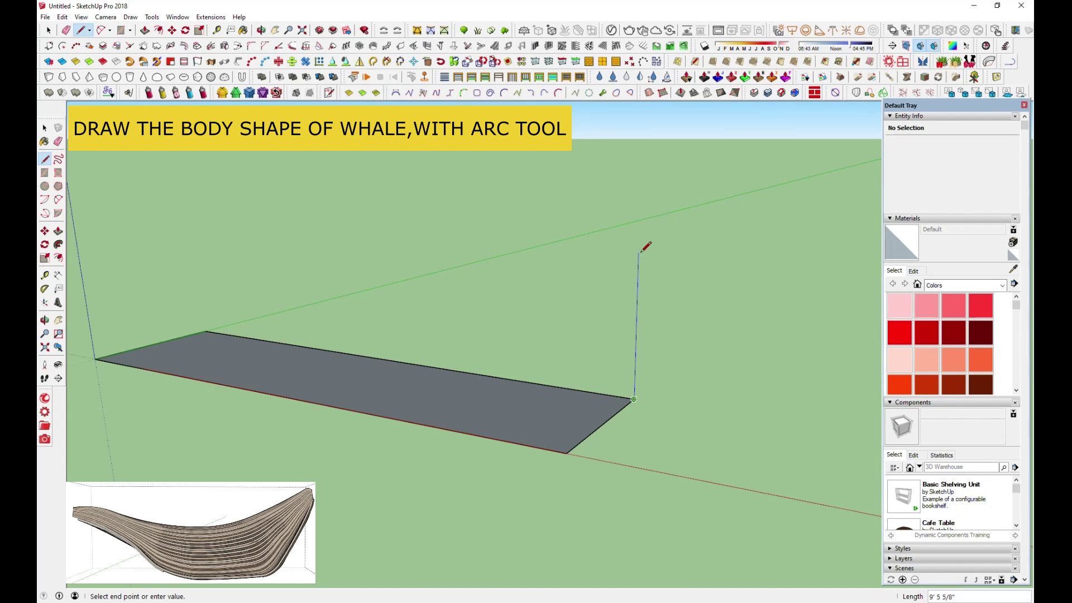
pyautogui.click(192, 221)
pyautogui.click(206, 331)
pyautogui.moveTo(208, 328); pyautogui.dragTo(364, 281, button='middle')
# Step: Draw the whale's back curve as connected arcs from the wall's top-right corner
pyautogui.click(101, 31)
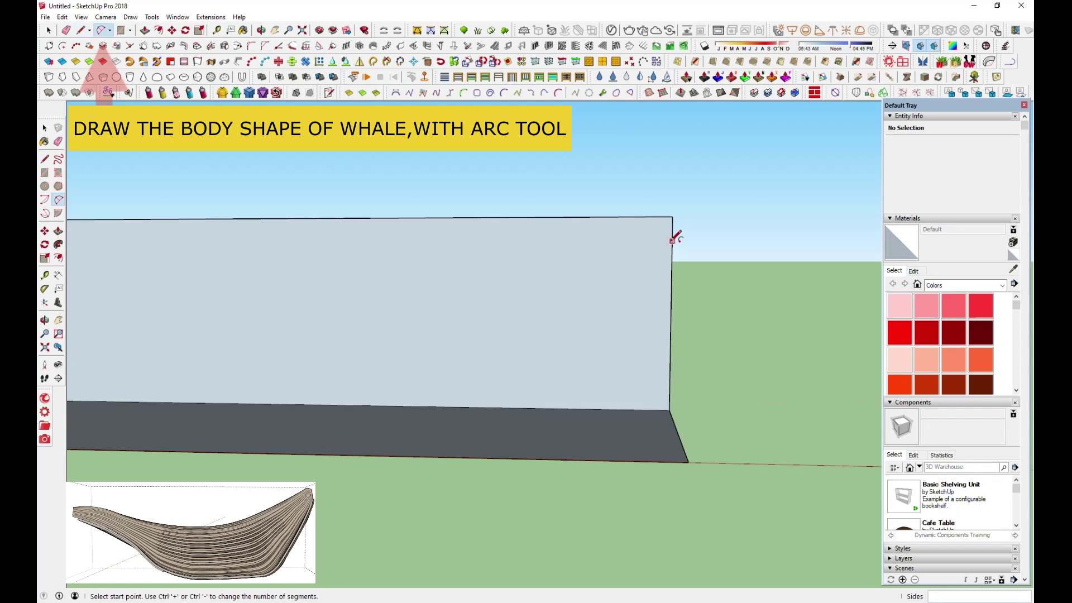
pyautogui.click(673, 242)
pyautogui.scroll(2, 670, 237)
pyautogui.click(659, 228)
pyautogui.click(488, 317)
pyautogui.click(533, 295)
pyautogui.click(487, 317)
pyautogui.click(339, 347)
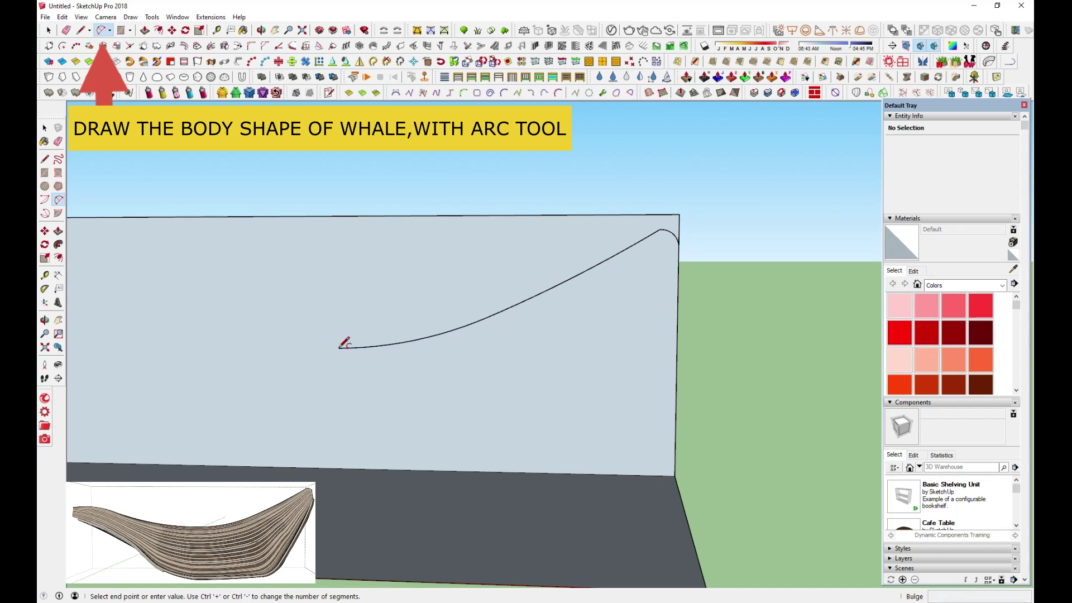
# Step: Add tangent arcs for the tail sweep and head end down to the wall's bottom edge
pyautogui.click(679, 264)
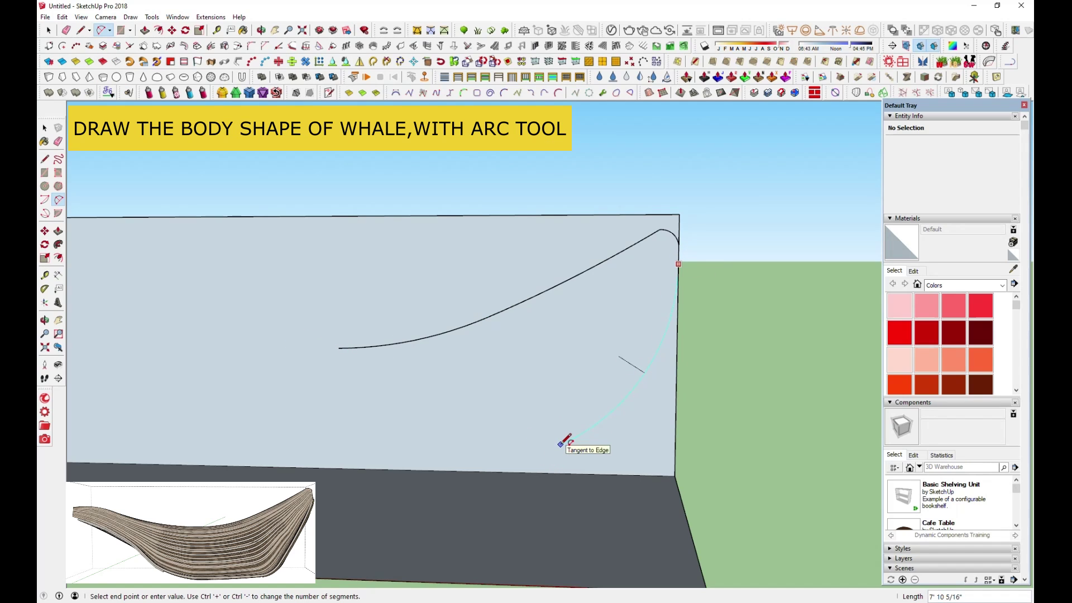
pyautogui.click(494, 463)
pyautogui.scroll(-2, 617, 360)
pyautogui.click(406, 351)
pyautogui.scroll(-1, 406, 351)
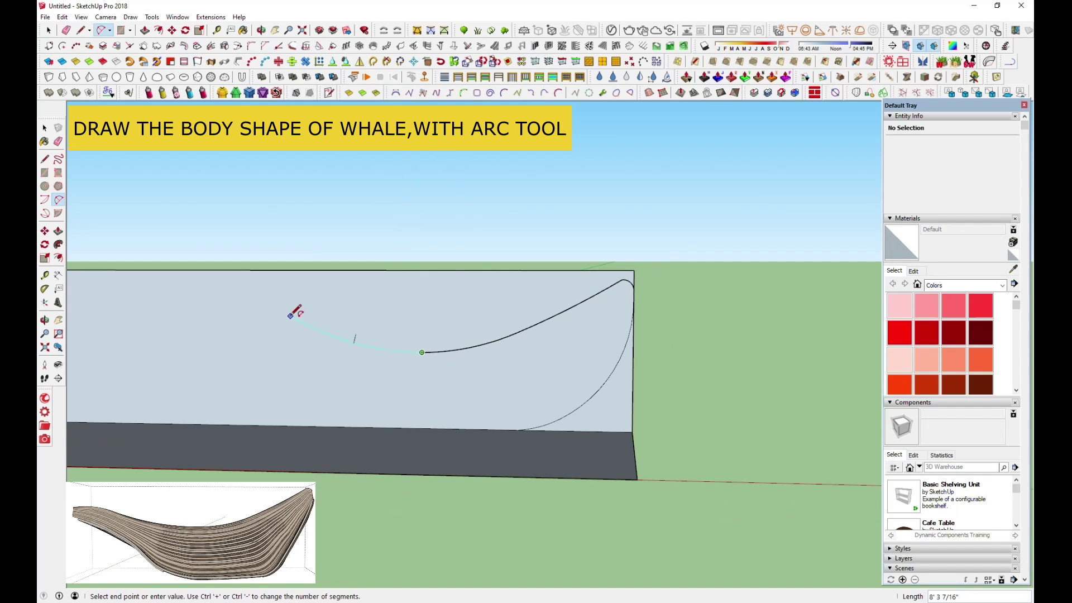
pyautogui.doubleClick(261, 321)
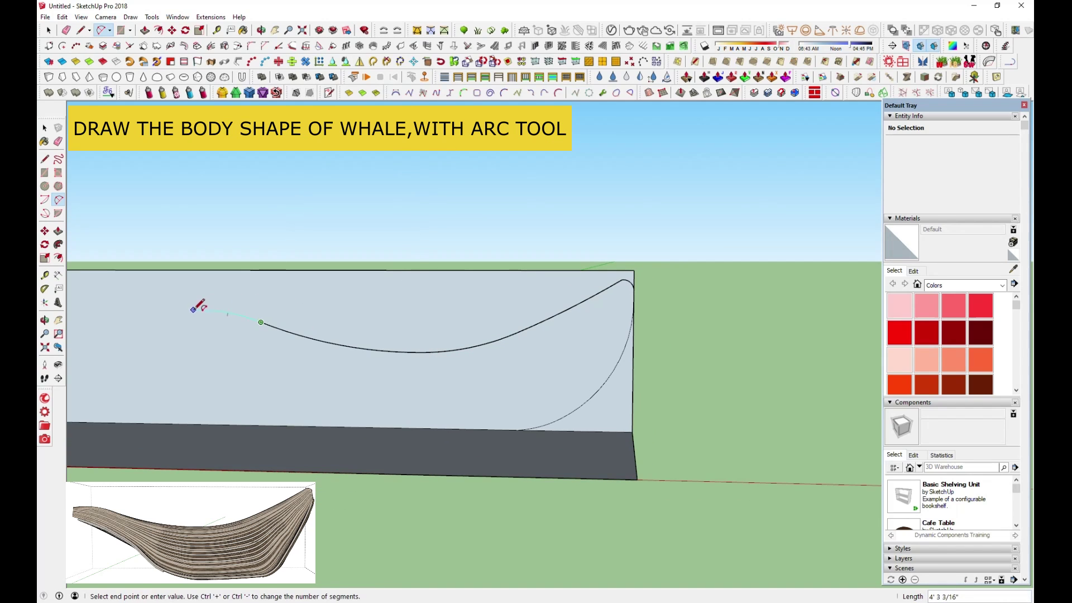
pyautogui.click(194, 329)
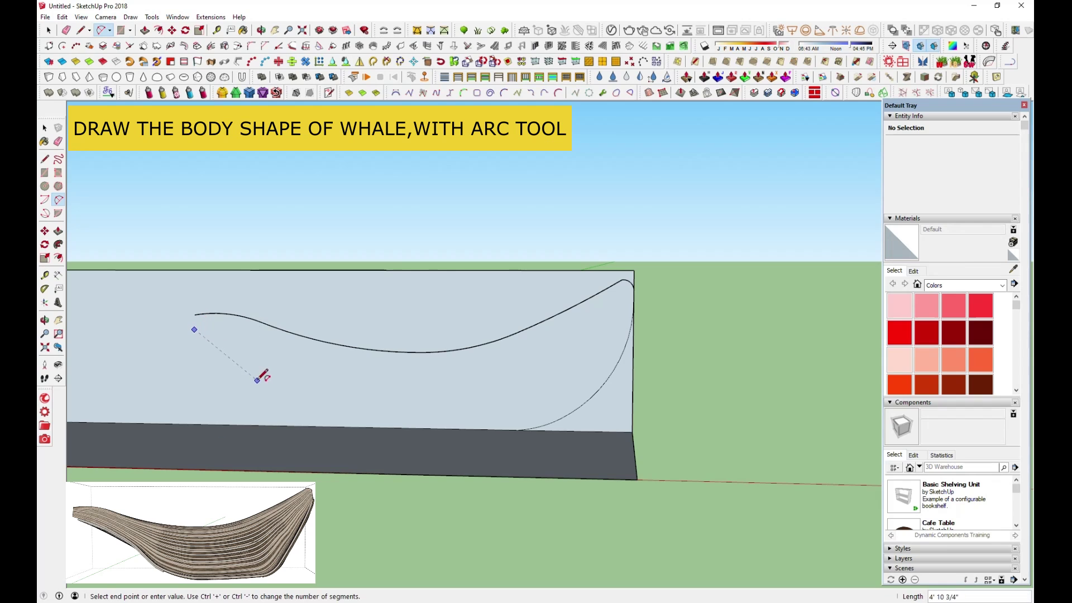
pyautogui.doubleClick(266, 372)
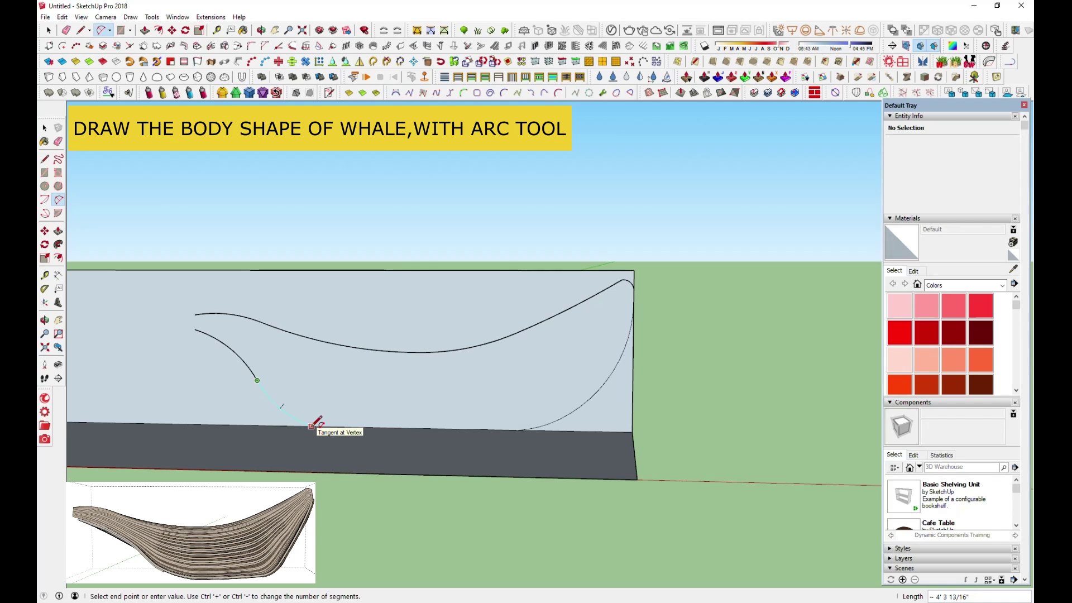
pyautogui.click(311, 425)
# Step: Orbit to view the wall and ground face together and begin an arc at the wall edge
pyautogui.moveTo(311, 426); pyautogui.dragTo(351, 465, button='middle')
pyautogui.scroll(2, 222, 332)
pyautogui.scroll(3, 263, 263)
pyautogui.moveTo(263, 263)
pyautogui.mouseDown(button='middle')
pyautogui.moveTo(327, 444)
pyautogui.moveTo(668, 437)
pyautogui.mouseUp(button='middle')
pyautogui.click(709, 437)
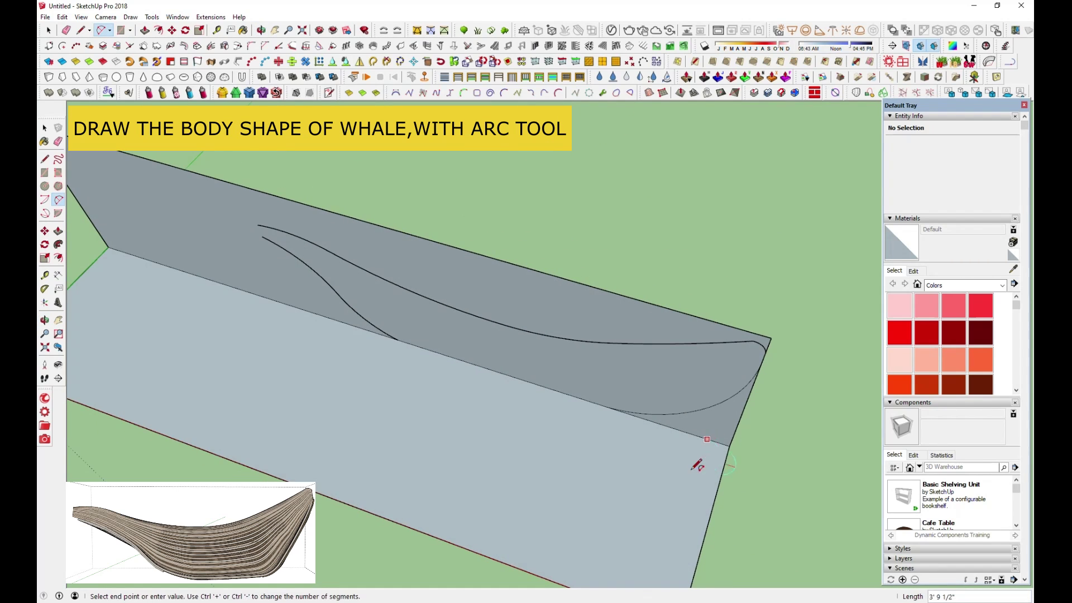
# Step: Draw the belly curve arcs on the ground face from the wall's lower corner
pyautogui.scroll(3, 696, 464)
pyautogui.press('Escape')
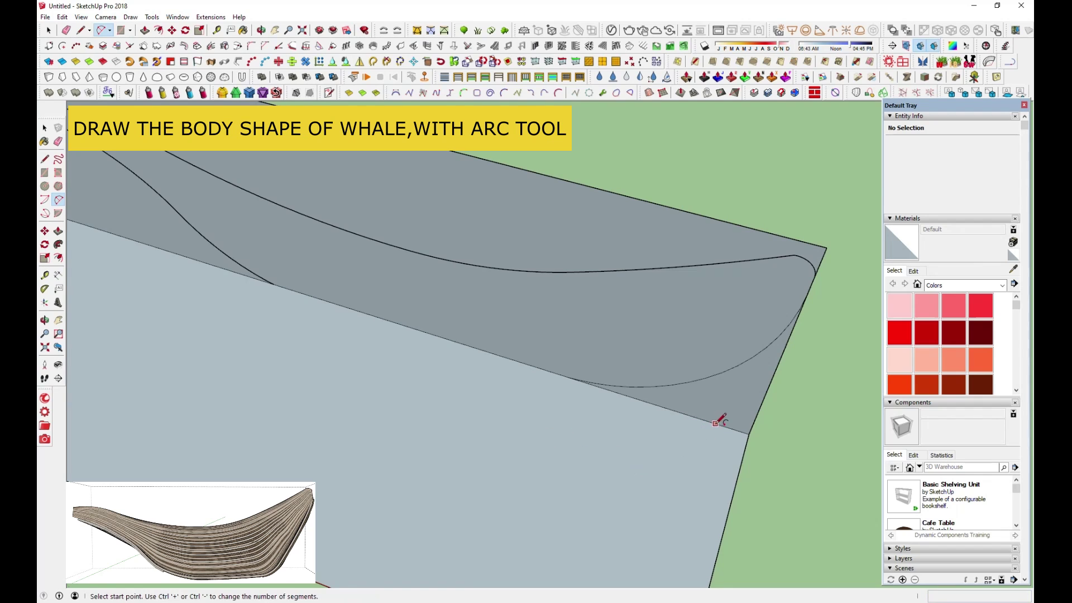
pyautogui.click(748, 434)
pyautogui.click(646, 466)
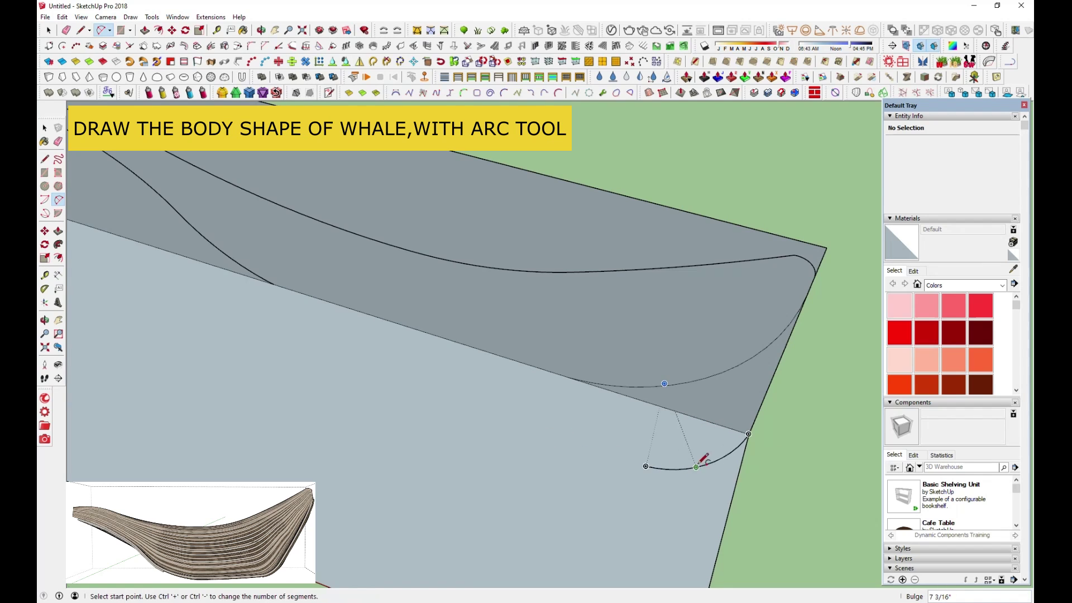
pyautogui.click(380, 463)
pyautogui.click(276, 350)
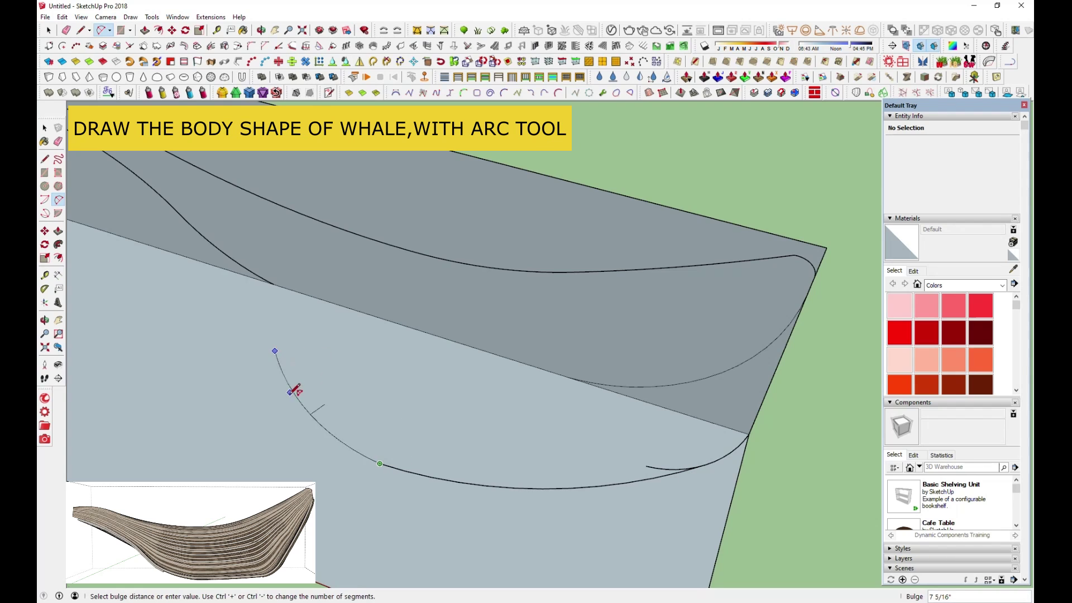
pyautogui.click(304, 410)
# Step: Continue tangent arcs on the ground face to trace the whale's head curve
pyautogui.scroll(2, 241, 296)
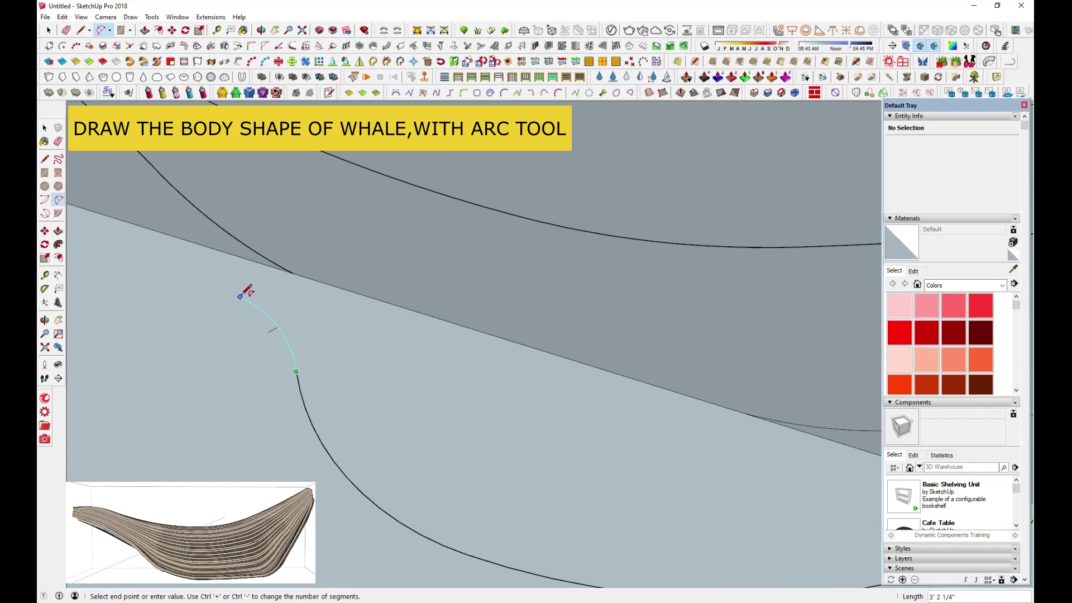
pyautogui.scroll(-2, 241, 288)
pyautogui.scroll(-2, 375, 354)
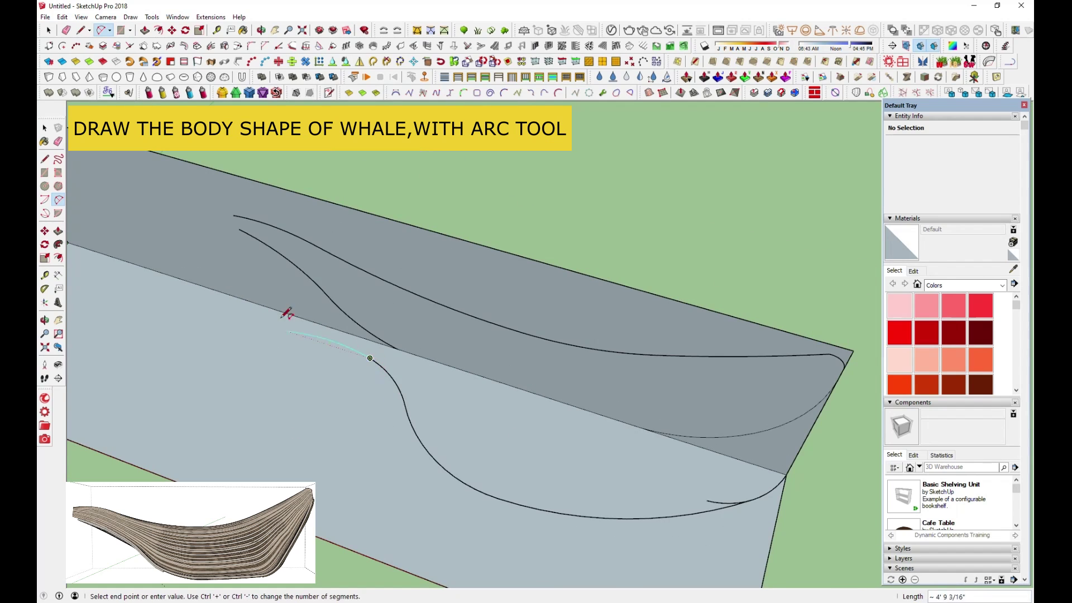
pyautogui.scroll(3, 237, 315)
pyautogui.press('Escape')
pyautogui.click(409, 373)
pyautogui.click(226, 313)
pyautogui.moveTo(251, 313)
pyautogui.mouseDown(button='middle')
pyautogui.moveTo(603, 394)
pyautogui.moveTo(462, 411)
pyautogui.mouseUp(button='middle')
pyautogui.click(596, 371)
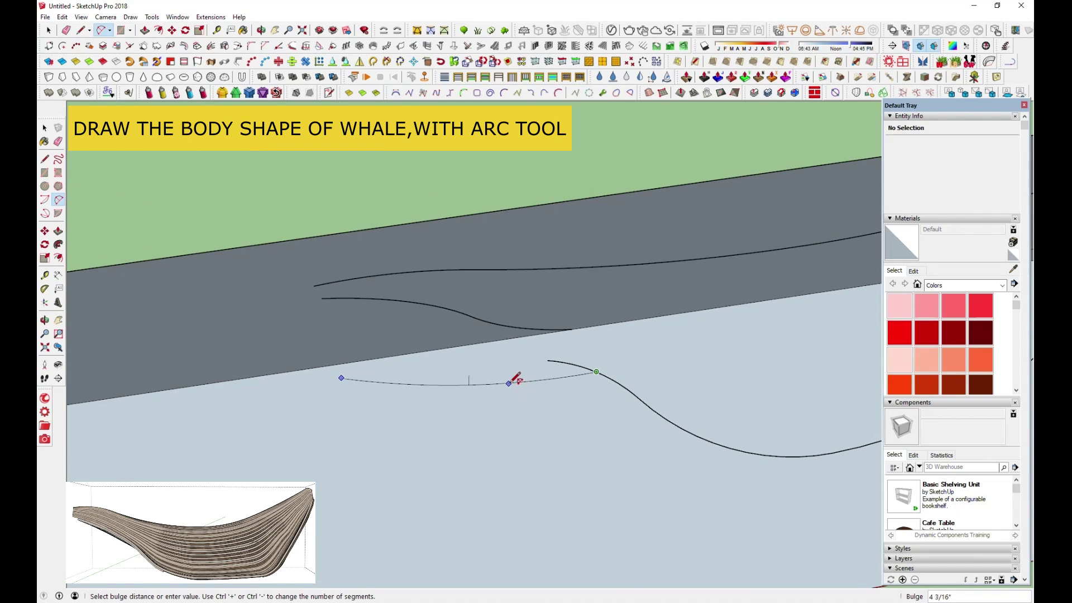
pyautogui.click(517, 378)
pyautogui.scroll(3, 517, 378)
pyautogui.doubleClick(673, 413)
# Step: Erase the overlapping stray curves and inspect the bent plane from several angles
pyautogui.press('e')
pyautogui.moveTo(516, 340); pyautogui.dragTo(609, 363)
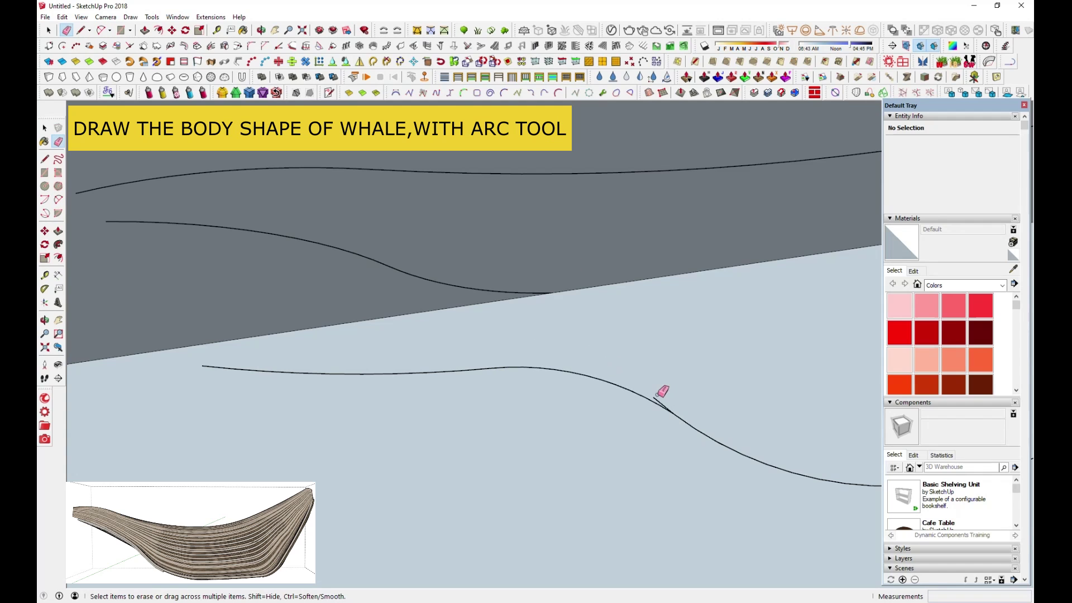
pyautogui.scroll(-3, 359, 388)
pyautogui.moveTo(359, 387); pyautogui.dragTo(397, 290, button='middle')
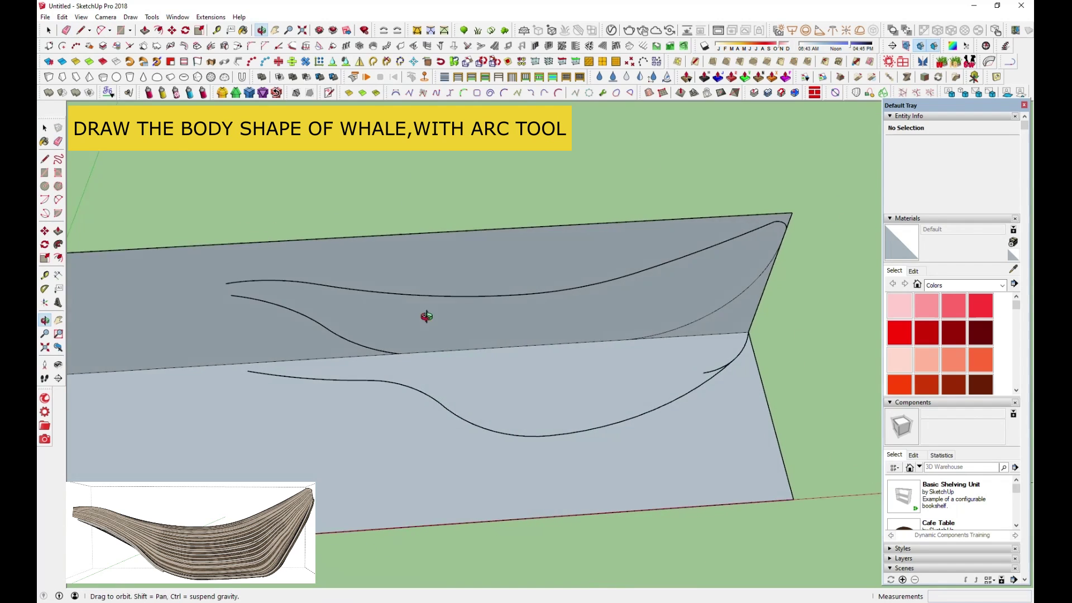
pyautogui.scroll(3, 710, 336)
pyautogui.moveTo(710, 335)
pyautogui.mouseDown(button='middle')
pyautogui.moveTo(729, 343)
pyautogui.moveTo(770, 325)
pyautogui.moveTo(531, 354)
pyautogui.moveTo(563, 431)
pyautogui.moveTo(614, 343)
pyautogui.moveTo(330, 377)
pyautogui.mouseUp(button='middle')
pyautogui.scroll(3, 231, 323)
pyautogui.press('e')
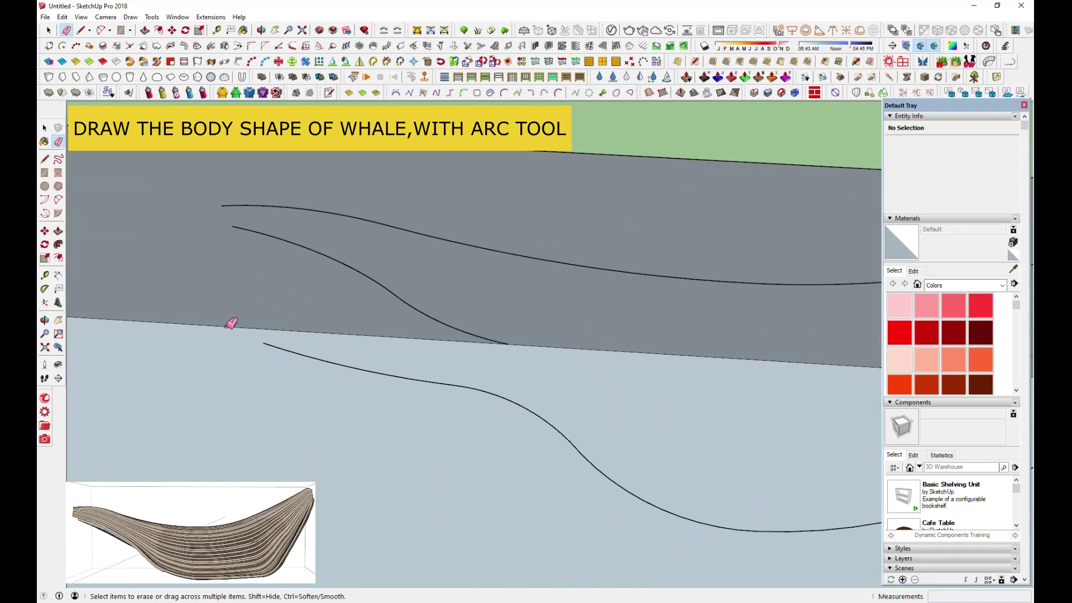
pyautogui.scroll(-3, 287, 251)
pyautogui.moveTo(287, 251)
pyautogui.mouseDown(button='middle')
pyautogui.moveTo(257, 251)
pyautogui.moveTo(289, 259)
pyautogui.moveTo(295, 287)
pyautogui.moveTo(343, 308)
pyautogui.mouseUp(button='middle')
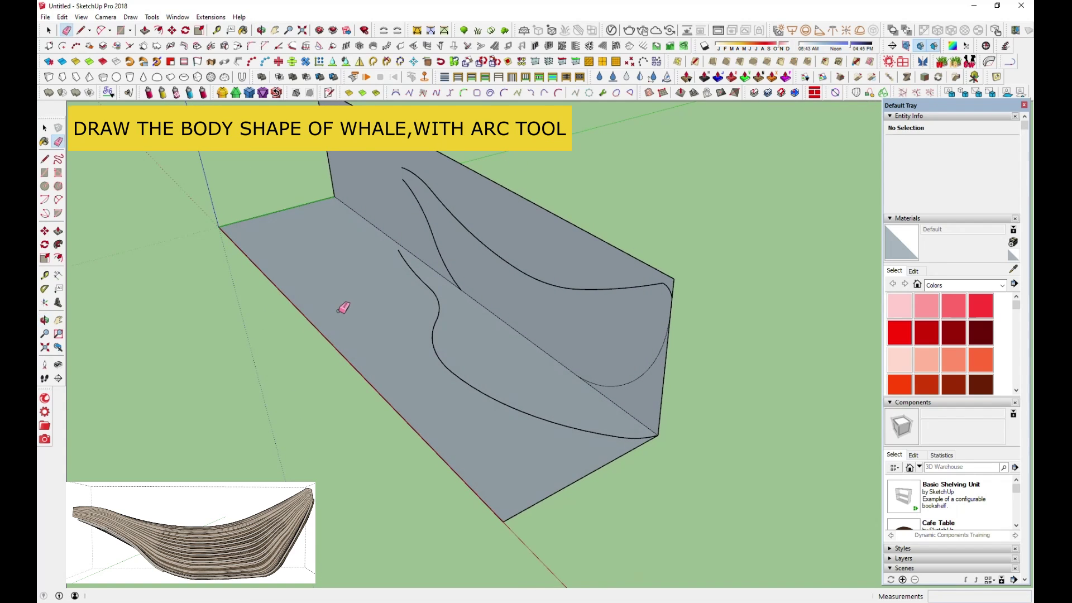
pyautogui.moveTo(343, 307)
pyautogui.mouseDown(button='middle')
pyautogui.moveTo(411, 366)
pyautogui.moveTo(363, 292)
pyautogui.mouseUp(button='middle')
# Step: Close the walls' open end with a face
pyautogui.click(99, 35)
pyautogui.scroll(3, 634, 296)
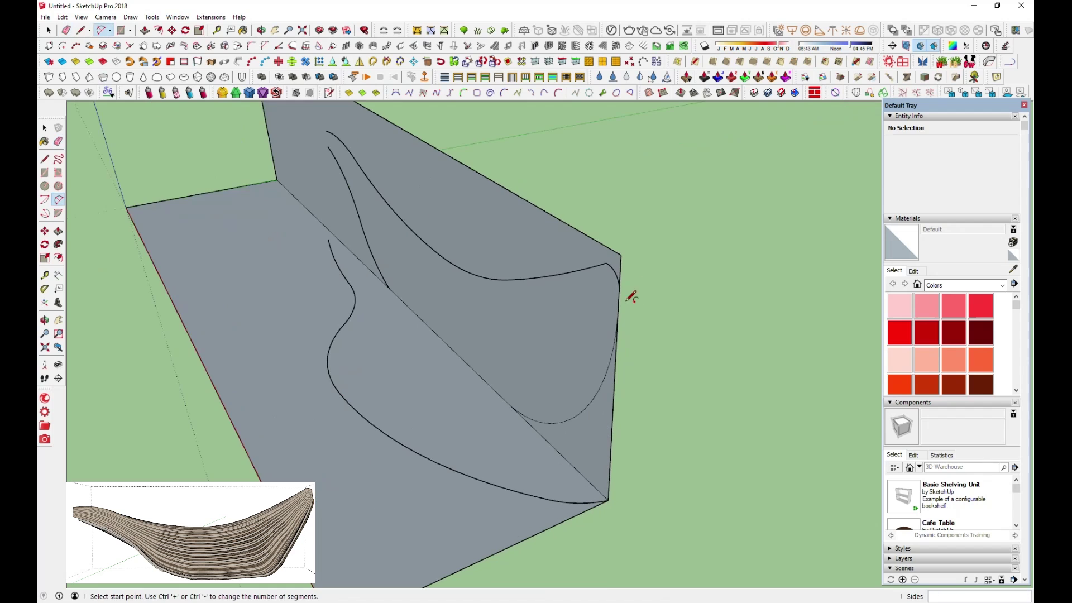
pyautogui.scroll(-5, 565, 495)
pyautogui.moveTo(564, 495); pyautogui.dragTo(449, 264, button='middle')
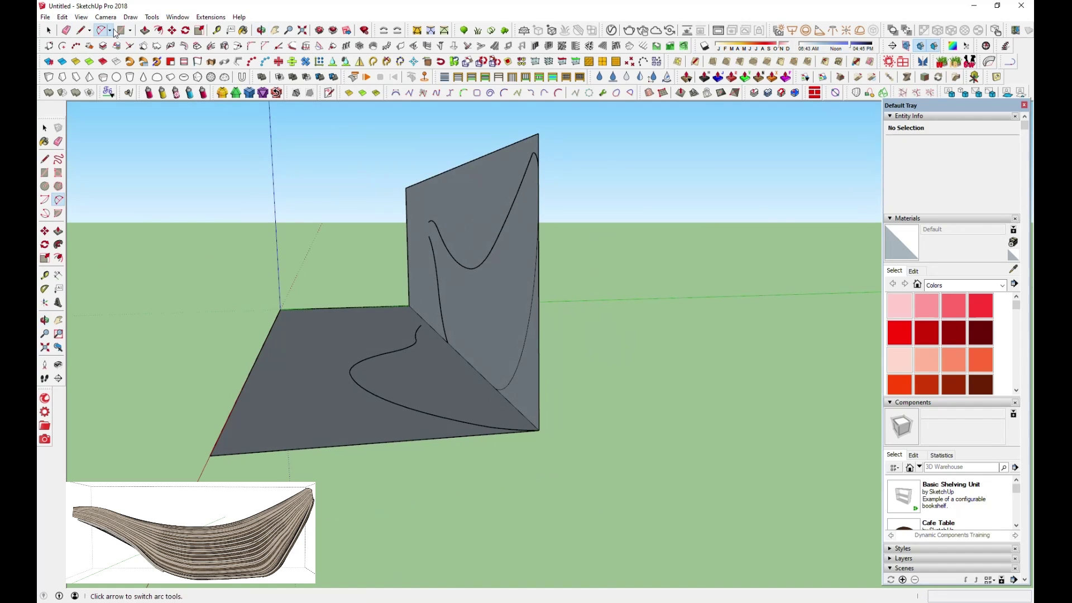
pyautogui.click(539, 132)
pyautogui.click(210, 455)
pyautogui.scroll(5, 603, 454)
pyautogui.moveTo(603, 455)
pyautogui.mouseDown(button='middle')
pyautogui.moveTo(665, 426)
pyautogui.moveTo(584, 429)
pyautogui.mouseUp(button='middle')
# Step: Draw an arc at the tail end and erase the leftover curve at the corner
pyautogui.click(102, 30)
pyautogui.moveTo(503, 251); pyautogui.dragTo(495, 190, button='middle')
pyautogui.click(495, 183)
pyautogui.click(554, 400)
pyautogui.moveTo(553, 399)
pyautogui.mouseDown(button='middle')
pyautogui.moveTo(289, 445)
pyautogui.moveTo(617, 296)
pyautogui.mouseUp(button='middle')
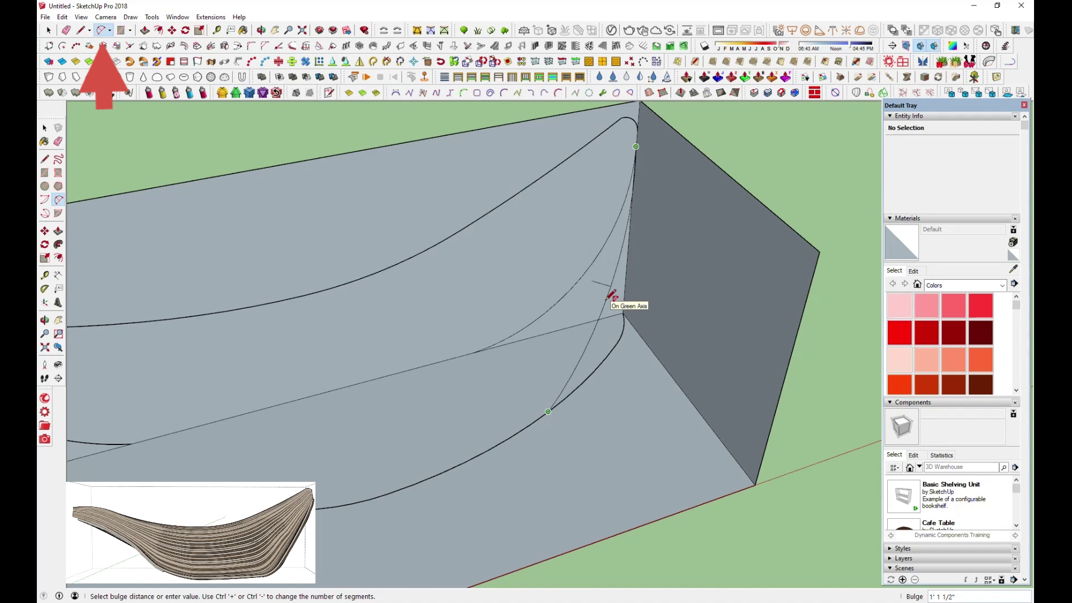
pyautogui.click(612, 294)
pyautogui.click(565, 390)
pyautogui.scroll(2, 502, 447)
pyautogui.click(67, 32)
pyautogui.click(551, 406)
pyautogui.moveTo(550, 407)
pyautogui.mouseDown(button='middle')
pyautogui.moveTo(665, 275)
pyautogui.moveTo(571, 316)
pyautogui.moveTo(759, 217)
pyautogui.moveTo(544, 112)
pyautogui.mouseUp(button='middle')
# Step: Round the tail's top corner with arcs joining the wall and ground outlines
pyautogui.press('a')
pyautogui.scroll(3, 544, 114)
pyautogui.click(564, 133)
pyautogui.scroll(-2, 564, 133)
pyautogui.click(614, 284)
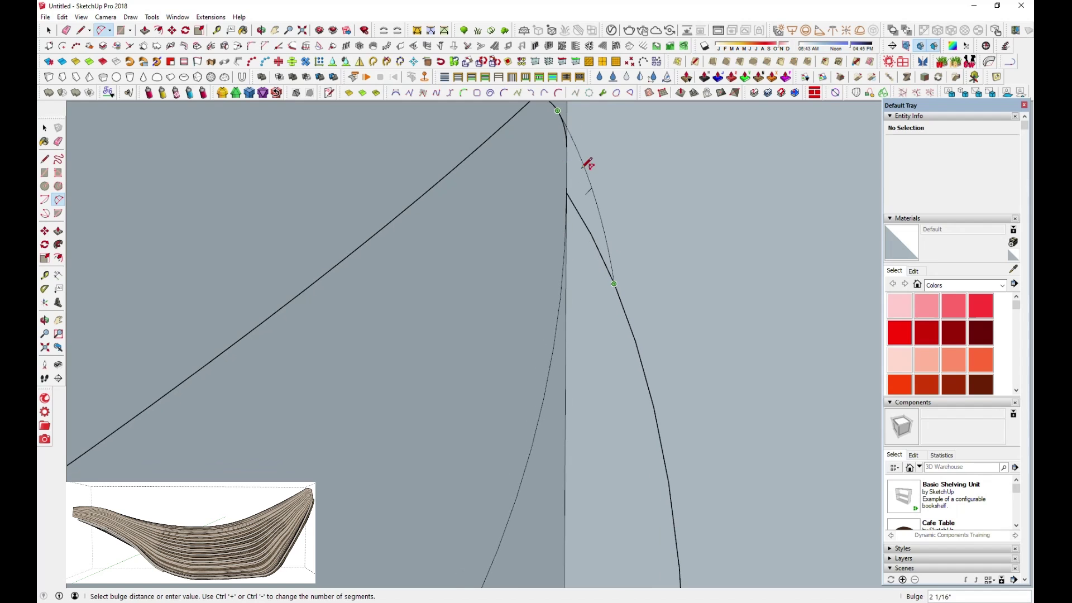
pyautogui.moveTo(581, 166)
pyautogui.mouseDown(button='middle')
pyautogui.moveTo(407, 242)
pyautogui.moveTo(538, 215)
pyautogui.moveTo(591, 267)
pyautogui.moveTo(557, 289)
pyautogui.mouseUp(button='middle')
pyautogui.click(551, 186)
pyautogui.click(522, 165)
pyautogui.scroll(2, 560, 312)
pyautogui.click(559, 331)
pyautogui.click(550, 268)
pyautogui.moveTo(550, 268)
pyautogui.mouseDown(button='middle')
pyautogui.moveTo(259, 198)
pyautogui.moveTo(610, 303)
pyautogui.mouseUp(button='middle')
# Step: Orbit around the box to inspect the rounded tail corner
pyautogui.press('e')
pyautogui.moveTo(553, 279); pyautogui.dragTo(595, 307, button='middle')
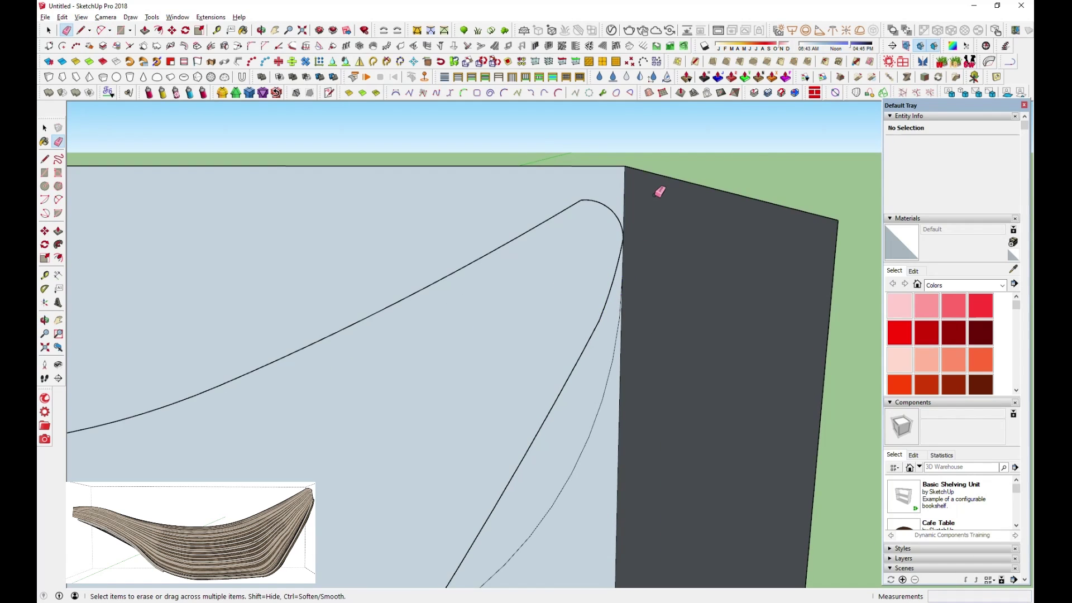
pyautogui.scroll(-5, 660, 192)
pyautogui.moveTo(665, 215)
pyautogui.mouseDown(button='middle')
pyautogui.moveTo(692, 443)
pyautogui.moveTo(536, 258)
pyautogui.moveTo(501, 410)
pyautogui.moveTo(490, 342)
pyautogui.moveTo(335, 290)
pyautogui.mouseUp(button='middle')
# Step: Draw an arc from the upper curve down toward the wall's bottom with a tangent continuation
pyautogui.press('a')
pyautogui.scroll(3, 192, 268)
pyautogui.click(189, 275)
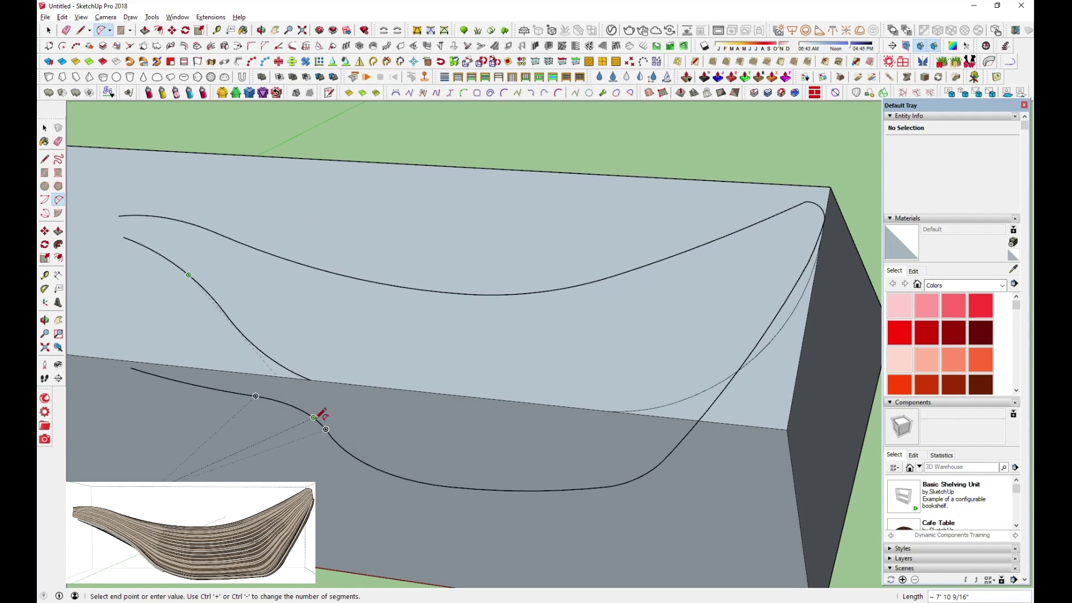
pyautogui.click(338, 444)
pyautogui.click(335, 413)
pyautogui.click(338, 444)
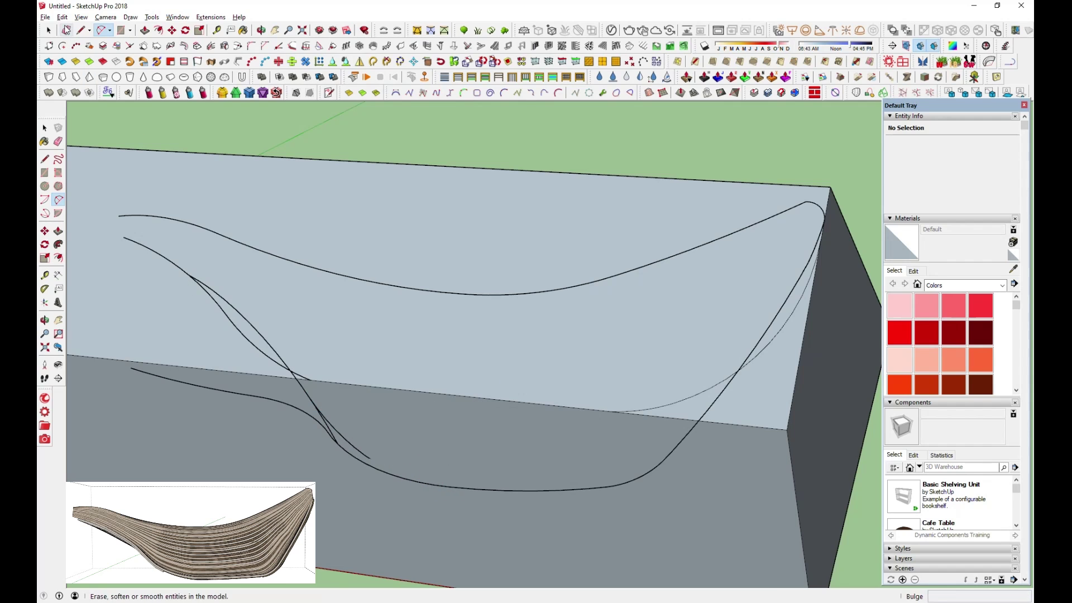
pyautogui.moveTo(384, 468)
pyautogui.mouseDown(button='middle')
pyautogui.moveTo(385, 282)
pyautogui.moveTo(358, 484)
pyautogui.mouseUp(button='middle')
pyautogui.scroll(3, 395, 444)
pyautogui.scroll(2, 414, 453)
pyautogui.moveTo(414, 453)
pyautogui.mouseDown(button='middle')
pyautogui.moveTo(541, 488)
pyautogui.moveTo(480, 469)
pyautogui.moveTo(390, 395)
pyautogui.moveTo(463, 436)
pyautogui.mouseUp(button='middle')
pyautogui.scroll(-3, 464, 436)
# Step: Draw an arc from the crossing curve toward the wall's lower edge
pyautogui.press('a')
pyautogui.moveTo(215, 196)
pyautogui.mouseDown(button='middle')
pyautogui.moveTo(387, 268)
pyautogui.moveTo(315, 317)
pyautogui.mouseUp(button='middle')
pyautogui.click(313, 320)
pyautogui.click(479, 454)
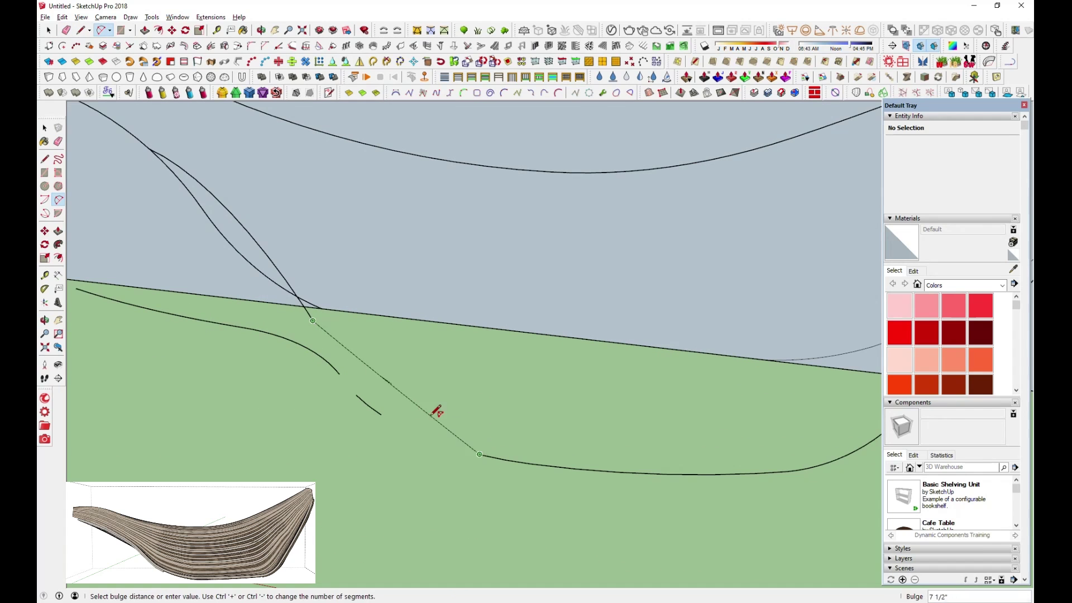
pyautogui.moveTo(408, 407)
pyautogui.mouseDown(button='middle')
pyautogui.moveTo(411, 359)
pyautogui.moveTo(344, 347)
pyautogui.mouseUp(button='middle')
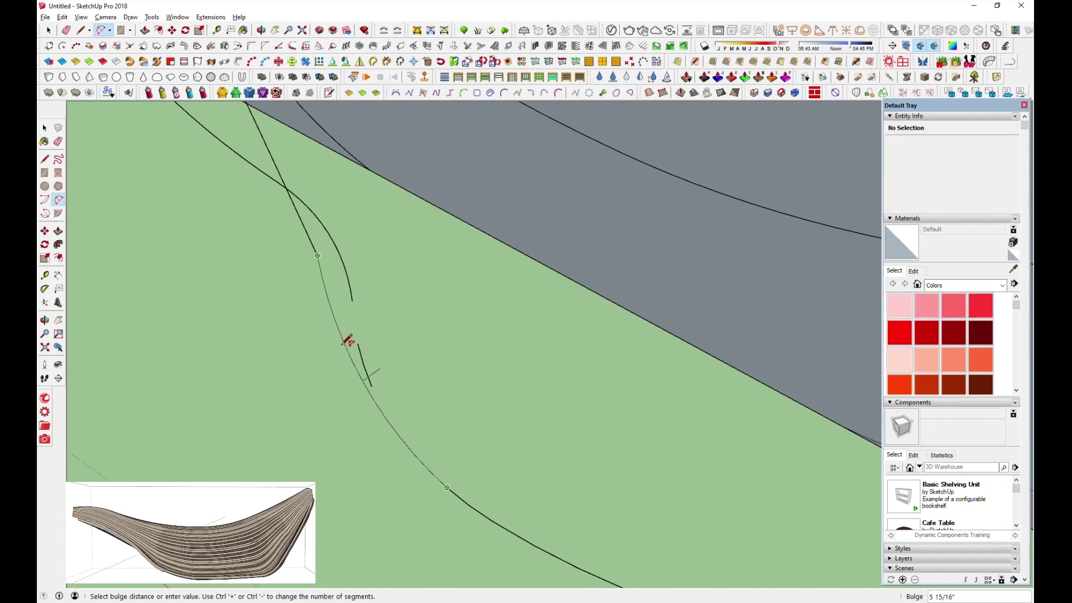
pyautogui.click(347, 339)
pyautogui.moveTo(420, 364)
pyautogui.mouseDown(button='middle')
pyautogui.moveTo(424, 391)
pyautogui.moveTo(407, 412)
pyautogui.mouseUp(button='middle')
pyautogui.click(380, 395)
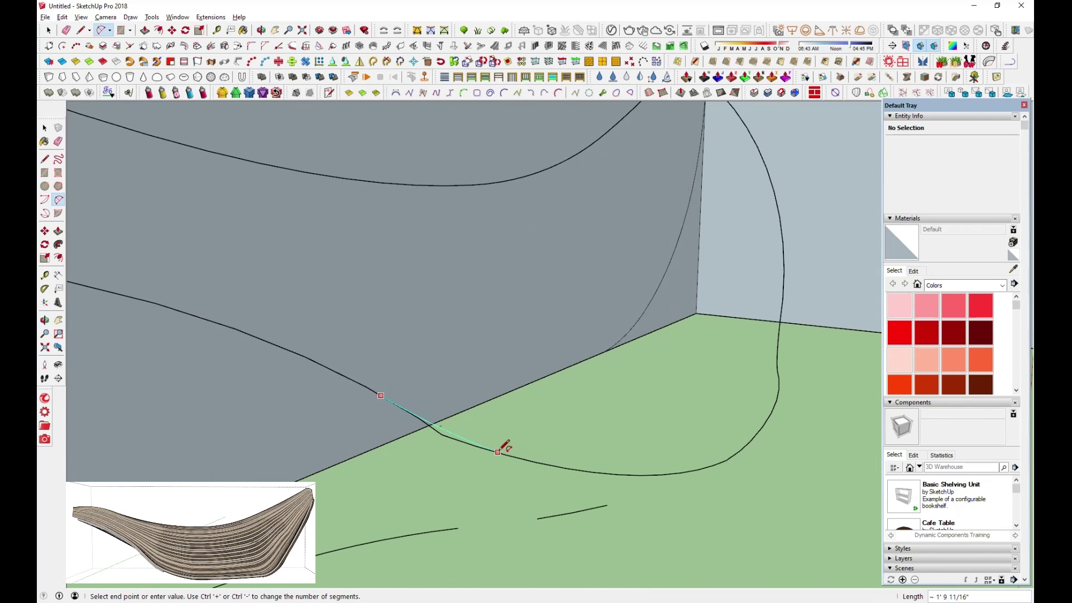
pyautogui.press('e')
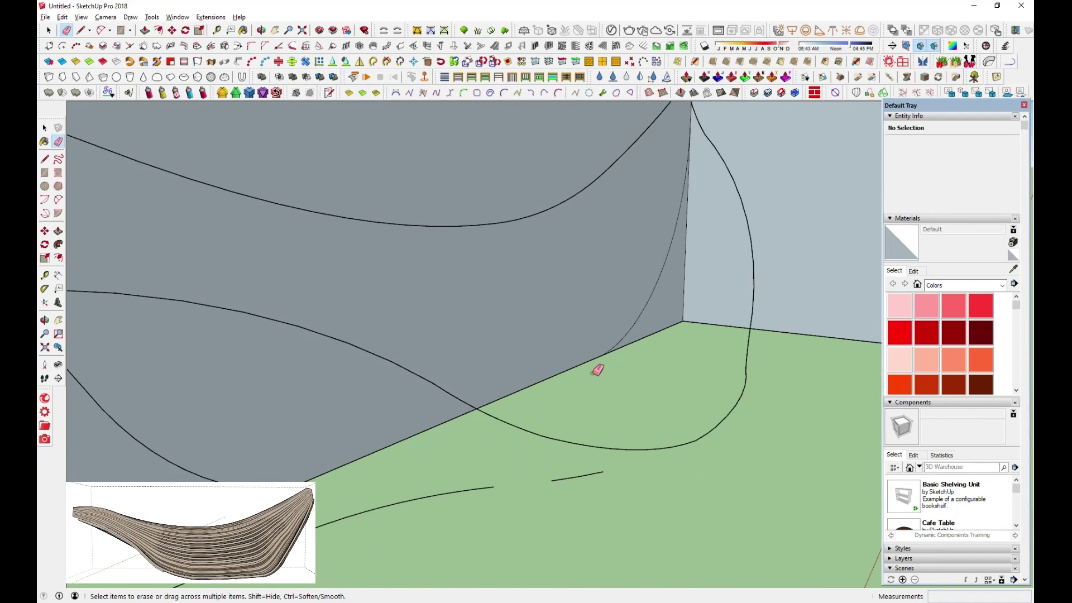
# Step: Erase the short arc at the wall's lower edge and redraw it joining the profile curves
pyautogui.scroll(-5, 596, 370)
pyautogui.moveTo(531, 373); pyautogui.dragTo(503, 383, button='middle')
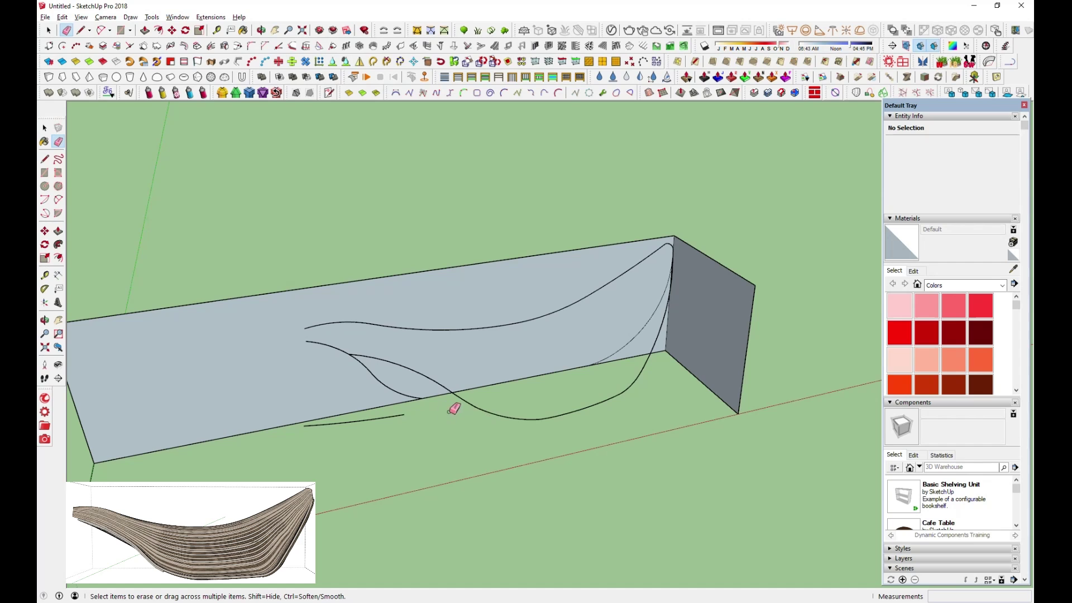
pyautogui.click(394, 394)
pyautogui.scroll(3, 368, 371)
pyautogui.scroll(2, 352, 359)
pyautogui.press('a')
pyautogui.scroll(1, 280, 293)
pyautogui.click(530, 380)
pyautogui.click(411, 328)
pyautogui.moveTo(359, 335)
pyautogui.mouseDown(button='middle')
pyautogui.moveTo(383, 345)
pyautogui.moveTo(555, 296)
pyautogui.moveTo(307, 246)
pyautogui.moveTo(503, 347)
pyautogui.moveTo(800, 365)
pyautogui.moveTo(677, 387)
pyautogui.moveTo(661, 327)
pyautogui.moveTo(773, 279)
pyautogui.moveTo(521, 349)
pyautogui.moveTo(512, 308)
pyautogui.mouseUp(button='middle')
pyautogui.press('e')
# Step: Join the lower and upper curve ends of the body outline with a small 2-point arc
pyautogui.press('a')
pyautogui.click(511, 309)
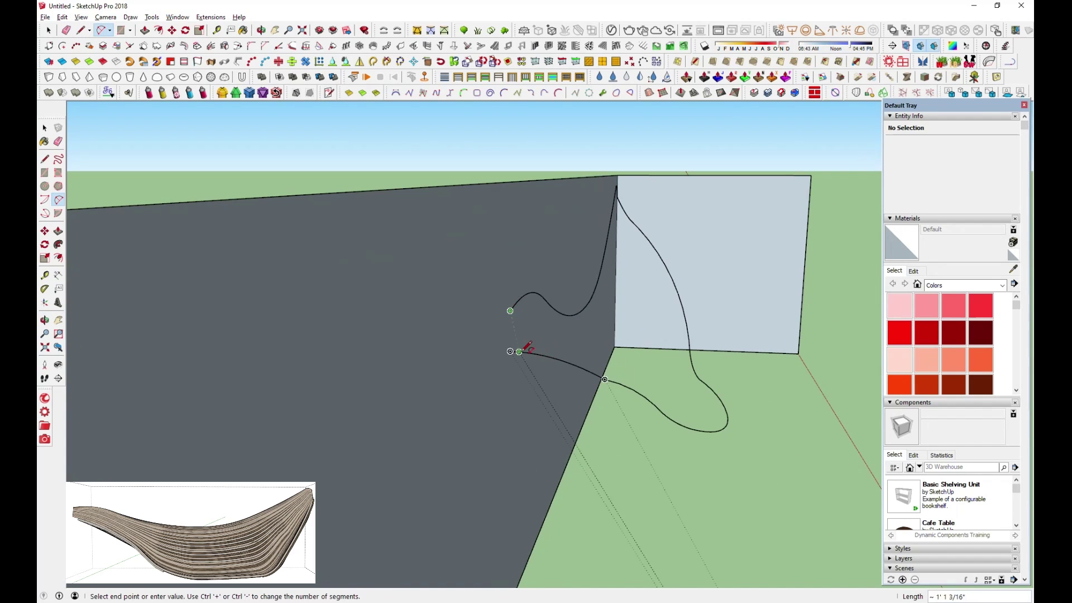
pyautogui.click(521, 352)
pyautogui.scroll(2, 522, 352)
pyautogui.scroll(1, 521, 352)
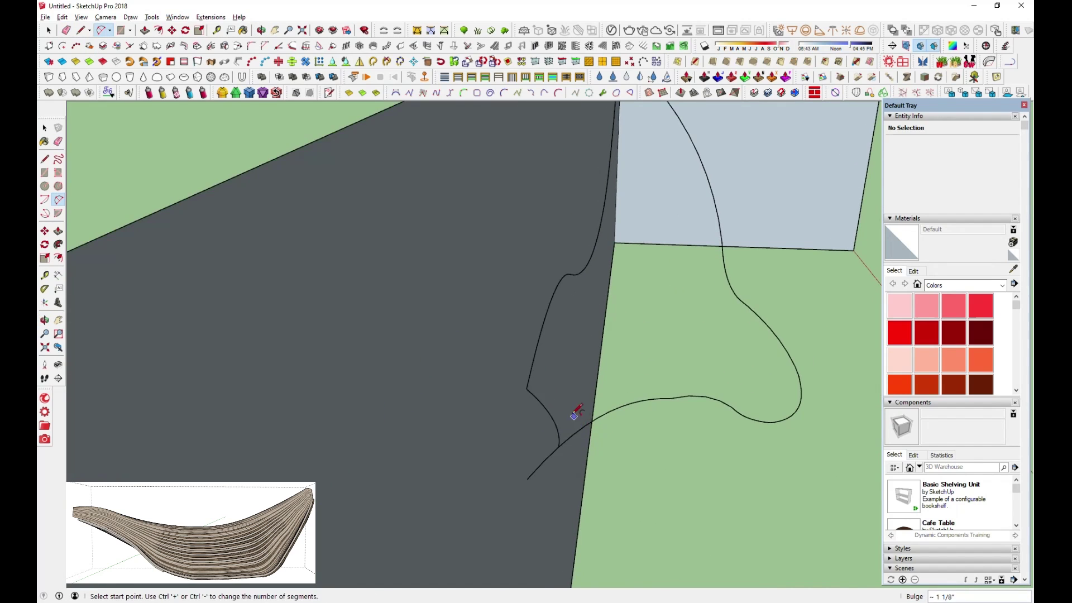
pyautogui.moveTo(574, 413); pyautogui.dragTo(455, 424, button='middle')
pyautogui.hotkey('ctrl', 'z')
pyautogui.click(254, 385)
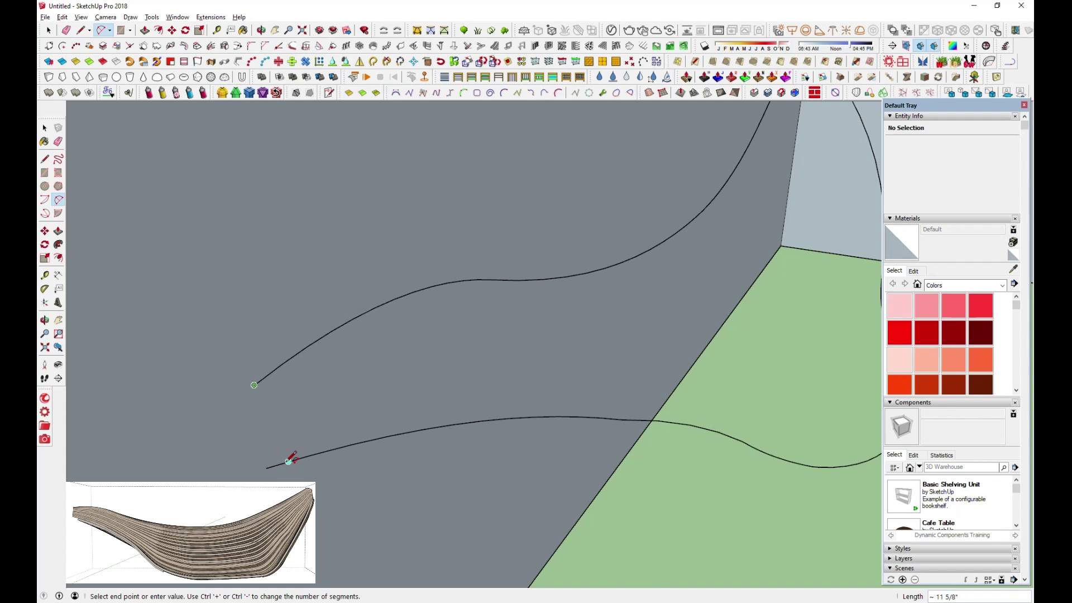
pyautogui.moveTo(266, 467); pyautogui.dragTo(354, 430, button='middle')
pyautogui.click(385, 468)
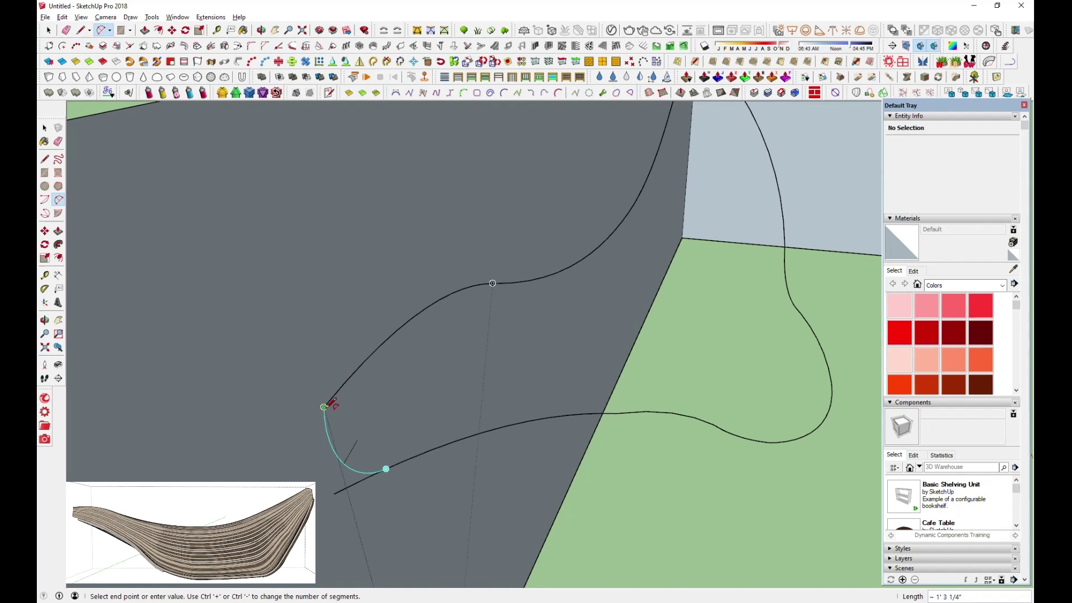
pyautogui.click(371, 432)
# Step: Close the other end of the whale outline with a second small connecting arc
pyautogui.moveTo(371, 432)
pyautogui.mouseDown(button='middle')
pyautogui.moveTo(510, 337)
pyautogui.moveTo(353, 444)
pyautogui.moveTo(450, 445)
pyautogui.mouseUp(button='middle')
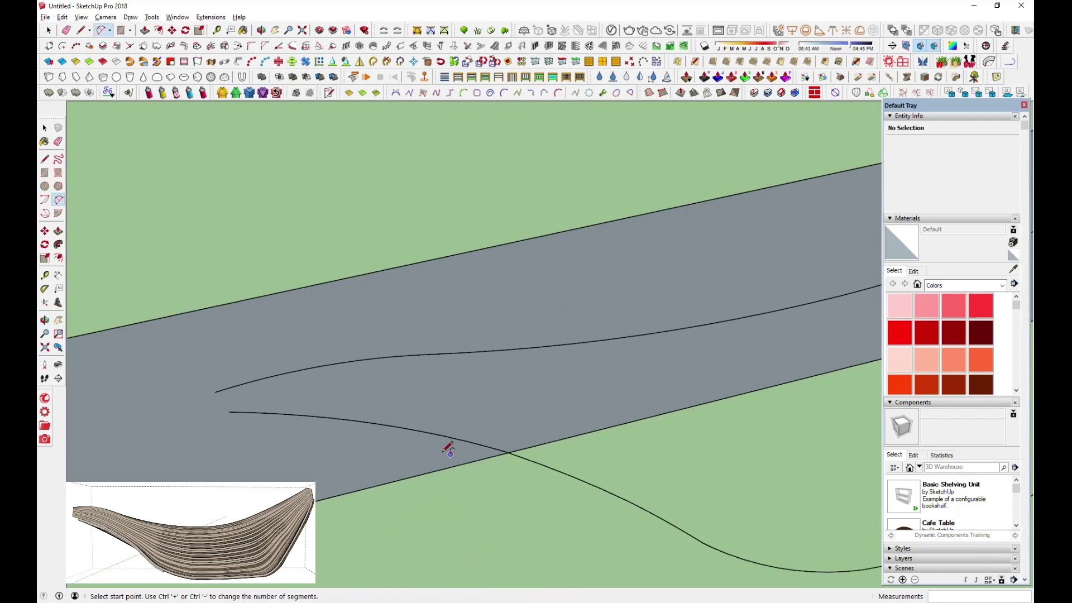
pyautogui.click(185, 372)
pyautogui.click(213, 409)
pyautogui.click(207, 413)
pyautogui.moveTo(303, 376)
pyautogui.mouseDown(button='middle')
pyautogui.moveTo(610, 219)
pyautogui.moveTo(419, 318)
pyautogui.mouseUp(button='middle')
pyautogui.scroll(-2, 419, 318)
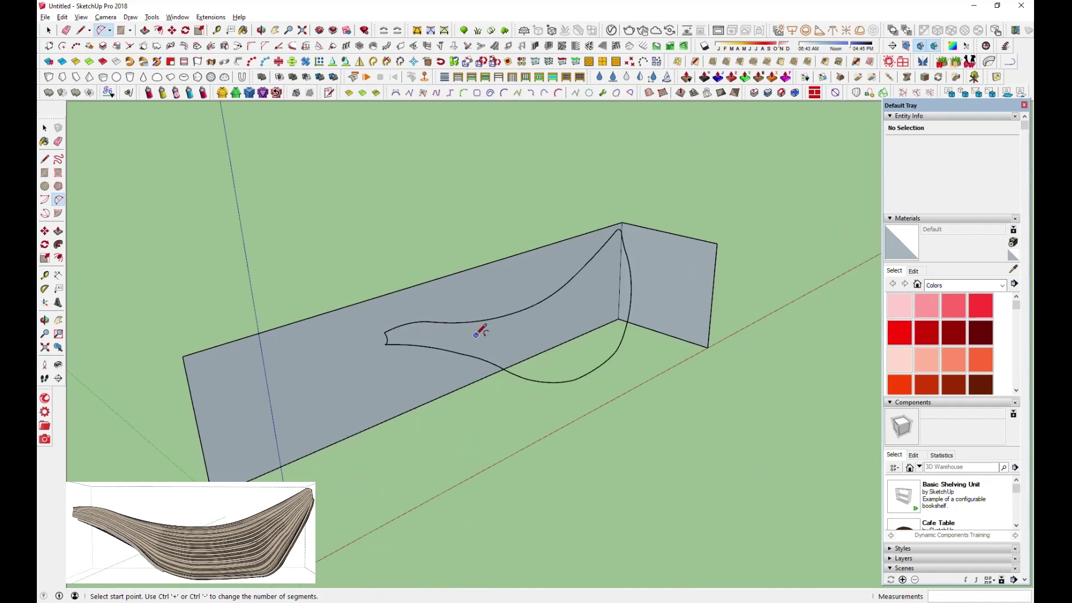
pyautogui.scroll(-2, 417, 324)
# Step: Window-select the walls and curves, then Ctrl-move a copy to the right
pyautogui.press('space')
pyautogui.moveTo(168, 204); pyautogui.dragTo(596, 441)
pyautogui.press('m')
pyautogui.scroll(-2, 398, 393)
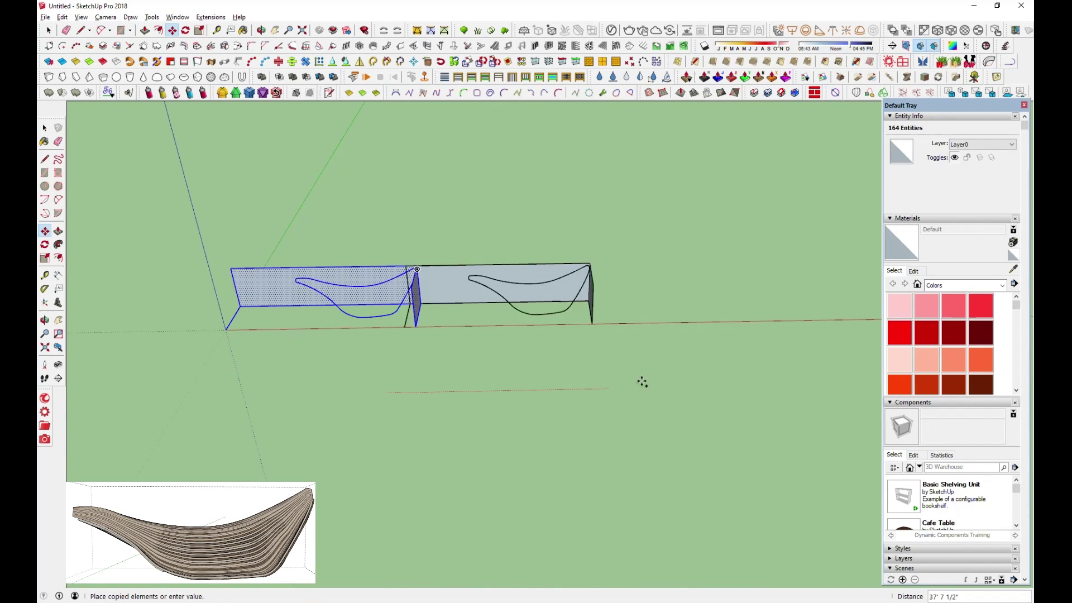
pyautogui.press('ctrl')
pyautogui.click(670, 270)
pyautogui.press('space')
# Step: Clear the selection and window-select the standalone body outline
pyautogui.scroll(3, 706, 330)
pyautogui.click(638, 312)
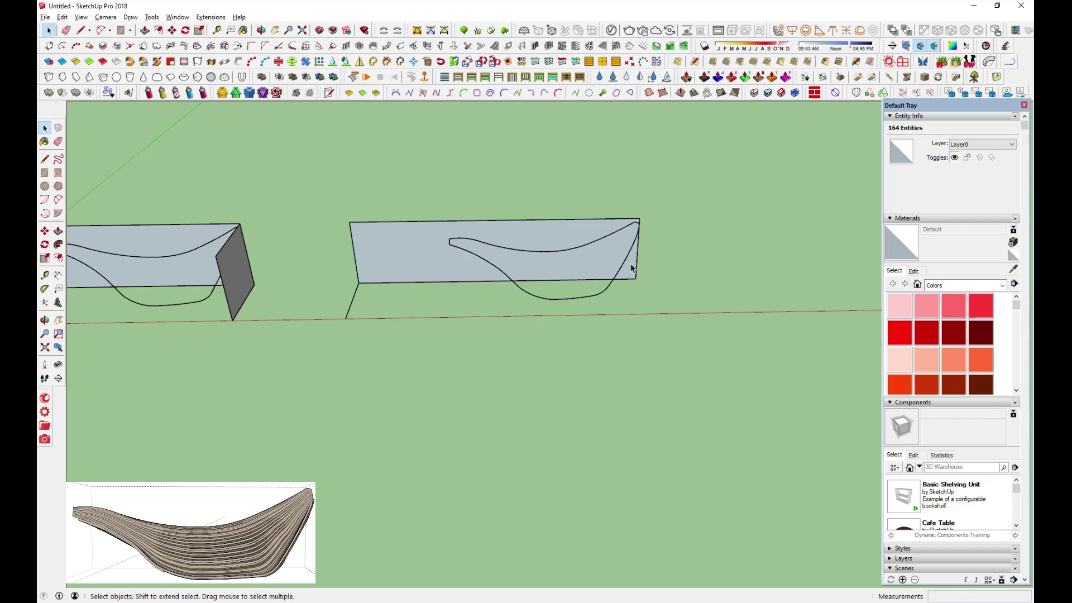
pyautogui.click(635, 286)
pyautogui.scroll(2, 634, 290)
pyautogui.moveTo(625, 235); pyautogui.dragTo(273, 211, button='middle')
pyautogui.moveTo(452, 191); pyautogui.dragTo(663, 342)
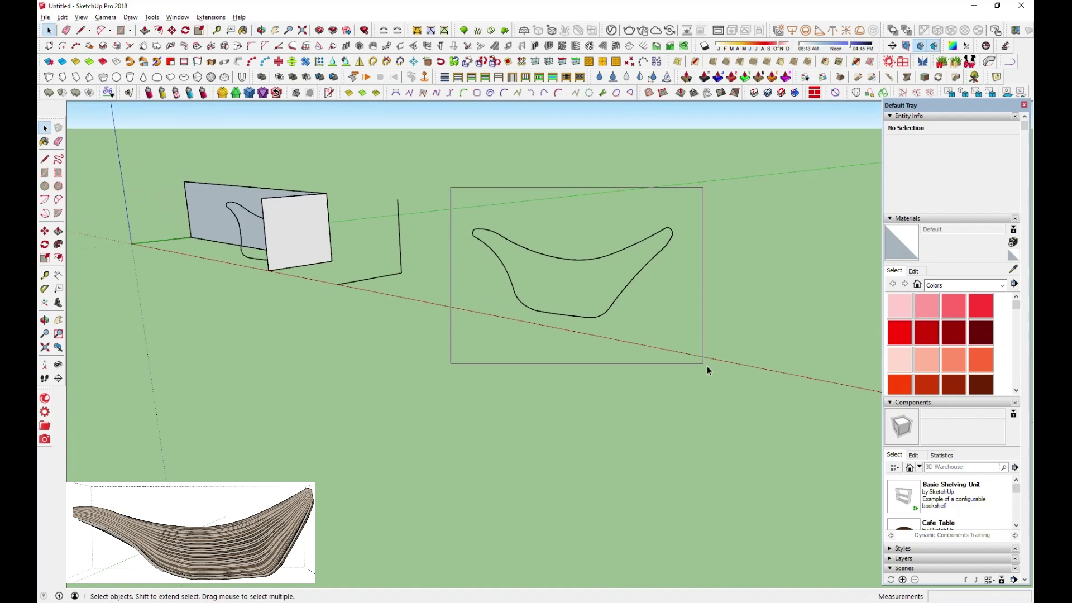
# Step: Dismiss the Curviloft contour warning and inspect the body outline
pyautogui.press('Return')
pyautogui.scroll(3, 614, 254)
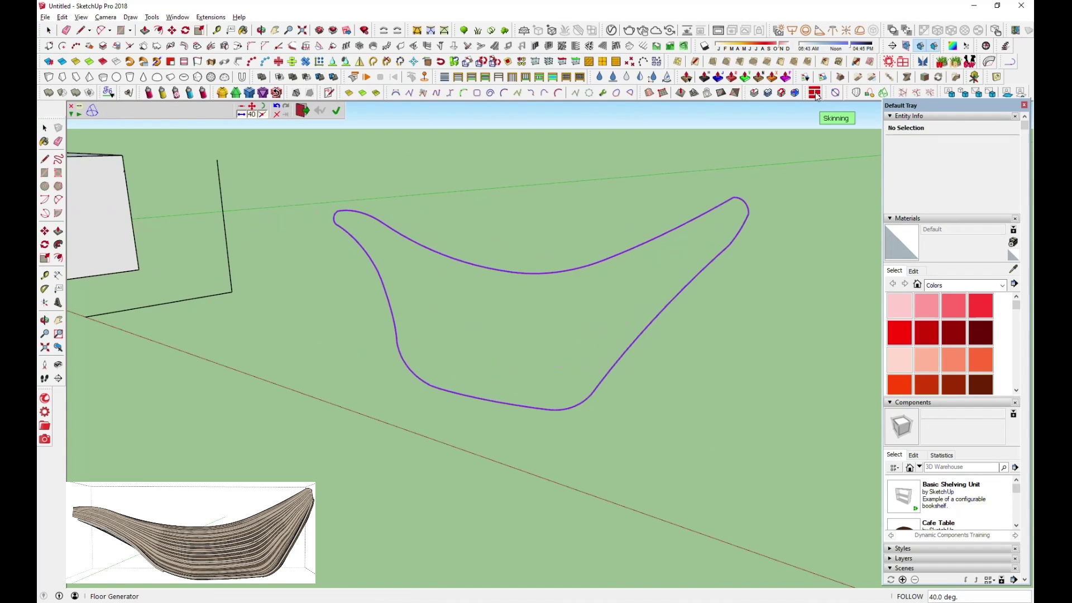
pyautogui.scroll(3, 342, 211)
pyautogui.moveTo(342, 211); pyautogui.dragTo(329, 283, button='middle')
pyautogui.scroll(-4, 355, 247)
pyautogui.moveTo(354, 246)
pyautogui.mouseDown(button='middle')
pyautogui.moveTo(455, 258)
pyautogui.moveTo(420, 232)
pyautogui.moveTo(481, 238)
pyautogui.mouseUp(button='middle')
# Step: Draw a small test arc across the end of the copied outline
pyautogui.click(101, 31)
pyautogui.scroll(3, 642, 241)
pyautogui.scroll(-2, 642, 241)
pyautogui.click(667, 254)
pyautogui.click(630, 381)
pyautogui.click(639, 310)
pyautogui.scroll(-3, 631, 357)
pyautogui.moveTo(629, 366)
pyautogui.mouseDown(button='middle')
pyautogui.moveTo(696, 390)
pyautogui.moveTo(718, 337)
pyautogui.mouseUp(button='middle')
# Step: Erase the test arc and draw a flat rectangle beside the lofted surfaces
pyautogui.press('e')
pyautogui.click(707, 323)
pyautogui.moveTo(665, 287)
pyautogui.mouseDown(button='middle')
pyautogui.moveTo(651, 382)
pyautogui.moveTo(709, 427)
pyautogui.mouseUp(button='middle')
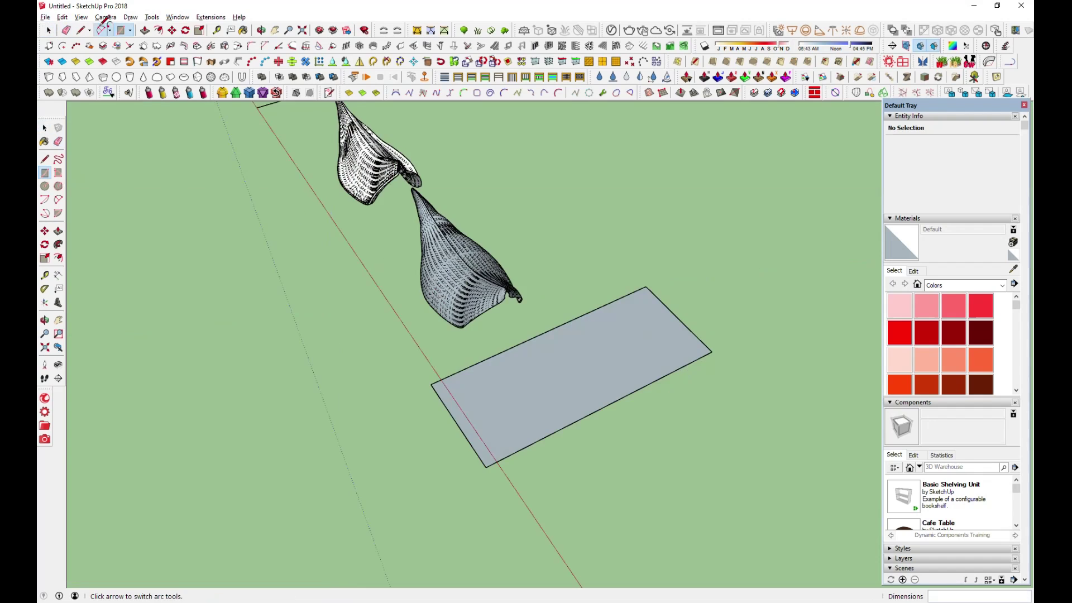
pyautogui.click(101, 30)
pyautogui.scroll(2, 611, 335)
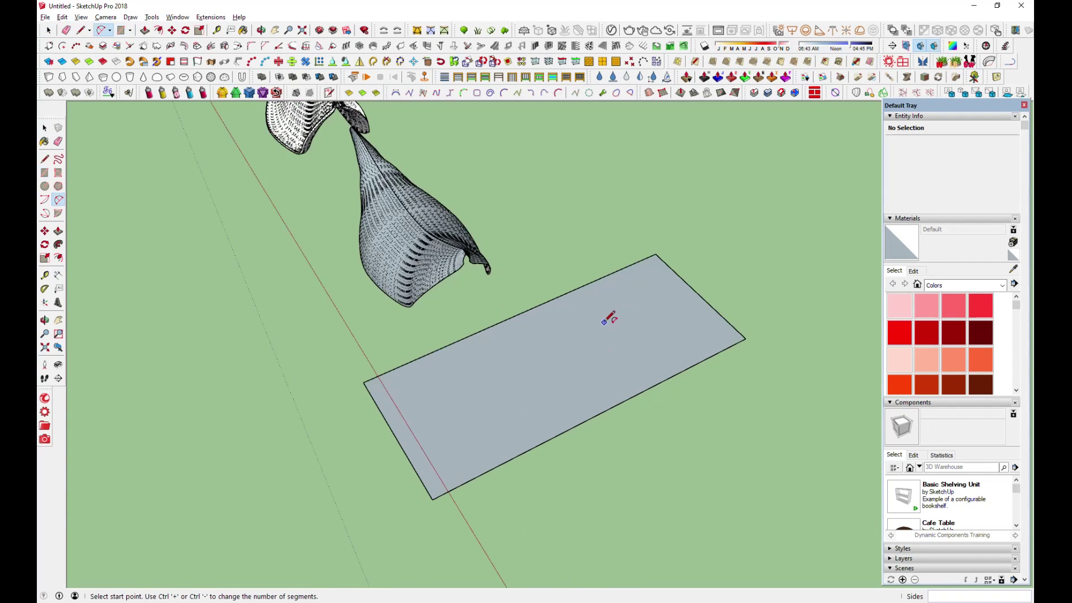
# Step: Draw tail arcs up to the fluke tip and back down to the rectangle's edge
pyautogui.click(544, 370)
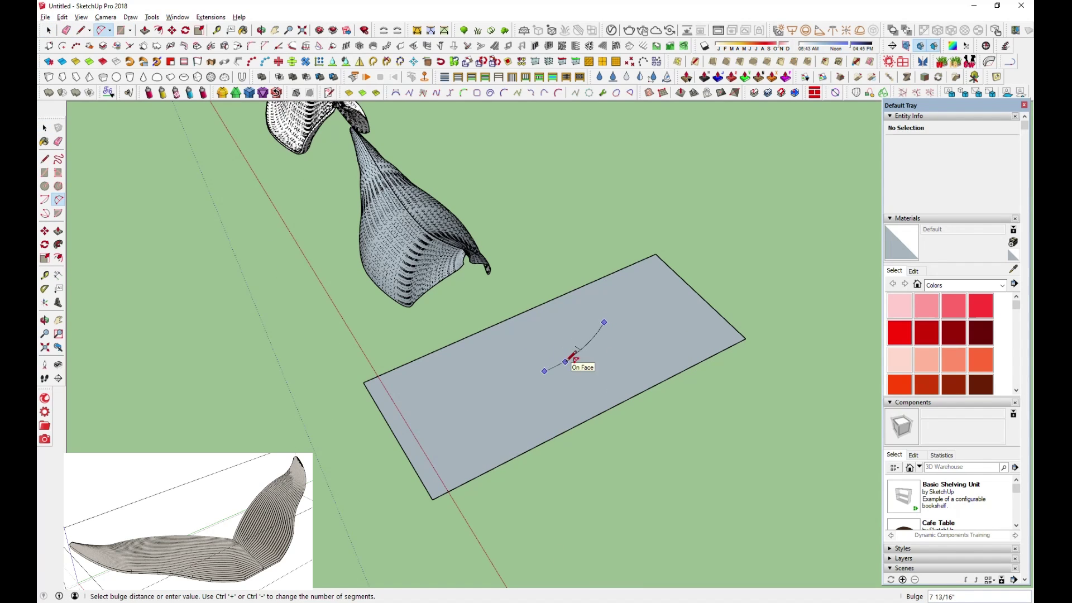
pyautogui.click(566, 345)
pyautogui.press('Escape')
pyautogui.scroll(1, 617, 323)
pyautogui.click(604, 322)
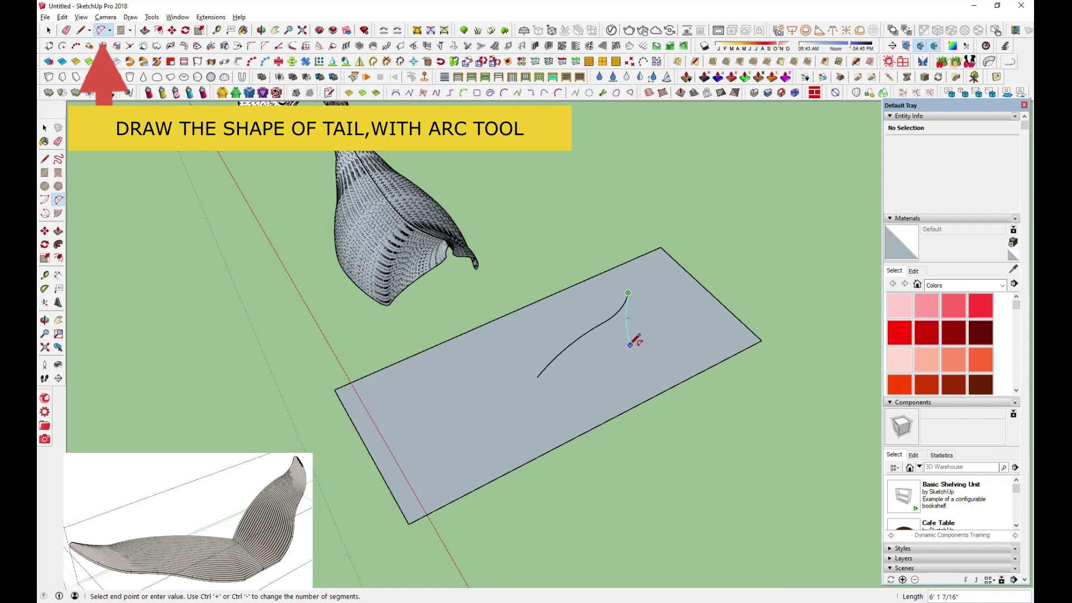
pyautogui.click(641, 328)
pyautogui.click(629, 344)
pyautogui.scroll(2, 586, 429)
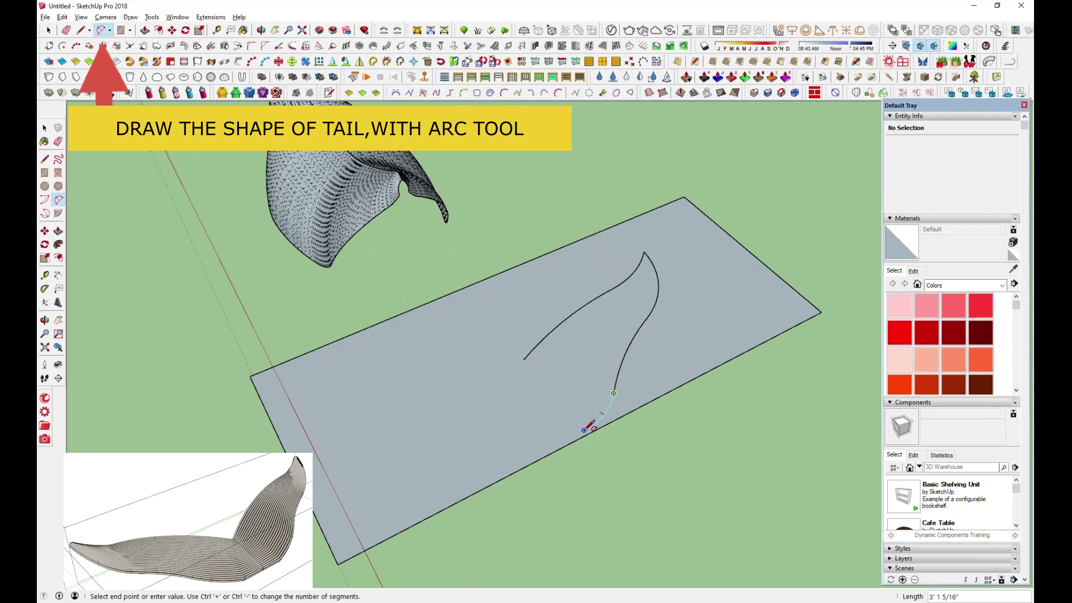
pyautogui.doubleClick(584, 435)
# Step: Add arcs on the other side to close the bottom of the leaf-shaped tail
pyautogui.click(523, 359)
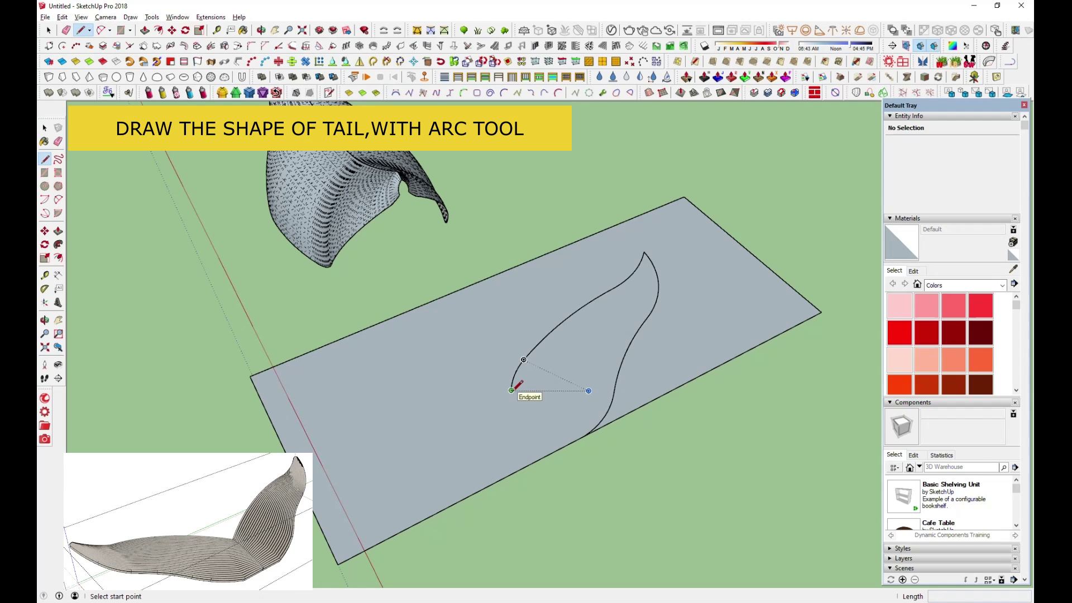
pyautogui.click(103, 31)
pyautogui.scroll(2, 512, 391)
pyautogui.scroll(1, 511, 400)
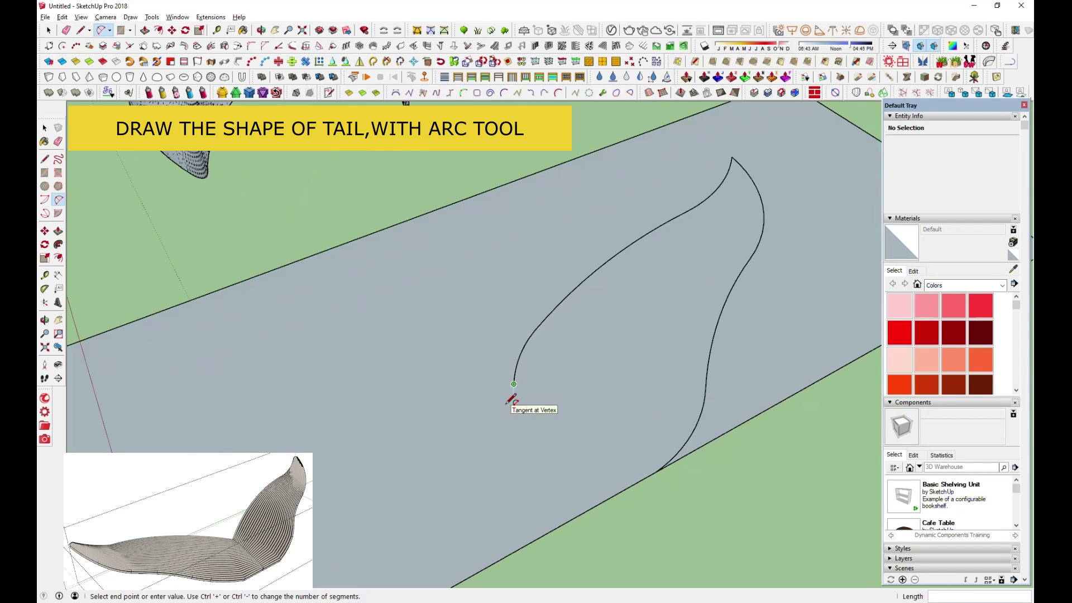
pyautogui.doubleClick(510, 391)
pyautogui.moveTo(502, 363); pyautogui.dragTo(479, 320, button='middle')
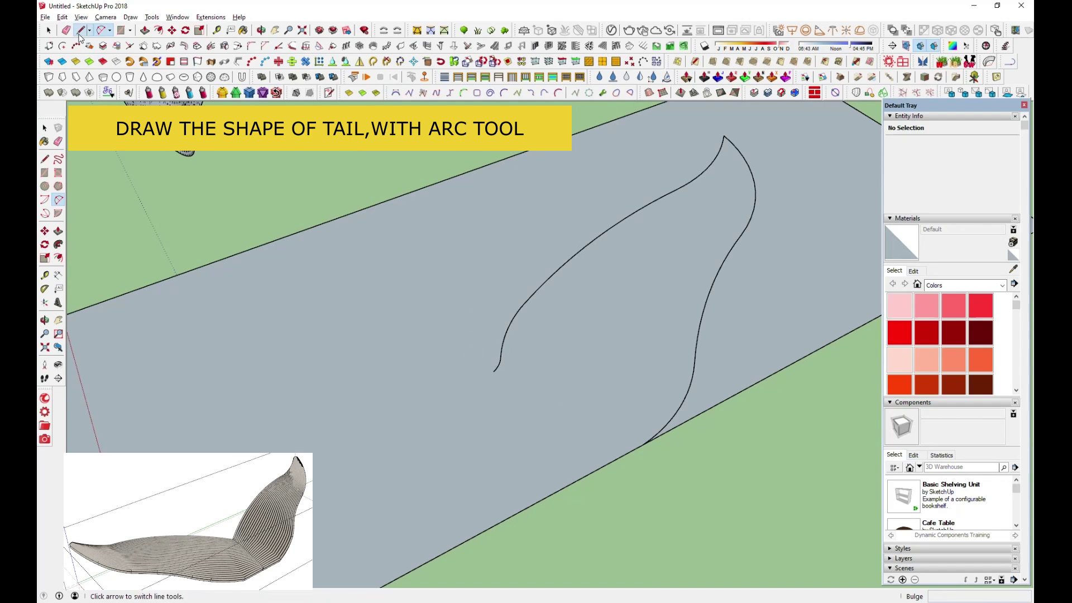
pyautogui.doubleClick(575, 479)
pyautogui.scroll(-3, 559, 371)
pyautogui.moveTo(558, 371)
pyautogui.mouseDown(button='middle')
pyautogui.moveTo(697, 306)
pyautogui.moveTo(639, 391)
pyautogui.moveTo(639, 426)
pyautogui.mouseUp(button='middle')
# Step: Select the new 63.3414 ft² leaf-shaped tail face from an overhead view
pyautogui.scroll(-3, 641, 402)
pyautogui.scroll(2, 640, 404)
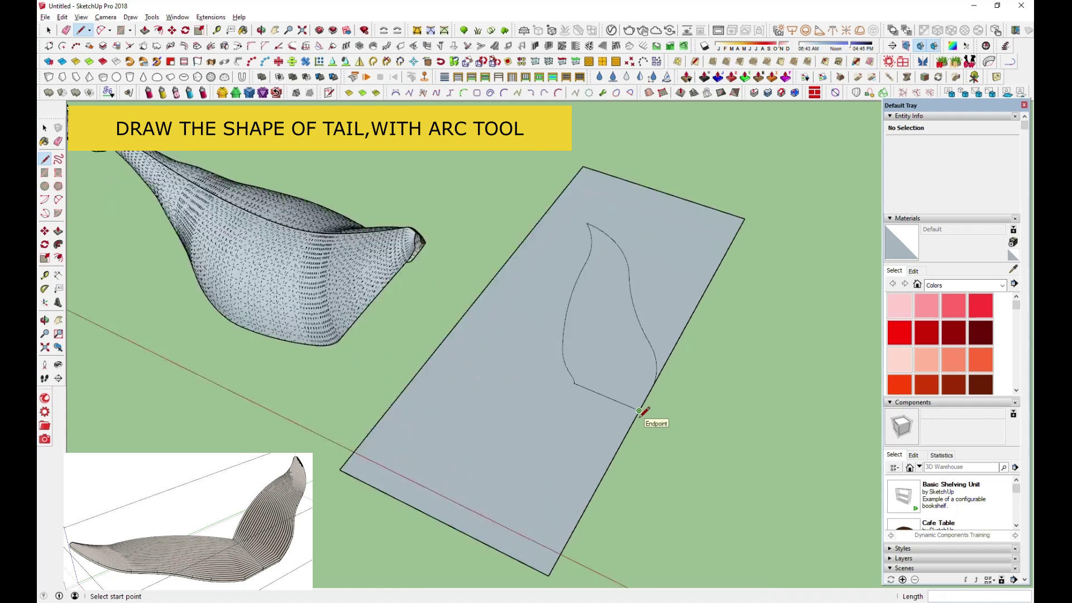
pyautogui.scroll(2, 650, 419)
pyautogui.click(48, 30)
pyautogui.scroll(-3, 503, 269)
pyautogui.moveTo(504, 270)
pyautogui.mouseDown(button='middle')
pyautogui.moveTo(536, 239)
pyautogui.moveTo(565, 157)
pyautogui.moveTo(574, 175)
pyautogui.moveTo(558, 302)
pyautogui.mouseUp(button='middle')
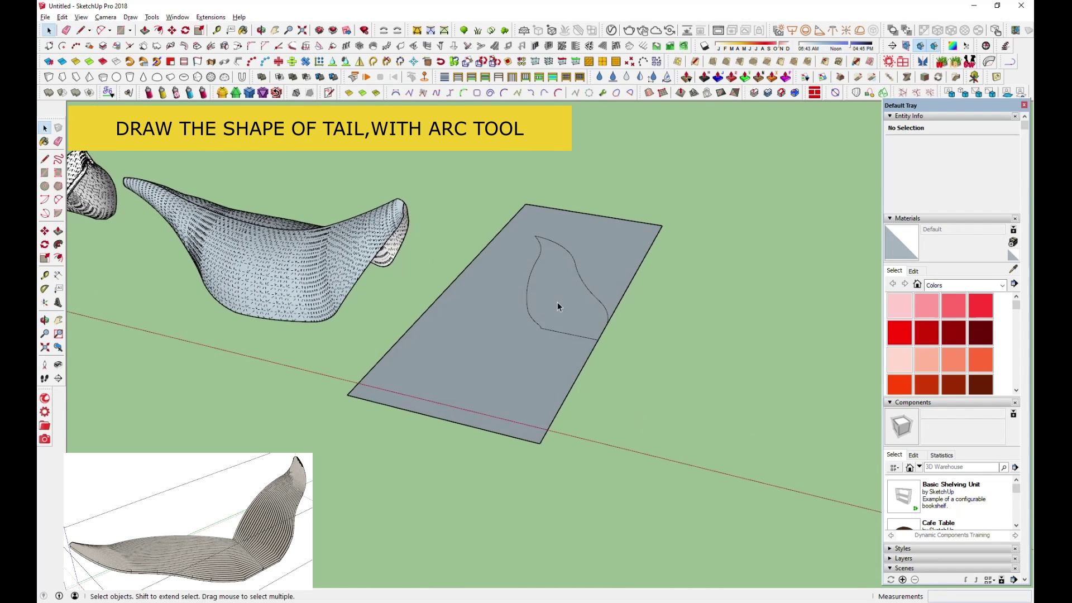
pyautogui.click(557, 303)
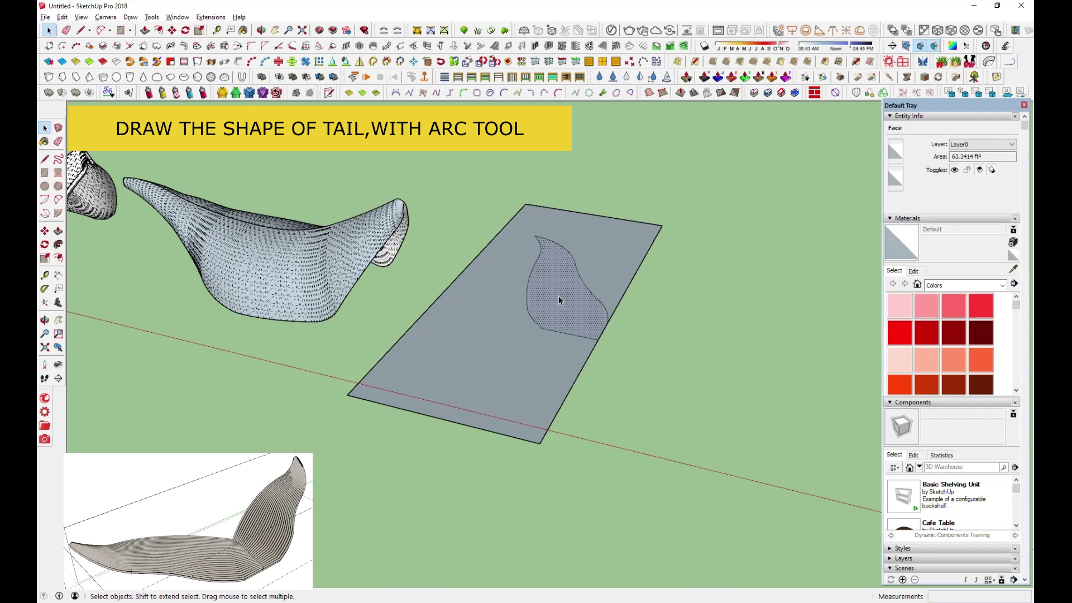
# Step: Select the tail face with its edges and draw a vertical line from the curve's top
pyautogui.doubleClick(558, 296)
pyautogui.rightClick(559, 296)
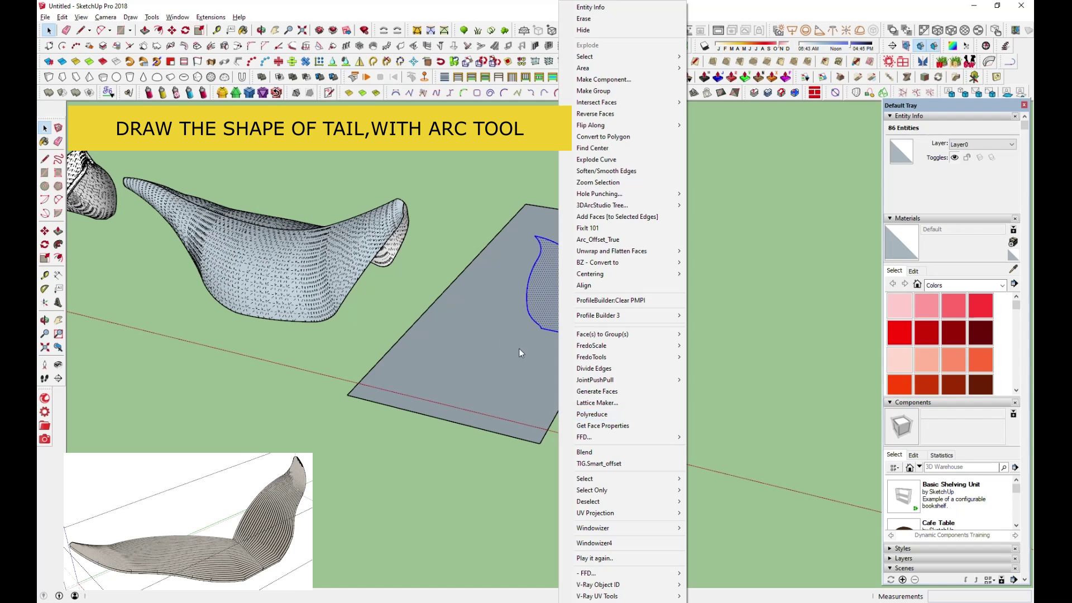
pyautogui.press('Escape')
pyautogui.click(81, 29)
pyautogui.scroll(2, 529, 236)
pyautogui.click(529, 236)
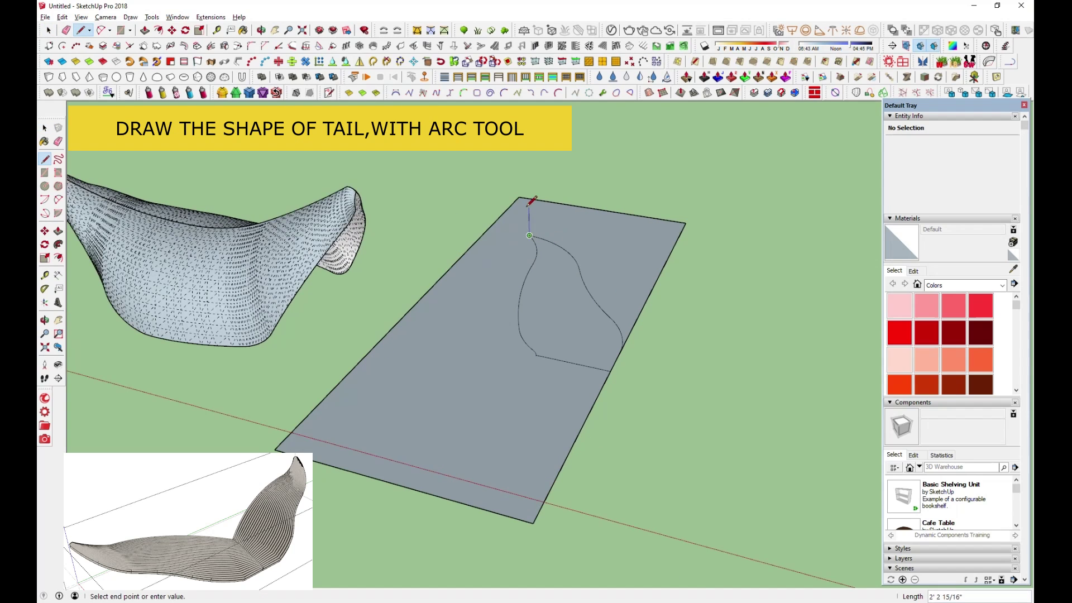
pyautogui.click(529, 204)
# Step: Raise more vertical lines along the curved edge and start an arc joining their tops
pyautogui.press('a')
pyautogui.scroll(2, 519, 202)
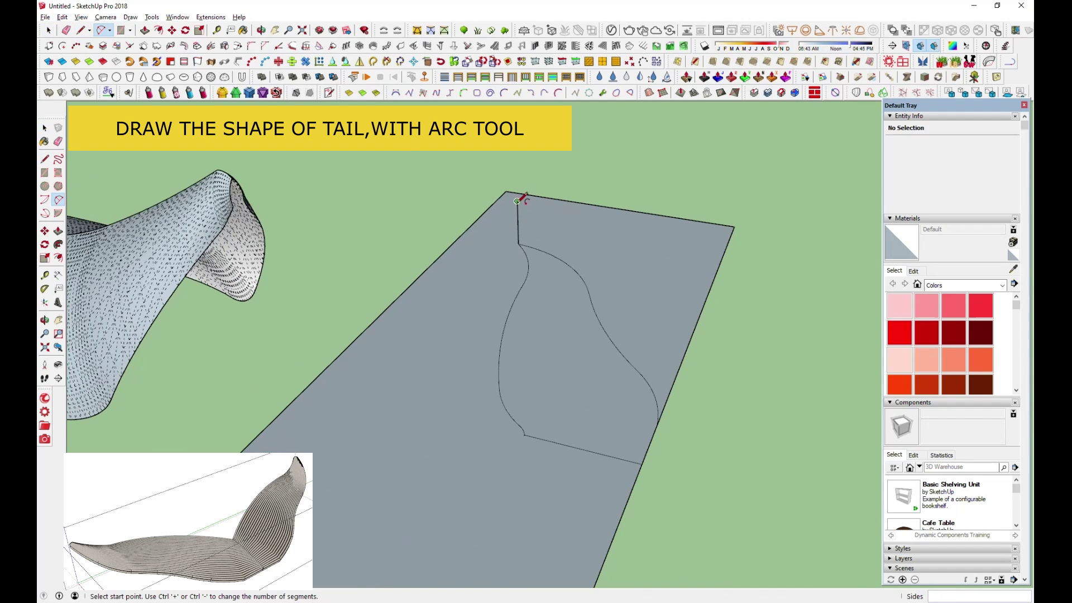
pyautogui.click(586, 283)
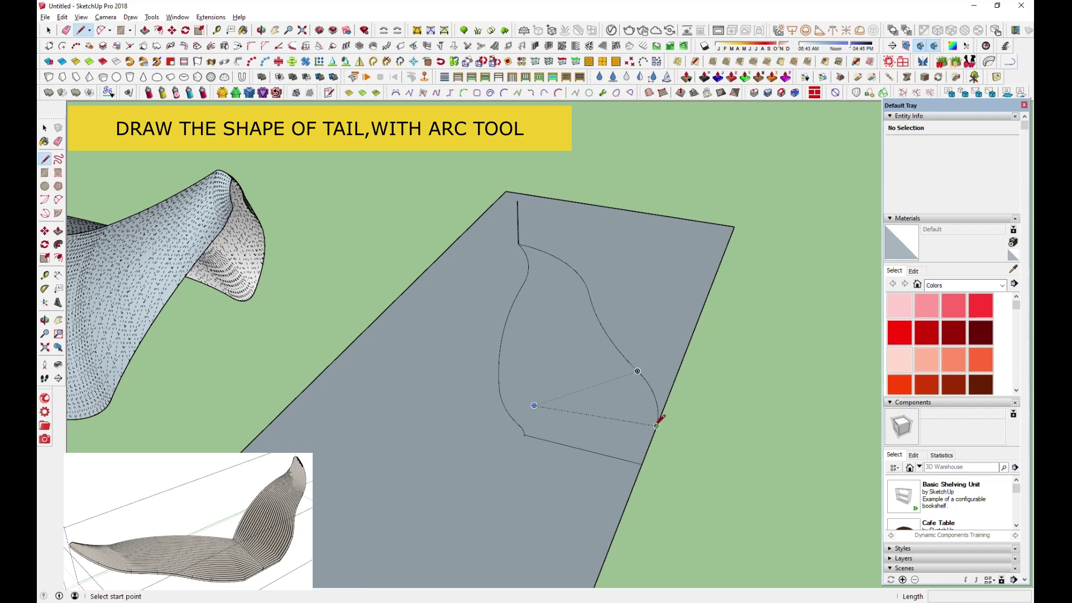
pyautogui.click(657, 426)
pyautogui.moveTo(658, 402); pyautogui.dragTo(673, 363, button='middle')
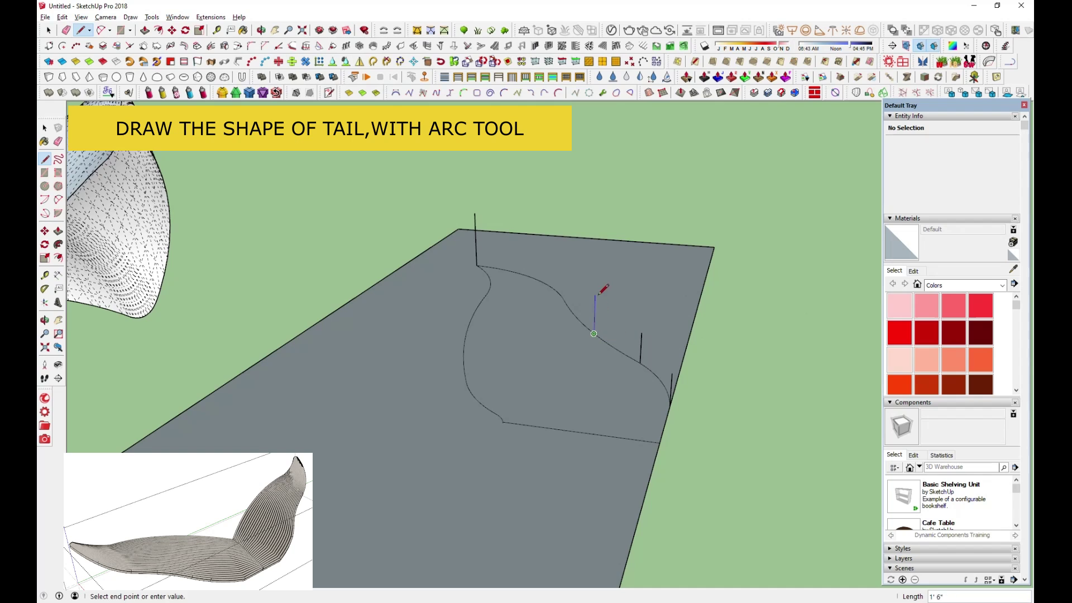
pyautogui.scroll(1, 559, 250)
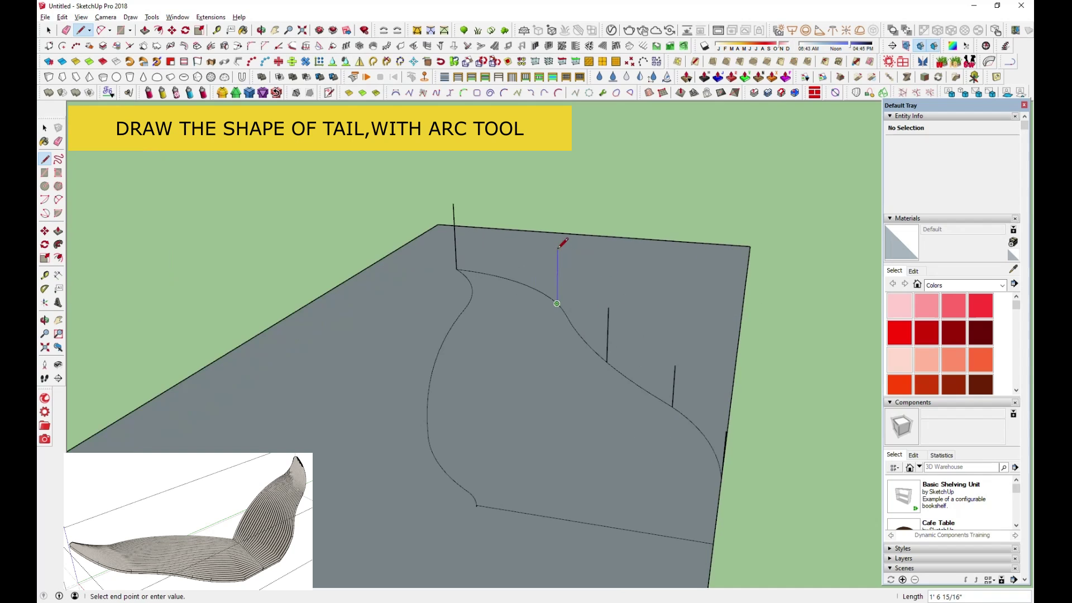
pyautogui.click(514, 225)
pyautogui.scroll(-3, 520, 235)
pyautogui.scroll(2, 520, 234)
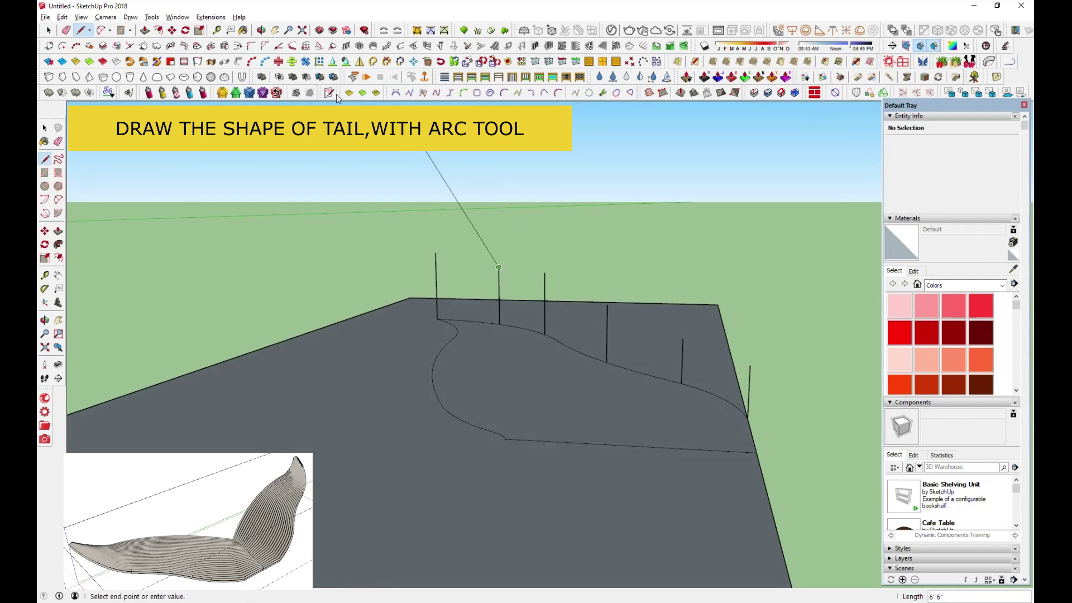
# Step: Start the upper profile with arcs across the first vertical line tops
pyautogui.click(546, 285)
pyautogui.scroll(2, 517, 391)
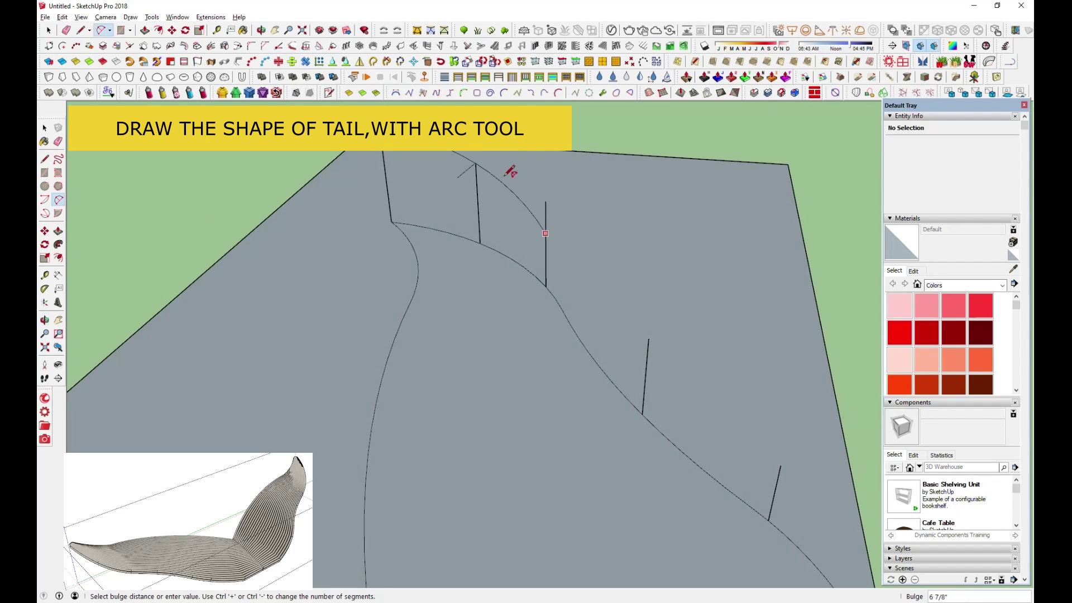
pyautogui.click(643, 377)
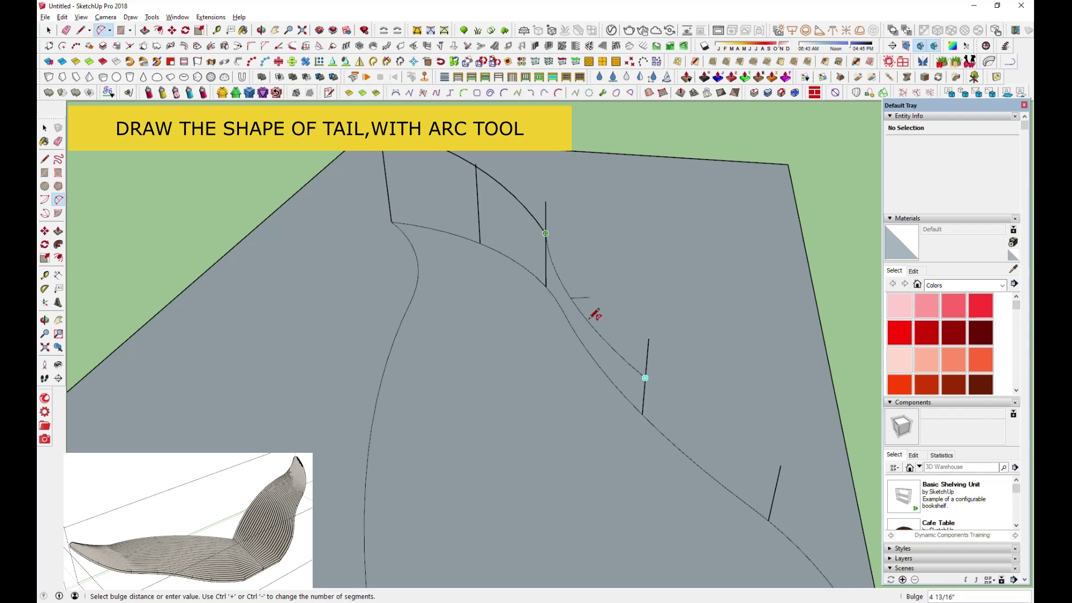
pyautogui.moveTo(580, 307); pyautogui.dragTo(562, 402, button='middle')
pyautogui.moveTo(585, 314)
pyautogui.mouseDown(button='middle')
pyautogui.moveTo(676, 327)
pyautogui.moveTo(648, 312)
pyautogui.mouseUp(button='middle')
pyautogui.click(630, 322)
pyautogui.click(740, 374)
pyautogui.click(677, 342)
# Step: Extend the arc chain to the next vertical line's top
pyautogui.click(740, 374)
pyautogui.scroll(1, 852, 477)
pyautogui.click(854, 464)
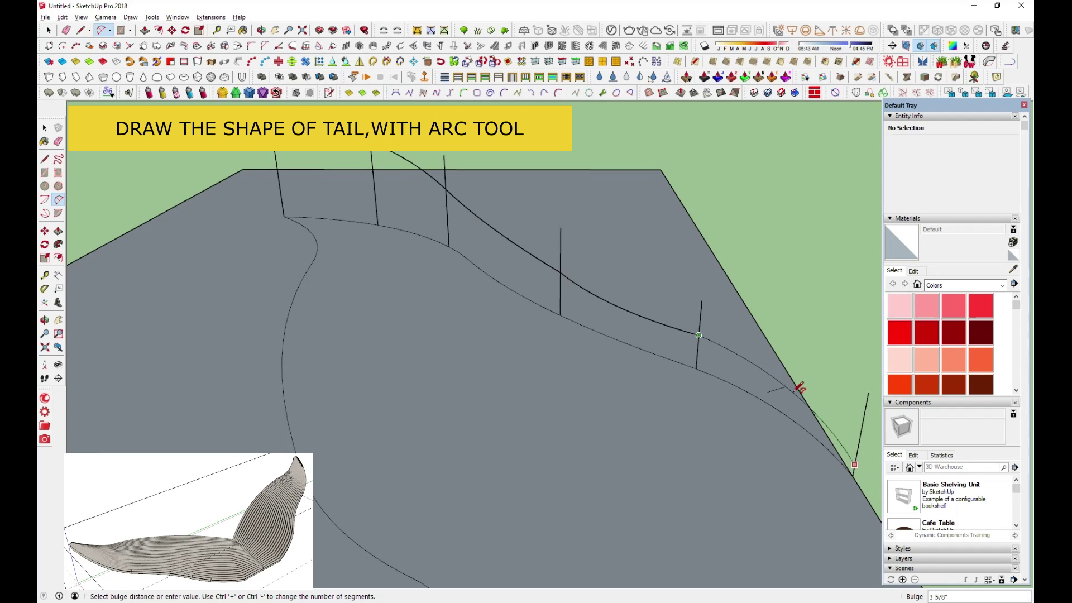
pyautogui.moveTo(789, 382)
pyautogui.mouseDown(button='middle')
pyautogui.moveTo(756, 402)
pyautogui.moveTo(766, 395)
pyautogui.mouseUp(button='middle')
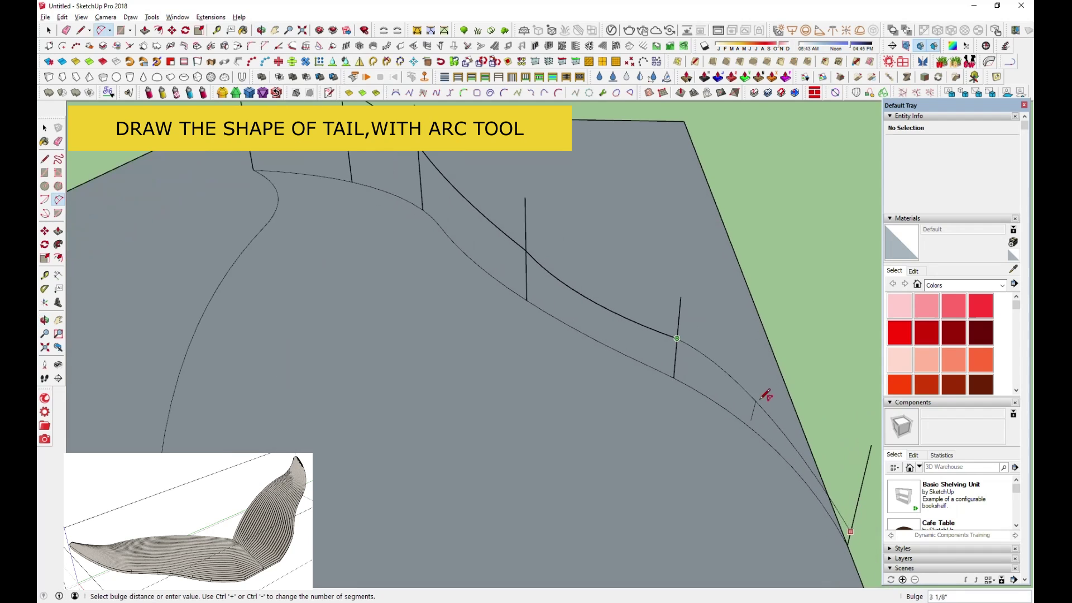
pyautogui.click(765, 387)
pyautogui.moveTo(662, 371)
pyautogui.mouseDown(button='middle')
pyautogui.moveTo(526, 311)
pyautogui.moveTo(608, 364)
pyautogui.mouseUp(button='middle')
# Step: Add the next profile arc, adjusting its bulge from a closer view
pyautogui.click(583, 341)
pyautogui.click(541, 514)
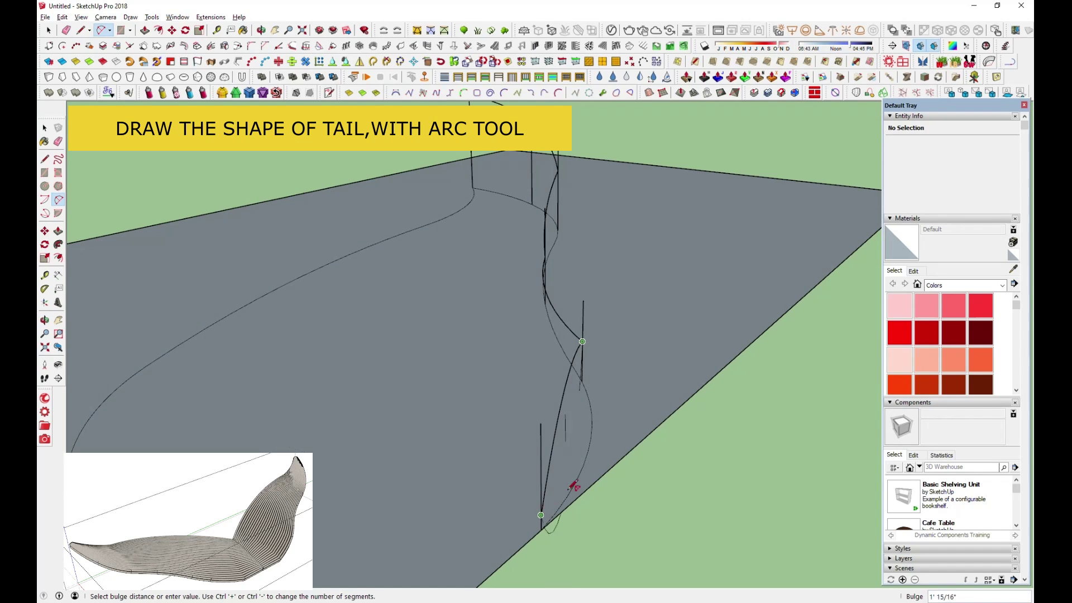
pyautogui.moveTo(591, 393)
pyautogui.mouseDown(button='middle')
pyautogui.moveTo(574, 383)
pyautogui.moveTo(595, 385)
pyautogui.moveTo(596, 318)
pyautogui.mouseUp(button='middle')
pyautogui.scroll(5, 718, 387)
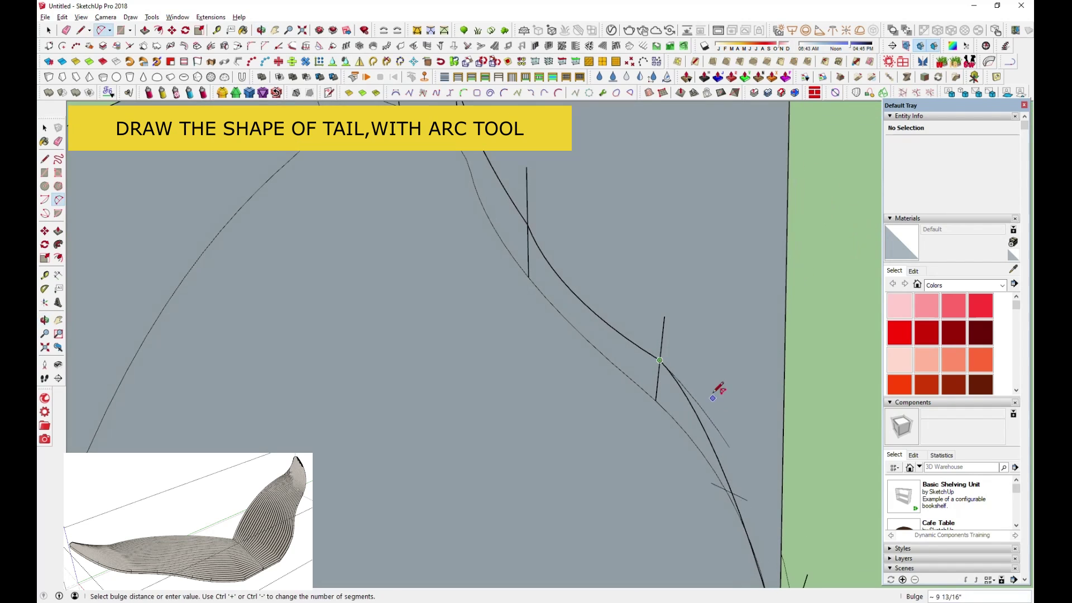
pyautogui.moveTo(718, 388); pyautogui.dragTo(699, 333, button='middle')
pyautogui.scroll(-5, 811, 270)
pyautogui.scroll(5, 821, 368)
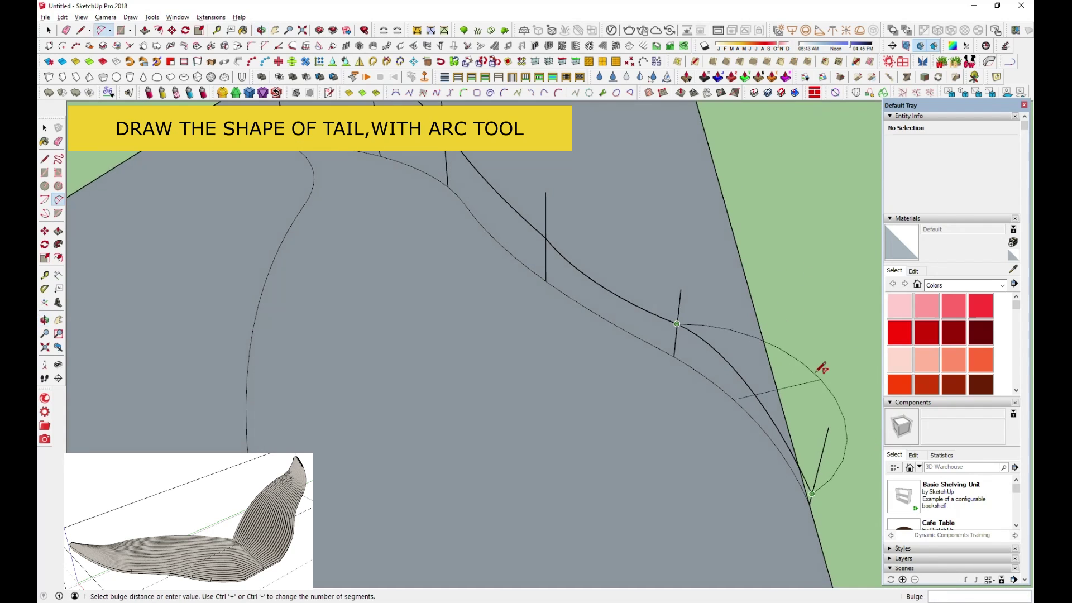
pyautogui.click(747, 335)
pyautogui.moveTo(741, 339)
pyautogui.mouseDown(button='middle')
pyautogui.moveTo(467, 296)
pyautogui.moveTo(504, 296)
pyautogui.mouseUp(button='middle')
# Step: Continue the upper curve with two more arcs running further down the tail
pyautogui.click(502, 302)
pyautogui.click(364, 413)
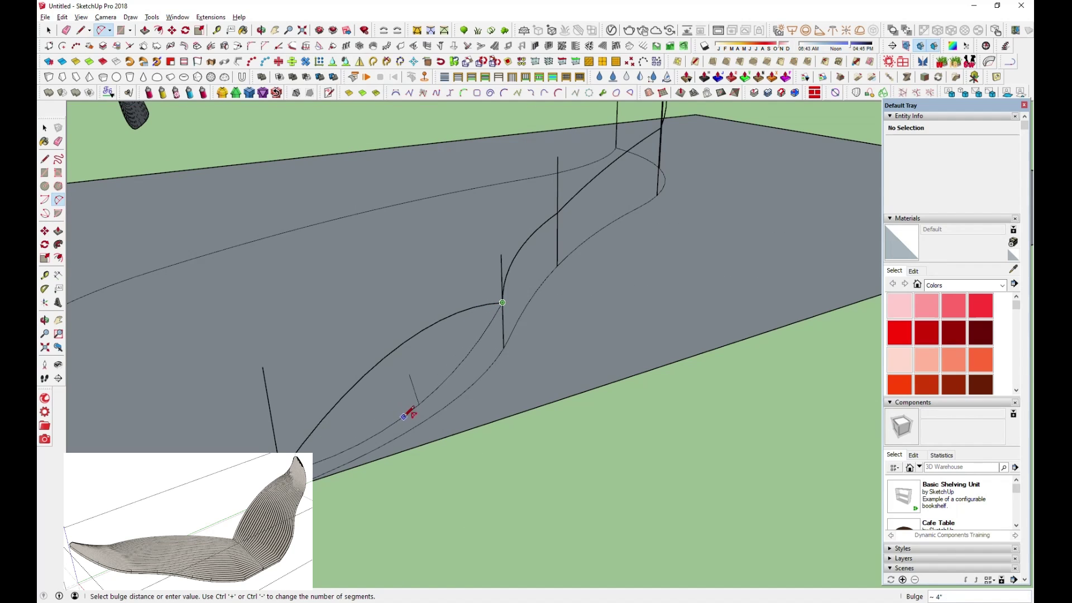
pyautogui.moveTo(405, 415)
pyautogui.mouseDown(button='middle')
pyautogui.moveTo(510, 362)
pyautogui.moveTo(500, 366)
pyautogui.moveTo(717, 287)
pyautogui.moveTo(668, 295)
pyautogui.moveTo(654, 246)
pyautogui.moveTo(661, 270)
pyautogui.mouseUp(button='middle')
pyautogui.click(664, 273)
pyautogui.click(625, 265)
pyautogui.click(822, 443)
pyautogui.moveTo(718, 294)
pyautogui.mouseDown(button='middle')
pyautogui.moveTo(680, 307)
pyautogui.moveTo(678, 255)
pyautogui.mouseUp(button='middle')
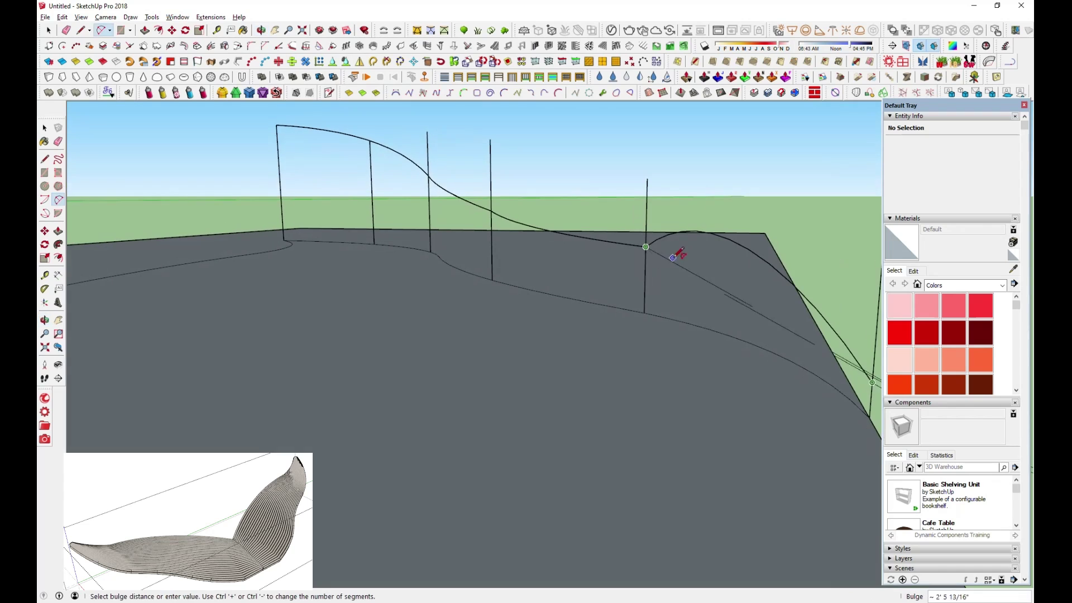
pyautogui.moveTo(707, 207); pyautogui.dragTo(446, 327, button='middle')
pyautogui.click(402, 354)
pyautogui.moveTo(402, 355)
pyautogui.mouseDown(button='middle')
pyautogui.moveTo(364, 394)
pyautogui.moveTo(426, 426)
pyautogui.moveTo(344, 383)
pyautogui.moveTo(445, 273)
pyautogui.mouseUp(button='middle')
# Step: Draw two arcs off the upper curve, closing a lens-shaped face
pyautogui.click(459, 199)
pyautogui.click(376, 366)
pyautogui.click(435, 270)
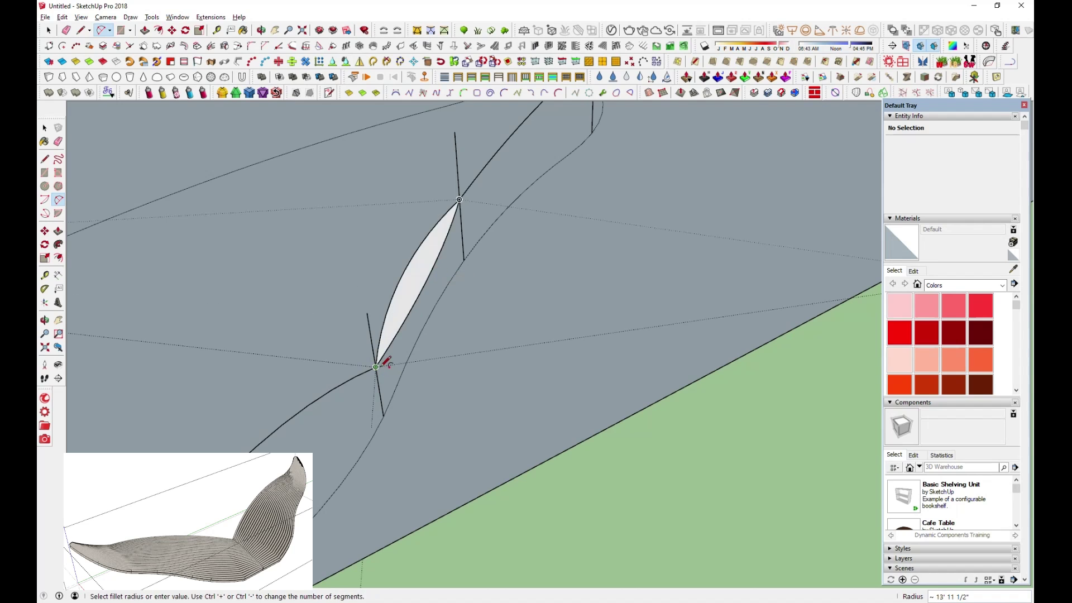
pyautogui.click(375, 367)
pyautogui.moveTo(376, 366); pyautogui.dragTo(425, 331, button='middle')
pyautogui.click(330, 443)
pyautogui.click(337, 430)
pyautogui.moveTo(359, 383)
pyautogui.mouseDown(button='middle')
pyautogui.moveTo(455, 282)
pyautogui.moveTo(443, 328)
pyautogui.moveTo(463, 208)
pyautogui.moveTo(442, 251)
pyautogui.moveTo(433, 417)
pyautogui.moveTo(402, 158)
pyautogui.moveTo(471, 294)
pyautogui.moveTo(376, 180)
pyautogui.mouseUp(button='middle')
# Step: Finish the profile with a final arc and zoom out to review it
pyautogui.click(469, 127)
pyautogui.scroll(3, 402, 158)
pyautogui.click(417, 229)
pyautogui.click(352, 165)
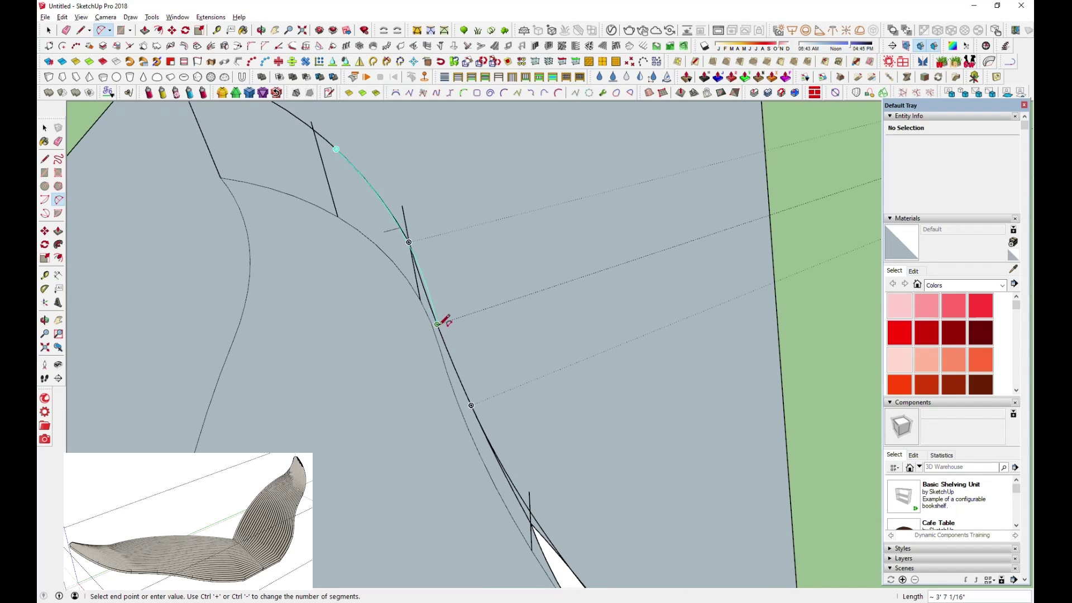
pyautogui.click(422, 282)
pyautogui.moveTo(430, 280)
pyautogui.mouseDown(button='middle')
pyautogui.moveTo(460, 337)
pyautogui.moveTo(488, 359)
pyautogui.mouseUp(button='middle')
# Step: Erase the arc edge bounding the white lens face and the short leftover arc near the tail tip
pyautogui.click(66, 31)
pyautogui.scroll(2, 344, 262)
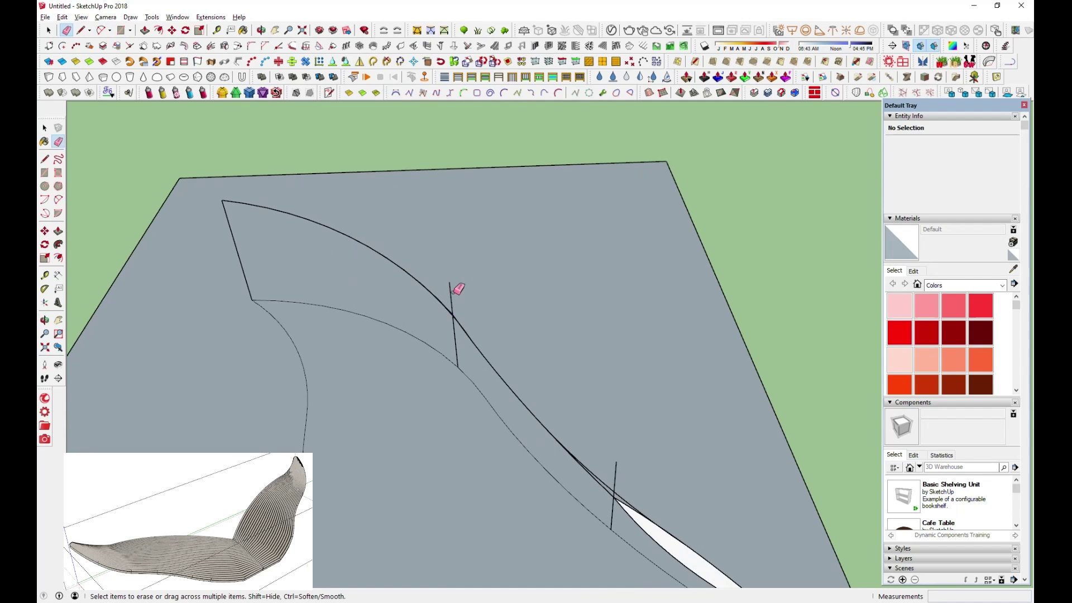
pyautogui.scroll(3, 463, 288)
pyautogui.scroll(2, 458, 313)
pyautogui.scroll(1, 464, 302)
pyautogui.scroll(1, 468, 299)
pyautogui.scroll(-2, 472, 307)
pyautogui.scroll(-3, 424, 274)
pyautogui.scroll(2, 530, 413)
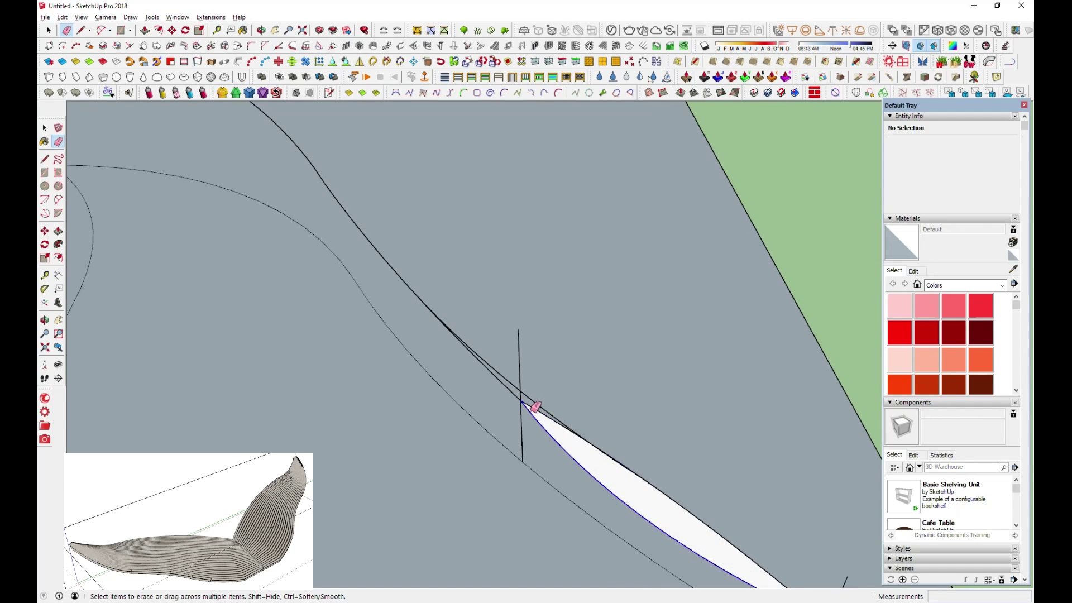
pyautogui.click(535, 407)
pyautogui.scroll(-2, 378, 256)
pyautogui.scroll(2, 530, 380)
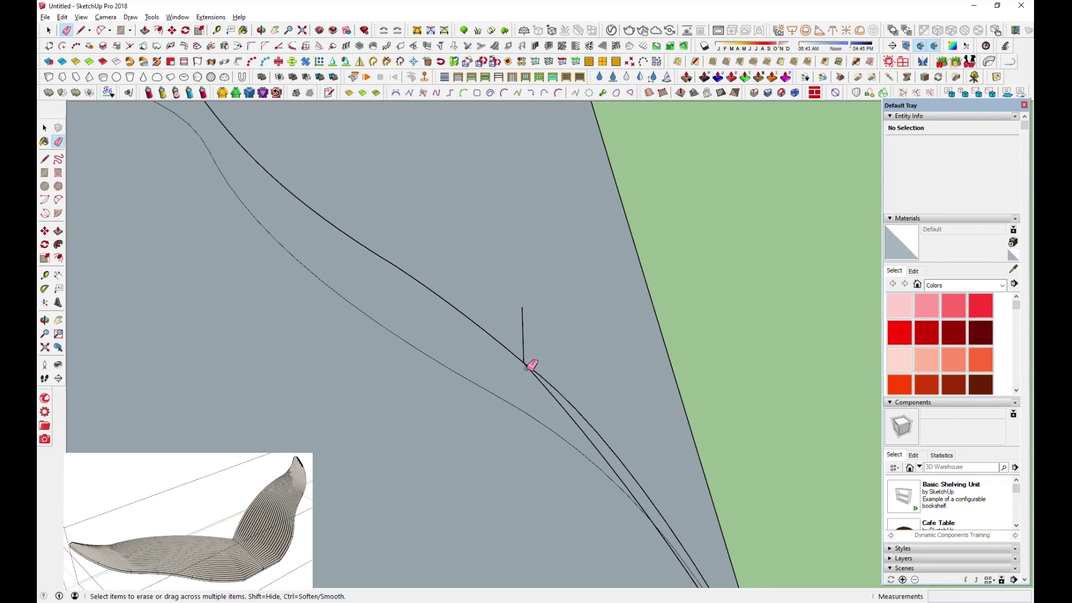
pyautogui.moveTo(521, 318)
pyautogui.mouseDown(button='middle')
pyautogui.moveTo(634, 388)
pyautogui.moveTo(697, 316)
pyautogui.moveTo(641, 374)
pyautogui.moveTo(507, 361)
pyautogui.moveTo(531, 285)
pyautogui.moveTo(641, 313)
pyautogui.moveTo(604, 350)
pyautogui.moveTo(342, 375)
pyautogui.moveTo(275, 407)
pyautogui.moveTo(476, 414)
pyautogui.moveTo(365, 397)
pyautogui.moveTo(478, 371)
pyautogui.moveTo(359, 430)
pyautogui.moveTo(614, 424)
pyautogui.mouseUp(button='middle')
pyautogui.click(530, 284)
# Step: Draw a short upright line on the base curve and arc the upper curve's end to its top
pyautogui.press('l')
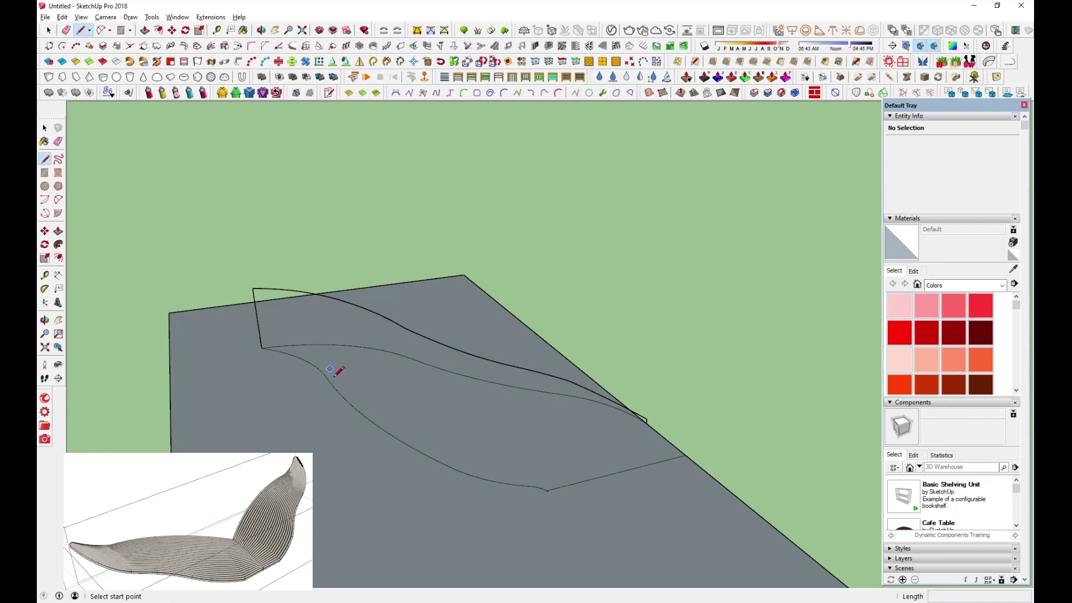
pyautogui.click(360, 414)
pyautogui.click(357, 381)
pyautogui.press('Escape')
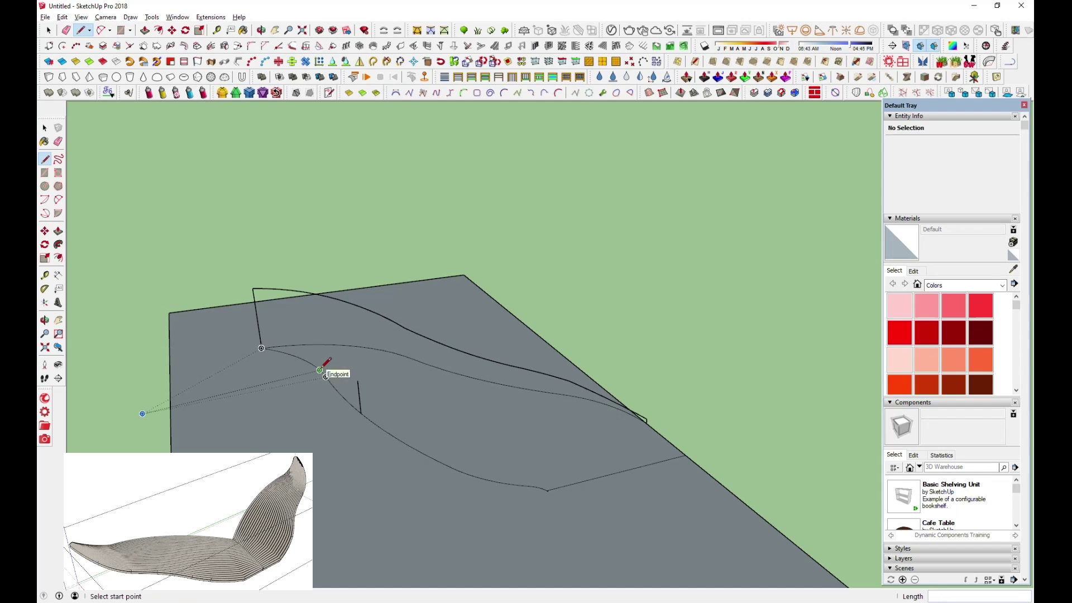
pyautogui.press('a')
pyautogui.click(253, 288)
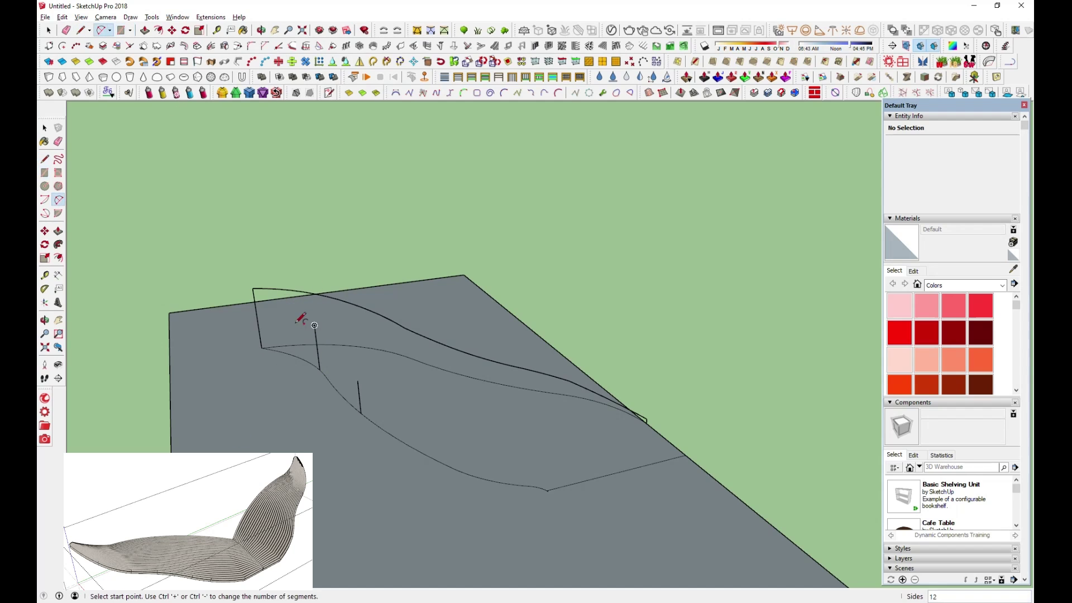
pyautogui.scroll(2, 314, 325)
pyautogui.click(314, 328)
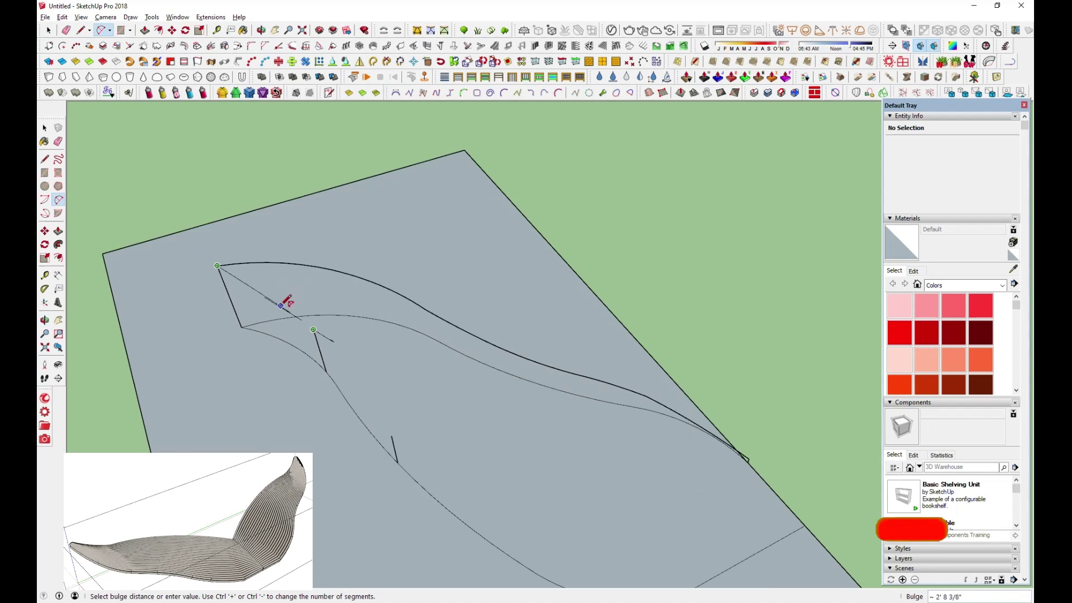
pyautogui.click(313, 329)
pyautogui.click(393, 436)
pyautogui.moveTo(354, 379)
pyautogui.mouseDown(button='middle')
pyautogui.moveTo(246, 246)
pyautogui.moveTo(249, 229)
pyautogui.moveTo(389, 253)
pyautogui.moveTo(804, 372)
pyautogui.mouseUp(button='middle')
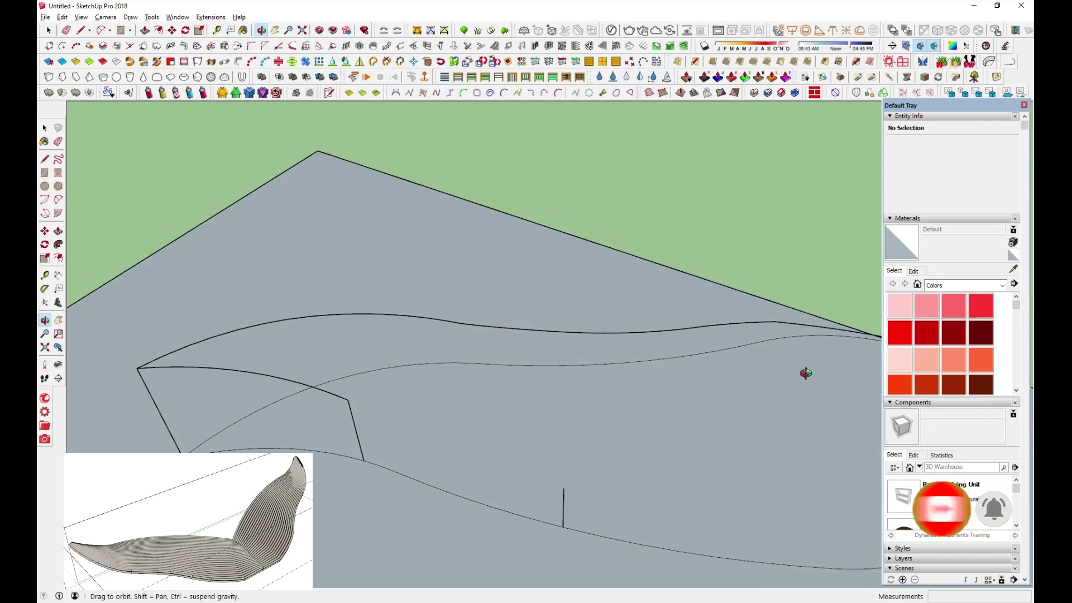
pyautogui.click(402, 409)
# Step: Add a short vertical line at the other curve end and arc the upper curve down to it
pyautogui.press('l')
pyautogui.scroll(2, 718, 467)
pyautogui.scroll(1, 703, 471)
pyautogui.scroll(2, 697, 478)
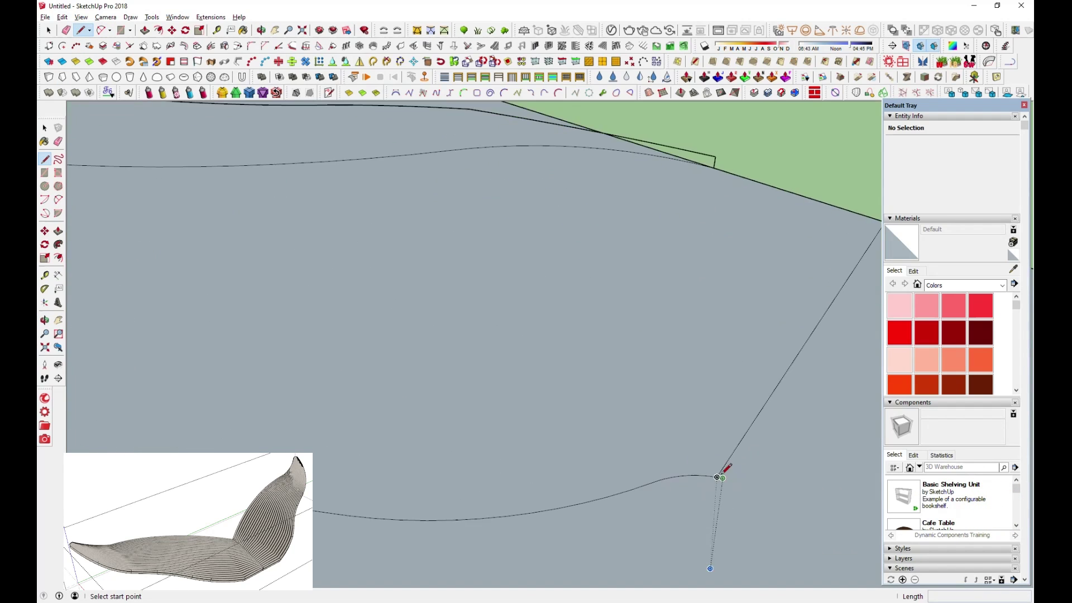
pyautogui.scroll(1, 735, 476)
pyautogui.scroll(1, 719, 478)
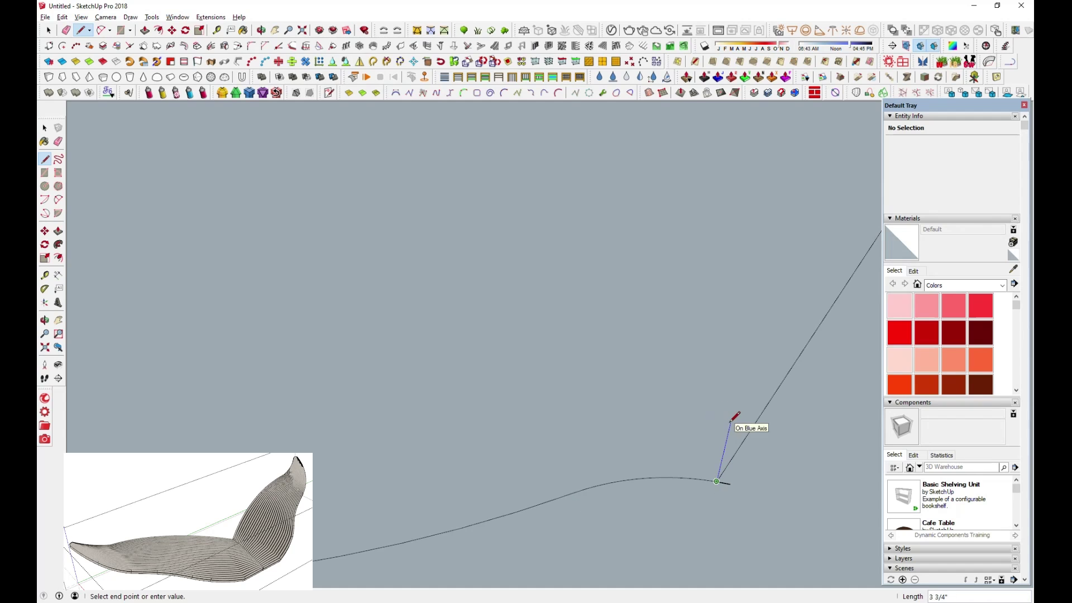
pyautogui.scroll(-3, 726, 407)
pyautogui.click(698, 418)
pyautogui.scroll(-1, 687, 401)
pyautogui.click(101, 30)
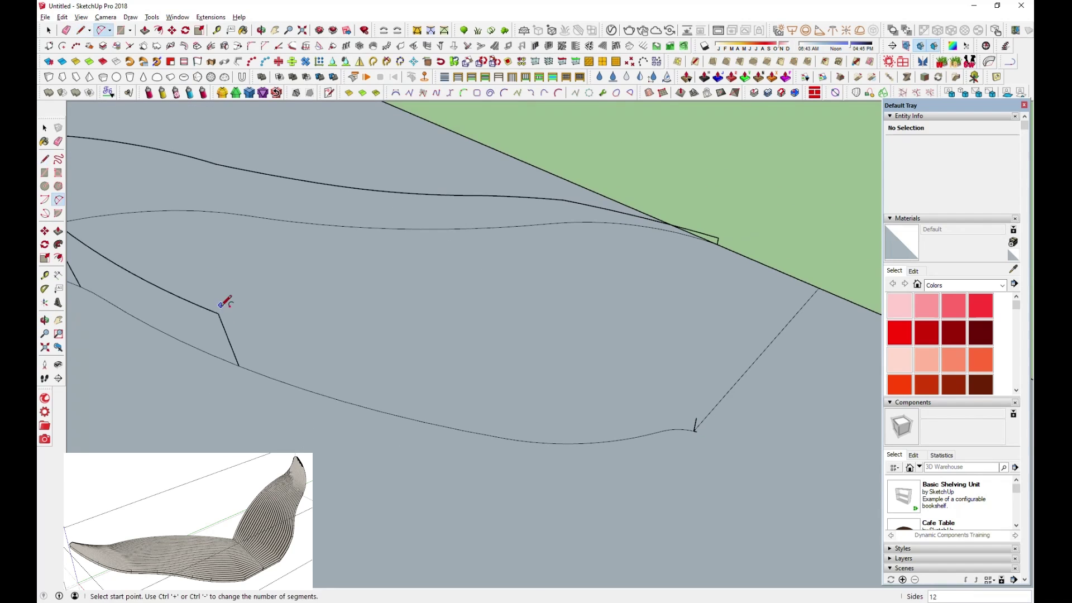
pyautogui.click(696, 419)
pyautogui.moveTo(454, 376); pyautogui.dragTo(351, 313, button='middle')
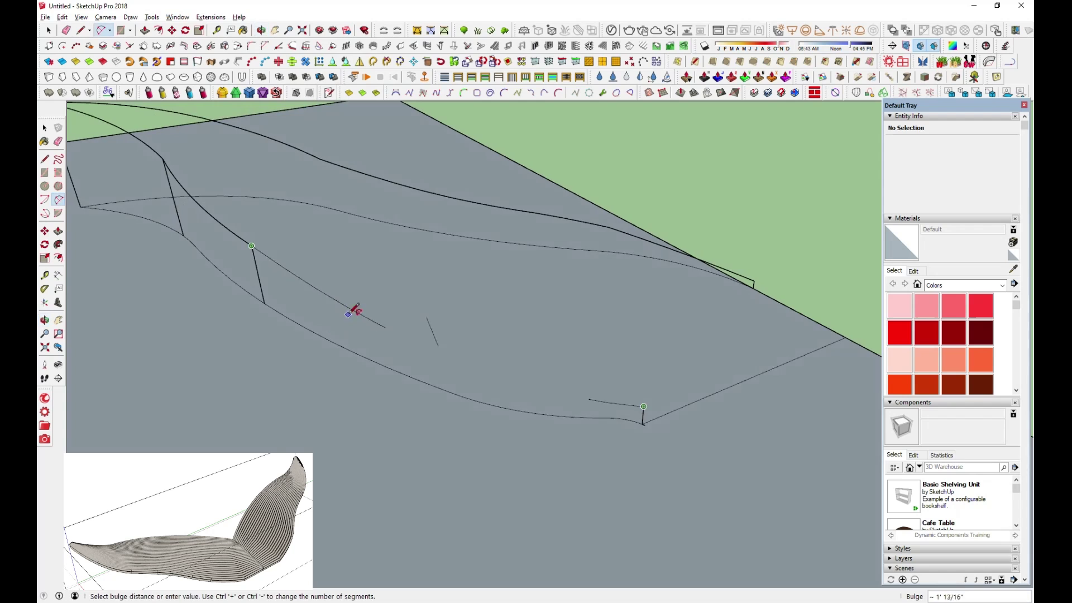
pyautogui.moveTo(454, 297)
pyautogui.mouseDown(button='middle')
pyautogui.moveTo(391, 244)
pyautogui.moveTo(288, 214)
pyautogui.moveTo(319, 208)
pyautogui.mouseUp(button='middle')
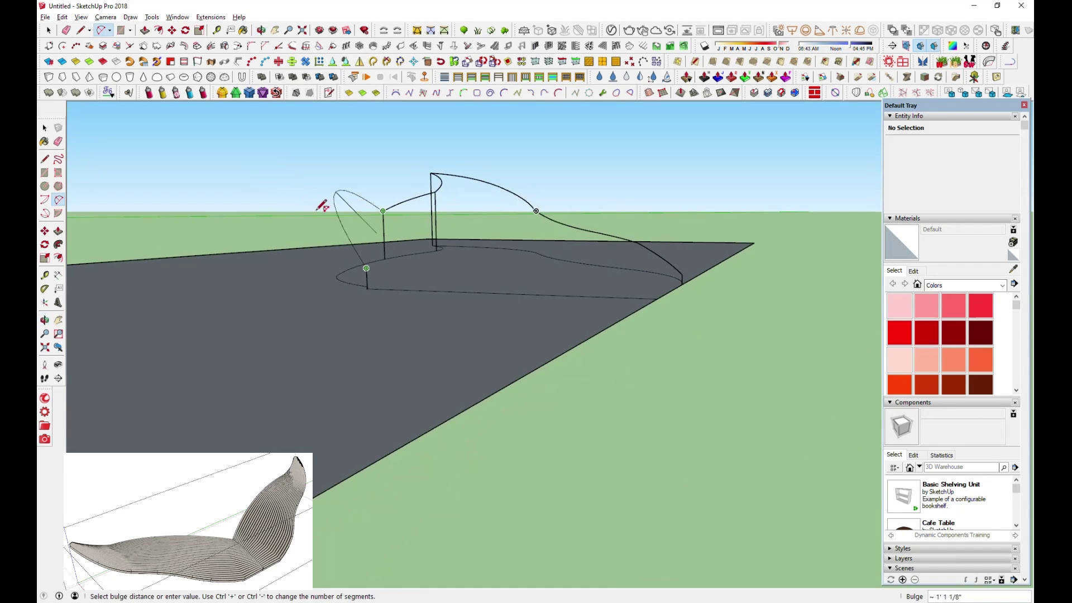
pyautogui.click(367, 223)
# Step: Draw an arc across the base from one end corner to the opposite corner
pyautogui.moveTo(371, 283)
pyautogui.mouseDown(button='middle')
pyautogui.moveTo(491, 313)
pyautogui.moveTo(616, 322)
pyautogui.moveTo(454, 359)
pyautogui.moveTo(357, 327)
pyautogui.mouseUp(button='middle')
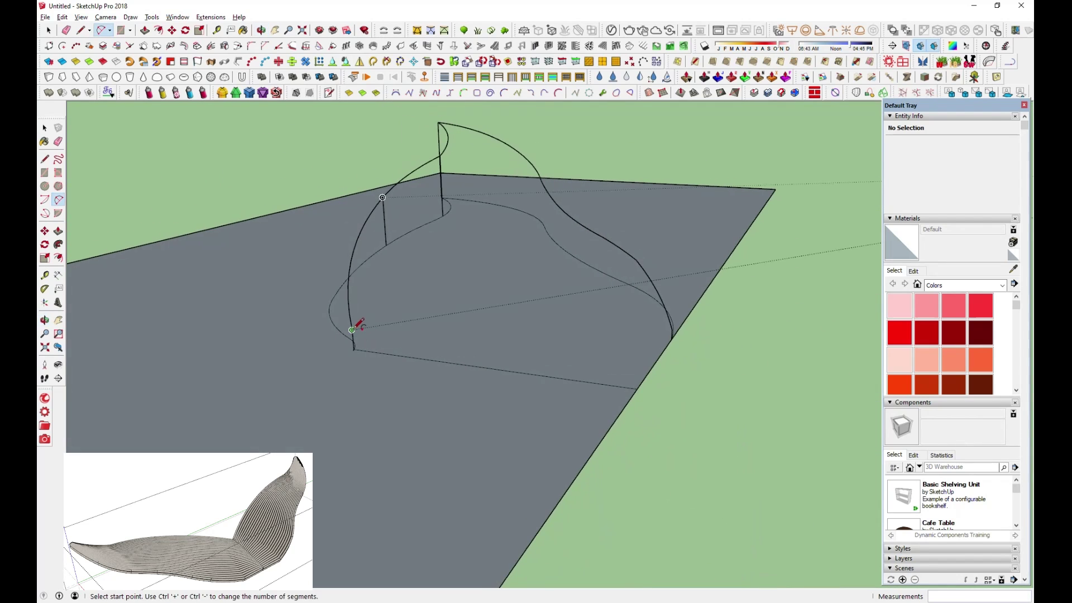
pyautogui.click(352, 330)
pyautogui.press('Escape')
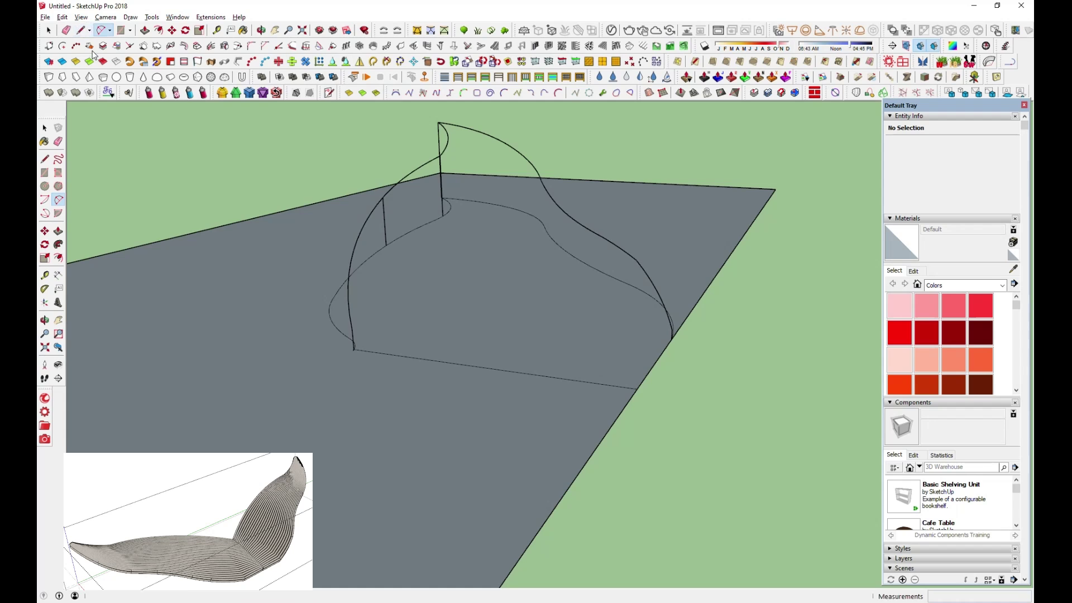
pyautogui.click(637, 389)
pyautogui.scroll(2, 637, 389)
pyautogui.click(103, 30)
pyautogui.click(262, 312)
pyautogui.click(637, 373)
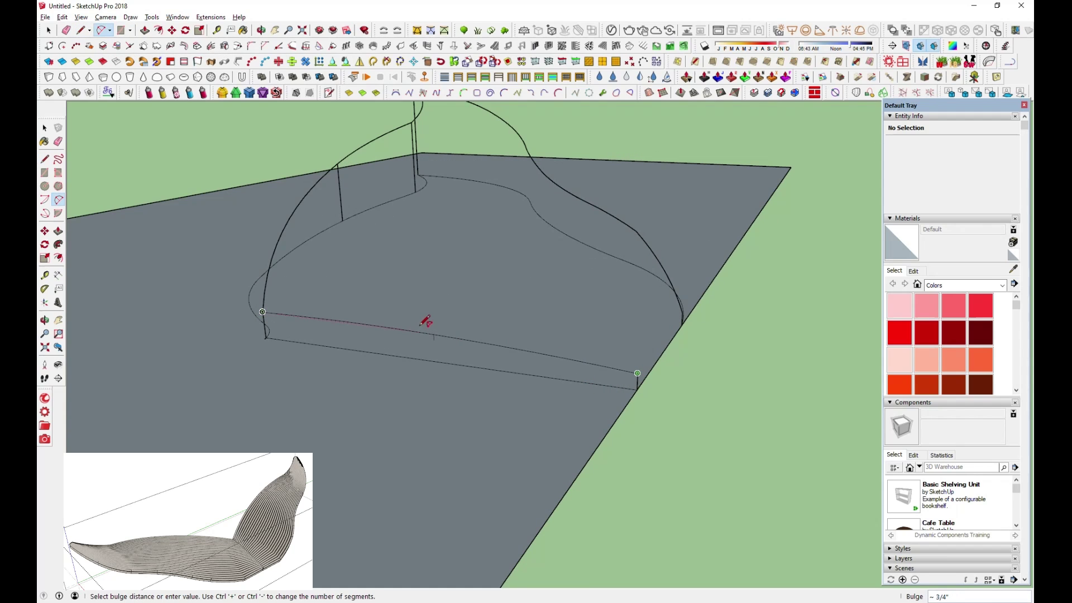
pyautogui.click(425, 322)
# Step: Add a flat arc along the base edge to close the end face, then orbit to check the tail
pyautogui.moveTo(426, 322); pyautogui.dragTo(329, 368, button='middle')
pyautogui.click(388, 363)
pyautogui.click(574, 331)
pyautogui.click(538, 334)
pyautogui.moveTo(539, 334)
pyautogui.mouseDown(button='middle')
pyautogui.moveTo(617, 402)
pyautogui.moveTo(530, 424)
pyautogui.mouseUp(button='middle')
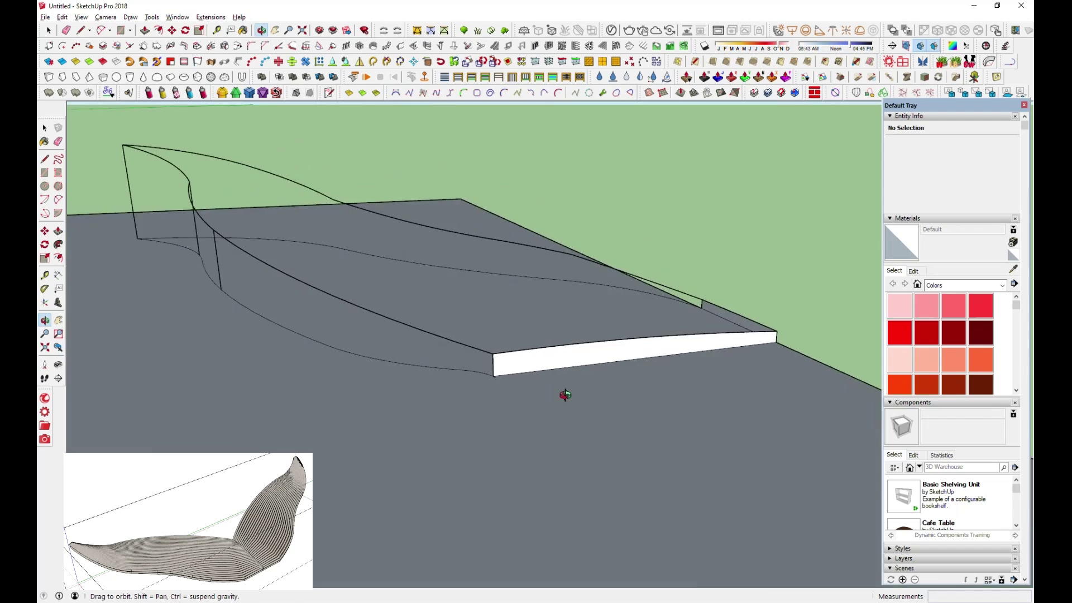
pyautogui.moveTo(335, 279); pyautogui.dragTo(172, 208, button='middle')
pyautogui.press('e')
pyautogui.moveTo(567, 390)
pyautogui.mouseDown(button='middle')
pyautogui.moveTo(358, 428)
pyautogui.moveTo(447, 407)
pyautogui.mouseUp(button='middle')
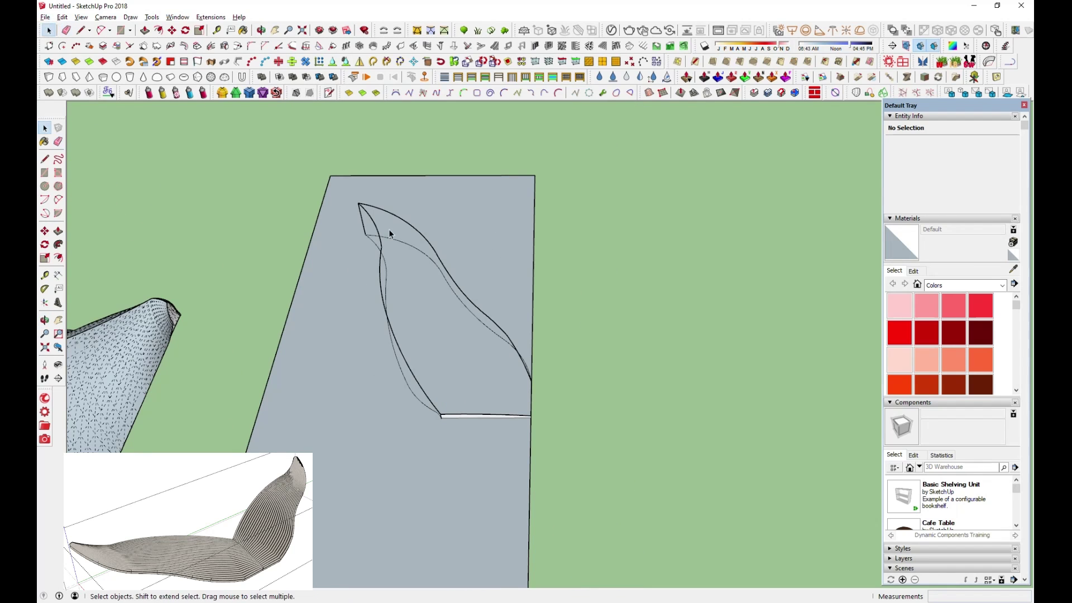
# Step: Copy the plane with all its tail curves to the right
pyautogui.tripleClick(398, 223)
pyautogui.moveTo(398, 222); pyautogui.dragTo(368, 268, button='middle')
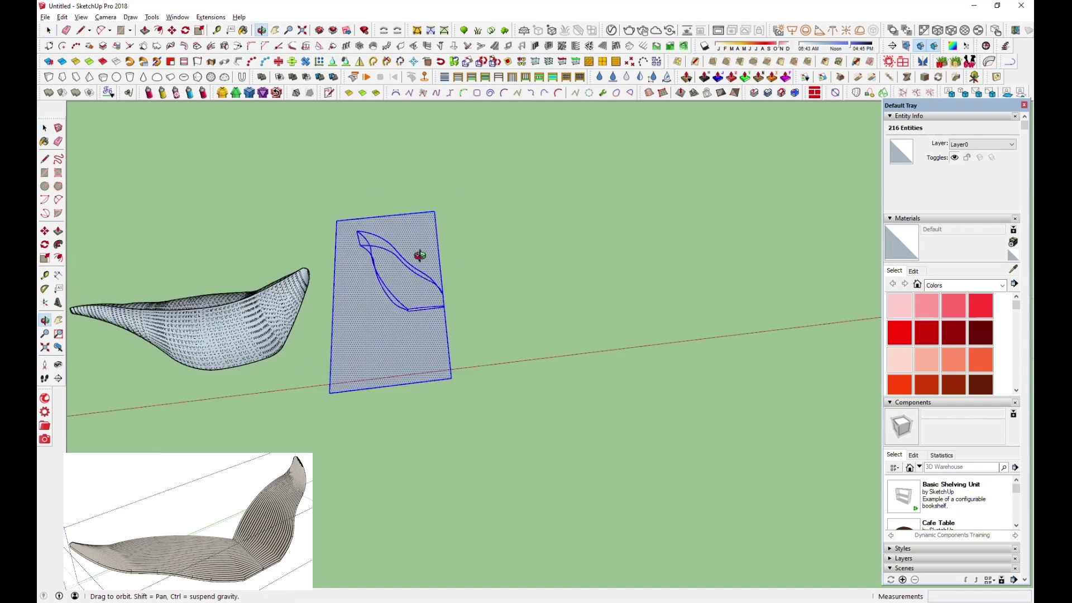
pyautogui.press('m')
pyautogui.click(459, 478)
pyautogui.press('ctrl')
pyautogui.click(627, 430)
# Step: Erase the copied plane's top and lower edges
pyautogui.press('e')
pyautogui.click(573, 202)
pyautogui.scroll(2, 545, 258)
pyautogui.scroll(2, 546, 275)
pyautogui.scroll(2, 593, 299)
pyautogui.scroll(2, 609, 309)
pyautogui.scroll(1, 609, 308)
pyautogui.click(735, 307)
# Step: Erase the leftover vertical line and skin the tail outline with Curviloft Skin Contours
pyautogui.scroll(5, 681, 262)
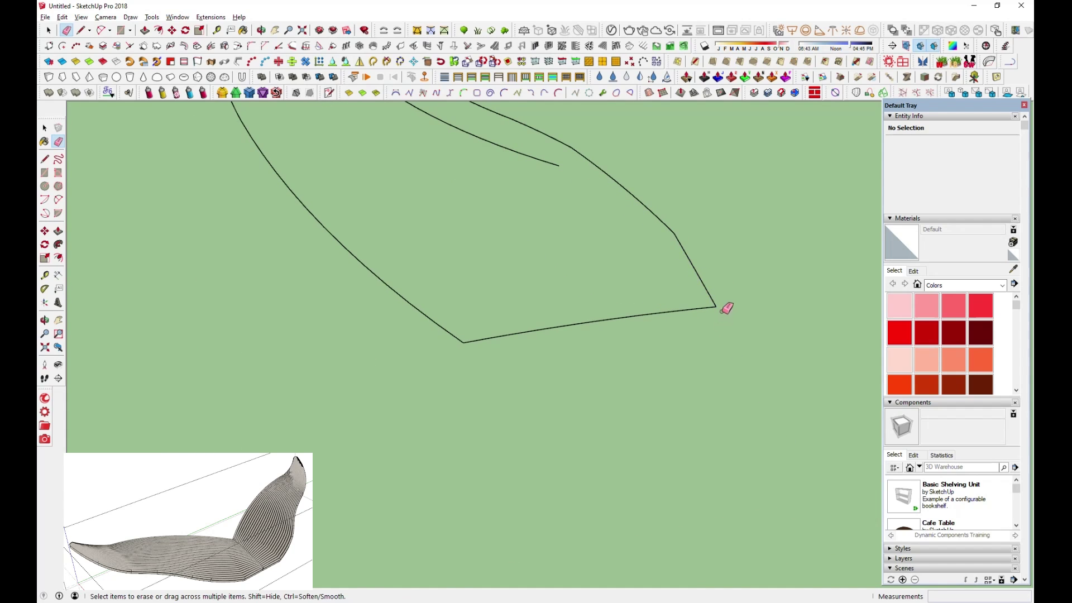
pyautogui.scroll(-3, 502, 161)
pyautogui.scroll(-2, 626, 301)
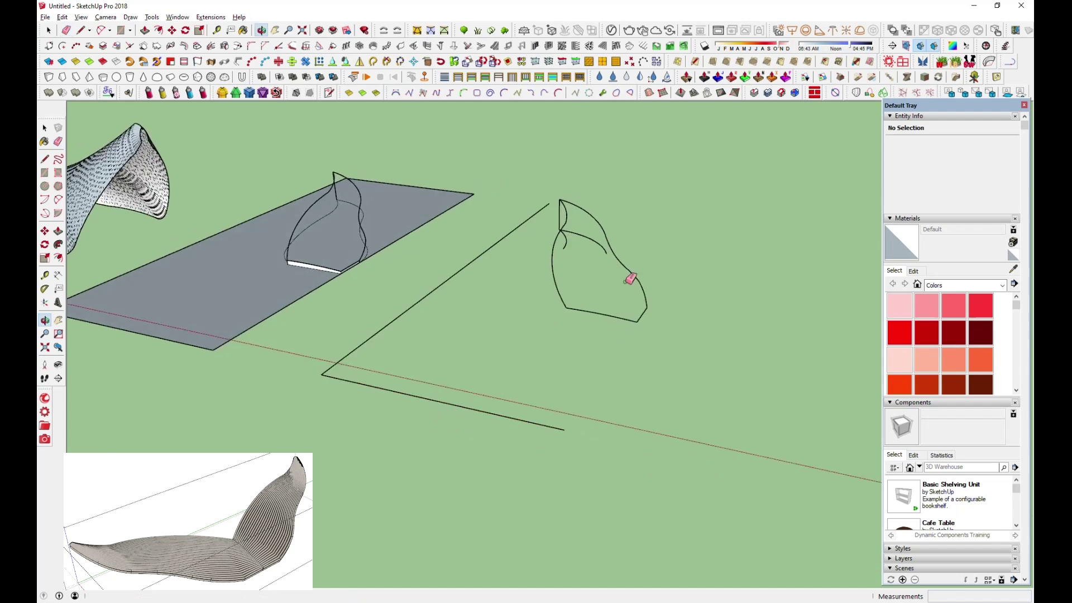
pyautogui.scroll(6, 539, 242)
pyautogui.click(523, 188)
pyautogui.scroll(-2, 534, 188)
pyautogui.scroll(-3, 478, 323)
pyautogui.moveTo(479, 323)
pyautogui.mouseDown(button='middle')
pyautogui.moveTo(455, 203)
pyautogui.moveTo(402, 249)
pyautogui.moveTo(560, 266)
pyautogui.mouseUp(button='middle')
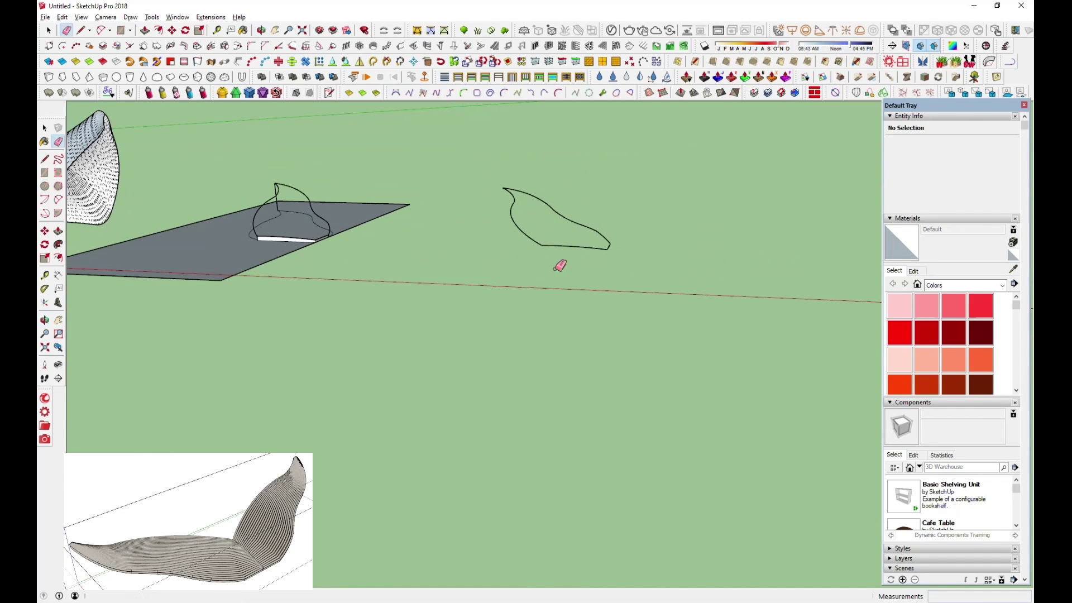
pyautogui.click(930, 92)
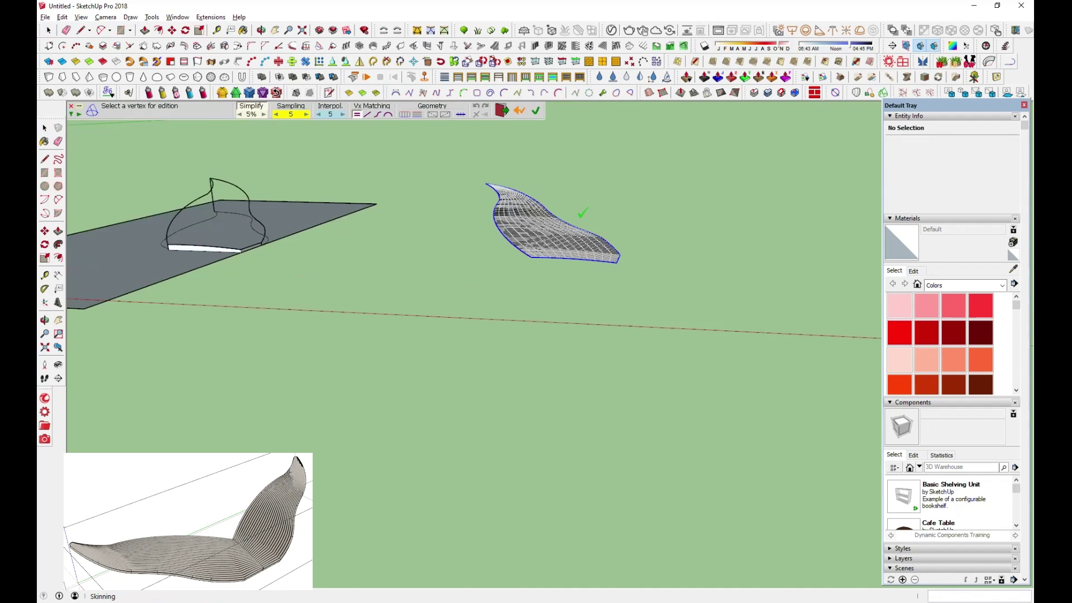
# Step: Confirm the lofted leaf surface, then mirror the leaf group into a doubled fin
pyautogui.moveTo(502, 335); pyautogui.dragTo(502, 195, button='middle')
pyautogui.moveTo(194, 215)
pyautogui.mouseDown(button='middle')
pyautogui.moveTo(502, 279)
pyautogui.moveTo(558, 346)
pyautogui.mouseUp(button='middle')
pyautogui.click(558, 347)
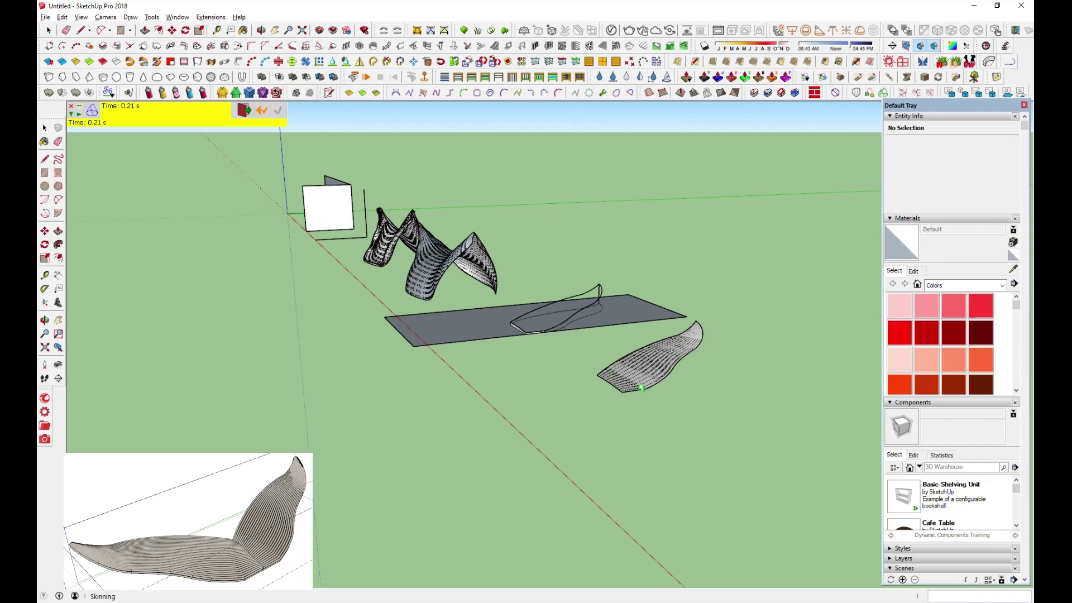
pyautogui.scroll(5, 558, 343)
pyautogui.click(644, 292)
pyautogui.moveTo(644, 291); pyautogui.dragTo(608, 375, button='middle')
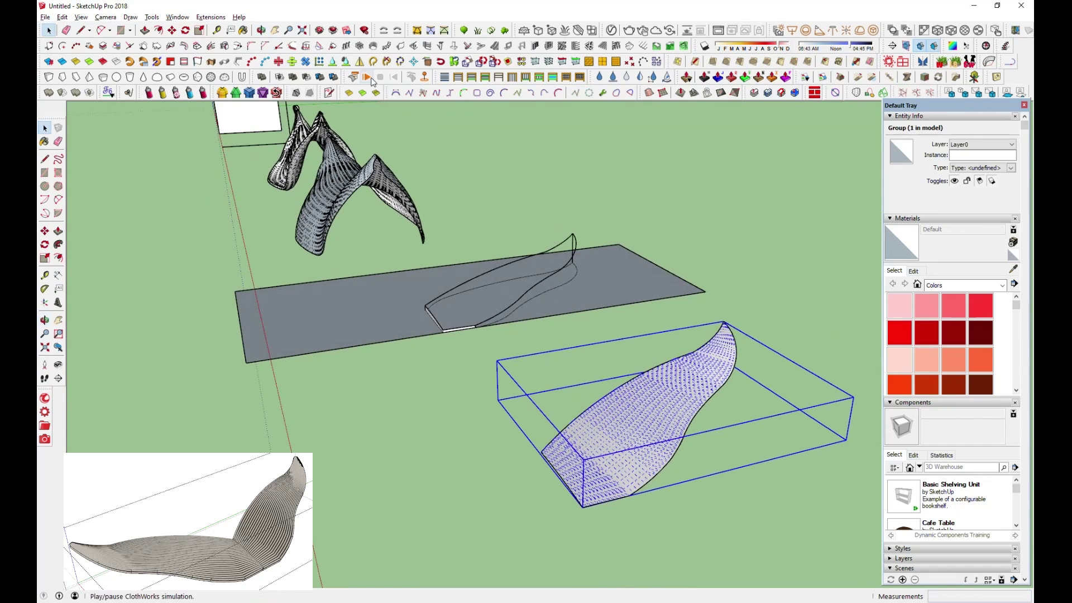
pyautogui.click(586, 506)
pyautogui.click(531, 447)
# Step: Move the doubled fin over the end of the whale body
pyautogui.click(530, 418)
pyautogui.moveTo(530, 418)
pyautogui.mouseDown(button='middle')
pyautogui.moveTo(603, 381)
pyautogui.moveTo(643, 448)
pyautogui.moveTo(735, 310)
pyautogui.mouseUp(button='middle')
pyautogui.press('space')
pyautogui.click(735, 310)
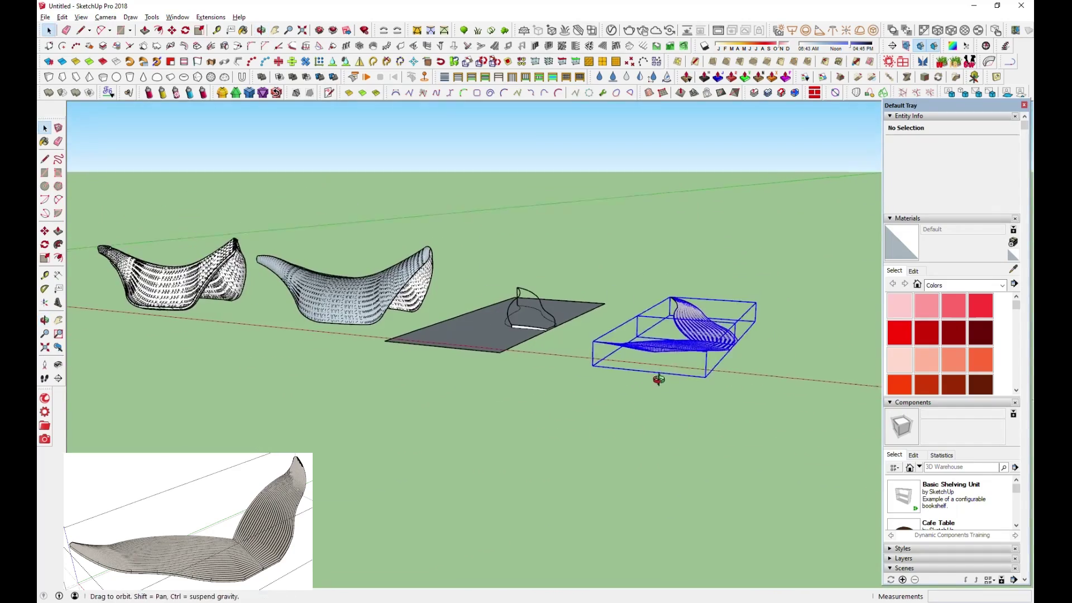
pyautogui.moveTo(658, 376); pyautogui.dragTo(502, 279, button='middle')
pyautogui.press('m')
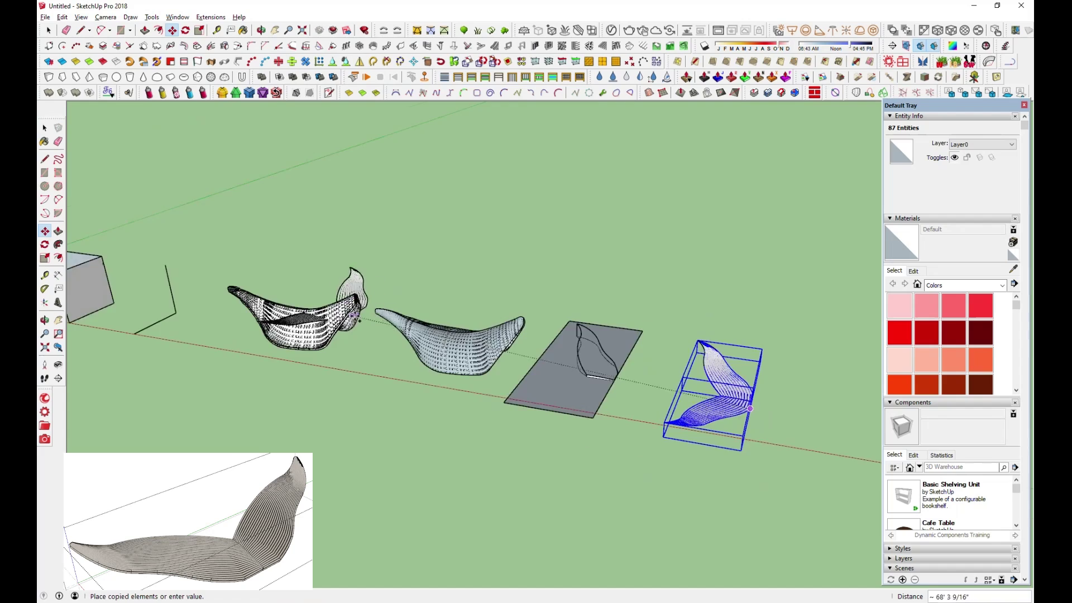
pyautogui.moveTo(739, 381); pyautogui.dragTo(395, 527, button='middle')
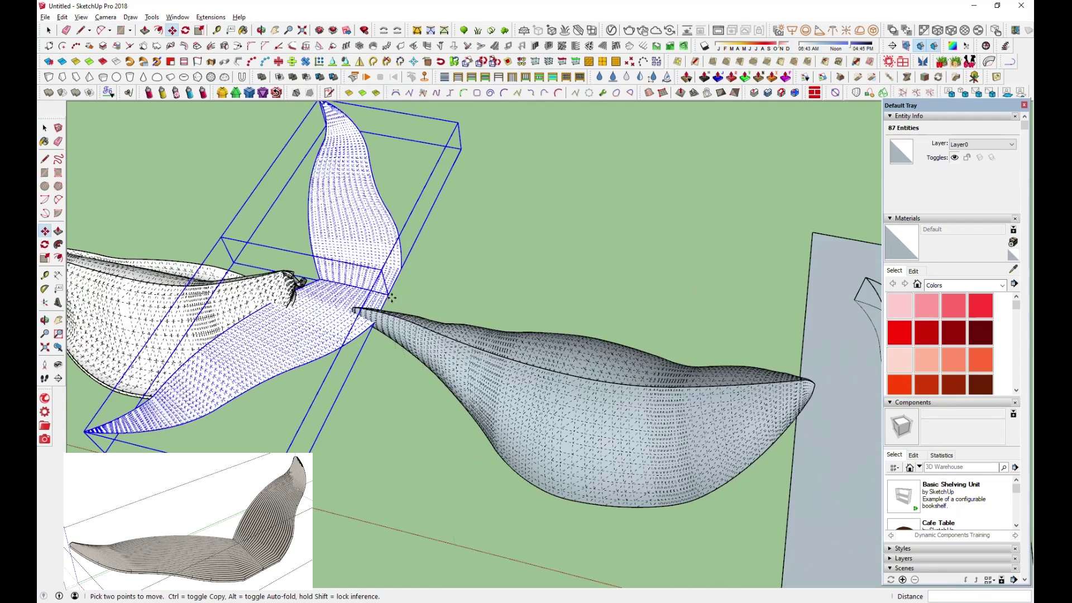
pyautogui.click(726, 405)
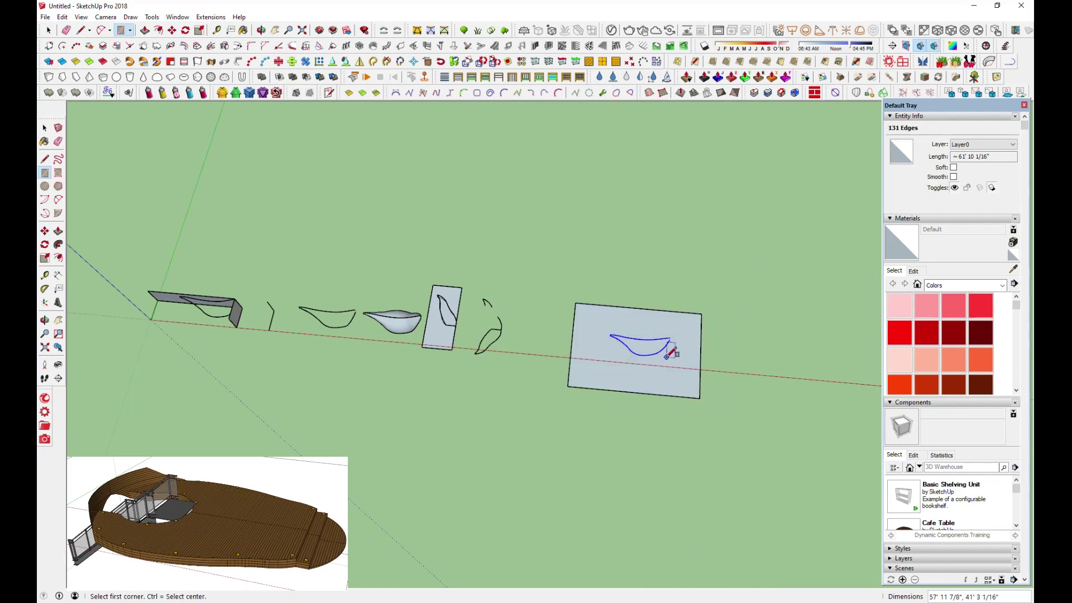
# Step: Select the new rectangle and view the curves on the plane from a steeper angle
pyautogui.scroll(3, 719, 355)
pyautogui.click(664, 349)
pyautogui.moveTo(667, 352); pyautogui.dragTo(495, 241, button='middle')
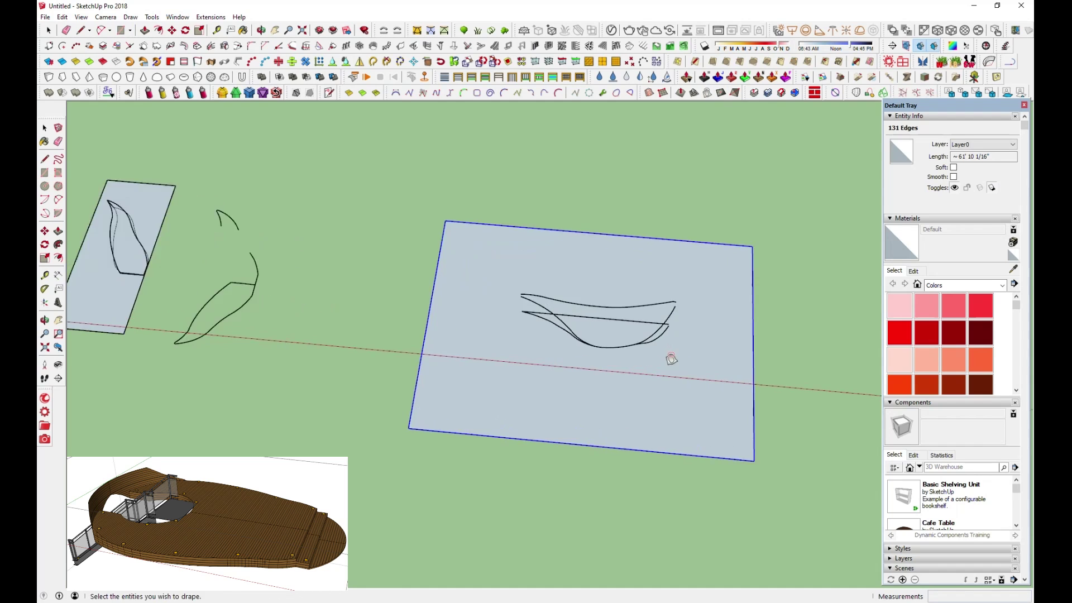
pyautogui.moveTo(494, 242); pyautogui.dragTo(510, 204)
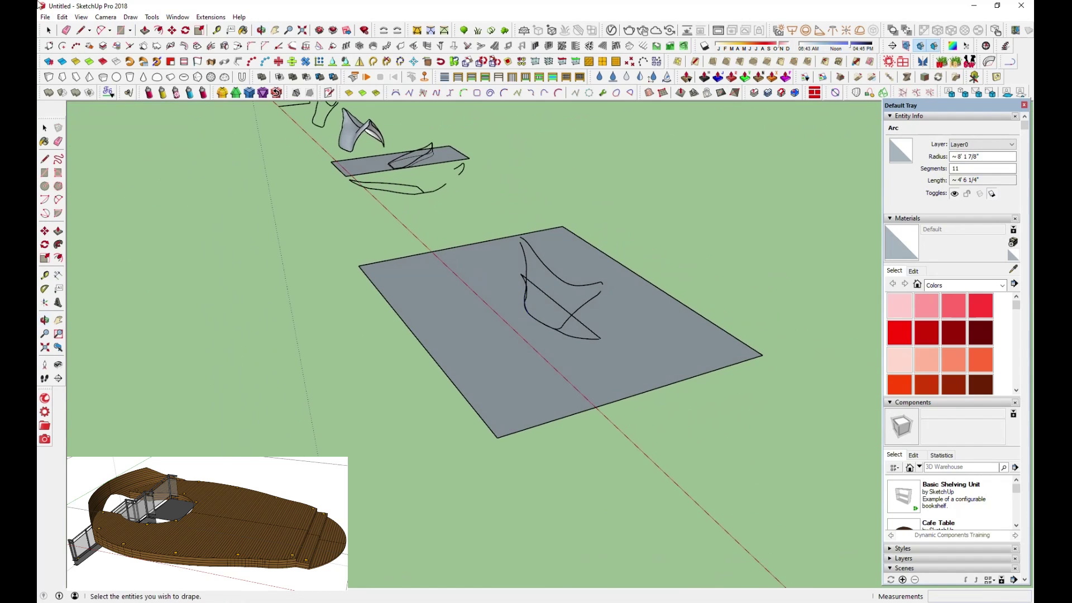
pyautogui.press('e')
pyautogui.scroll(2, 576, 307)
pyautogui.scroll(2, 561, 335)
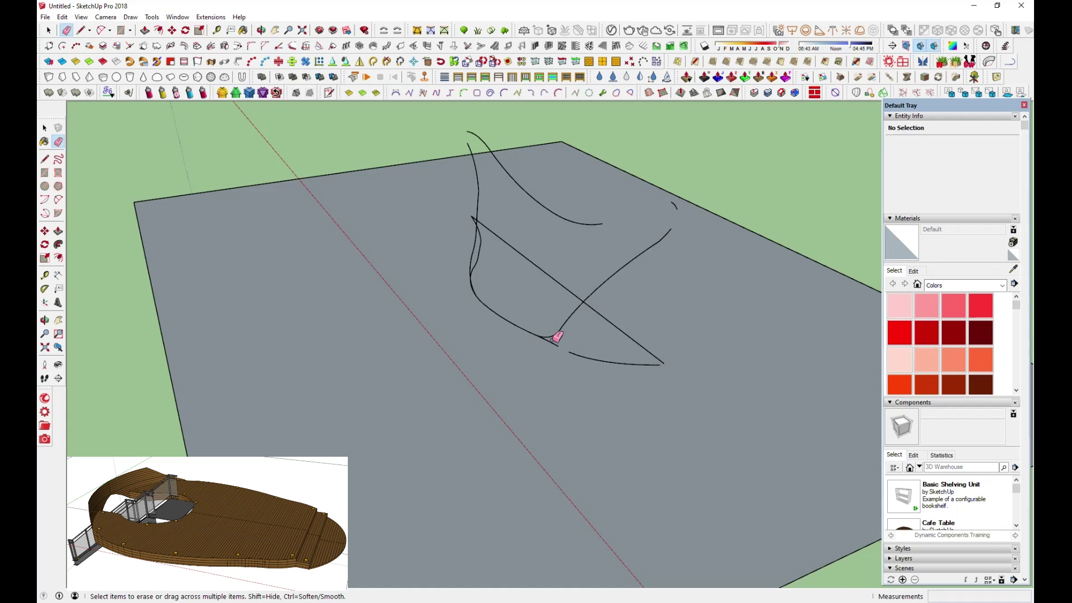
pyautogui.moveTo(544, 339); pyautogui.dragTo(572, 356, button='middle')
# Step: Draw a straight line closing the gap in the draped boat-shaped outline
pyautogui.press('l')
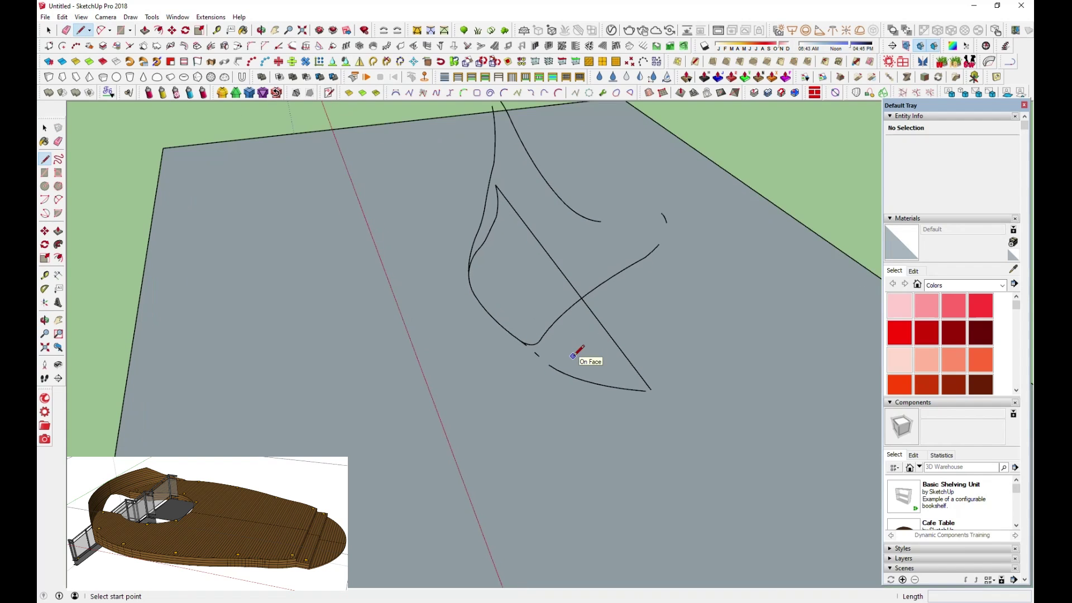
pyautogui.scroll(1, 647, 382)
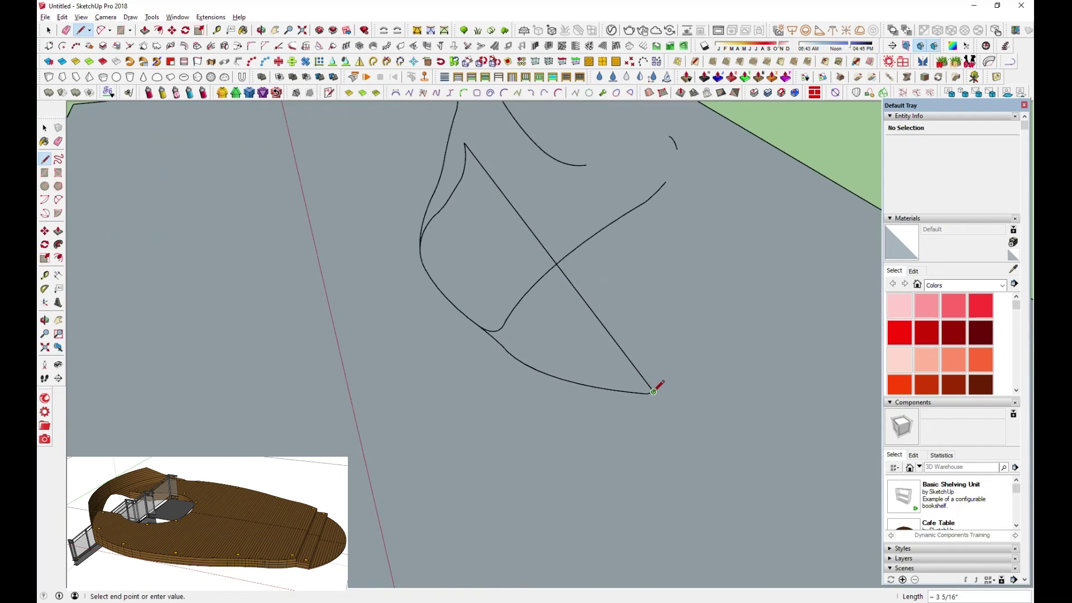
pyautogui.press('Escape')
pyautogui.moveTo(627, 342); pyautogui.dragTo(148, 167, button='middle')
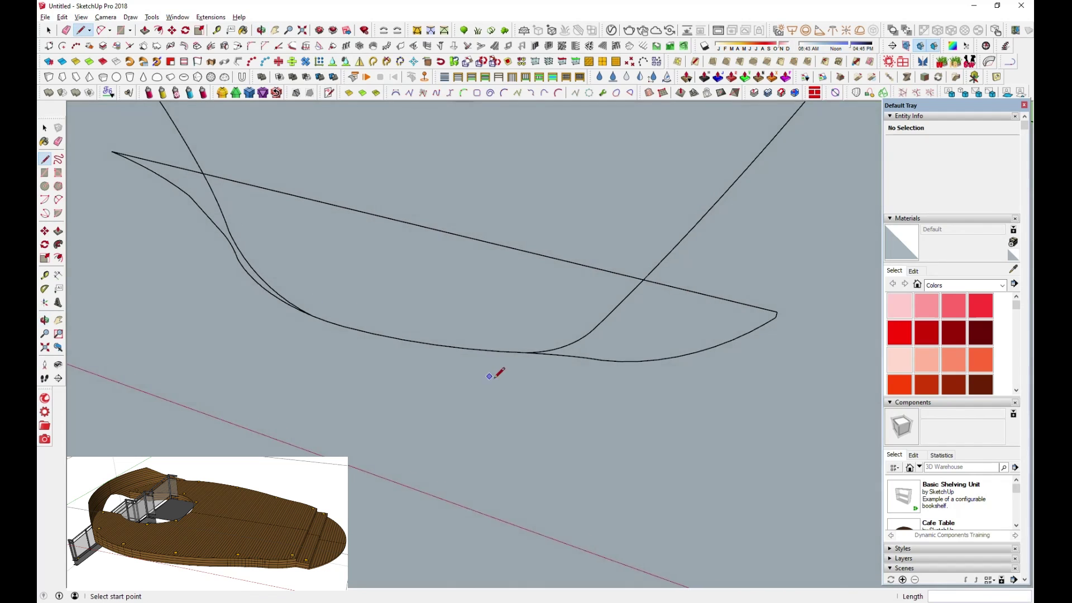
pyautogui.moveTo(490, 377); pyautogui.dragTo(263, 251, button='middle')
pyautogui.moveTo(322, 228); pyautogui.dragTo(322, 210, button='middle')
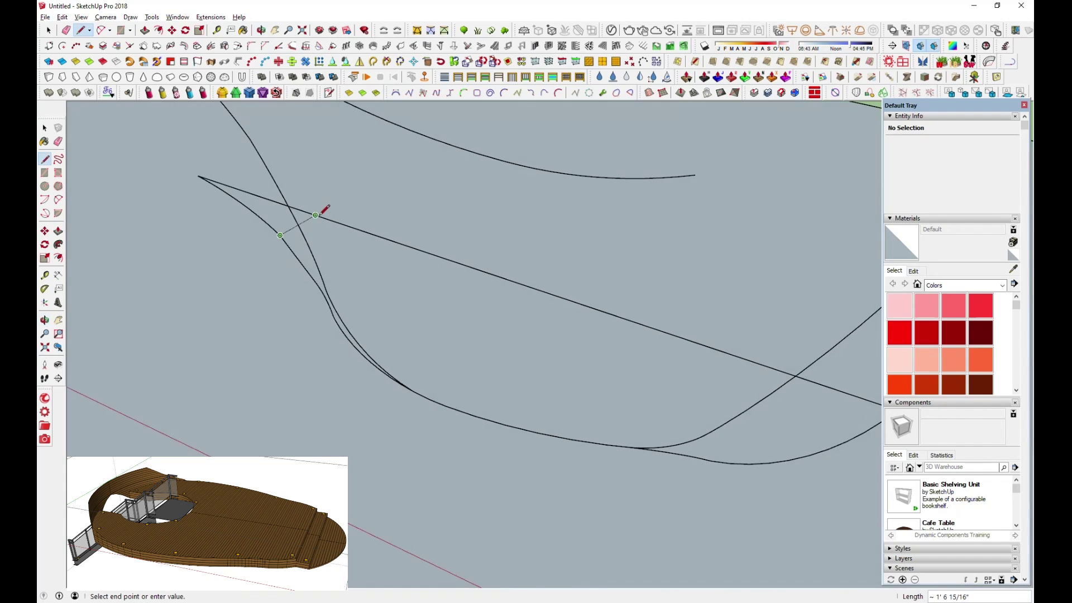
pyautogui.click(322, 200)
# Step: Erase the surrounding plane face and the leftover edges around the outline
pyautogui.press('e')
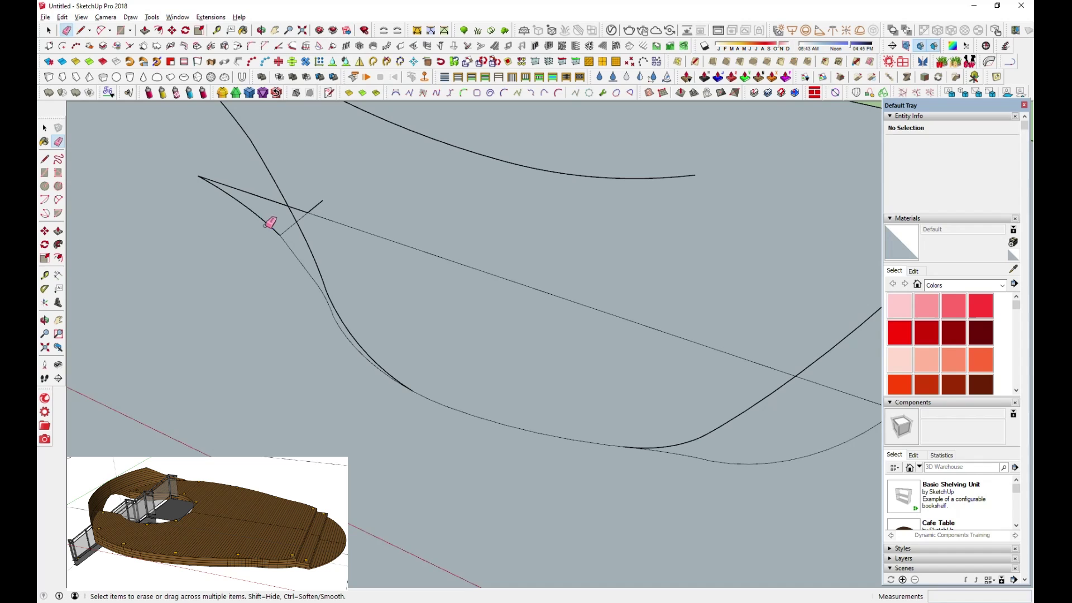
pyautogui.moveTo(322, 205); pyautogui.dragTo(583, 373, button='middle')
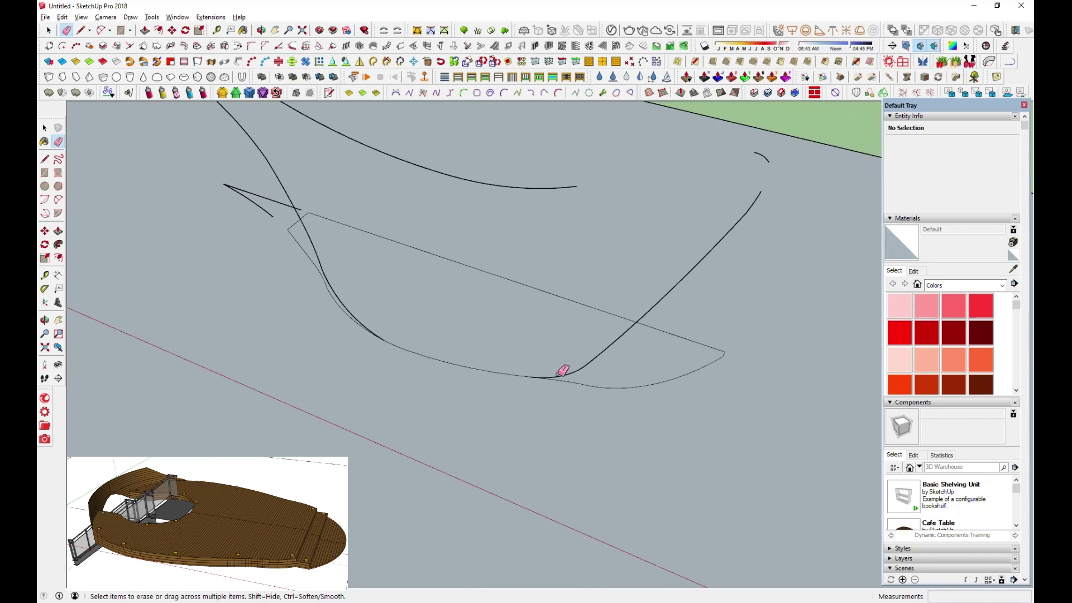
pyautogui.moveTo(401, 334); pyautogui.dragTo(337, 263, button='middle')
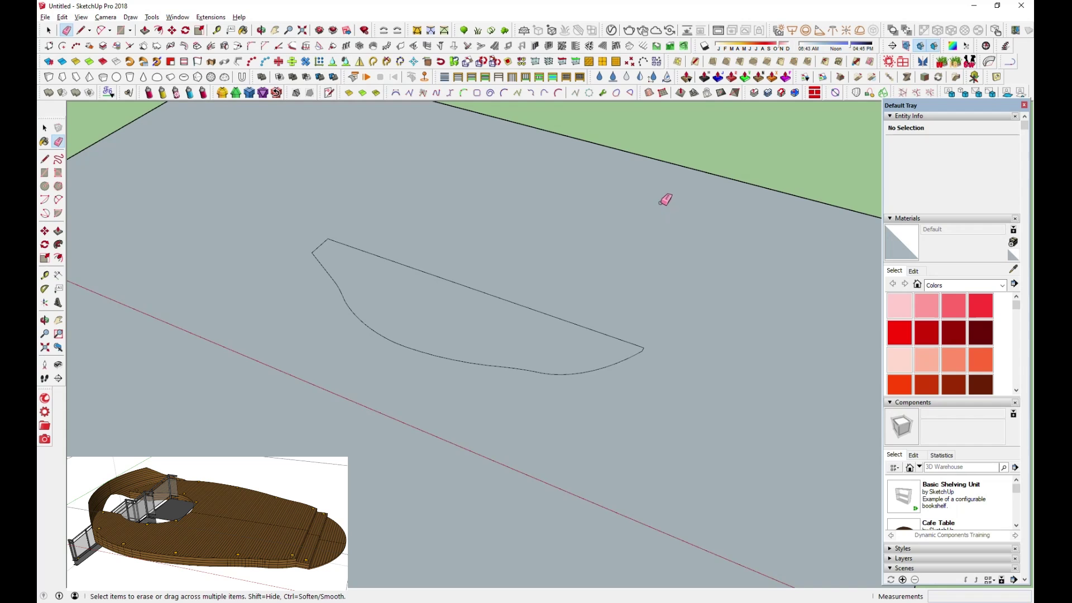
pyautogui.click(49, 31)
pyautogui.moveTo(608, 387); pyautogui.dragTo(481, 446)
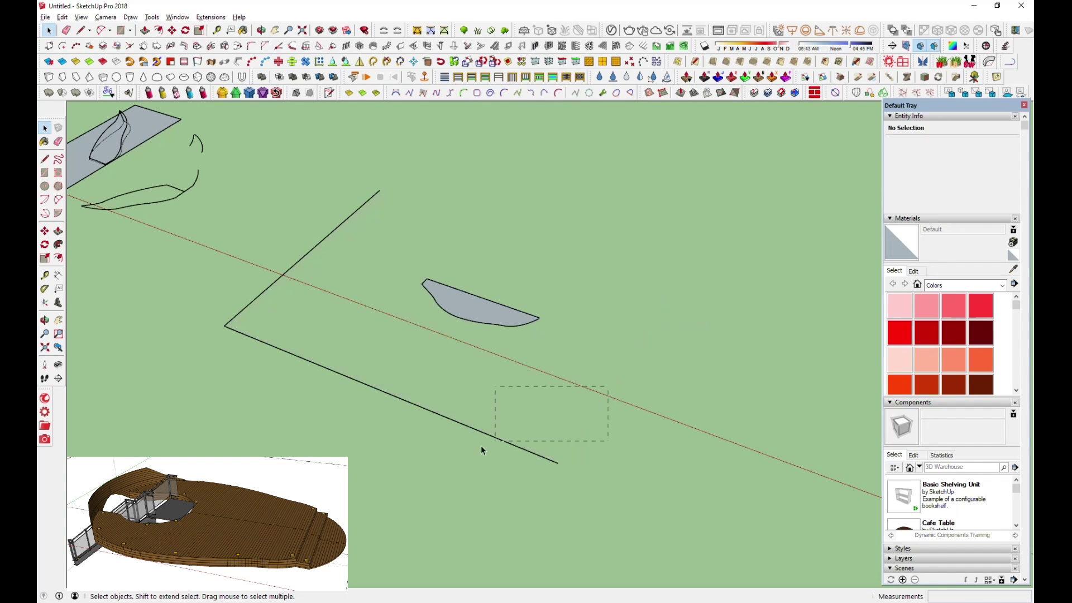
# Step: Push/pull the boat-shaped face up 1' into a slab
pyautogui.click(145, 30)
pyautogui.scroll(3, 477, 337)
pyautogui.moveTo(494, 304); pyautogui.dragTo(497, 291)
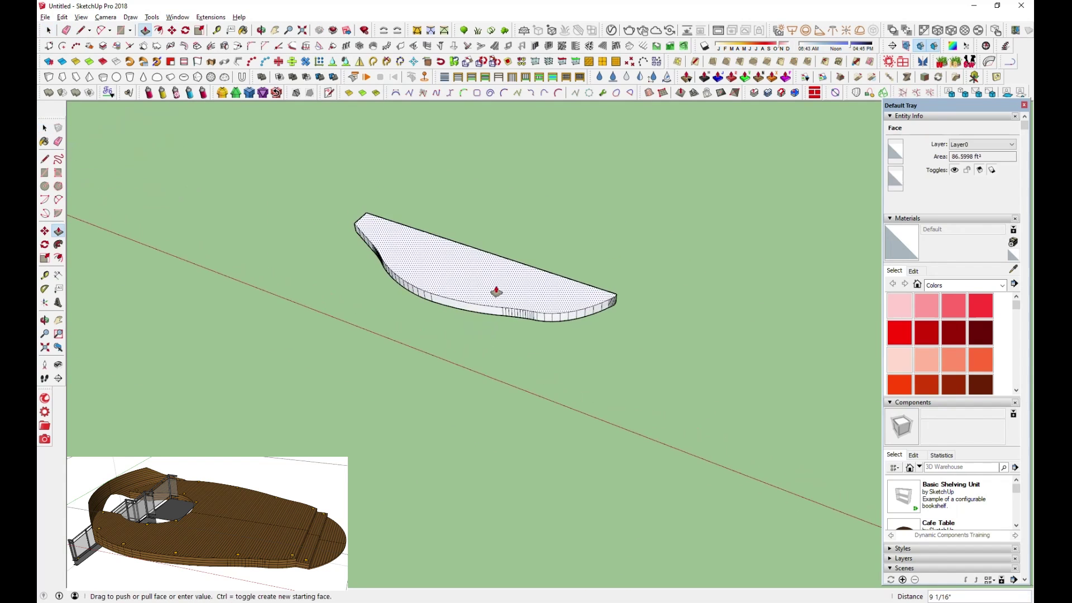
pyautogui.write("1'")
pyautogui.press('Return')
pyautogui.moveTo(491, 292); pyautogui.dragTo(536, 290, button='middle')
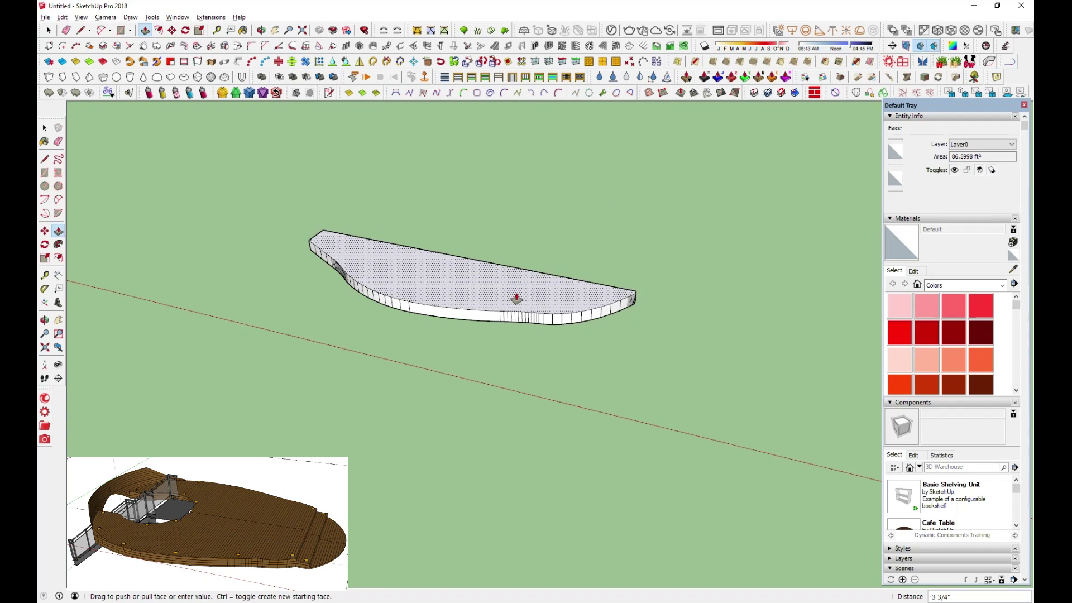
# Step: Select the whole slab and make it a group
pyautogui.press('space')
pyautogui.scroll(-5, 654, 368)
pyautogui.scroll(2, 586, 356)
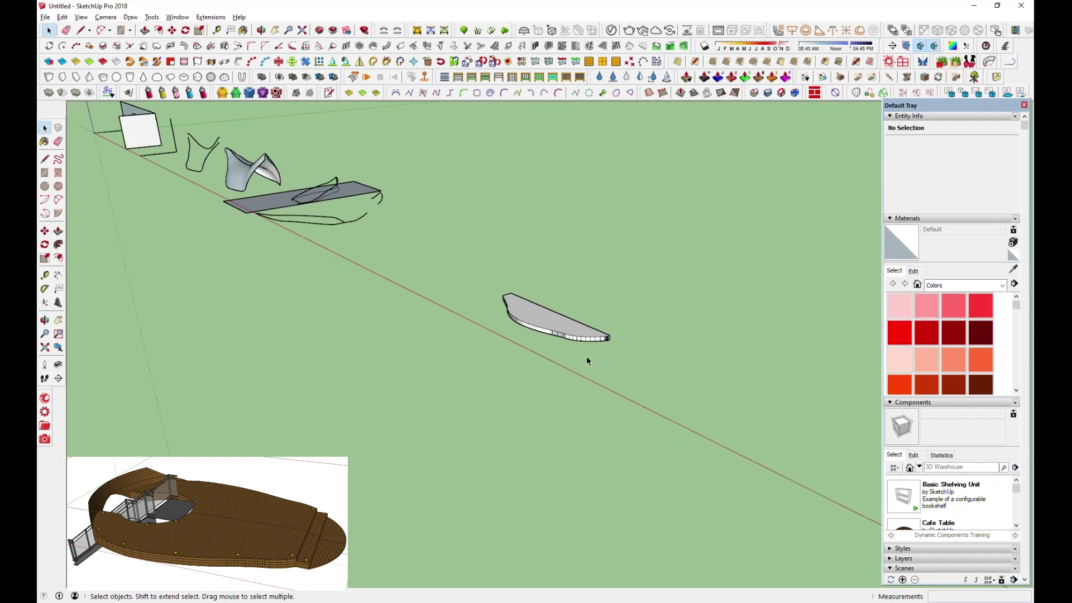
pyautogui.tripleClick(542, 317)
pyautogui.rightClick(542, 317)
pyautogui.click(614, 93)
pyautogui.scroll(2, 551, 343)
pyautogui.scroll(2, 551, 343)
# Step: Explode the slab group and select the lofted body group
pyautogui.rightClick(564, 321)
pyautogui.click(614, 115)
pyautogui.moveTo(569, 366); pyautogui.dragTo(561, 351, button='middle')
pyautogui.scroll(-3, 442, 316)
pyautogui.scroll(1, 341, 302)
pyautogui.click(335, 296)
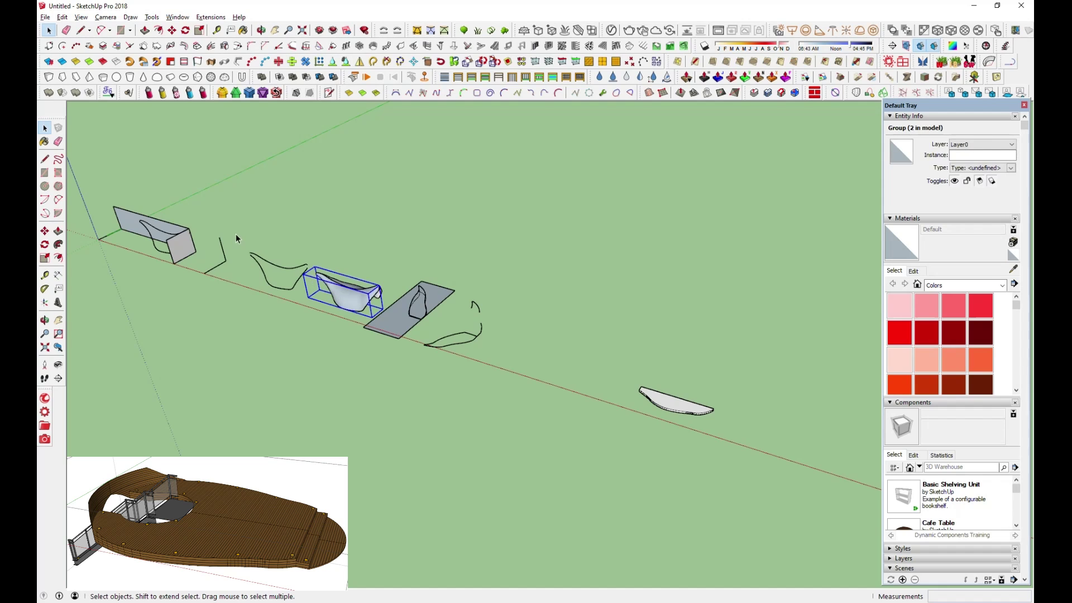
# Step: Clear the selection and zoom in, briefly trying the Offset tool before cancelling it
pyautogui.click(682, 413)
pyautogui.scroll(2, 682, 413)
pyautogui.scroll(2, 682, 413)
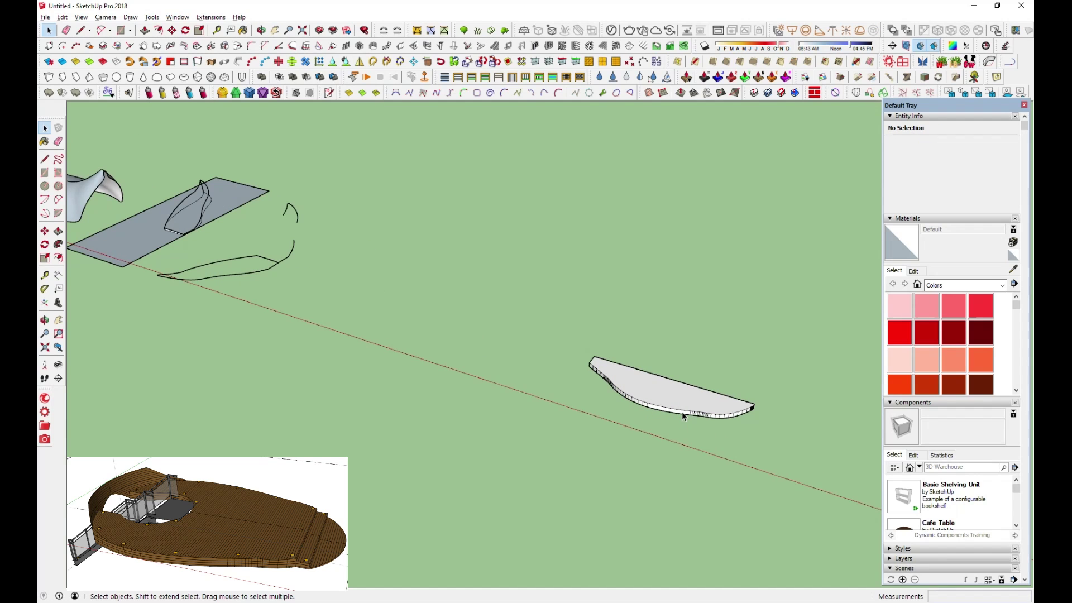
pyautogui.scroll(-3, 682, 411)
pyautogui.scroll(2, 265, 237)
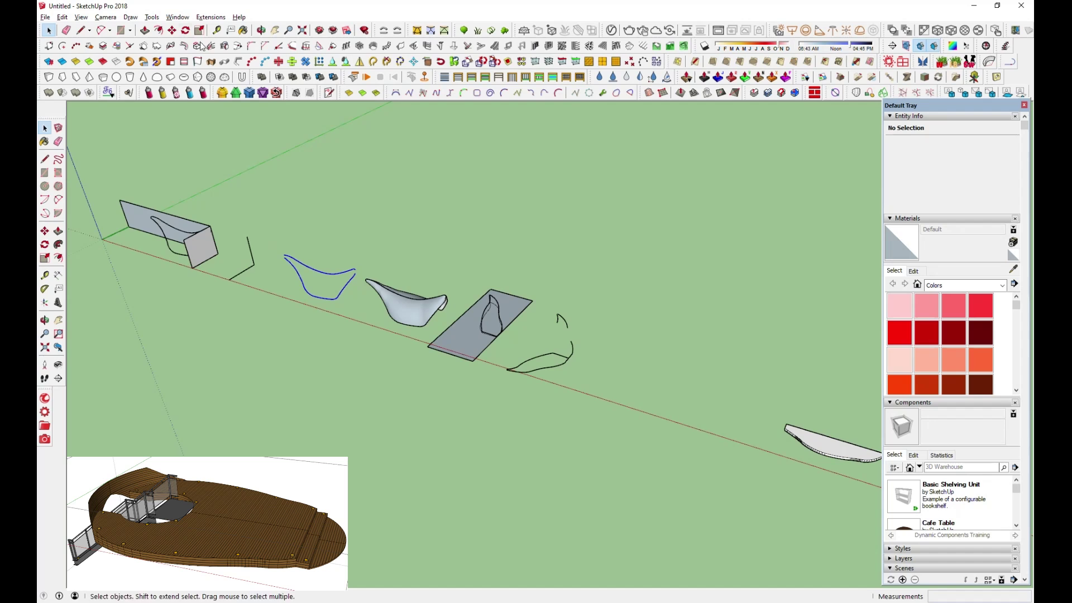
pyautogui.click(160, 31)
pyautogui.press('space')
pyautogui.scroll(-2, 256, 307)
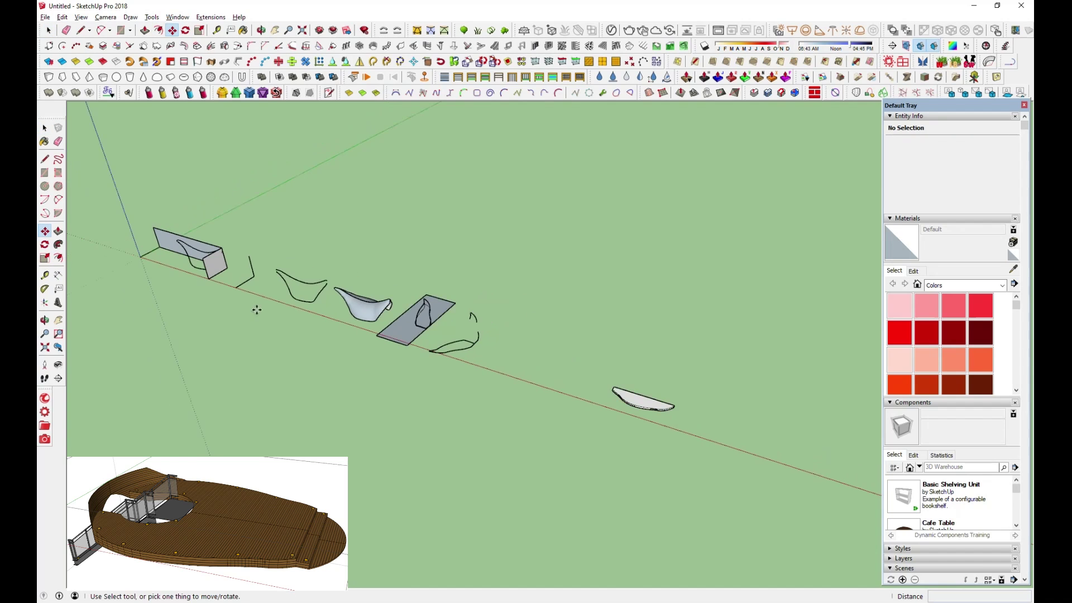
# Step: Copy the boat-shaped profile curve with Move and Ctrl over the slab, then start a Curviloft loft
pyautogui.moveTo(327, 318); pyautogui.dragTo(327, 318)
pyautogui.press('m')
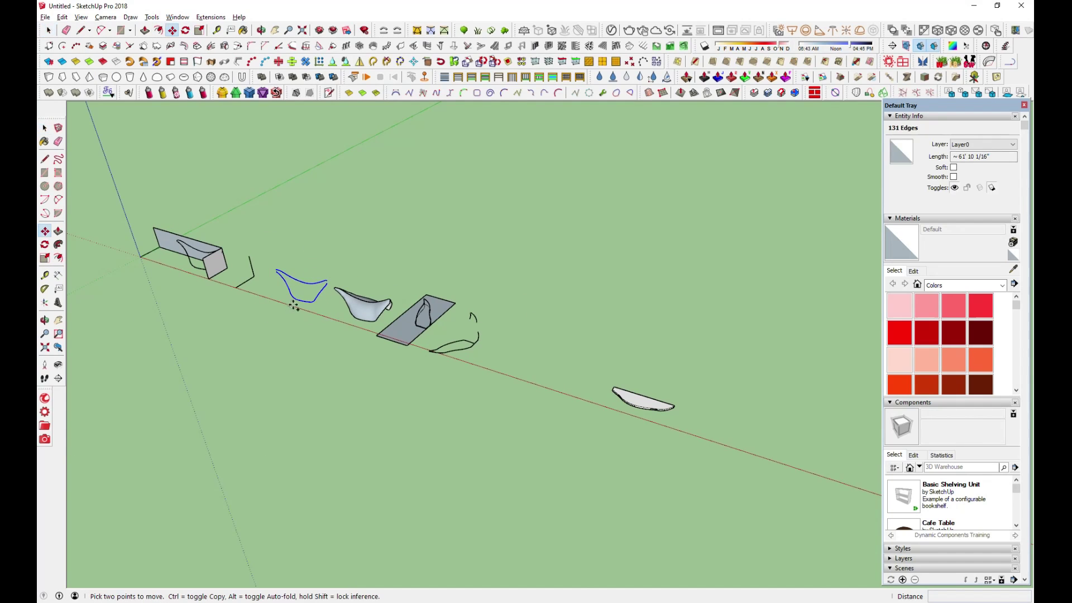
pyautogui.click(307, 312)
pyautogui.press('ctrl')
pyautogui.scroll(2, 641, 419)
pyautogui.scroll(2, 717, 365)
pyautogui.moveTo(751, 306)
pyautogui.mouseDown(button='middle')
pyautogui.moveTo(806, 251)
pyautogui.moveTo(610, 387)
pyautogui.moveTo(739, 398)
pyautogui.mouseUp(button='middle')
pyautogui.scroll(2, 560, 400)
pyautogui.click(856, 92)
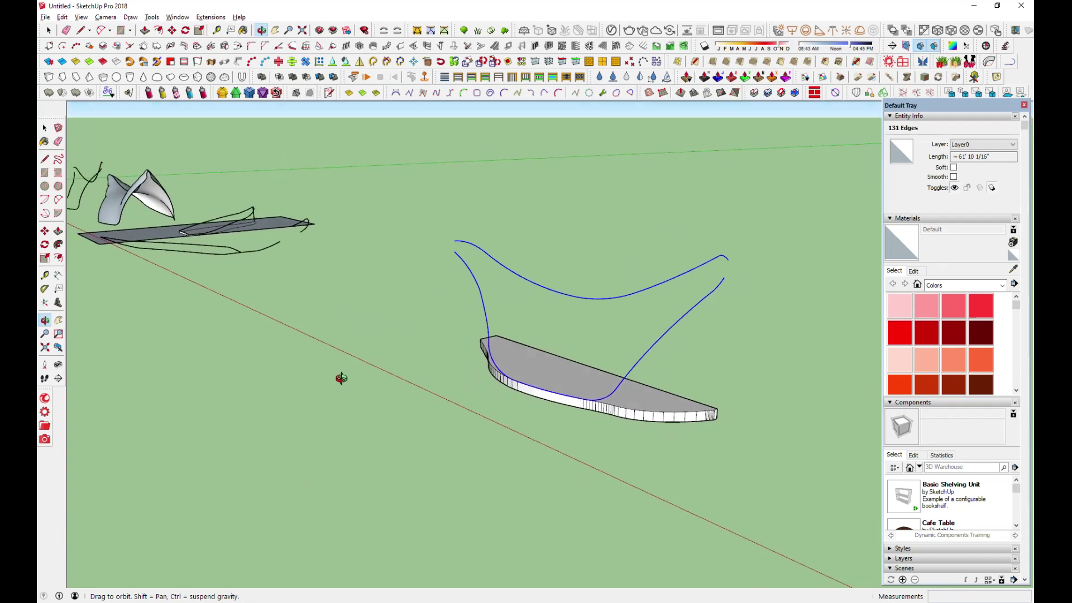
# Step: Try orthogonal elliptic junctions and raise the loft's sequence count six times for a denser mesh
pyautogui.moveTo(830, 120); pyautogui.dragTo(559, 167, button='middle')
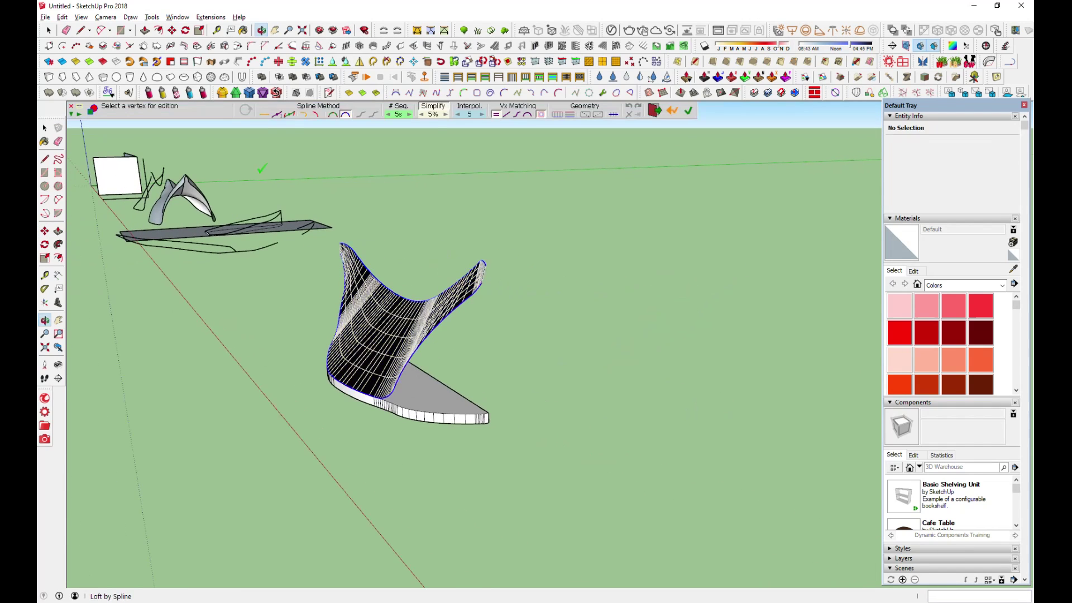
pyautogui.click(290, 115)
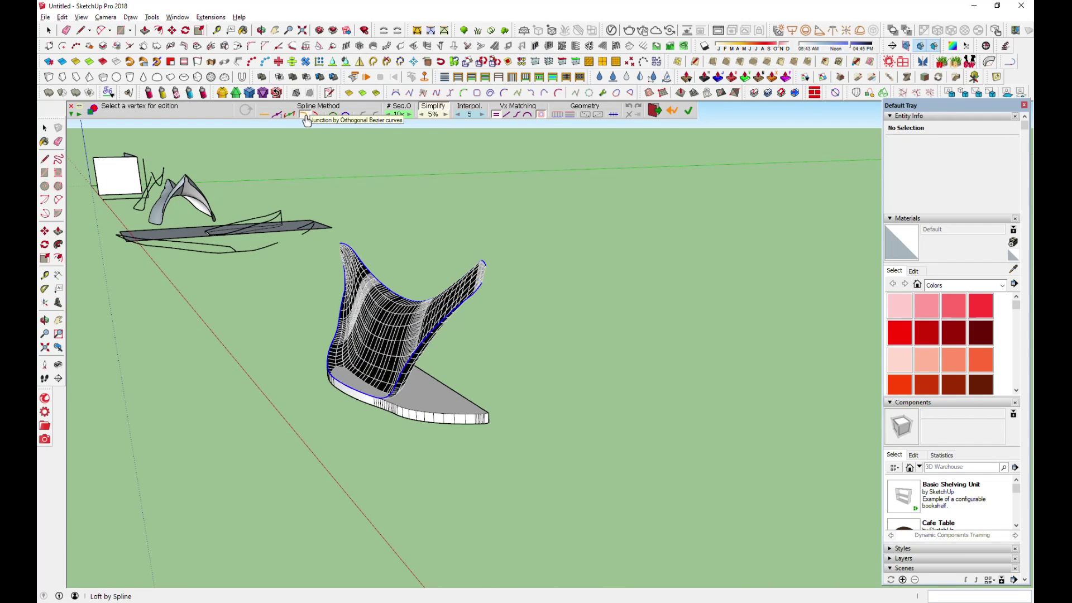
pyautogui.click(315, 116)
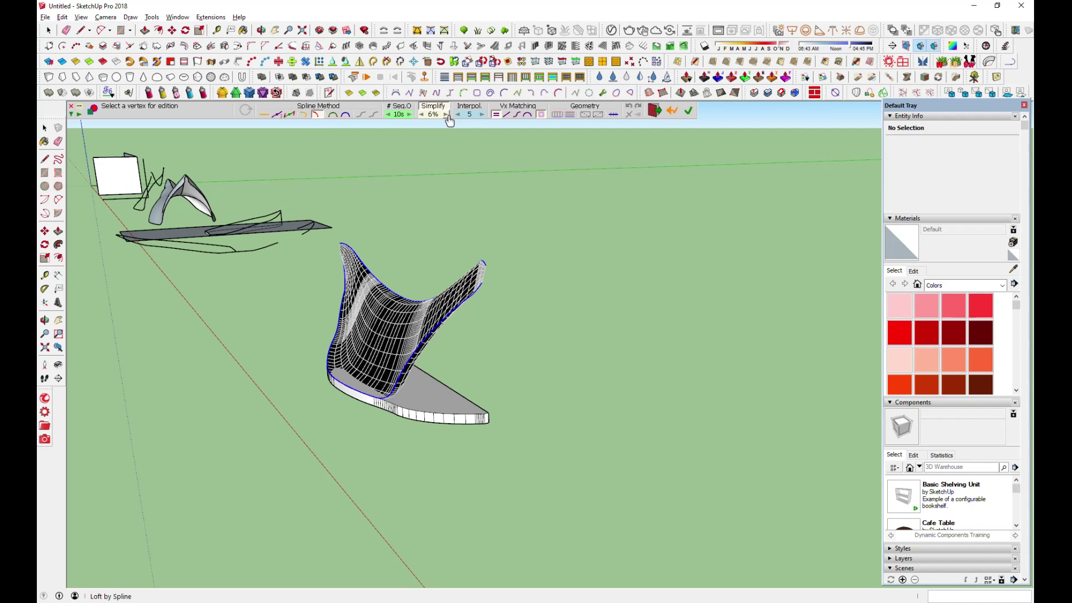
pyautogui.click(412, 115)
pyautogui.click(411, 115)
pyautogui.click(411, 114)
pyautogui.scroll(5, 558, 279)
pyautogui.click(412, 115)
pyautogui.click(412, 115)
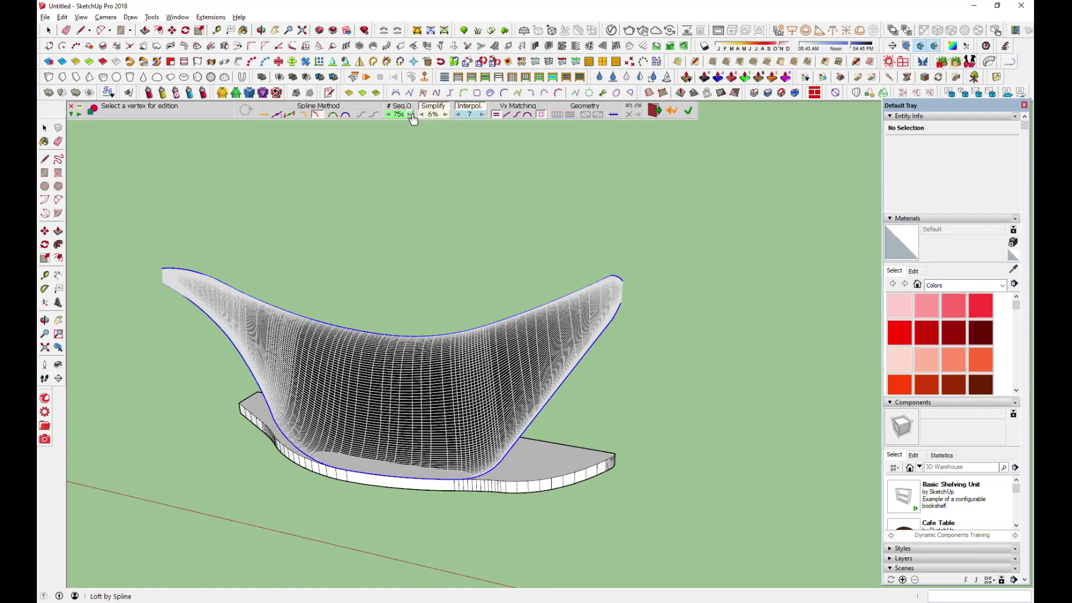
pyautogui.click(411, 114)
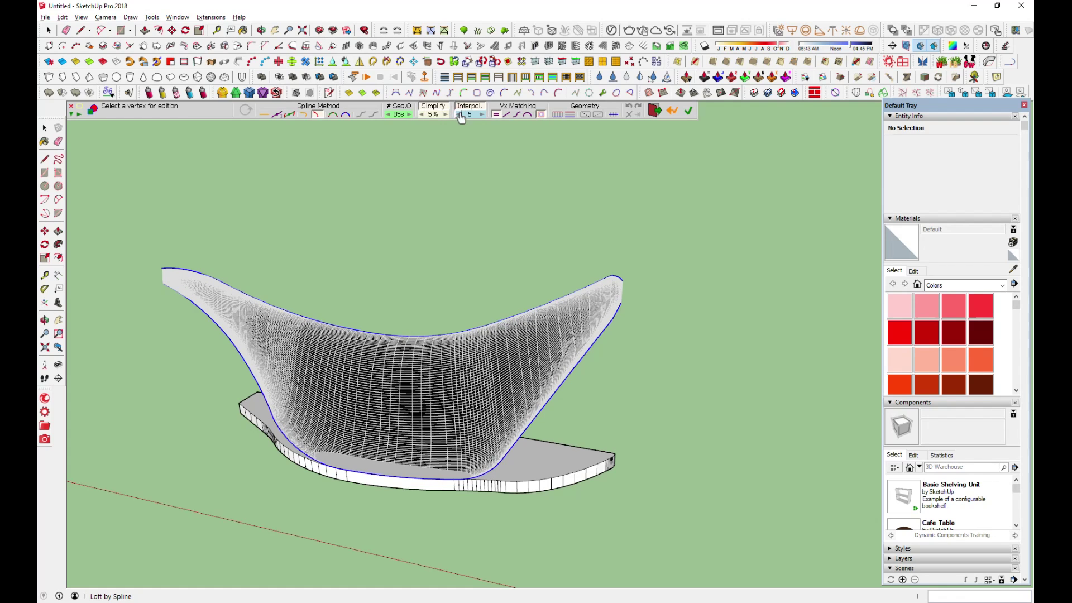
# Step: Cycle through the spline methods and show intermediate edges, orbiting to inspect the fin loft
pyautogui.click(334, 115)
pyautogui.click(305, 115)
pyautogui.click(277, 116)
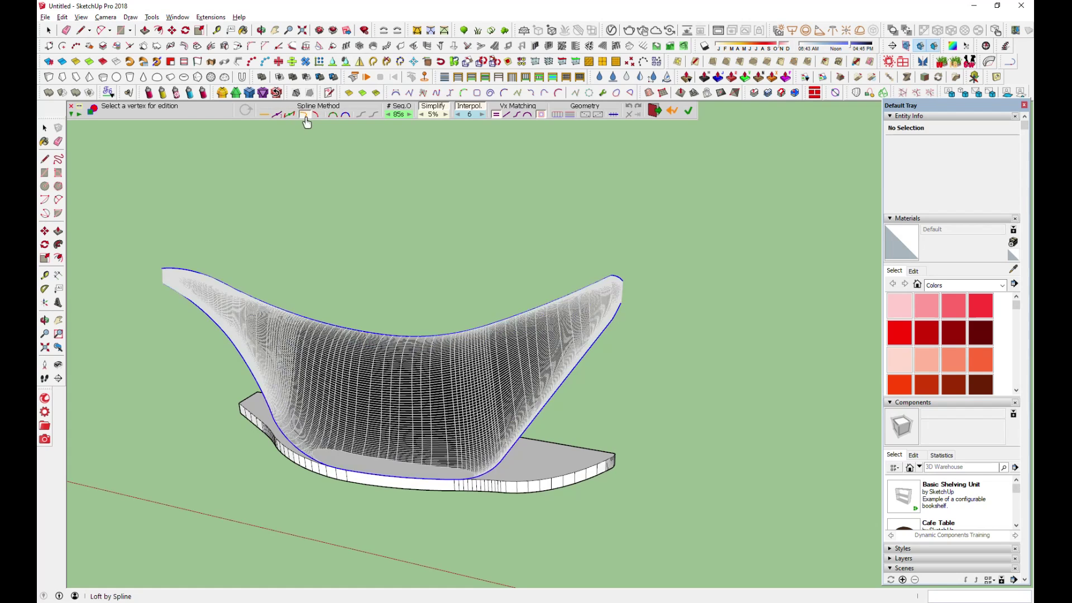
pyautogui.moveTo(307, 122); pyautogui.dragTo(310, 249, button='middle')
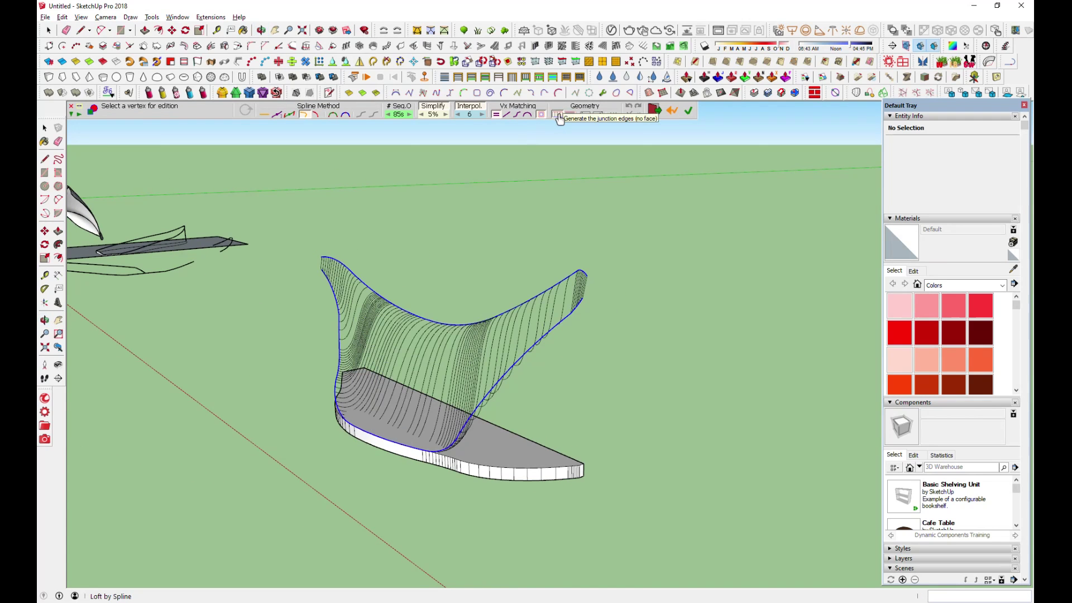
pyautogui.click(574, 118)
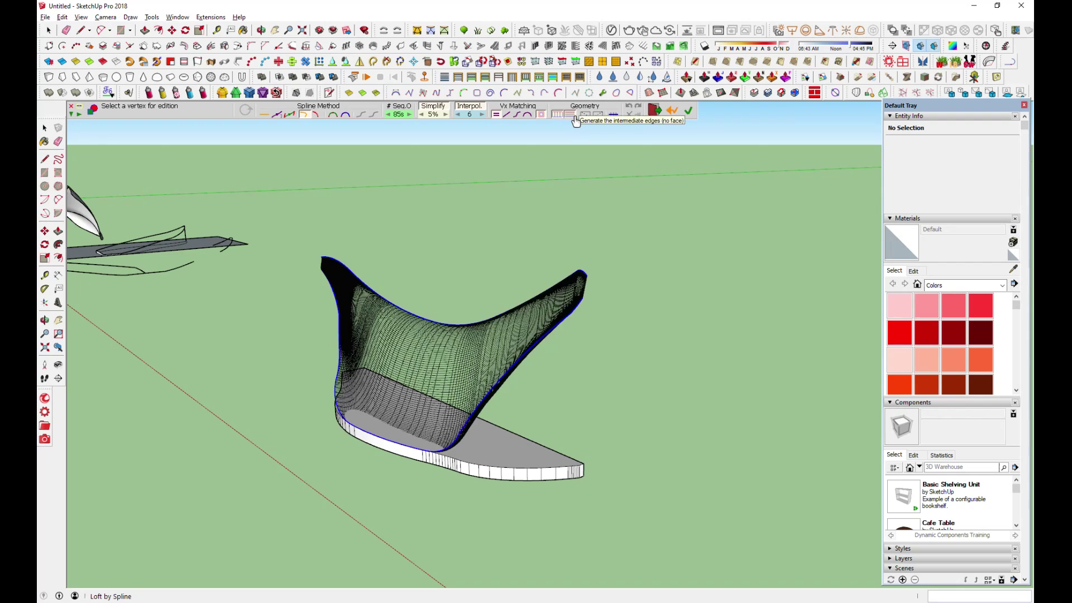
pyautogui.moveTo(486, 263); pyautogui.dragTo(433, 270, button='middle')
pyautogui.moveTo(640, 378); pyautogui.dragTo(605, 273, button='middle')
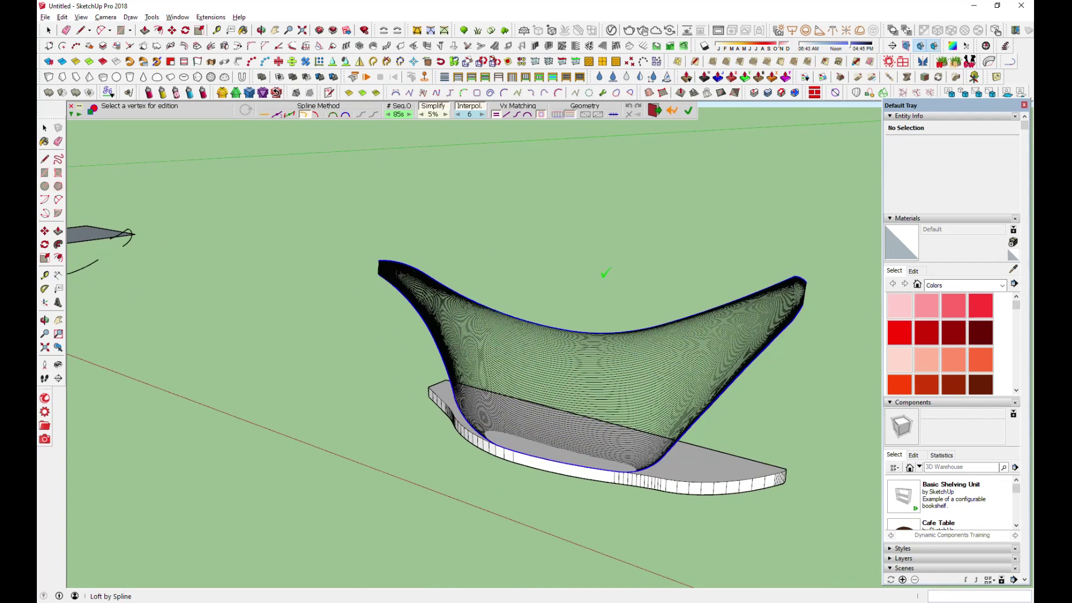
pyautogui.moveTo(264, 240)
pyautogui.mouseDown(button='middle')
pyautogui.moveTo(665, 383)
pyautogui.moveTo(311, 292)
pyautogui.mouseUp(button='middle')
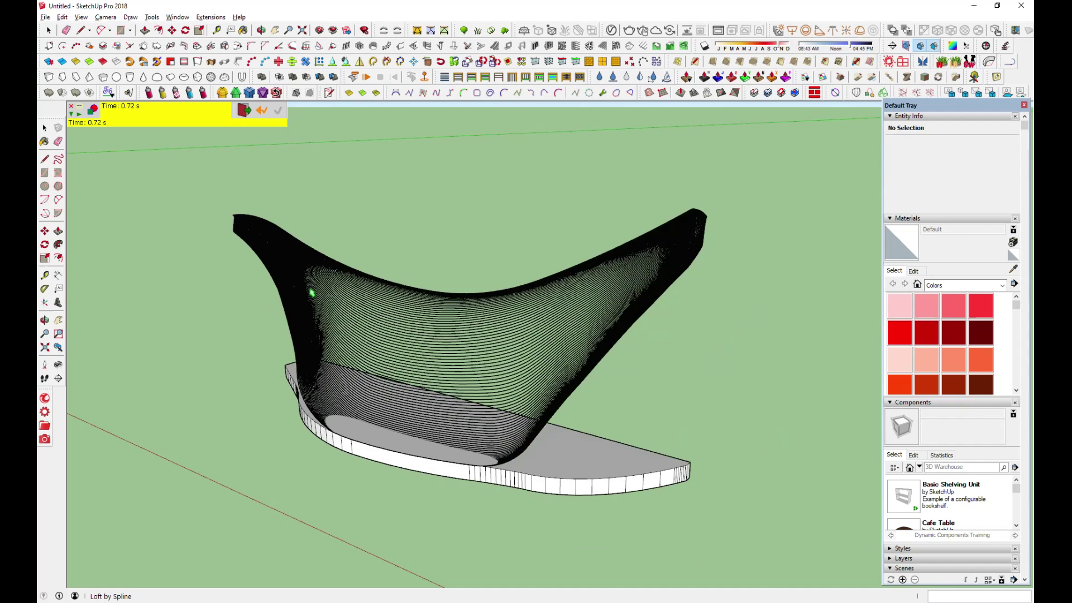
# Step: Open File > Save As to the Desktop, cancel it, and select the fin loft group
pyautogui.click(45, 17)
pyautogui.click(61, 69)
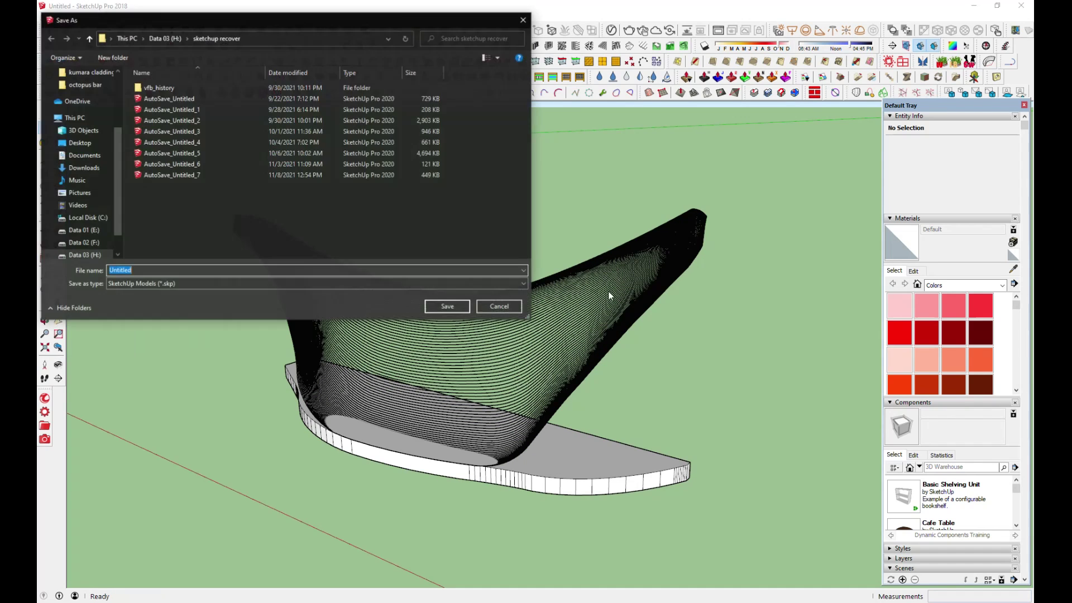
pyautogui.click(79, 143)
pyautogui.click(446, 306)
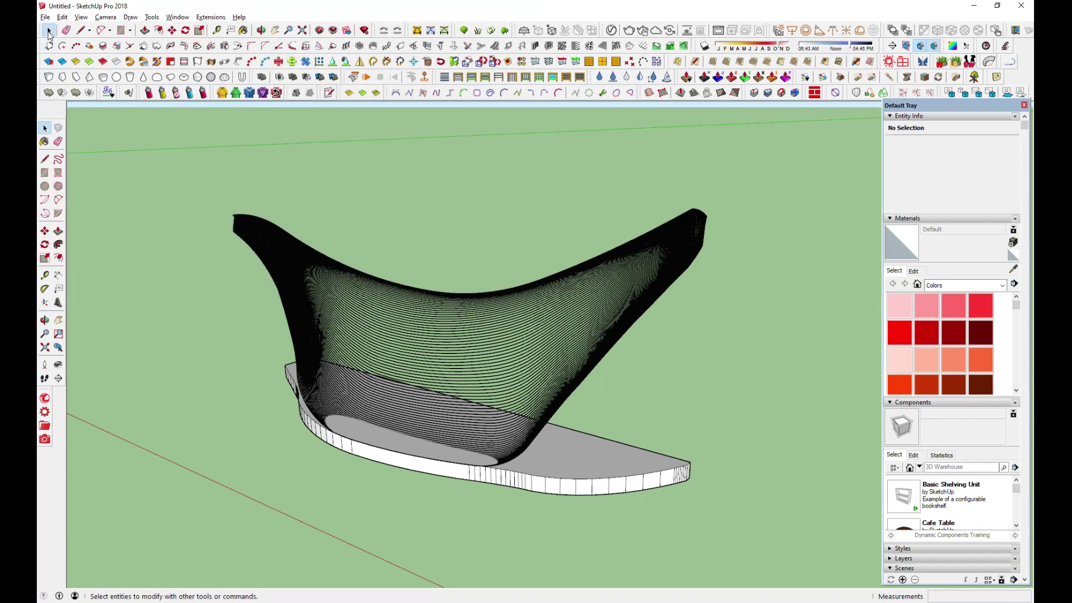
pyautogui.click(548, 304)
pyautogui.moveTo(547, 304)
pyautogui.mouseDown(button='middle')
pyautogui.moveTo(323, 330)
pyautogui.moveTo(601, 330)
pyautogui.moveTo(634, 233)
pyautogui.moveTo(223, 285)
pyautogui.moveTo(218, 296)
pyautogui.moveTo(497, 407)
pyautogui.mouseUp(button='middle')
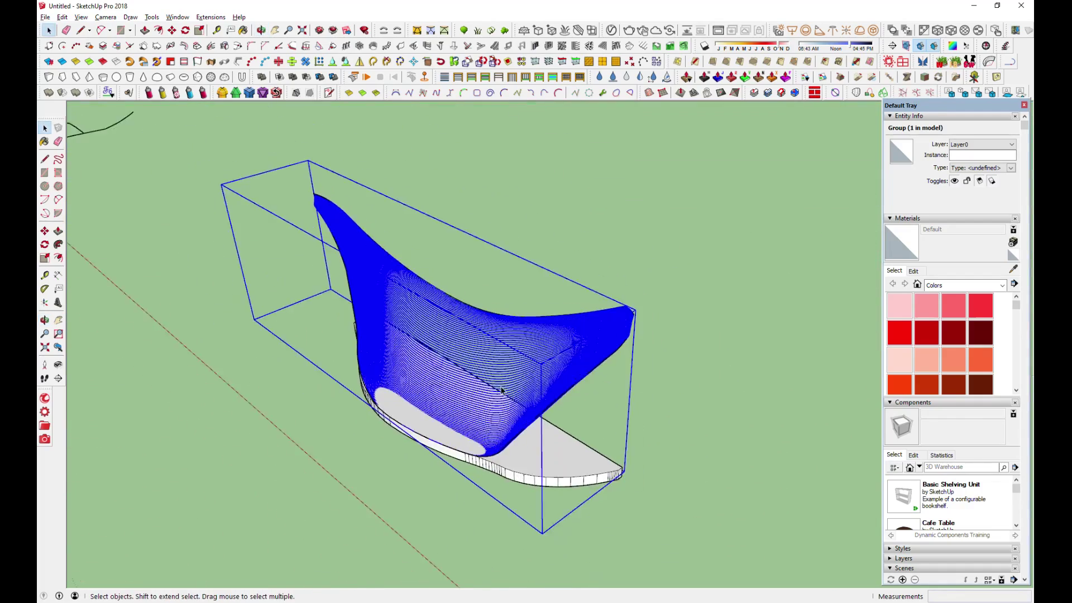
# Step: Mirror the fin loft about two points at its tip into a crossing copy
pyautogui.scroll(2, 501, 391)
pyautogui.scroll(3, 631, 382)
pyautogui.click(631, 381)
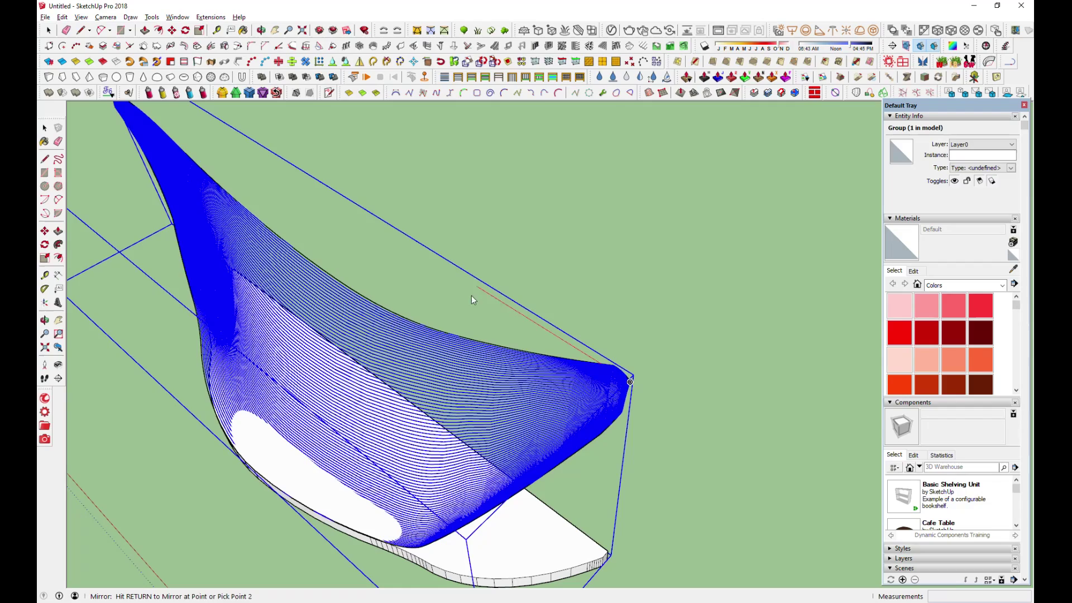
pyautogui.click(472, 257)
pyautogui.moveTo(472, 257)
pyautogui.mouseDown(button='middle')
pyautogui.moveTo(259, 274)
pyautogui.moveTo(393, 163)
pyautogui.moveTo(630, 134)
pyautogui.moveTo(617, 155)
pyautogui.moveTo(313, 171)
pyautogui.moveTo(276, 101)
pyautogui.mouseUp(button='middle')
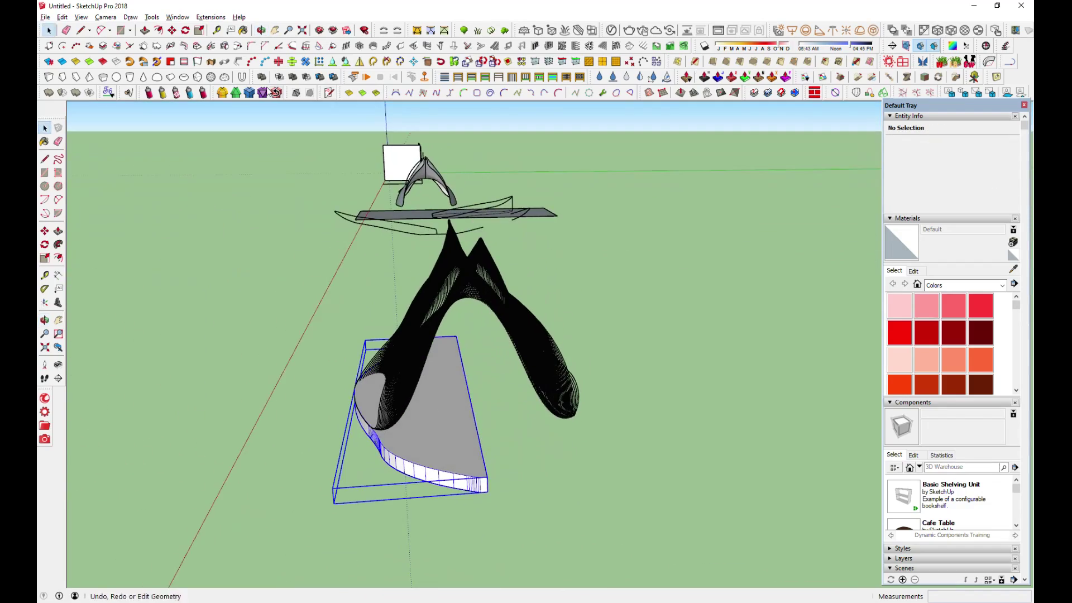
pyautogui.moveTo(464, 161); pyautogui.dragTo(335, 178, button='middle')
pyautogui.press('space')
# Step: Scale both loft groups up to about 1.08
pyautogui.click(425, 313)
pyautogui.click(200, 30)
pyautogui.moveTo(337, 306); pyautogui.dragTo(328, 307)
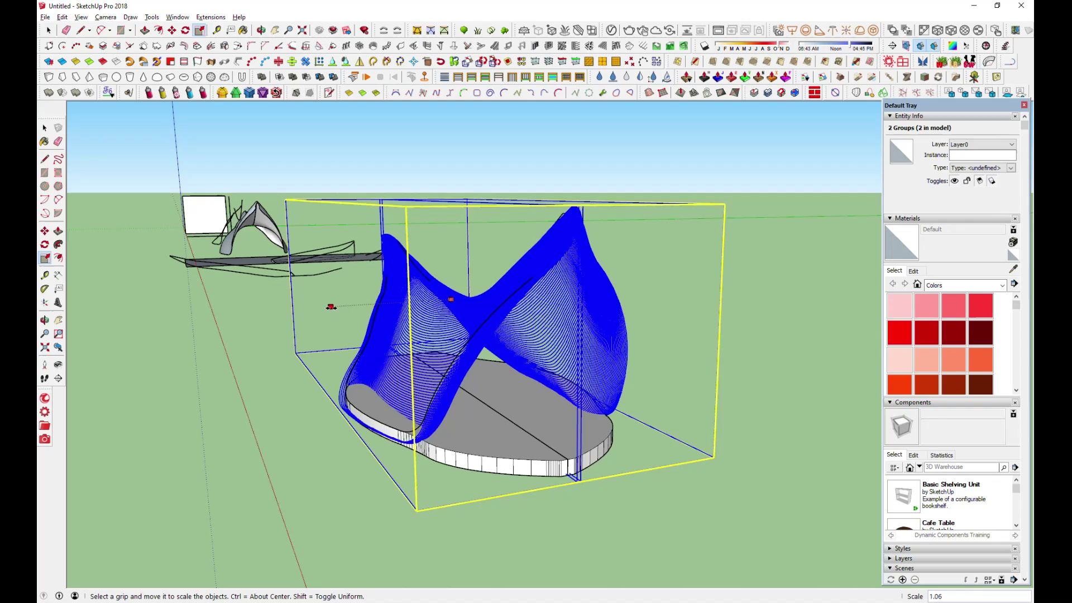
pyautogui.moveTo(367, 366)
pyautogui.mouseDown(button='middle')
pyautogui.moveTo(426, 304)
pyautogui.moveTo(175, 421)
pyautogui.moveTo(216, 420)
pyautogui.mouseUp(button='middle')
pyautogui.click(47, 30)
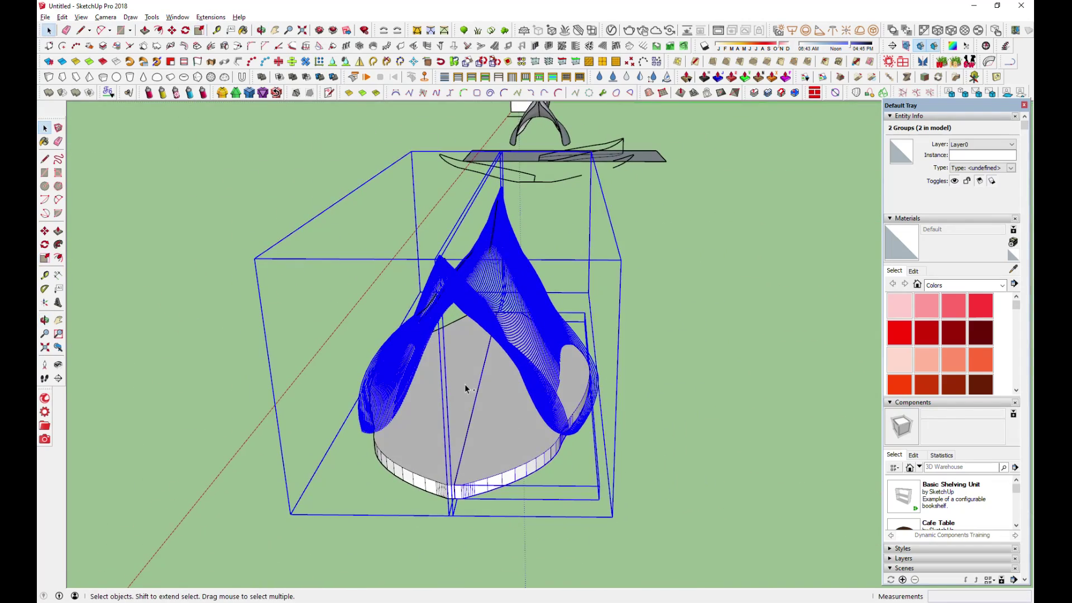
# Step: Shrink the base slab to about 0.77, orbit the assembly, then undo the loft surfaces
pyautogui.click(509, 421)
pyautogui.press('s')
pyautogui.moveTo(592, 380); pyautogui.dragTo(490, 439)
pyautogui.moveTo(490, 439)
pyautogui.mouseDown(button='middle')
pyautogui.moveTo(694, 366)
pyautogui.moveTo(704, 346)
pyautogui.moveTo(198, 361)
pyautogui.mouseUp(button='middle')
pyautogui.moveTo(197, 361)
pyautogui.mouseDown()
pyautogui.moveTo(311, 479)
pyautogui.moveTo(313, 503)
pyautogui.moveTo(406, 350)
pyautogui.moveTo(221, 342)
pyautogui.moveTo(333, 358)
pyautogui.mouseUp()
pyautogui.press('space')
pyautogui.moveTo(332, 357)
pyautogui.mouseDown(button='middle')
pyautogui.moveTo(792, 419)
pyautogui.moveTo(832, 280)
pyautogui.moveTo(722, 350)
pyautogui.moveTo(649, 322)
pyautogui.mouseUp(button='middle')
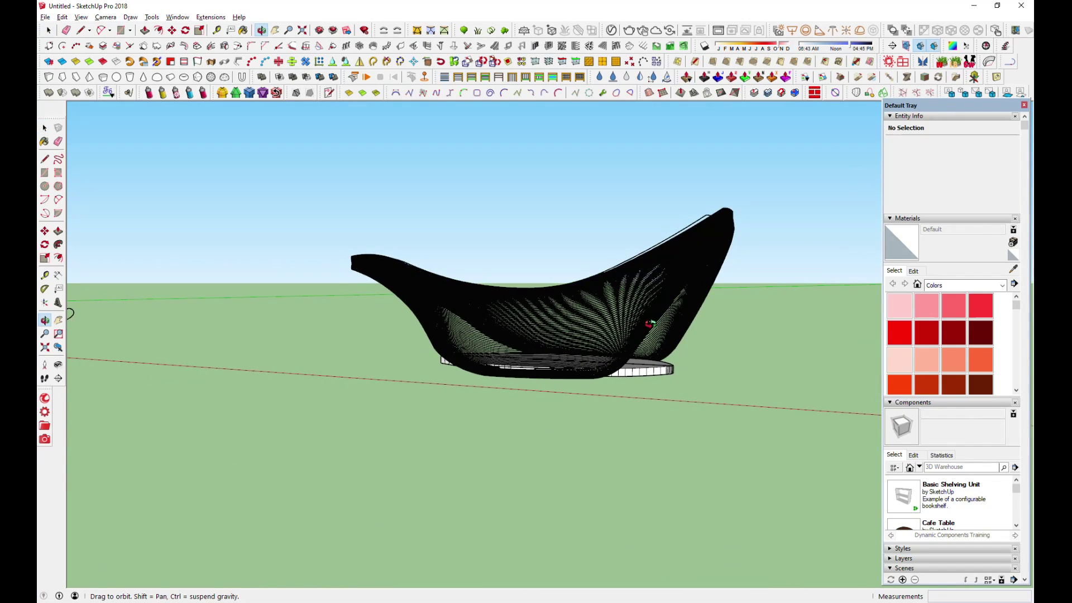
pyautogui.hotkey('ctrl', 'z')
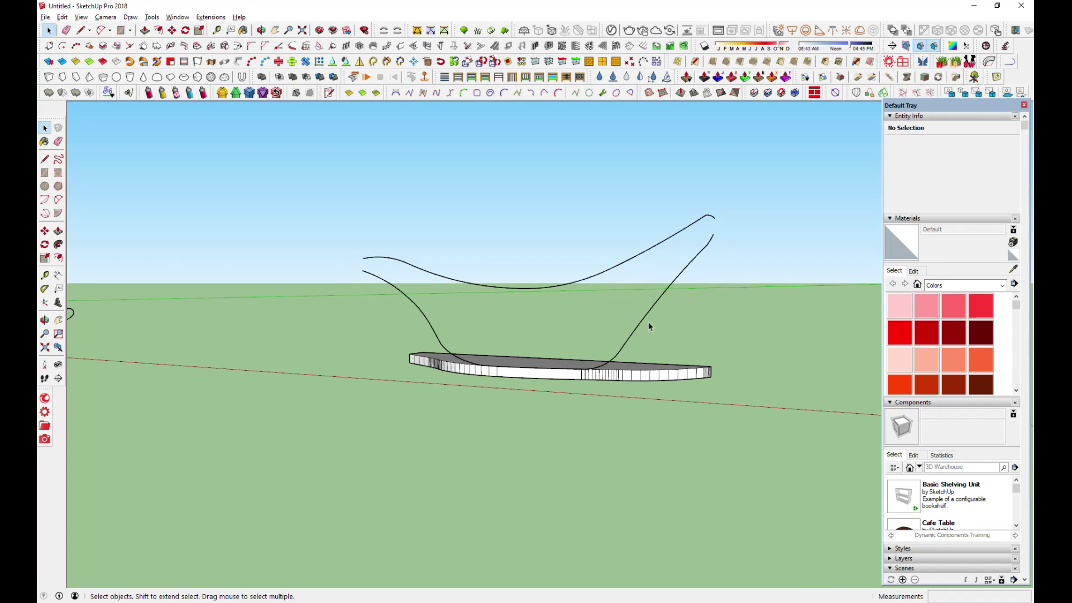
# Step: Erase the base slab through its right-click menu
pyautogui.moveTo(648, 322); pyautogui.dragTo(618, 420, button='middle')
pyautogui.click(618, 420)
pyautogui.moveTo(655, 358)
pyautogui.mouseDown(button='middle')
pyautogui.moveTo(515, 364)
pyautogui.moveTo(535, 364)
pyautogui.mouseUp(button='middle')
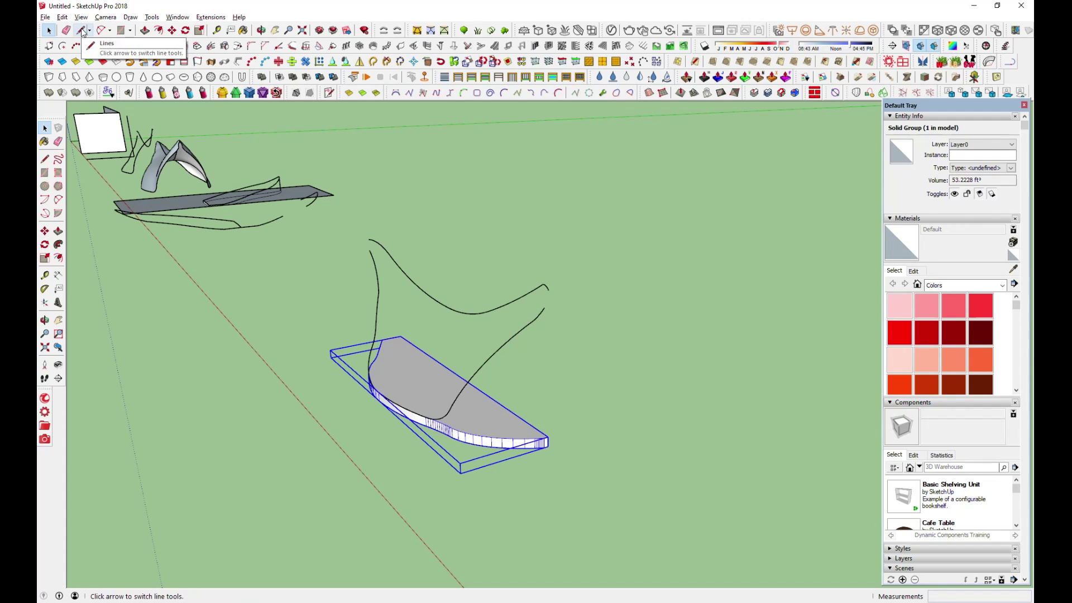
pyautogui.rightClick(480, 424)
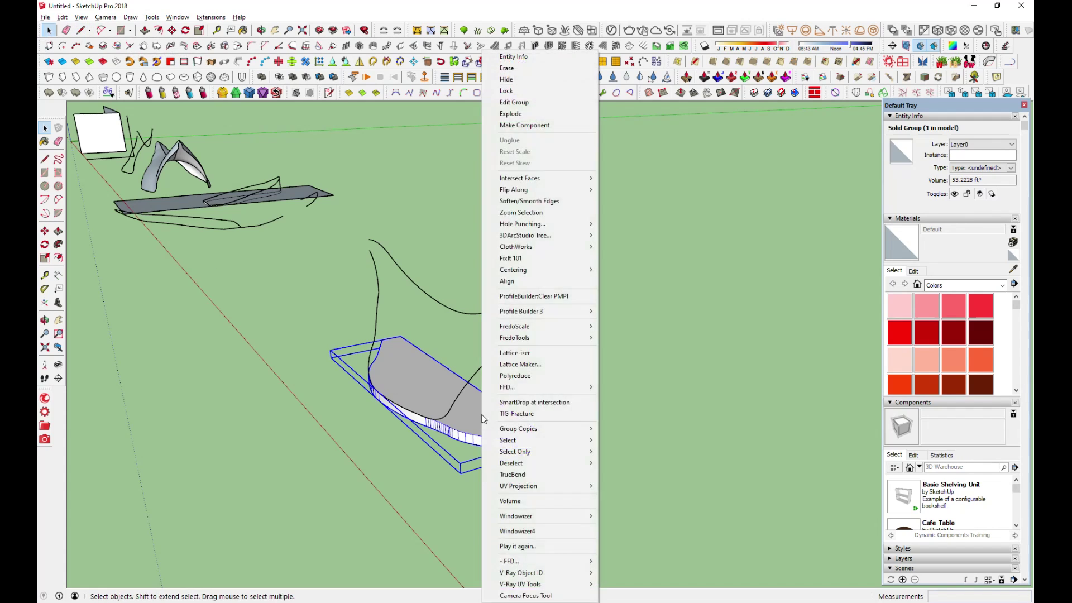
pyautogui.click(513, 78)
# Step: Box-select the fin curves and mirror them into a crossing pair
pyautogui.moveTo(300, 243); pyautogui.dragTo(541, 478)
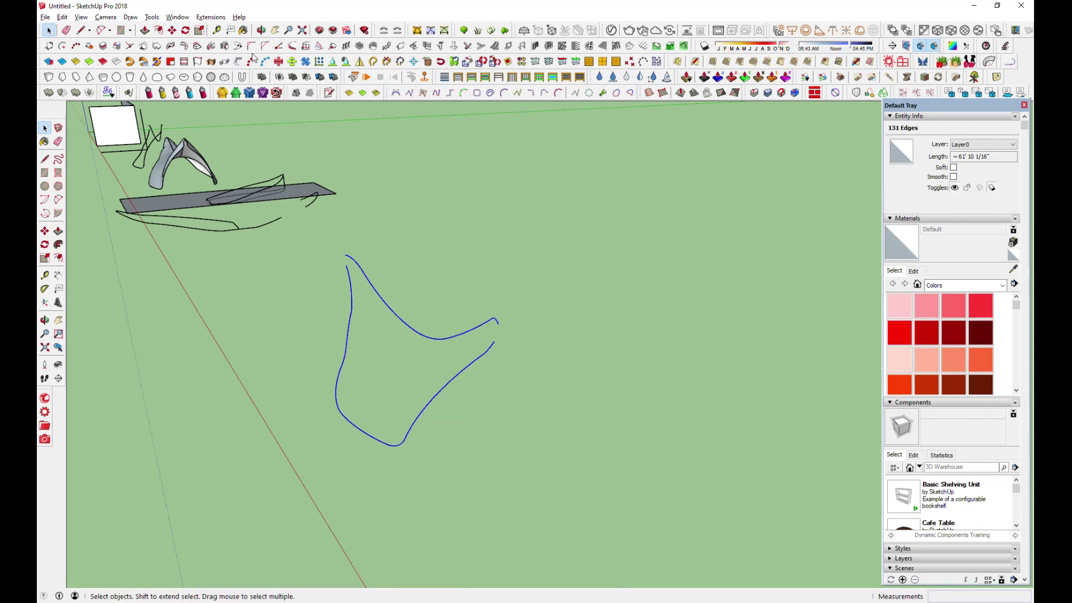
pyautogui.moveTo(503, 323)
pyautogui.mouseDown(button='middle')
pyautogui.moveTo(535, 355)
pyautogui.moveTo(561, 490)
pyautogui.mouseUp(button='middle')
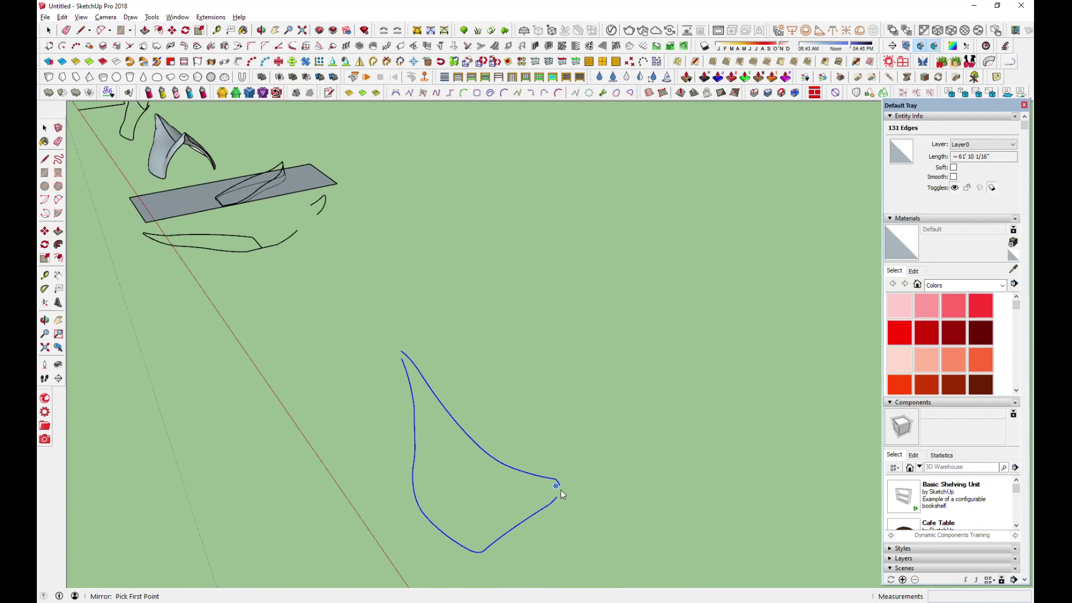
pyautogui.click(383, 269)
pyautogui.moveTo(383, 269)
pyautogui.mouseDown(button='middle')
pyautogui.moveTo(445, 448)
pyautogui.moveTo(476, 318)
pyautogui.mouseUp(button='middle')
pyautogui.press('space')
# Step: Try a Curviloft loft on all the crossing curves, then cancel the preview
pyautogui.moveTo(358, 221); pyautogui.dragTo(627, 443)
pyautogui.click(942, 61)
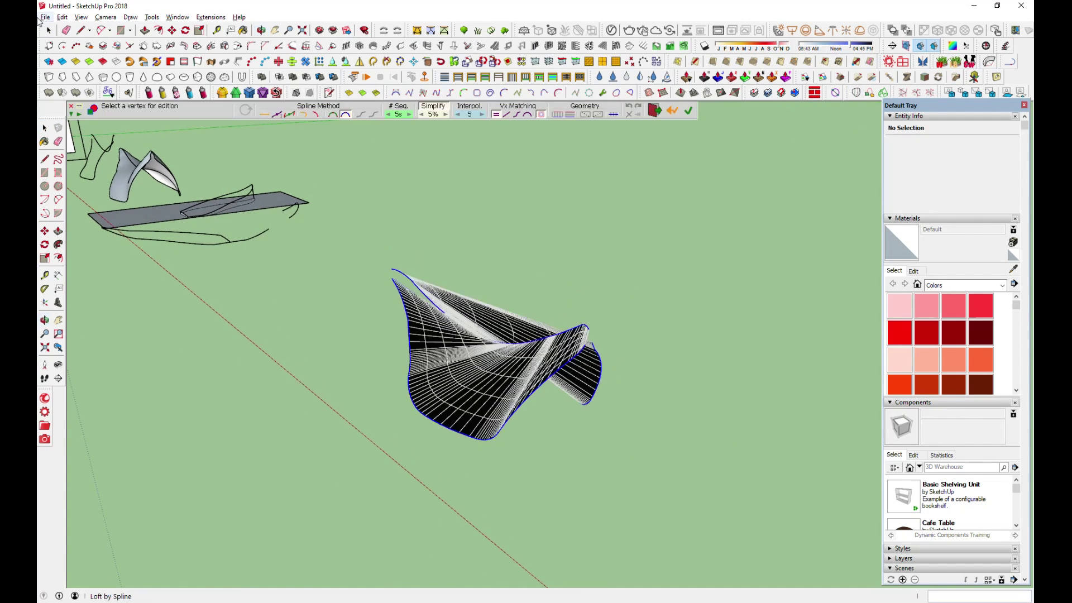
pyautogui.press('space')
pyautogui.moveTo(536, 335); pyautogui.dragTo(561, 382, button='middle')
pyautogui.click(101, 30)
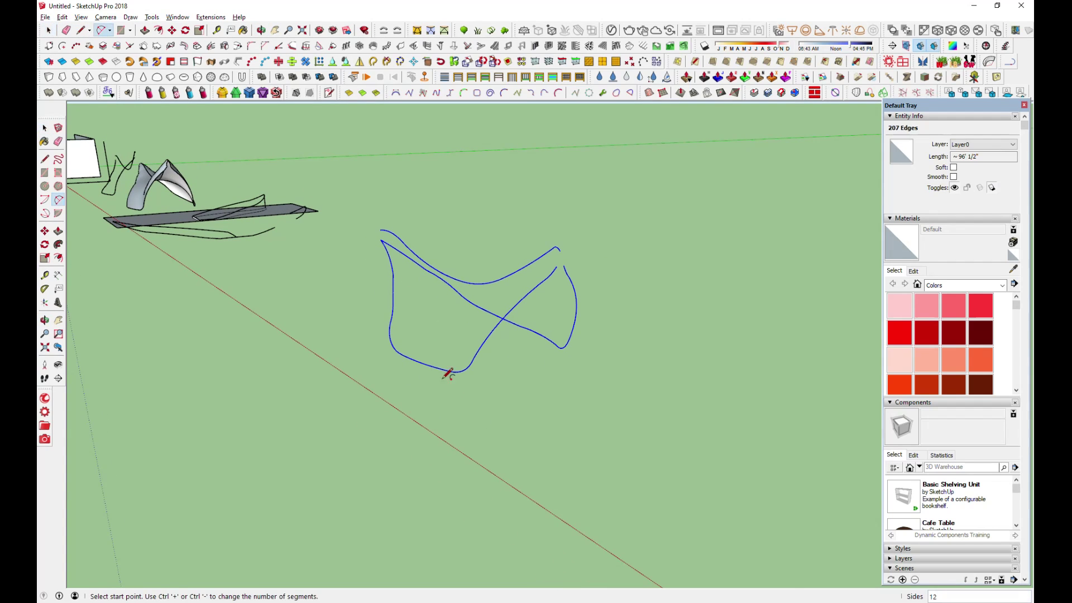
# Step: Connect the curve ends on the blue curve with the first two-point arcs
pyautogui.scroll(3, 560, 343)
pyautogui.click(554, 349)
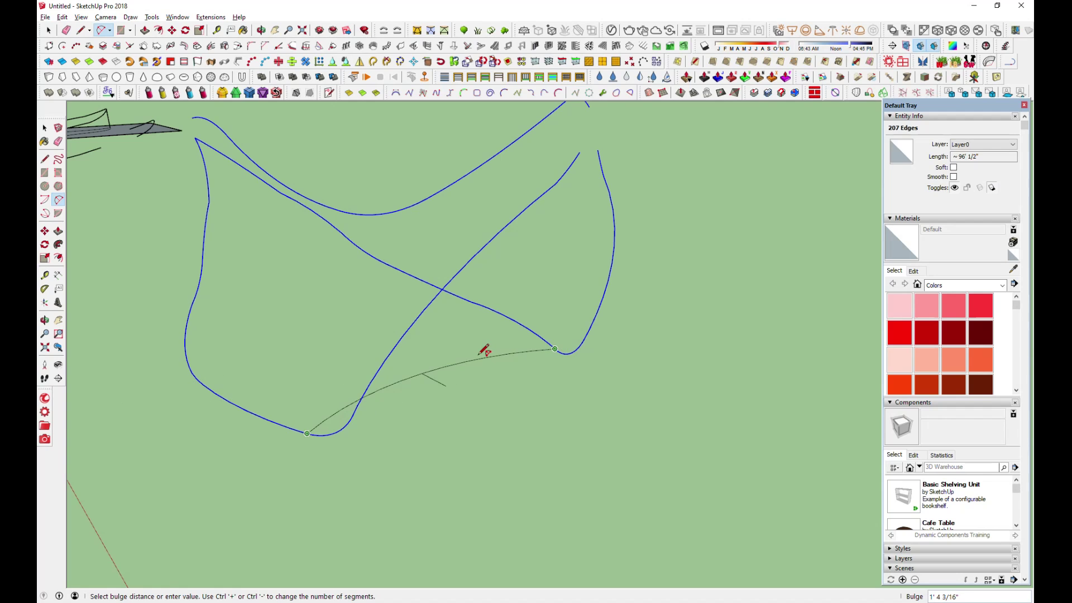
pyautogui.moveTo(484, 350)
pyautogui.mouseDown(button='middle')
pyautogui.moveTo(519, 437)
pyautogui.moveTo(569, 304)
pyautogui.mouseUp(button='middle')
pyautogui.click(560, 306)
pyautogui.click(588, 290)
pyautogui.scroll(3, 587, 282)
pyautogui.moveTo(570, 290)
pyautogui.mouseDown(button='middle')
pyautogui.moveTo(562, 302)
pyautogui.moveTo(727, 307)
pyautogui.moveTo(641, 280)
pyautogui.mouseUp(button='middle')
pyautogui.moveTo(420, 109)
pyautogui.mouseDown(button='middle')
pyautogui.moveTo(646, 259)
pyautogui.moveTo(94, 49)
pyautogui.mouseUp(button='middle')
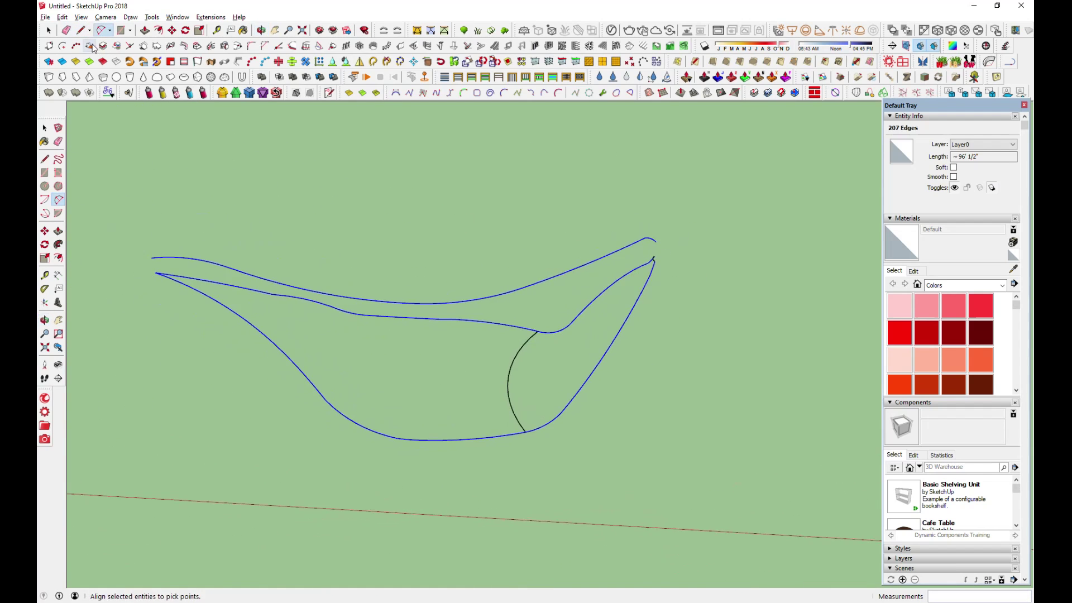
# Step: Draw two more arcs joining the upper curve ends to the lower curve
pyautogui.click(366, 315)
pyautogui.click(341, 412)
pyautogui.click(364, 364)
pyautogui.moveTo(364, 364)
pyautogui.mouseDown(button='middle')
pyautogui.moveTo(167, 268)
pyautogui.moveTo(231, 301)
pyautogui.moveTo(182, 268)
pyautogui.moveTo(215, 353)
pyautogui.mouseUp(button='middle')
pyautogui.click(180, 278)
pyautogui.click(196, 371)
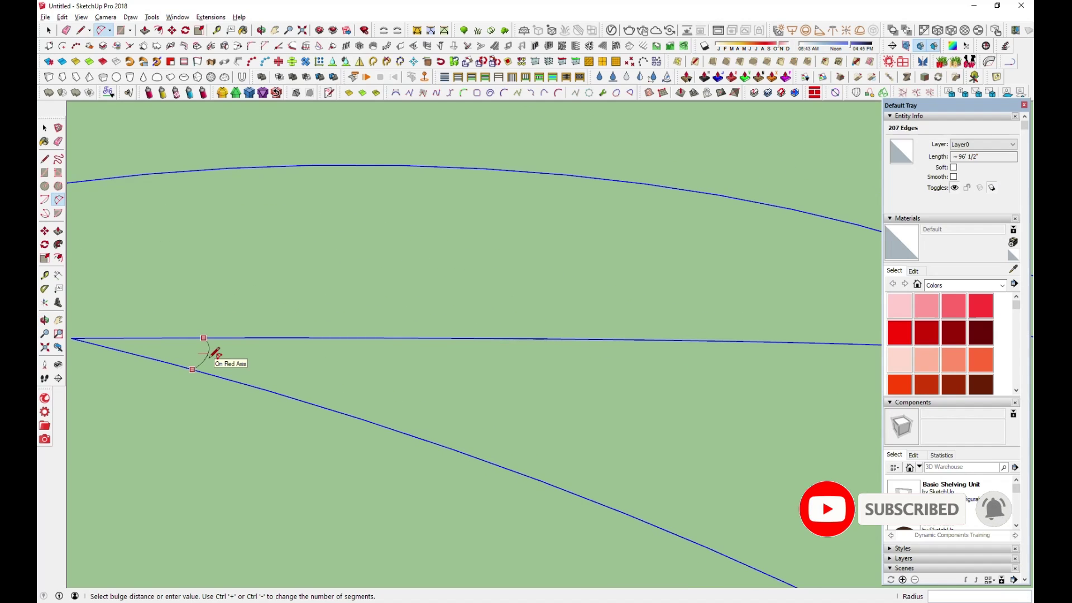
pyautogui.click(208, 358)
# Step: Erase the stray segment and the upper curve, leaving two separate closed fin outlines
pyautogui.press('e')
pyautogui.moveTo(156, 366)
pyautogui.mouseDown(button='middle')
pyautogui.moveTo(198, 318)
pyautogui.moveTo(355, 268)
pyautogui.moveTo(497, 503)
pyautogui.mouseUp(button='middle')
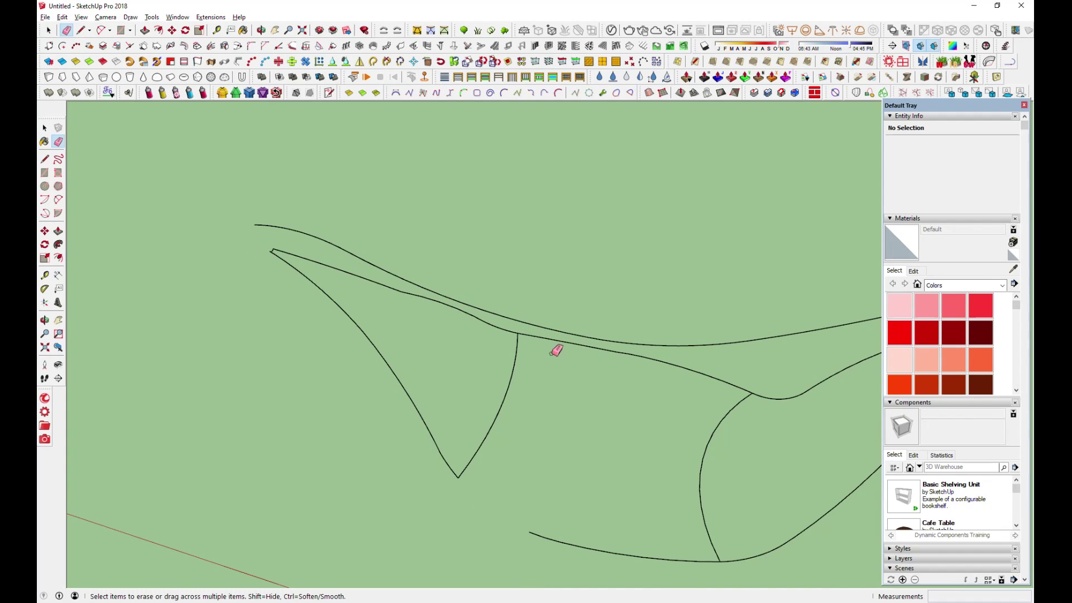
pyautogui.moveTo(558, 354); pyautogui.dragTo(526, 332)
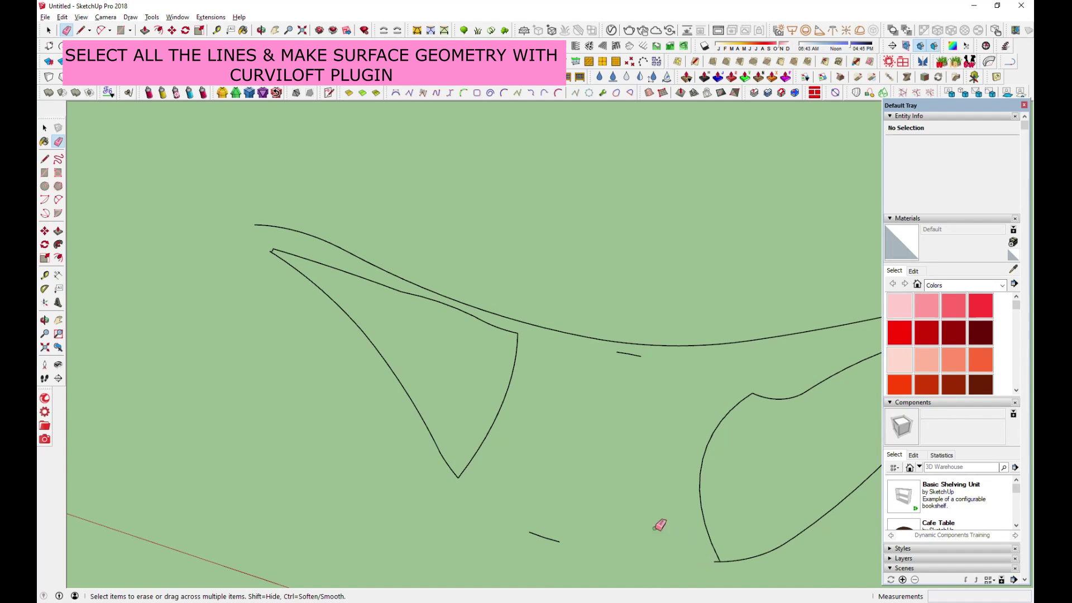
pyautogui.scroll(-5, 454, 358)
pyautogui.moveTo(454, 359)
pyautogui.mouseDown(button='middle')
pyautogui.moveTo(646, 328)
pyautogui.moveTo(689, 307)
pyautogui.mouseUp(button='middle')
pyautogui.moveTo(686, 315); pyautogui.dragTo(546, 355)
pyautogui.moveTo(474, 355); pyautogui.dragTo(263, 296)
pyautogui.moveTo(263, 296)
pyautogui.mouseDown(button='middle')
pyautogui.moveTo(735, 223)
pyautogui.moveTo(567, 232)
pyautogui.mouseUp(button='middle')
pyautogui.press('space')
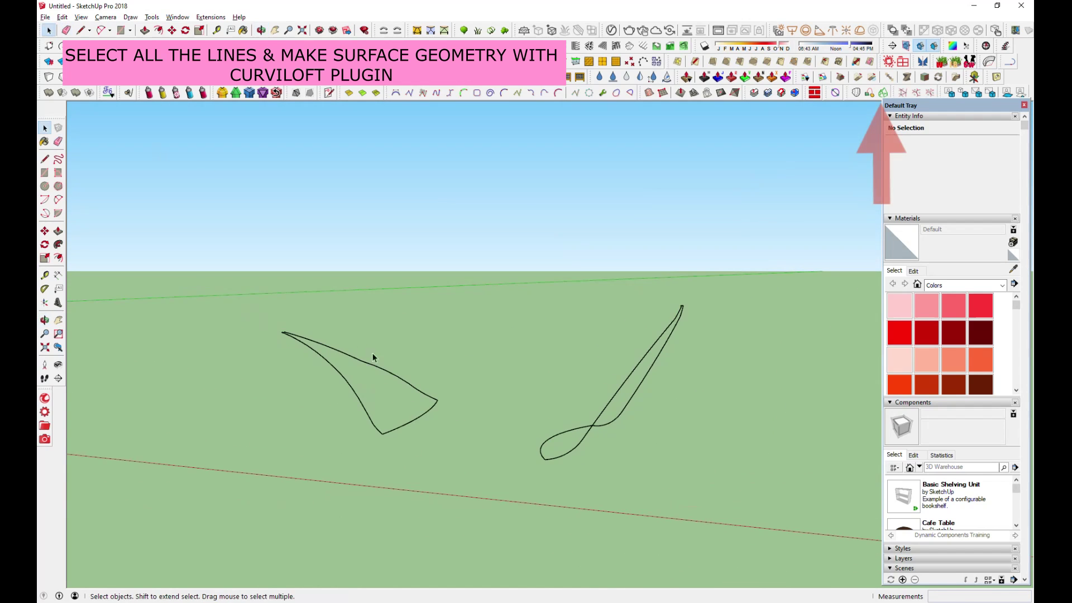
# Step: Skin the left fin outline into a Curviloft surface and close the preview
pyautogui.click(372, 357)
pyautogui.click(883, 93)
pyautogui.press('Return')
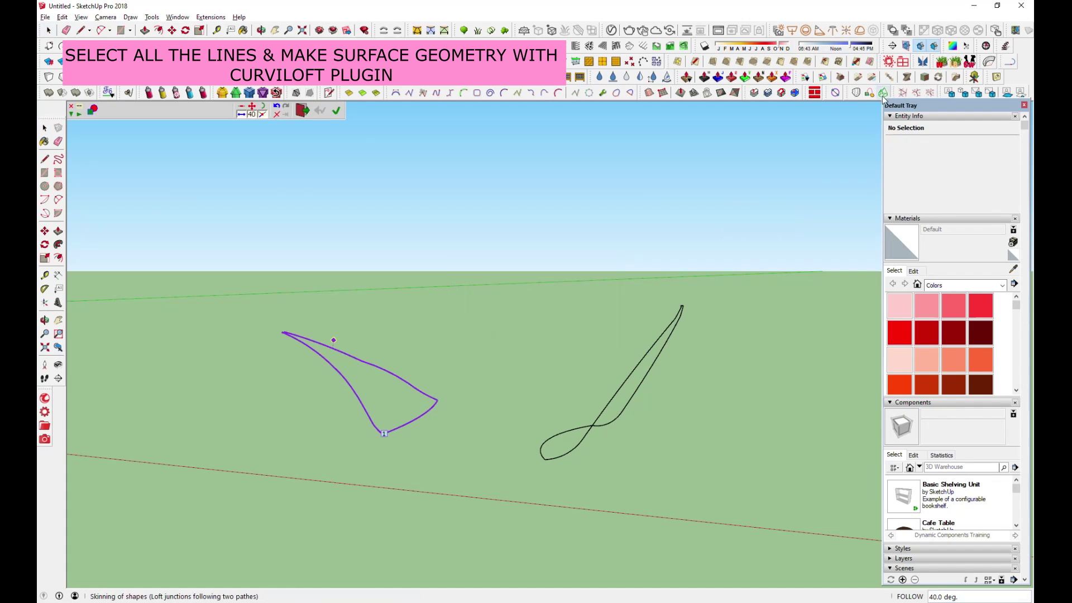
pyautogui.scroll(3, 408, 408)
pyautogui.moveTo(358, 419); pyautogui.dragTo(235, 335, button='middle')
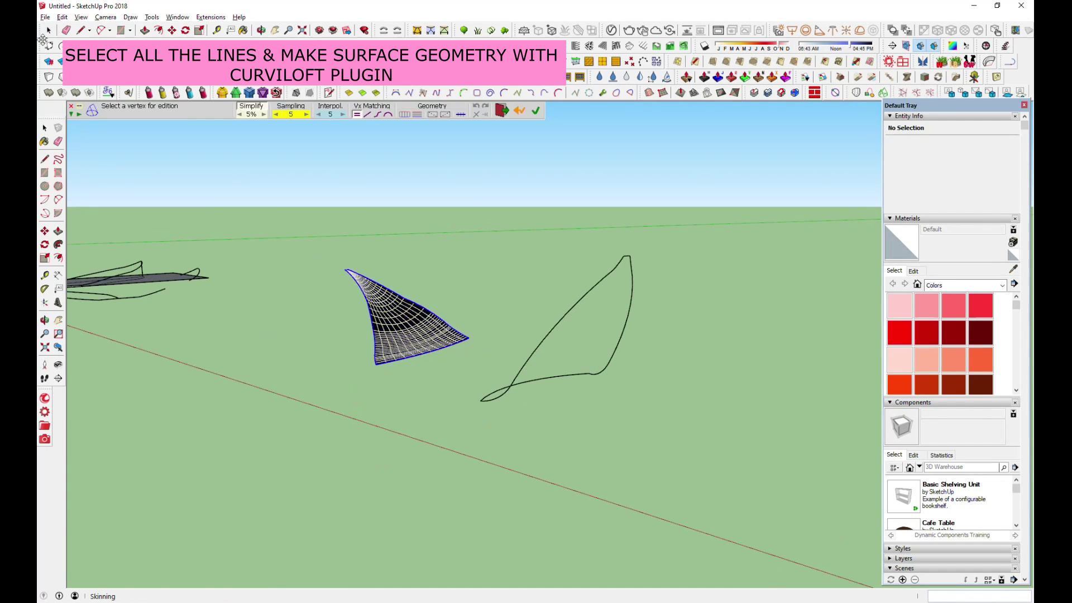
pyautogui.click(48, 30)
# Step: Skin the right fin curve into a surface and close the preview
pyautogui.moveTo(531, 304); pyautogui.dragTo(588, 253, button='middle')
pyautogui.click(659, 302)
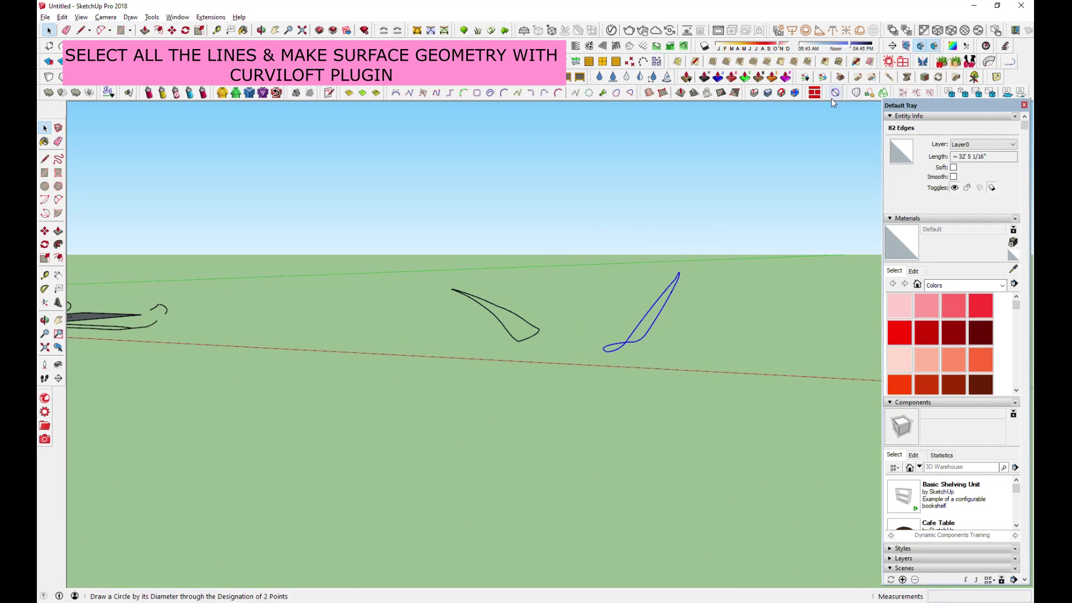
pyautogui.click(883, 93)
pyautogui.moveTo(642, 313); pyautogui.dragTo(605, 403, button='middle')
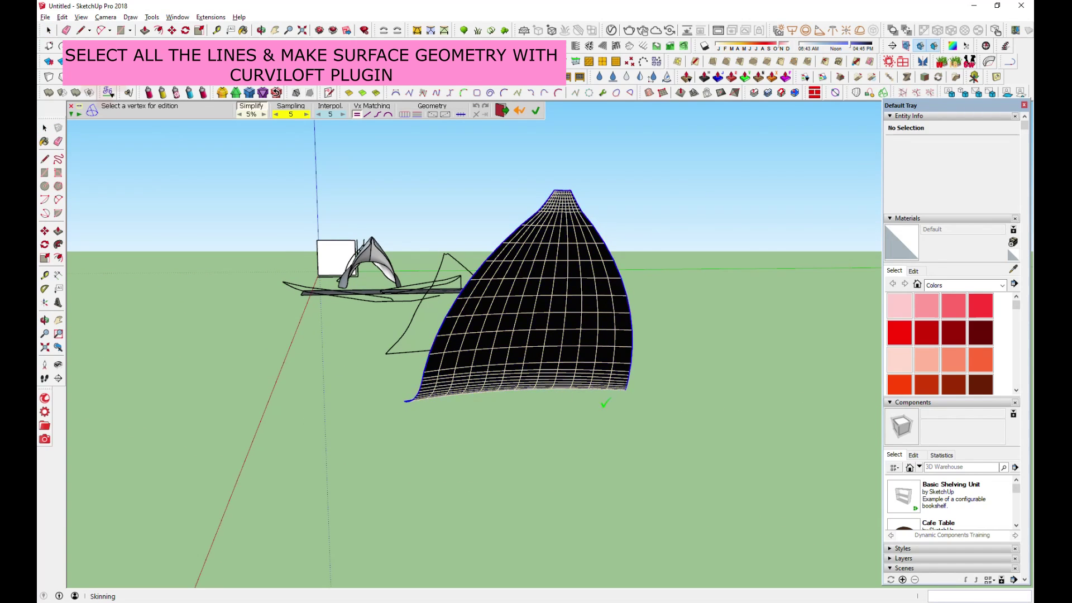
pyautogui.moveTo(540, 393)
pyautogui.mouseDown(button='middle')
pyautogui.moveTo(531, 454)
pyautogui.moveTo(618, 421)
pyautogui.moveTo(819, 419)
pyautogui.mouseUp(button='middle')
pyautogui.click(48, 30)
# Step: Start a Move copy of the selected curve with Ctrl
pyautogui.moveTo(280, 282); pyautogui.dragTo(596, 342, button='middle')
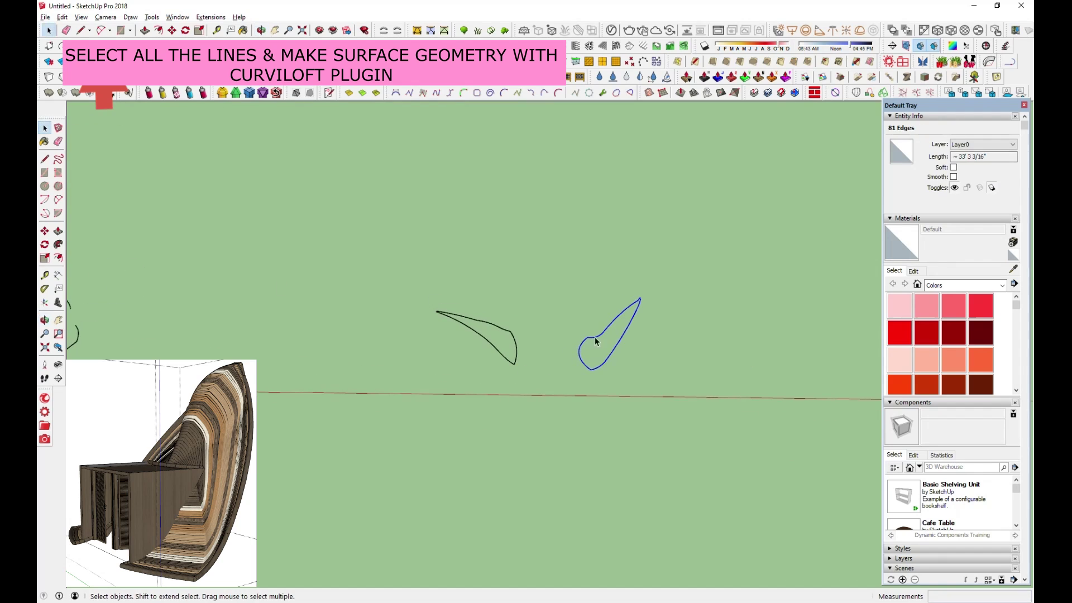
pyautogui.press('m')
pyautogui.click(597, 369)
pyautogui.press('ctrl')
pyautogui.scroll(-2, 263, 354)
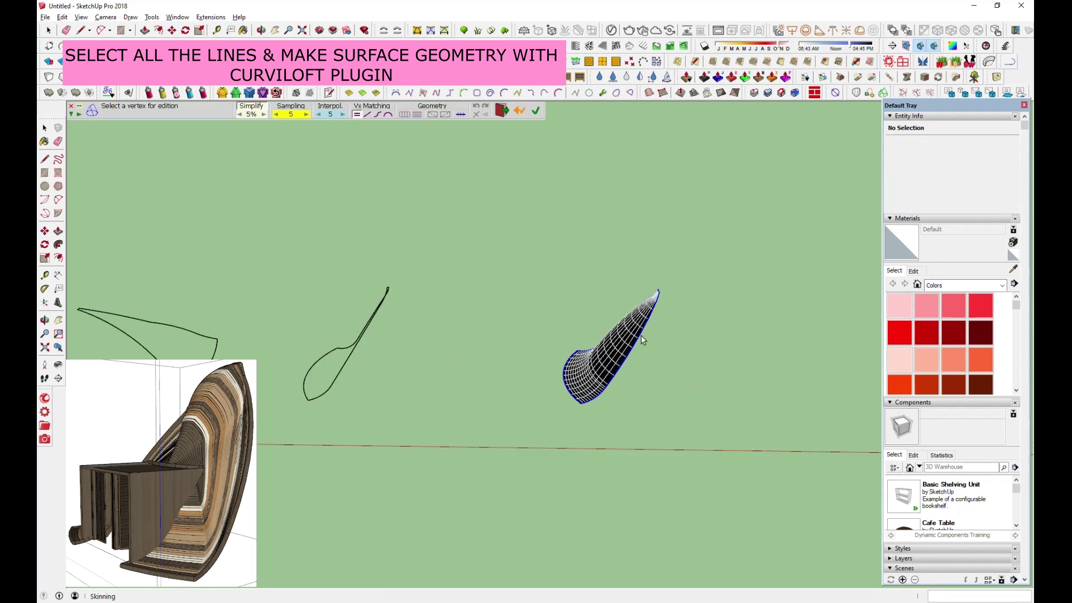
pyautogui.scroll(5, 641, 335)
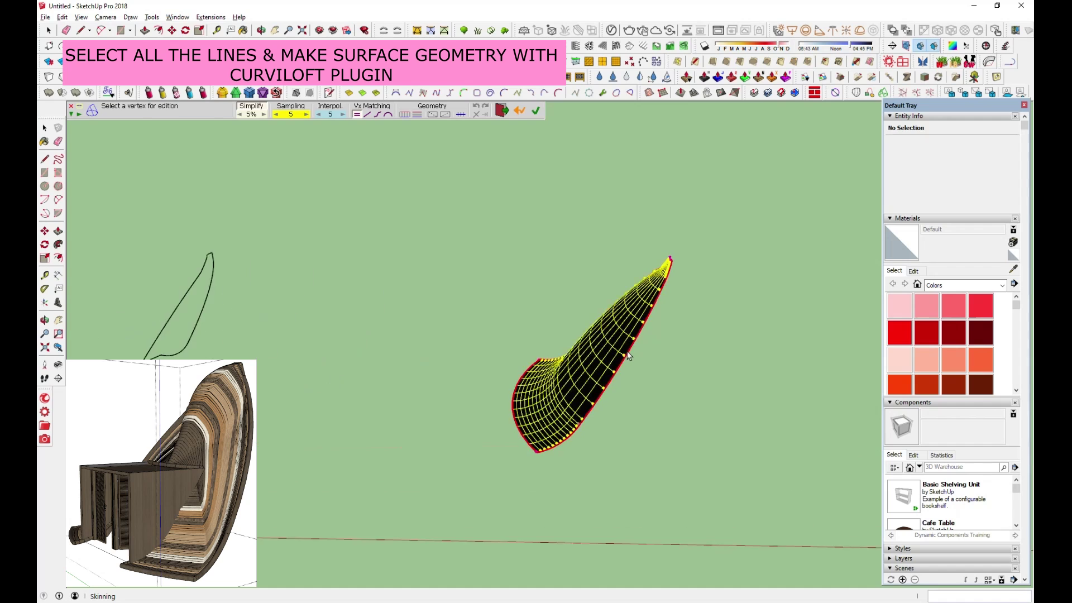
# Step: Set the loft sampling to 15 and generate the smooth lofted fin surface
pyautogui.click(307, 114)
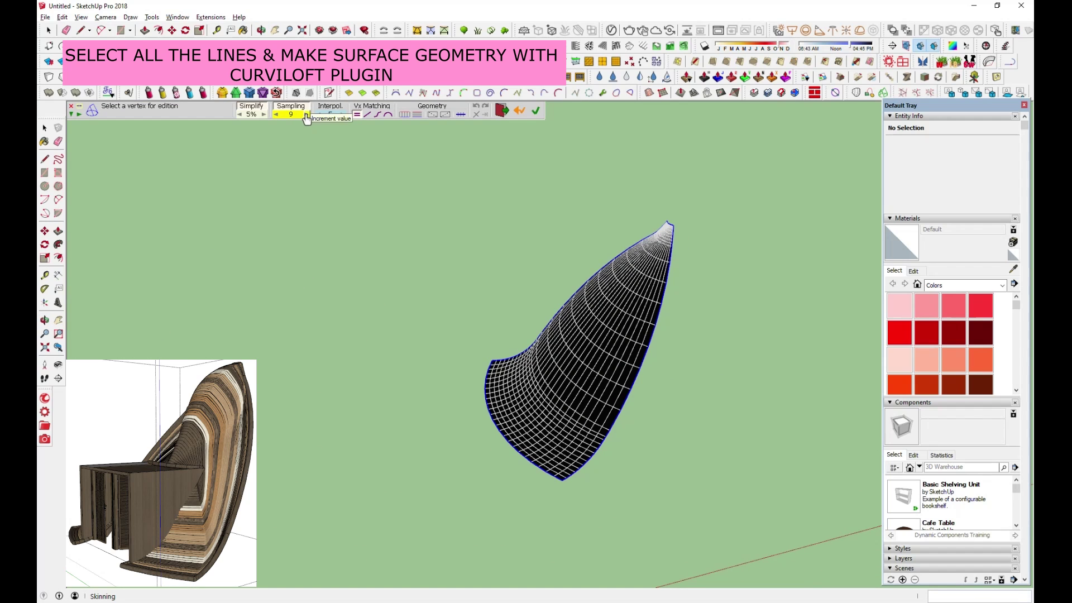
pyautogui.click(305, 115)
pyautogui.write('15')
pyautogui.press('Return')
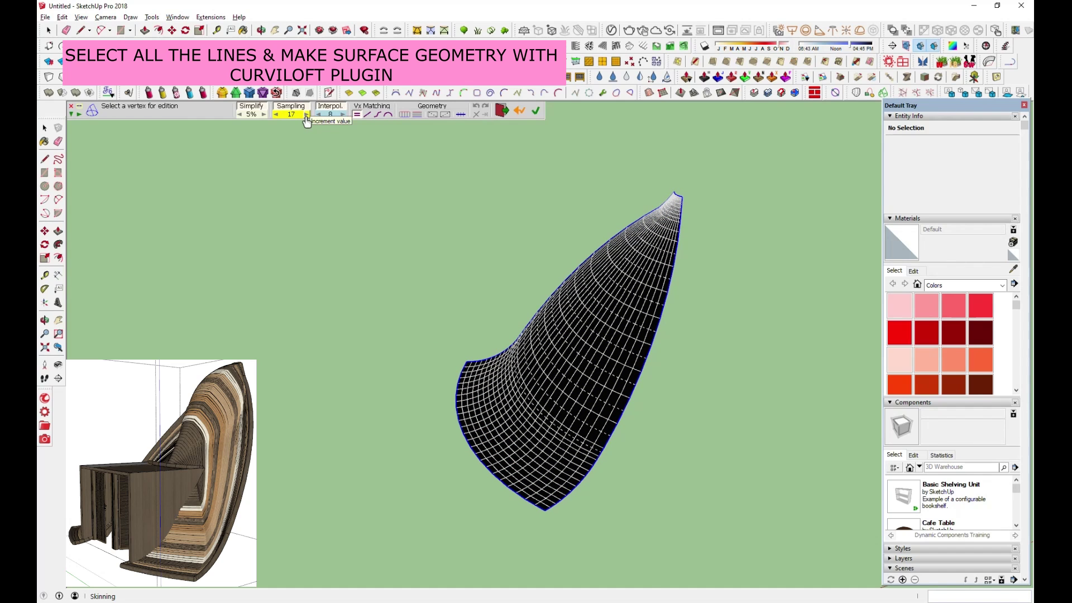
pyautogui.press('Return')
# Step: Orbit around the new fin surface and begin a base rectangle on the ground
pyautogui.moveTo(713, 374)
pyautogui.mouseDown(button='middle')
pyautogui.moveTo(474, 471)
pyautogui.moveTo(294, 227)
pyautogui.moveTo(449, 336)
pyautogui.mouseUp(button='middle')
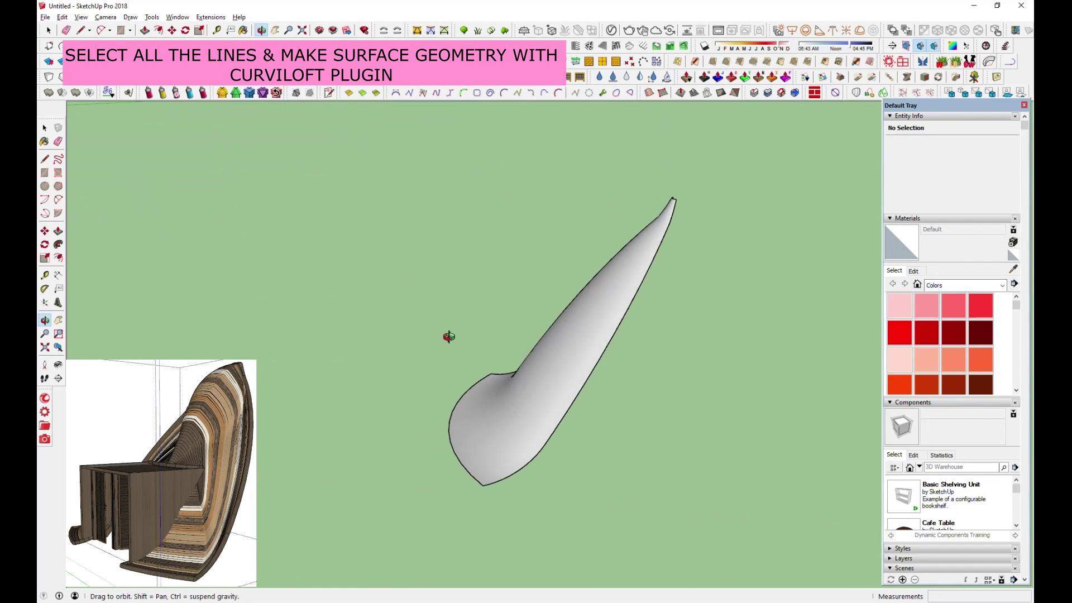
pyautogui.moveTo(449, 337); pyautogui.dragTo(349, 359)
pyautogui.press('r')
pyautogui.moveTo(323, 184); pyautogui.dragTo(304, 311, button='middle')
pyautogui.scroll(-3, 304, 311)
pyautogui.click(409, 351)
# Step: Finish the rectangle under the fin and push/pull it up into a box
pyautogui.click(453, 400)
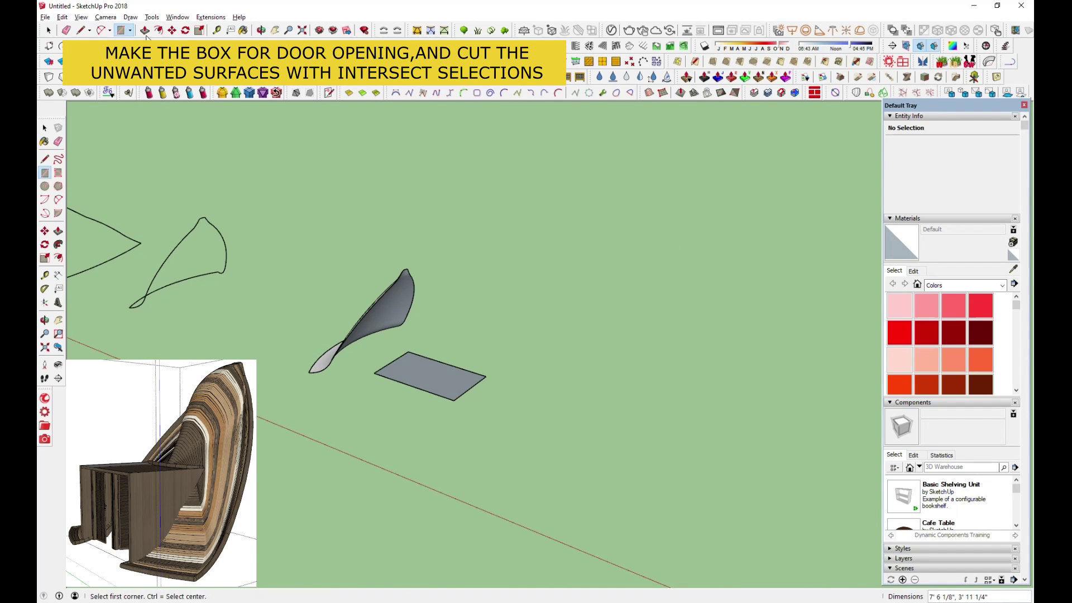
pyautogui.click(144, 30)
pyautogui.moveTo(450, 389); pyautogui.dragTo(450, 362)
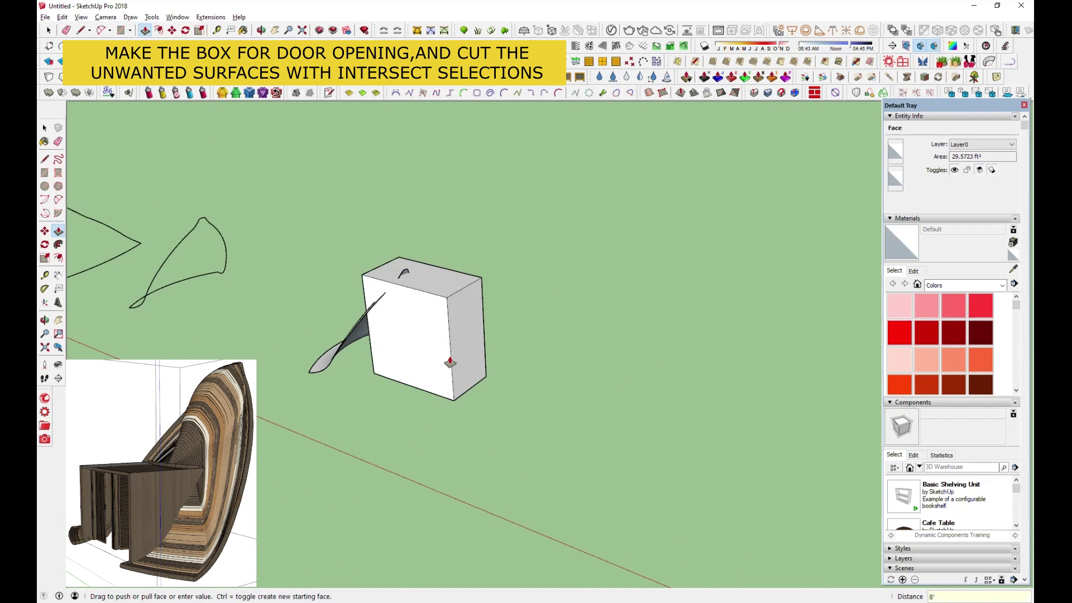
pyautogui.moveTo(450, 361); pyautogui.dragTo(448, 328)
pyautogui.click(448, 330)
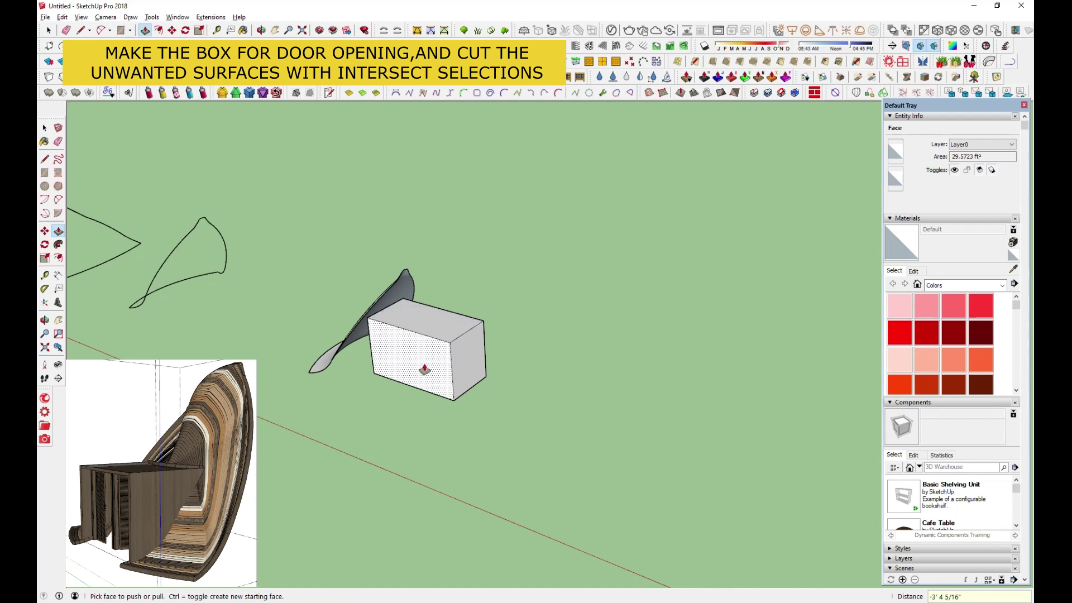
pyautogui.moveTo(448, 329); pyautogui.dragTo(328, 370, button='middle')
# Step: Draw a guide line along the base of the box
pyautogui.press('l')
pyautogui.click(360, 399)
pyautogui.click(590, 408)
pyautogui.moveTo(590, 407)
pyautogui.mouseDown(button='middle')
pyautogui.moveTo(765, 391)
pyautogui.moveTo(565, 458)
pyautogui.mouseUp(button='middle')
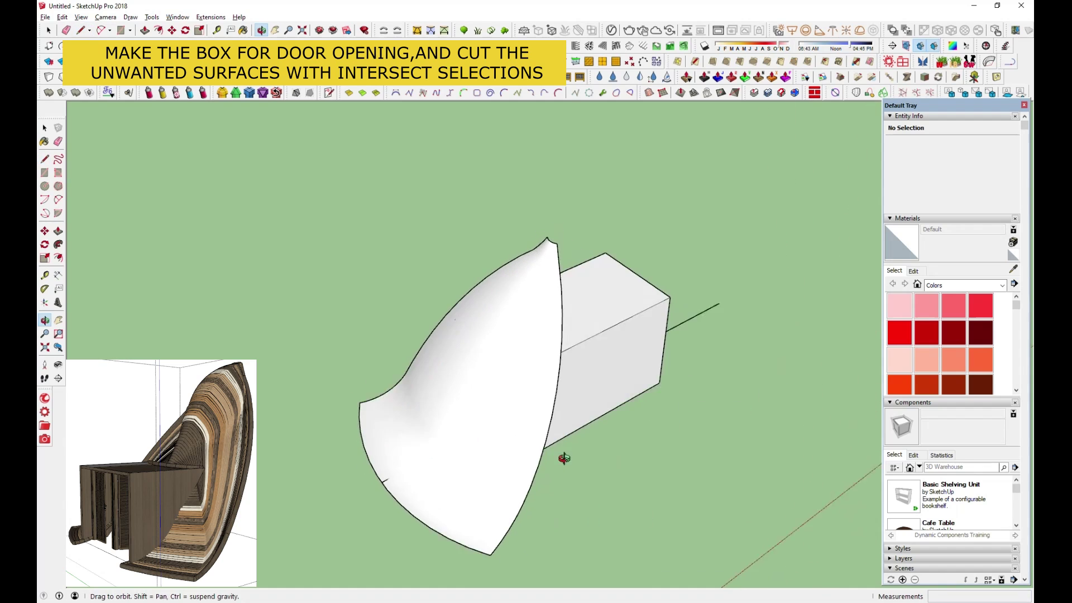
pyautogui.press('o')
pyautogui.press('l')
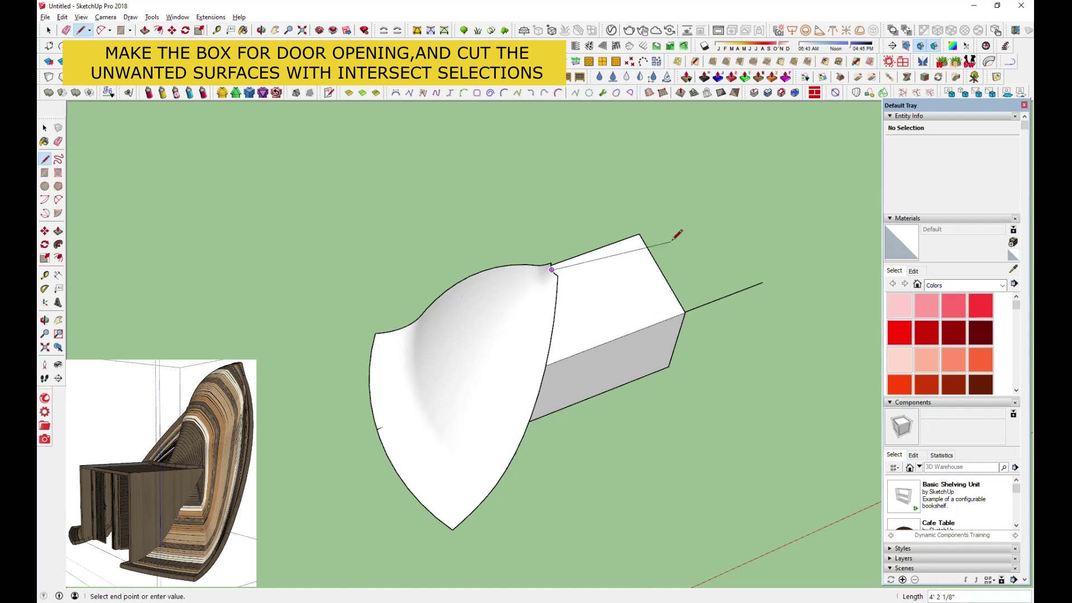
pyautogui.press('space')
# Step: Group the box and move it through the lower part of the fin surface
pyautogui.click(581, 316)
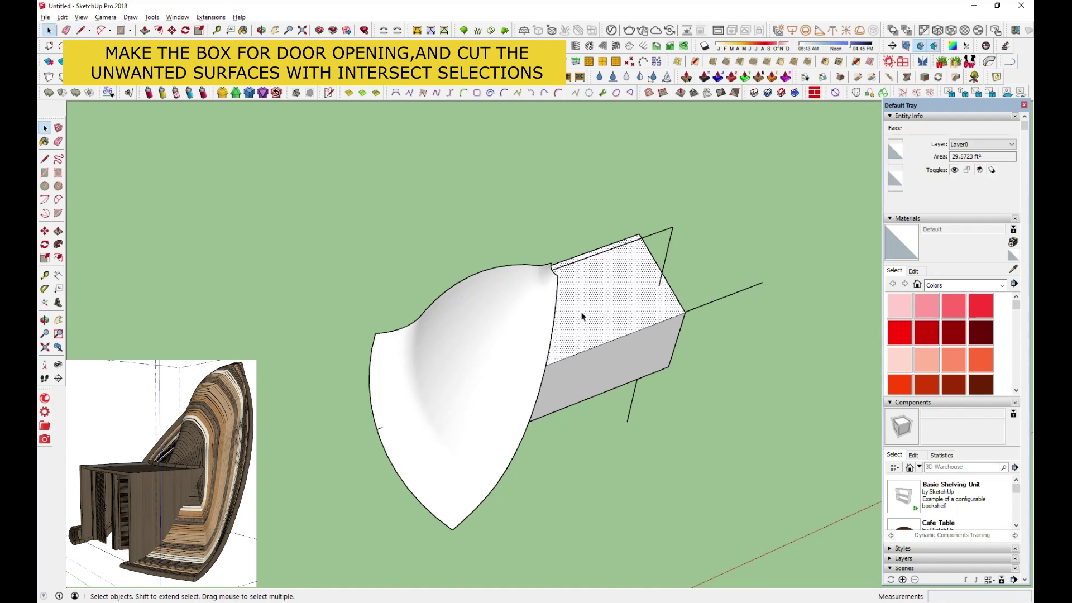
pyautogui.rightClick(594, 302)
pyautogui.click(625, 125)
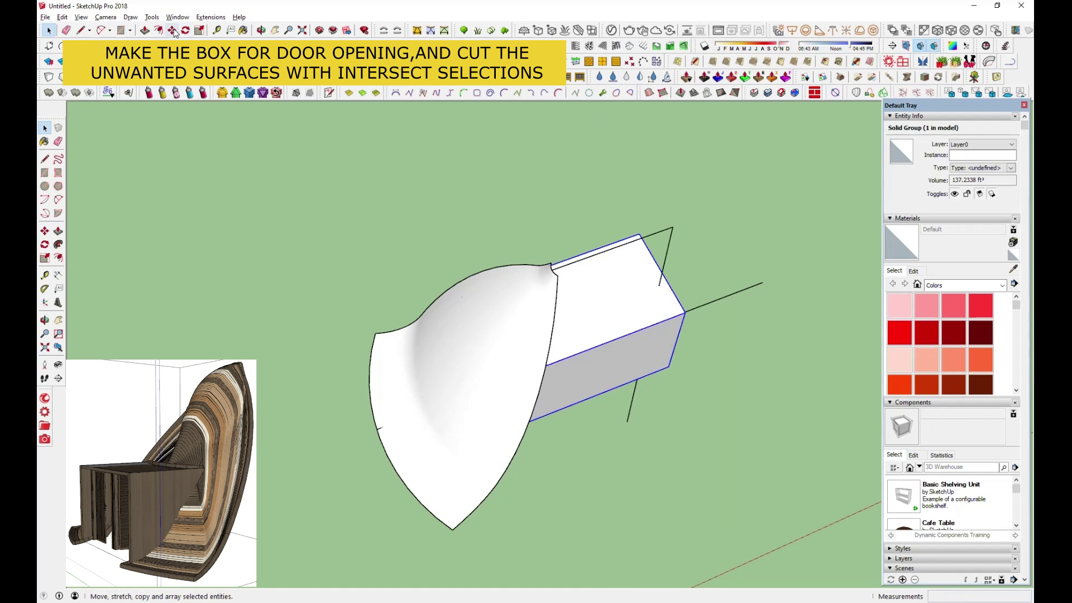
pyautogui.click(172, 30)
pyautogui.scroll(2, 641, 262)
pyautogui.click(672, 277)
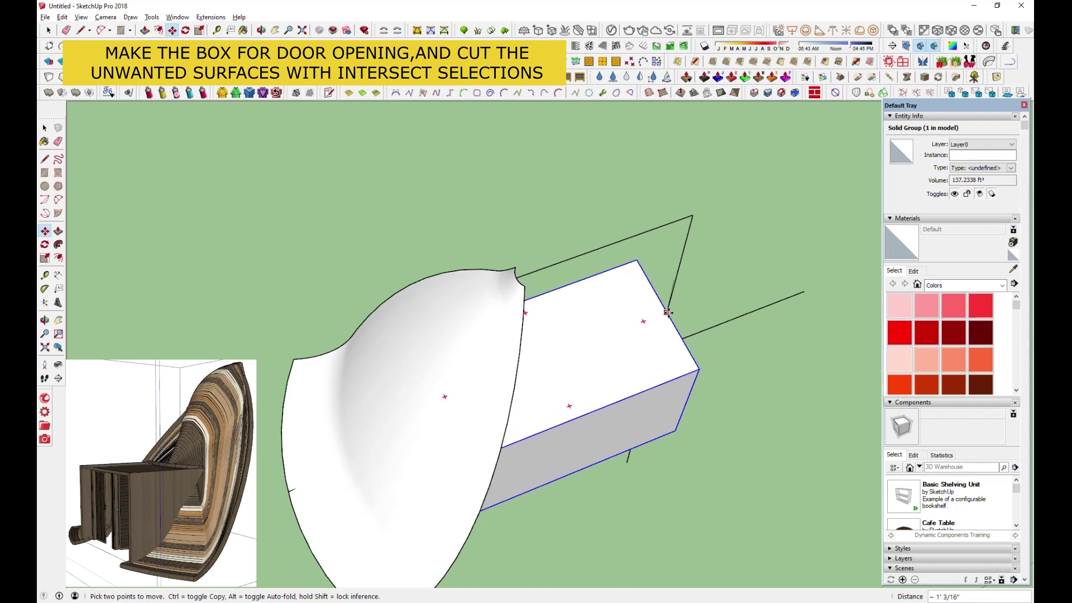
pyautogui.moveTo(664, 290); pyautogui.dragTo(584, 354, button='middle')
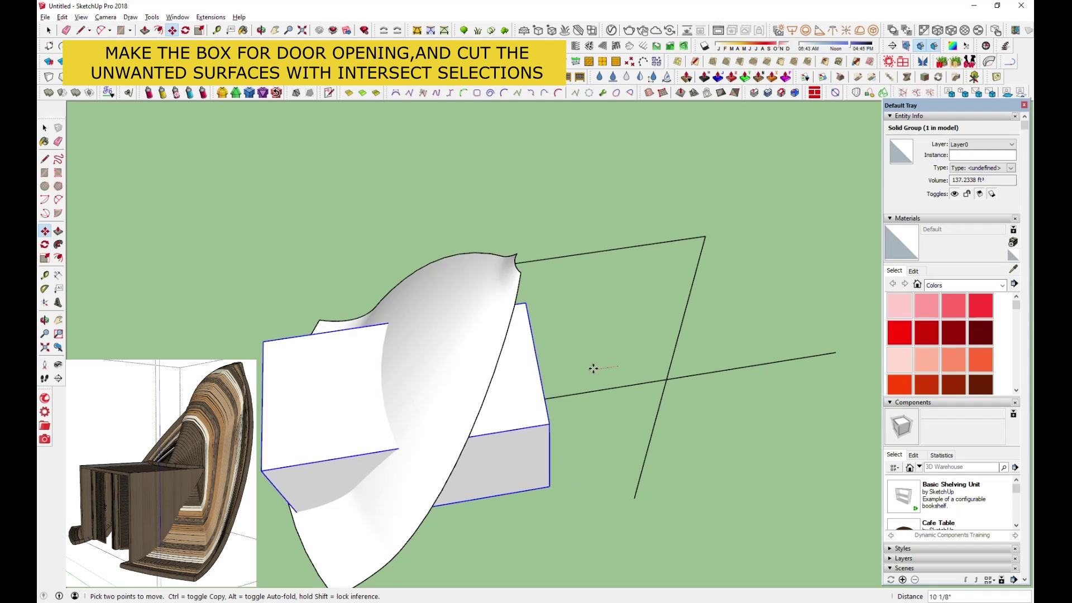
pyautogui.click(582, 366)
pyautogui.moveTo(581, 366)
pyautogui.mouseDown(button='middle')
pyautogui.moveTo(323, 156)
pyautogui.moveTo(403, 343)
pyautogui.moveTo(634, 162)
pyautogui.moveTo(674, 339)
pyautogui.moveTo(510, 421)
pyautogui.mouseUp(button='middle')
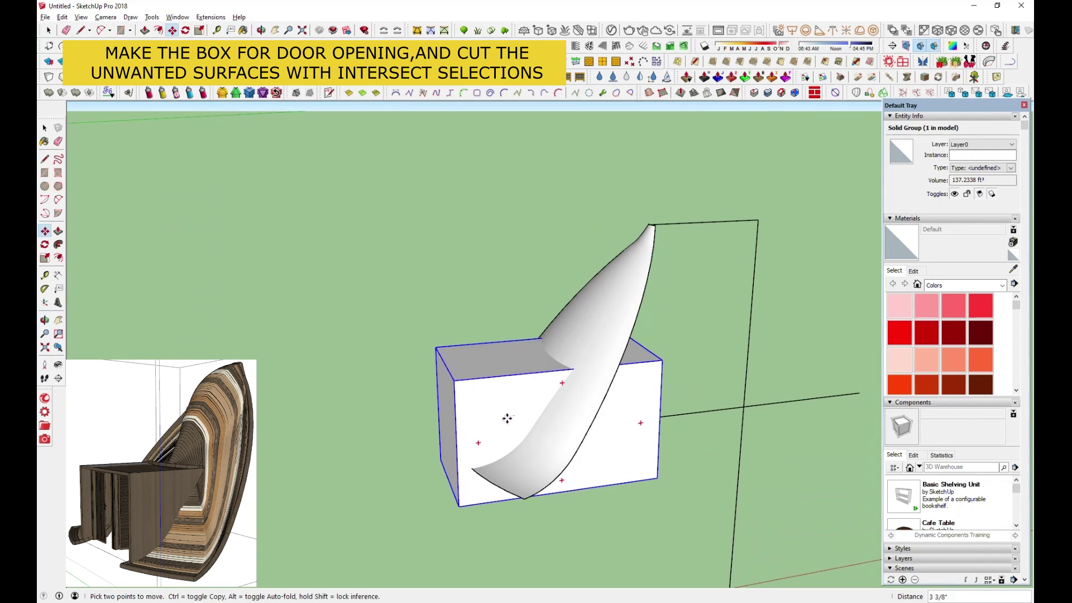
# Step: Intersect the box with the fin, explode both groups, and intersect the faces again
pyautogui.click(50, 29)
pyautogui.click(782, 213)
pyautogui.moveTo(369, 179); pyautogui.dragTo(733, 546)
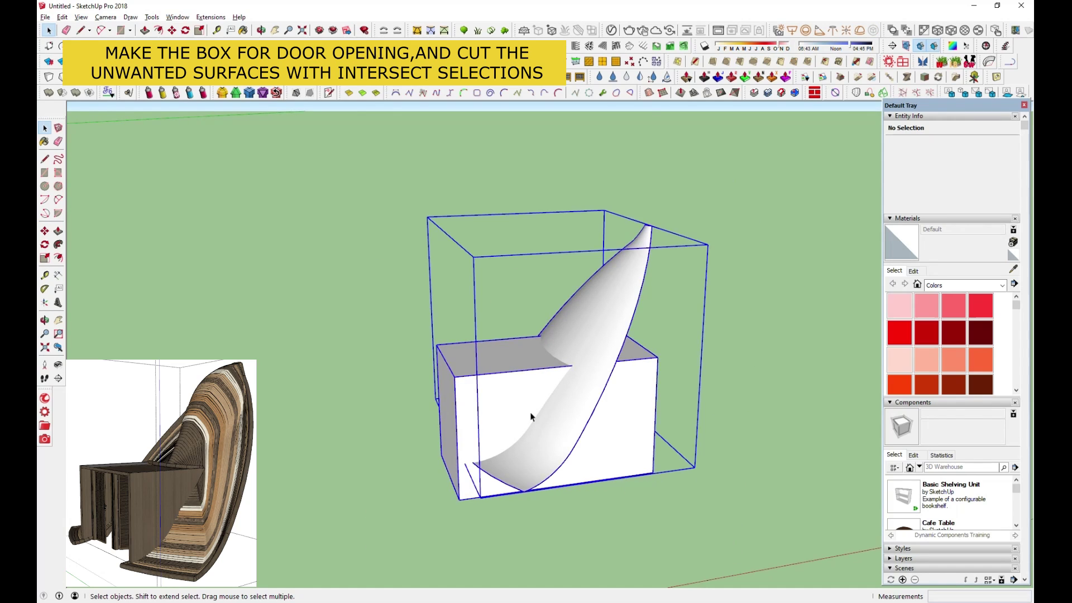
pyautogui.rightClick(525, 441)
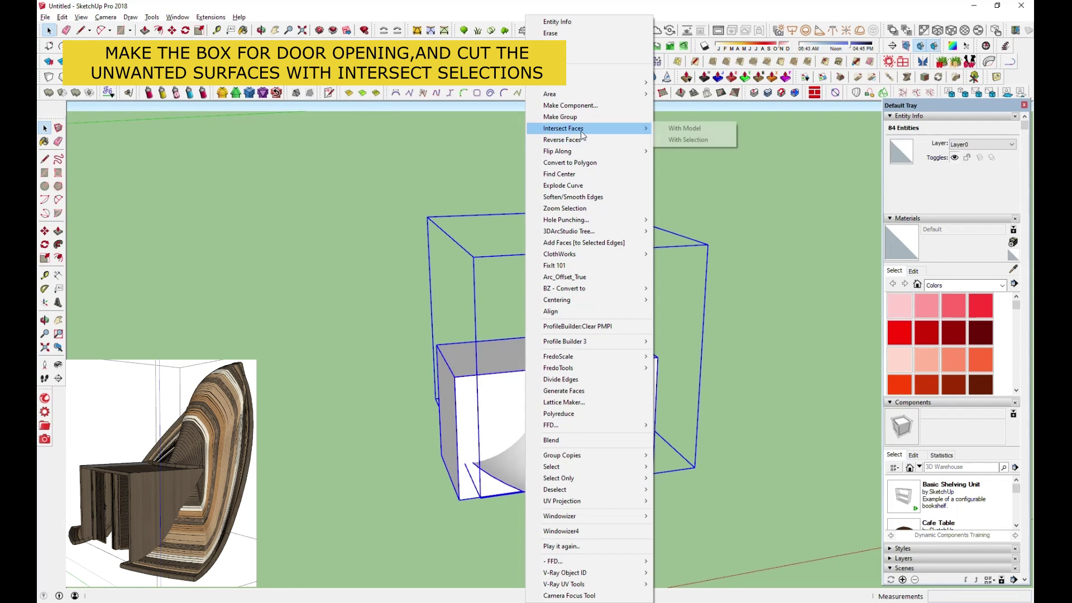
pyautogui.click(688, 139)
pyautogui.rightClick(626, 261)
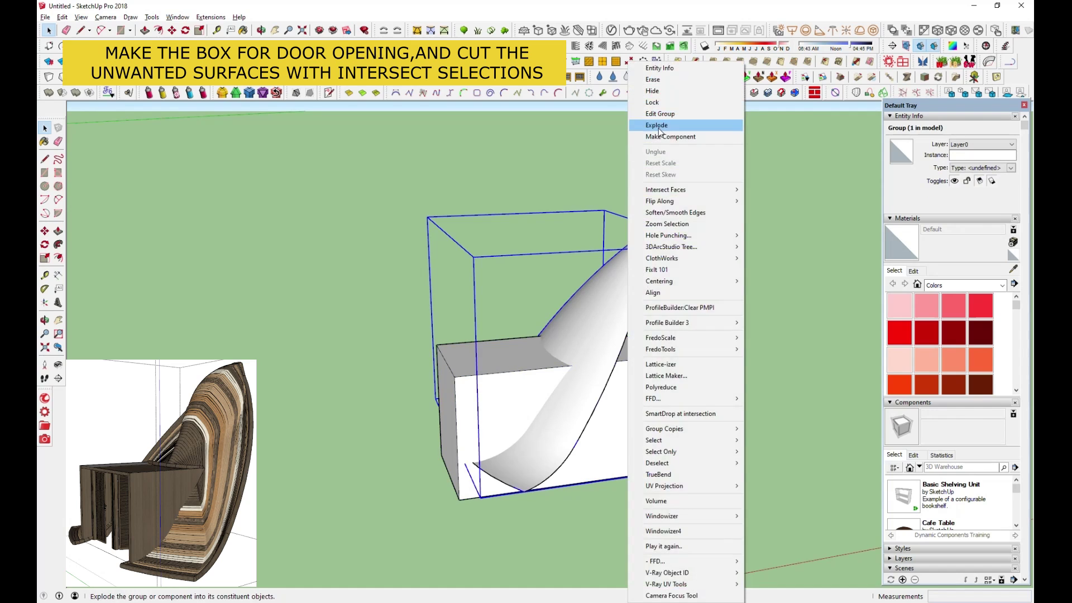
pyautogui.click(656, 125)
pyautogui.rightClick(497, 407)
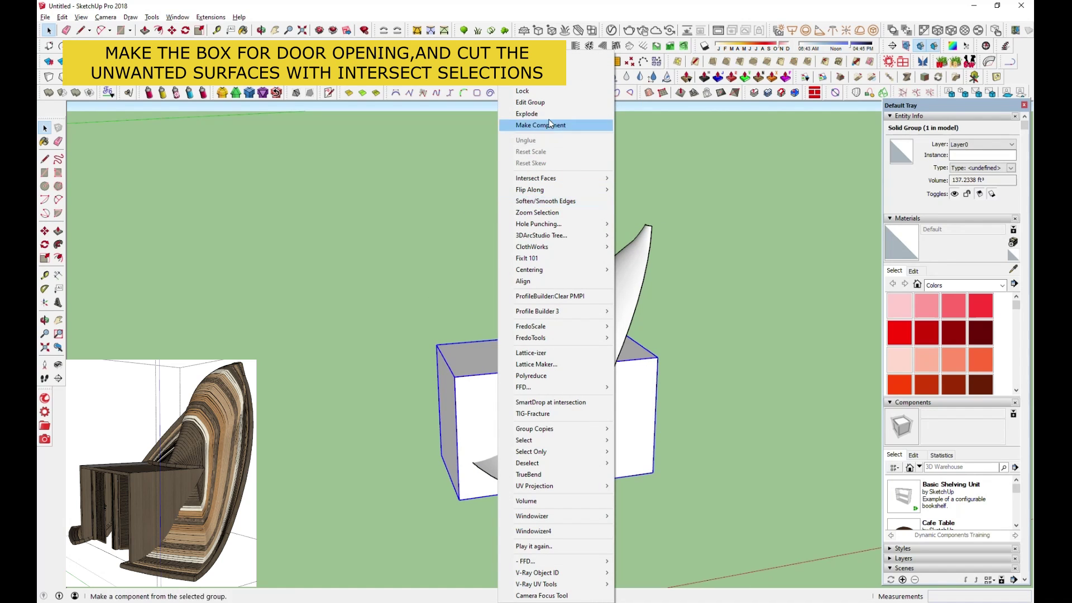
pyautogui.click(527, 114)
pyautogui.rightClick(561, 396)
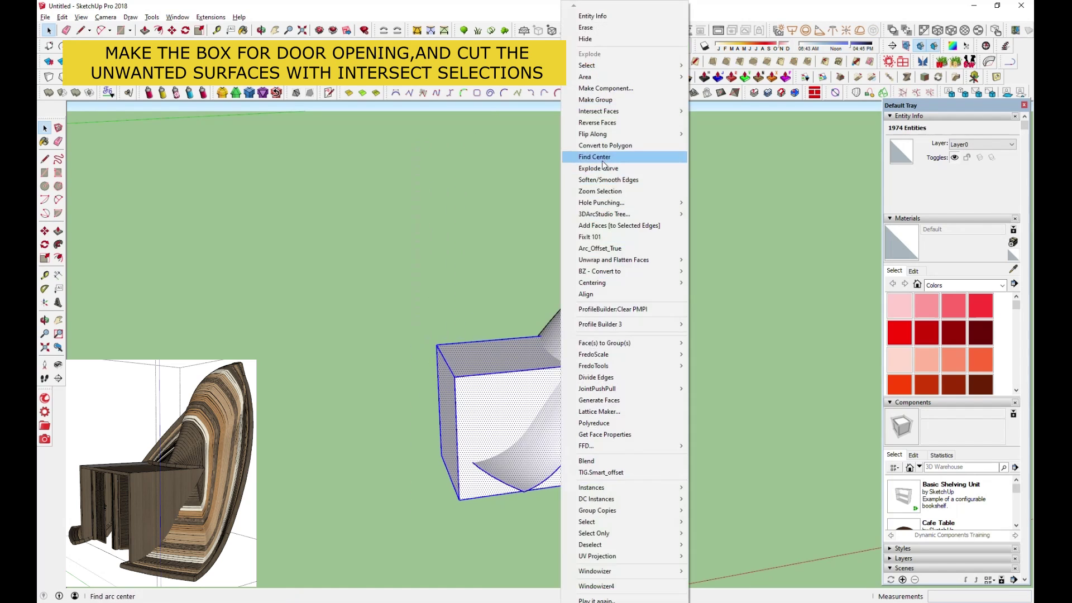
pyautogui.click(726, 112)
# Step: Delete the box's front face, the grey bottom face and the leftover lower surface strip
pyautogui.press('space')
pyautogui.click(485, 385)
pyautogui.press('Delete')
pyautogui.moveTo(510, 412); pyautogui.dragTo(650, 339, button='middle')
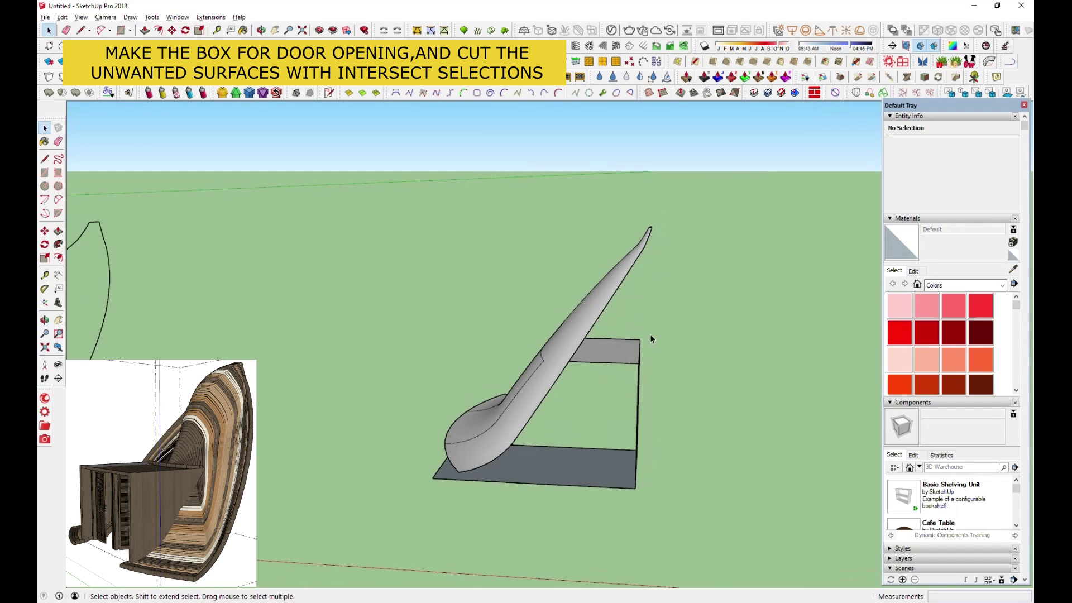
pyautogui.click(558, 474)
pyautogui.press('Delete')
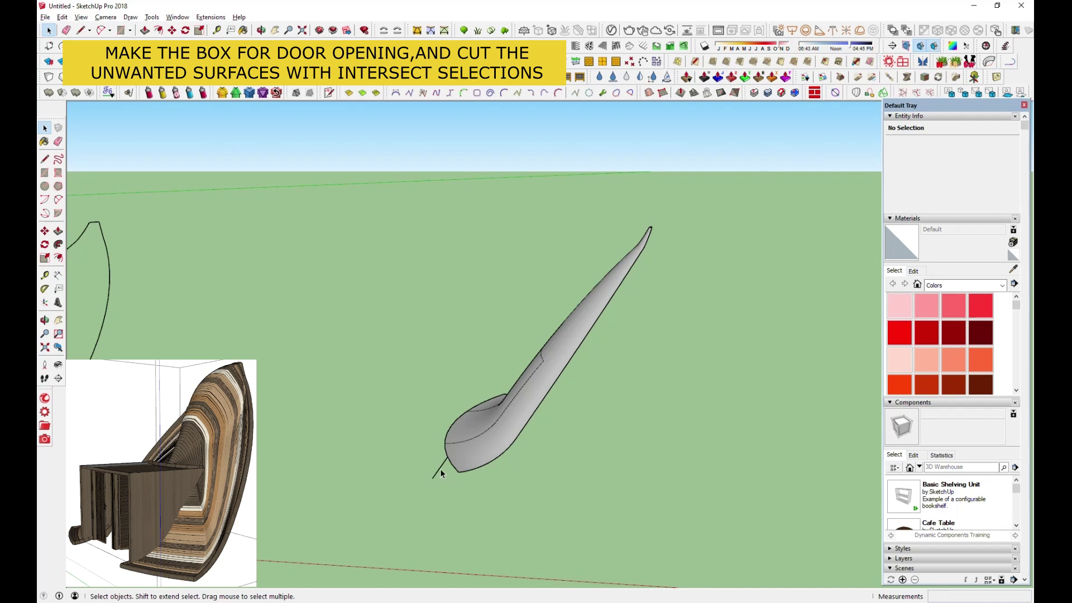
pyautogui.hotkey('ctrl', 'z')
pyautogui.hotkey('ctrl', 'z')
pyautogui.moveTo(474, 468); pyautogui.dragTo(591, 372, button='middle')
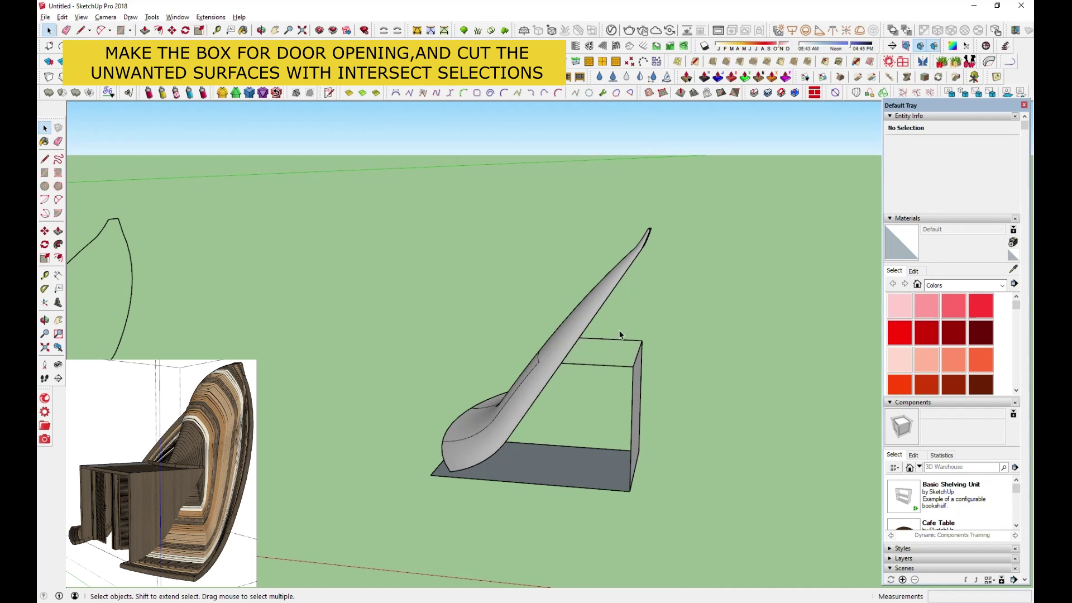
pyautogui.click(588, 443)
pyautogui.press('Delete')
pyautogui.click(438, 469)
pyautogui.moveTo(453, 453); pyautogui.dragTo(603, 364, button='middle')
pyautogui.press('Delete')
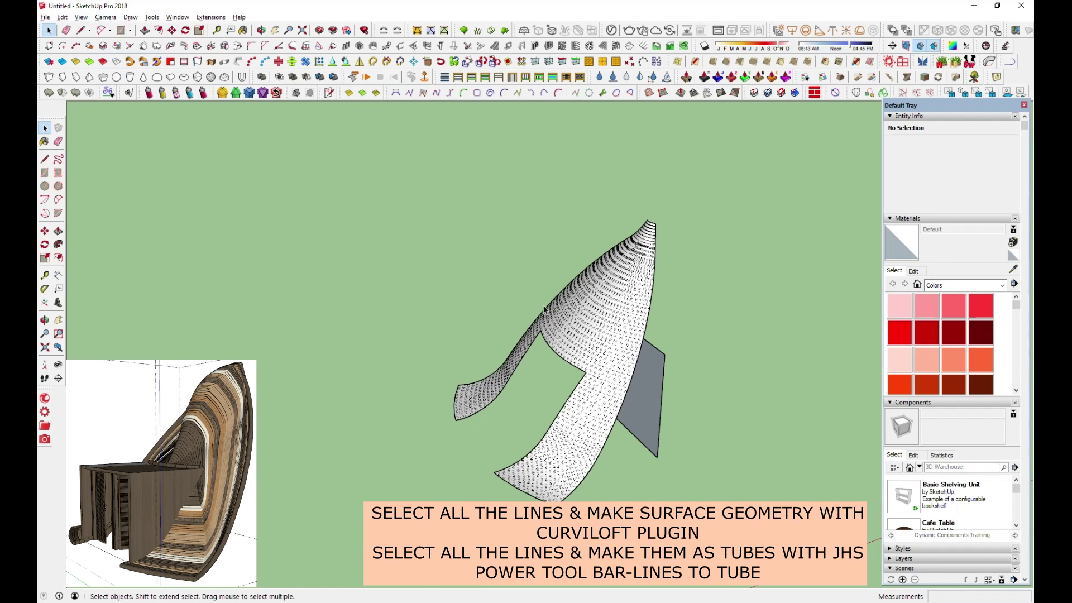
# Step: Delete the fin surface and start a Curviloft skin across its outline curves
pyautogui.click(606, 316)
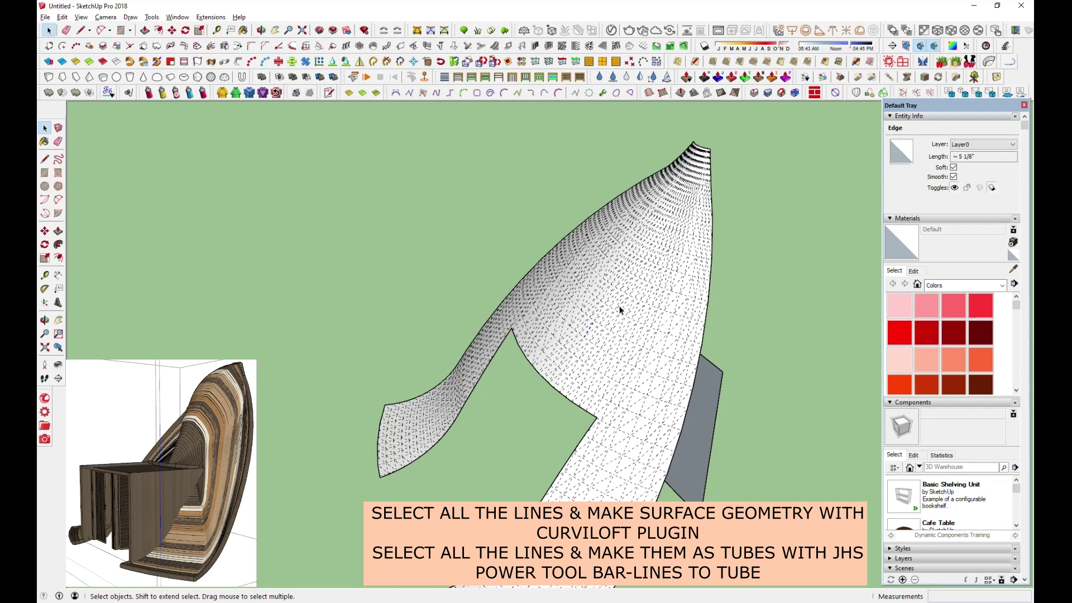
pyautogui.press('Delete')
pyautogui.scroll(-2, 571, 327)
pyautogui.moveTo(572, 331); pyautogui.dragTo(421, 335, button='middle')
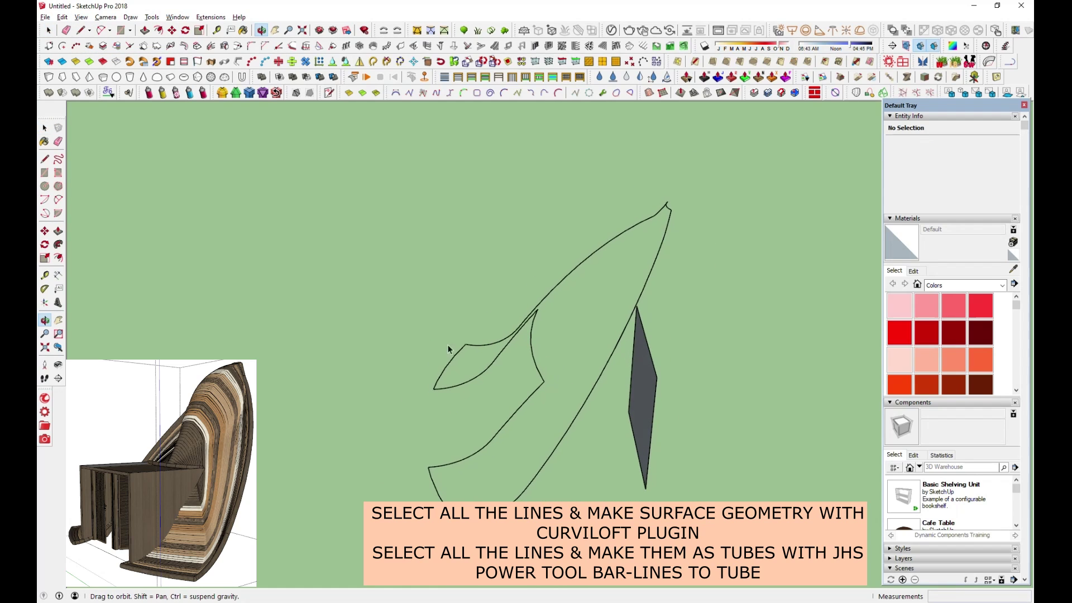
pyautogui.click(610, 359)
pyautogui.tripleClick(611, 359)
pyautogui.click(869, 92)
pyautogui.click(591, 328)
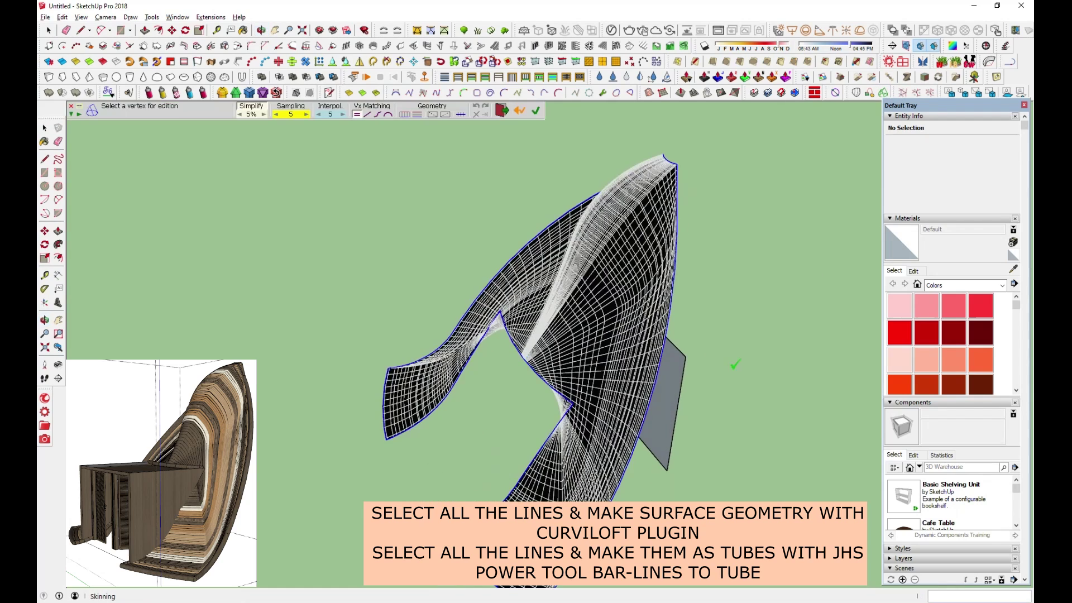
pyautogui.moveTo(591, 323)
pyautogui.mouseDown(button='middle')
pyautogui.moveTo(512, 231)
pyautogui.moveTo(588, 223)
pyautogui.mouseUp(button='middle')
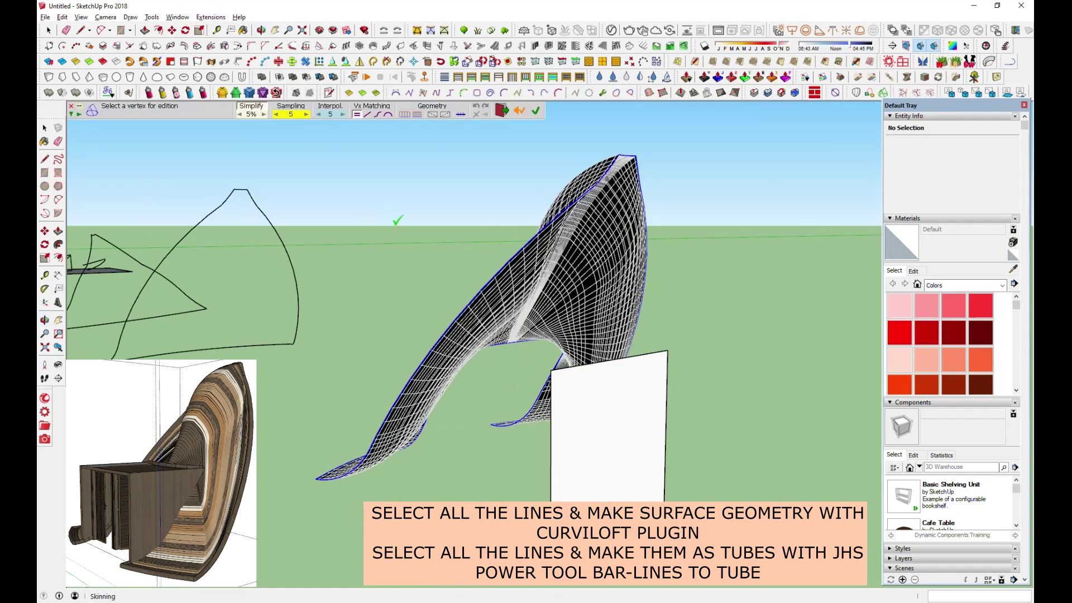
# Step: Set the loft geometry to contour curves and generate the skin
pyautogui.press('o')
pyautogui.moveTo(587, 223); pyautogui.dragTo(648, 325, button='middle')
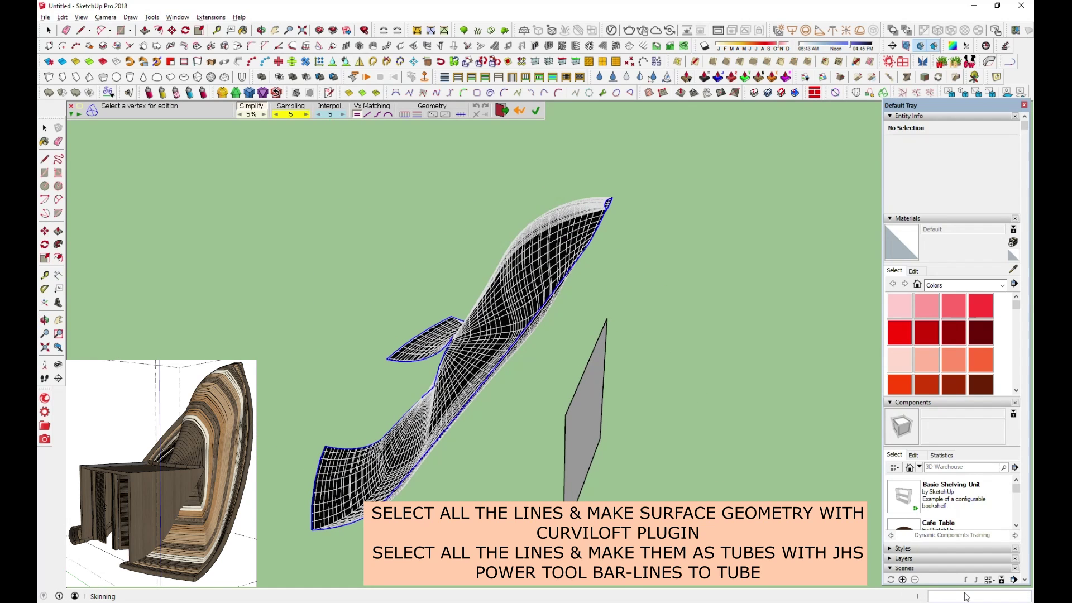
pyautogui.moveTo(782, 452); pyautogui.dragTo(621, 313, button='middle')
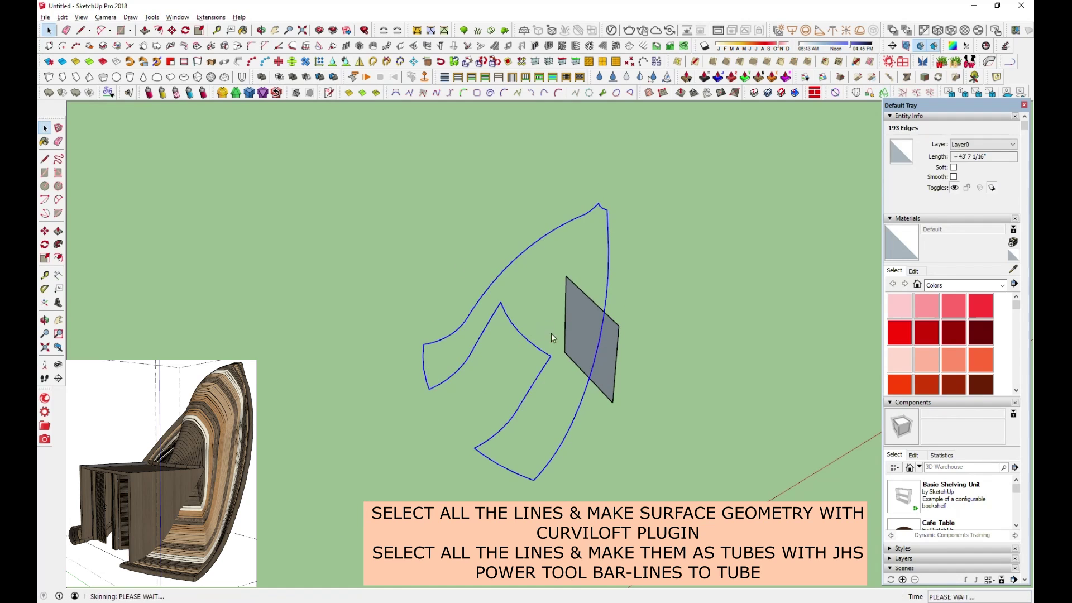
pyautogui.moveTo(545, 329); pyautogui.dragTo(558, 346, button='middle')
pyautogui.click(405, 115)
pyautogui.click(404, 116)
pyautogui.scroll(3, 540, 318)
pyautogui.moveTo(541, 319)
pyautogui.mouseDown(button='middle')
pyautogui.moveTo(692, 294)
pyautogui.moveTo(715, 259)
pyautogui.mouseUp(button='middle')
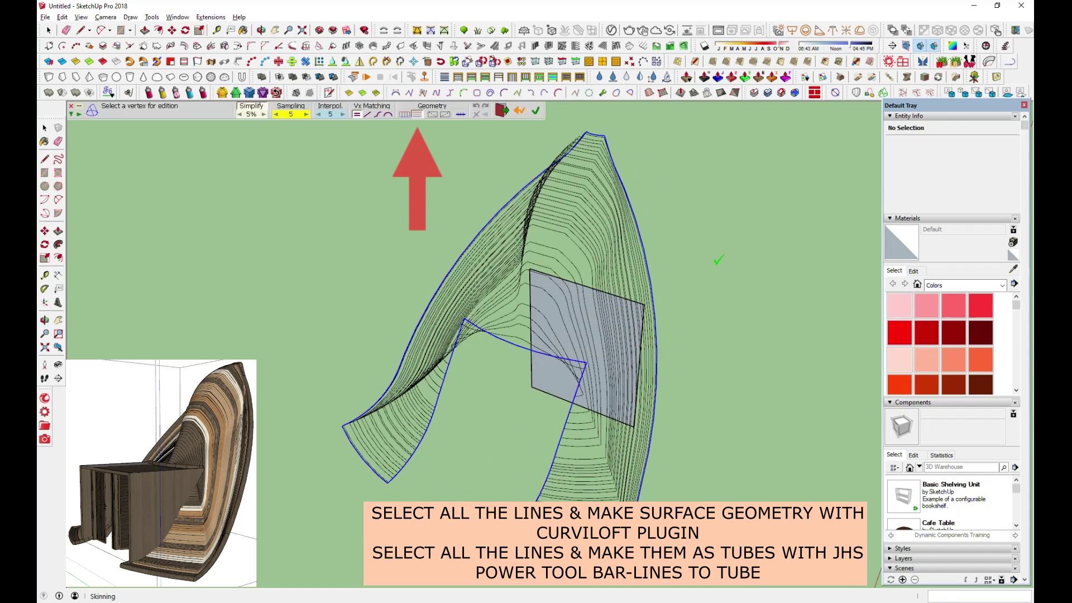
pyautogui.press('o')
pyautogui.moveTo(567, 252); pyautogui.dragTo(455, 254, button='middle')
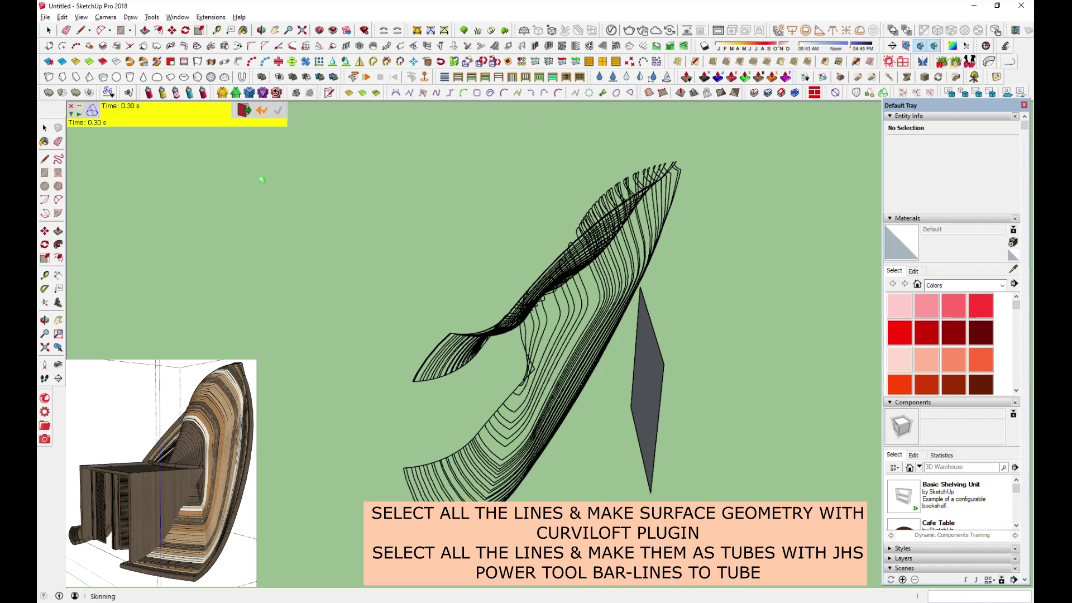
pyautogui.press('space')
pyautogui.click(573, 307)
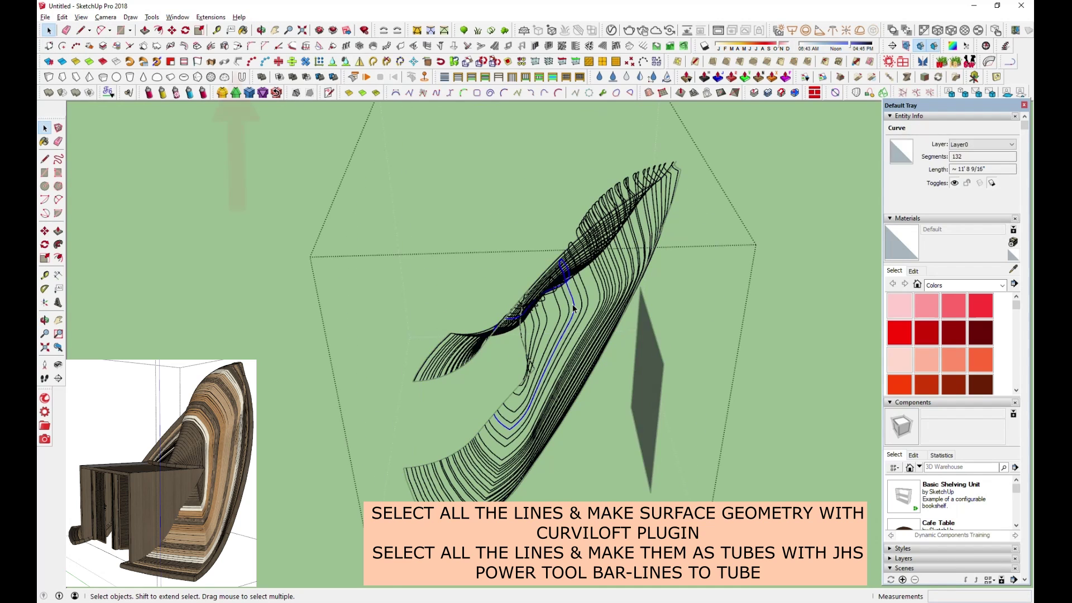
# Step: Turn the first selected rib curve into a tube with diameter 2
pyautogui.click(222, 93)
pyautogui.doubleClick(552, 324)
pyautogui.write('2')
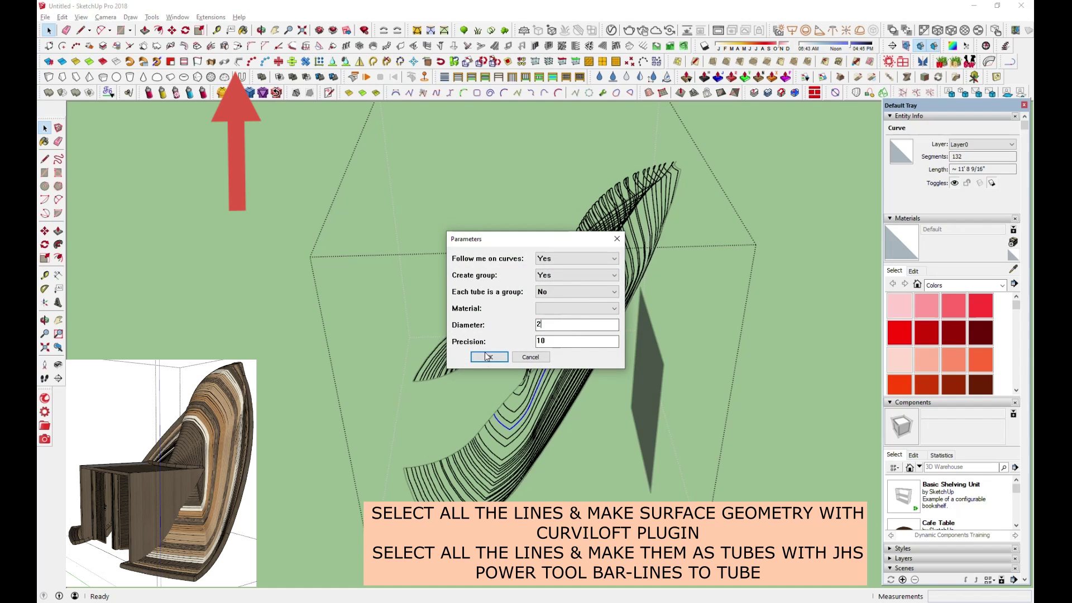
pyautogui.press('Return')
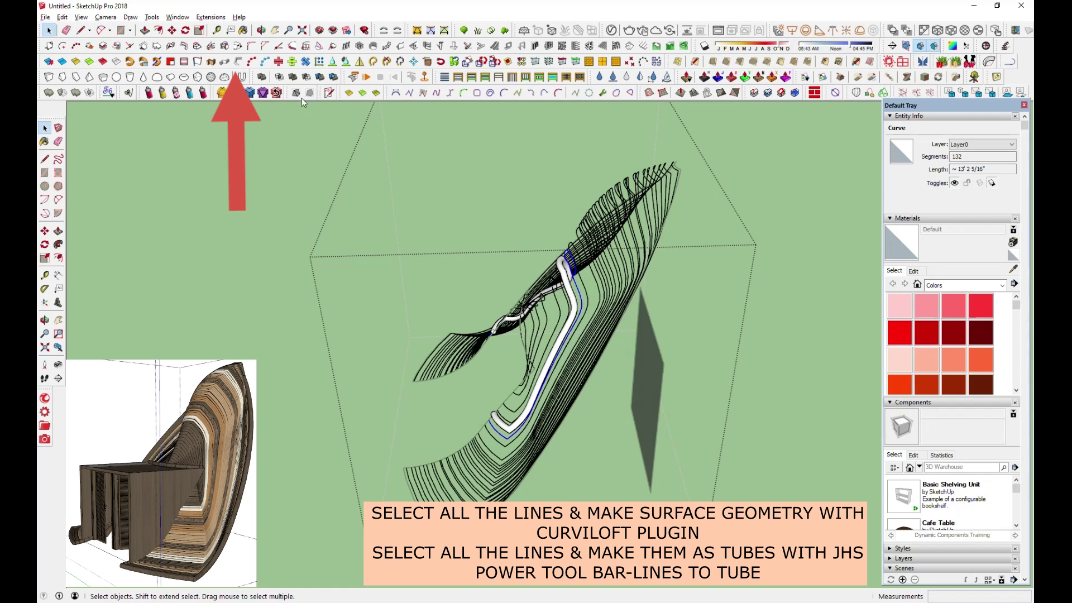
pyautogui.scroll(2, 551, 309)
pyautogui.click(587, 279)
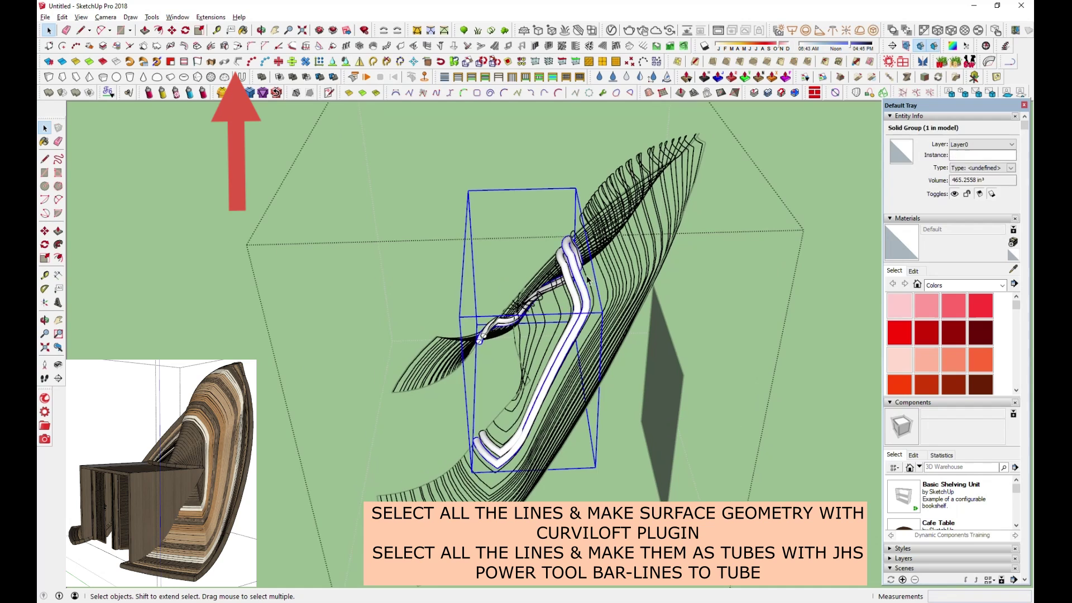
pyautogui.click(223, 93)
pyautogui.press('Return')
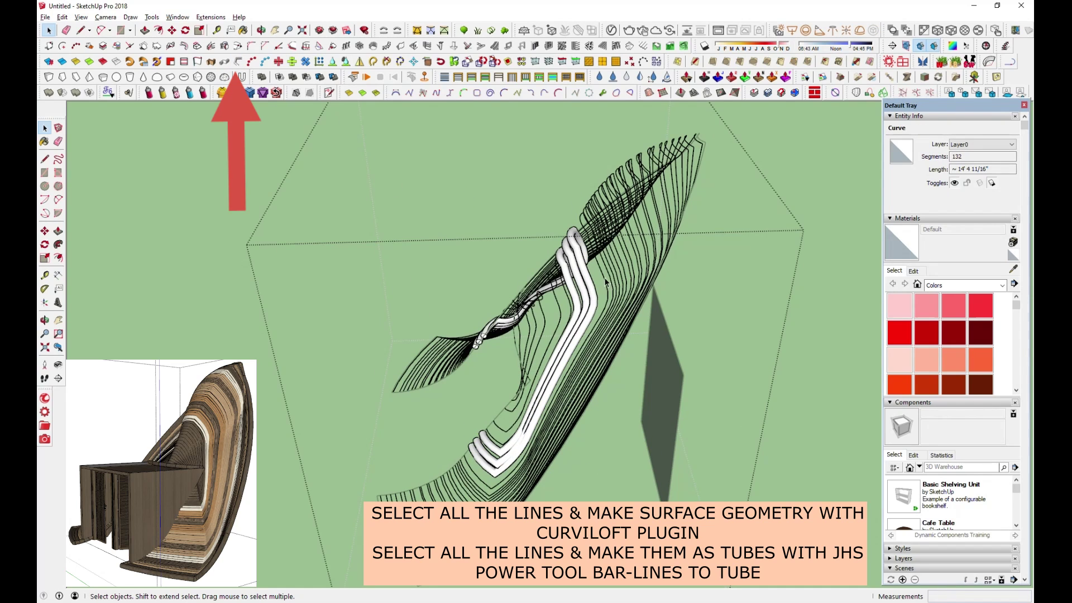
# Step: Convert the next batch of rib curves into tubes with the same parameters
pyautogui.click(312, 94)
pyautogui.press('Return')
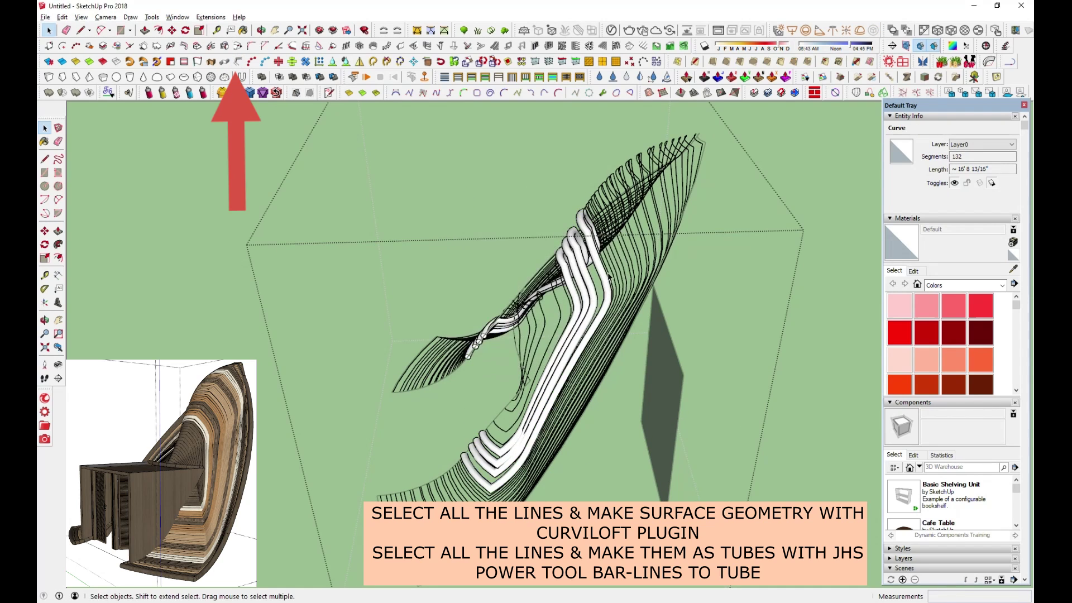
pyautogui.click(261, 85)
pyautogui.press('Return')
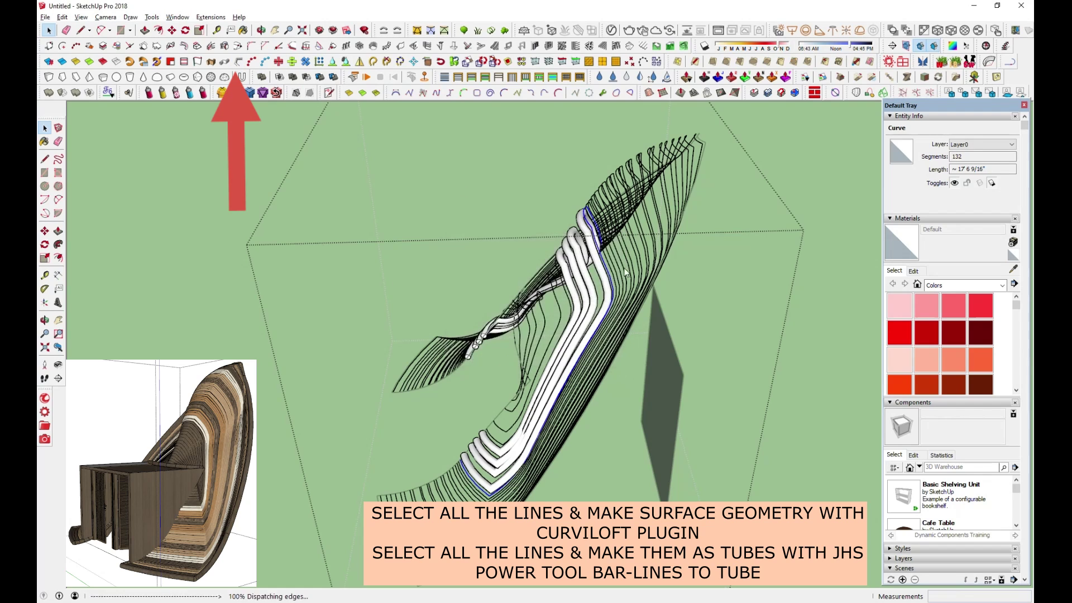
pyautogui.click(242, 76)
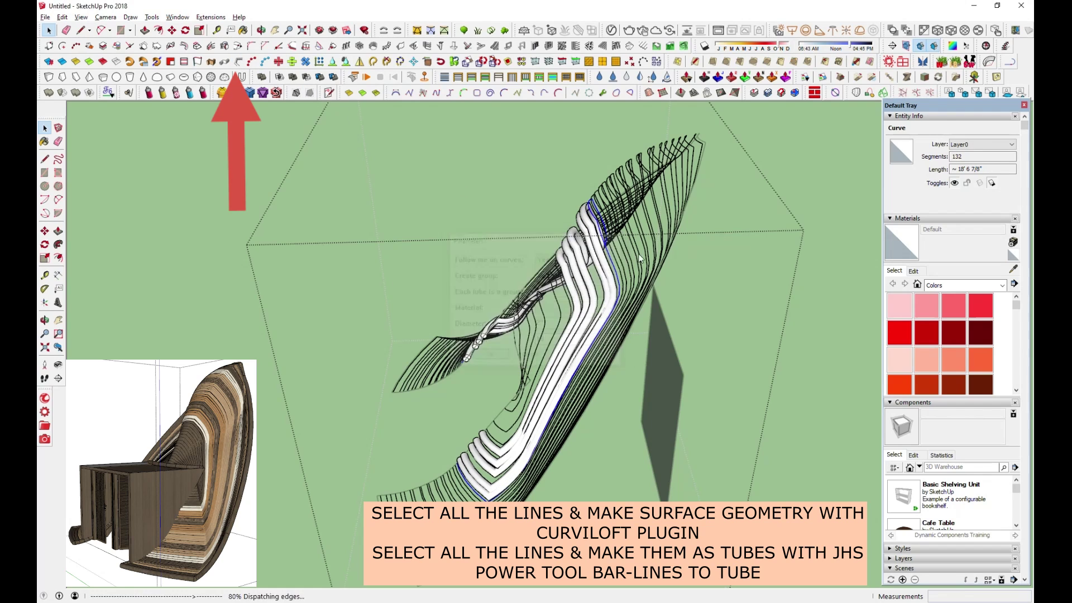
pyautogui.press('Return')
pyautogui.click(236, 68)
pyautogui.press('Return')
pyautogui.scroll(1, 641, 257)
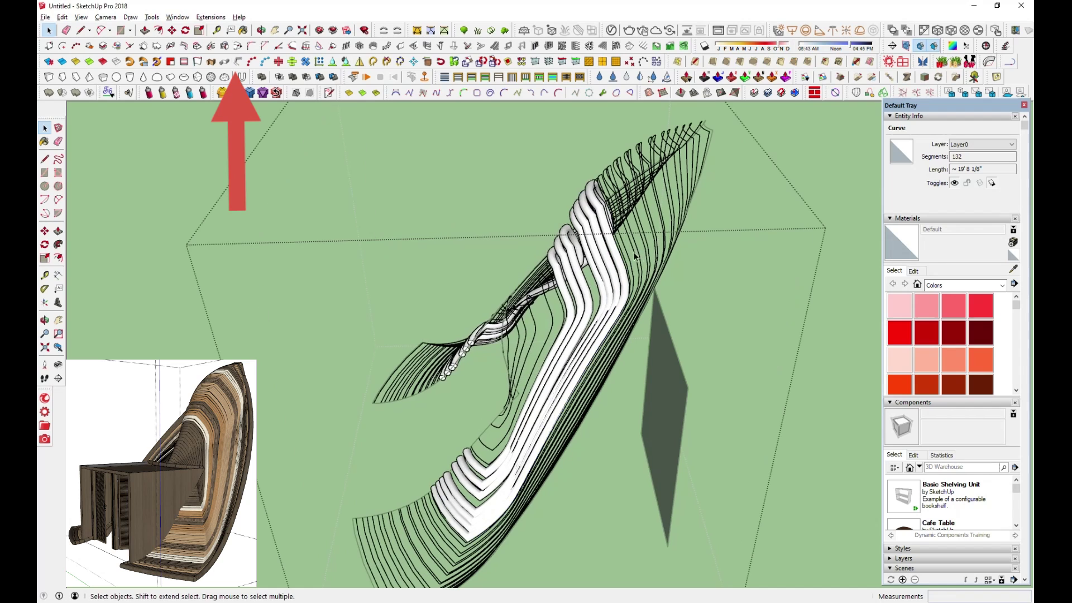
pyautogui.click(241, 76)
pyautogui.press('Return')
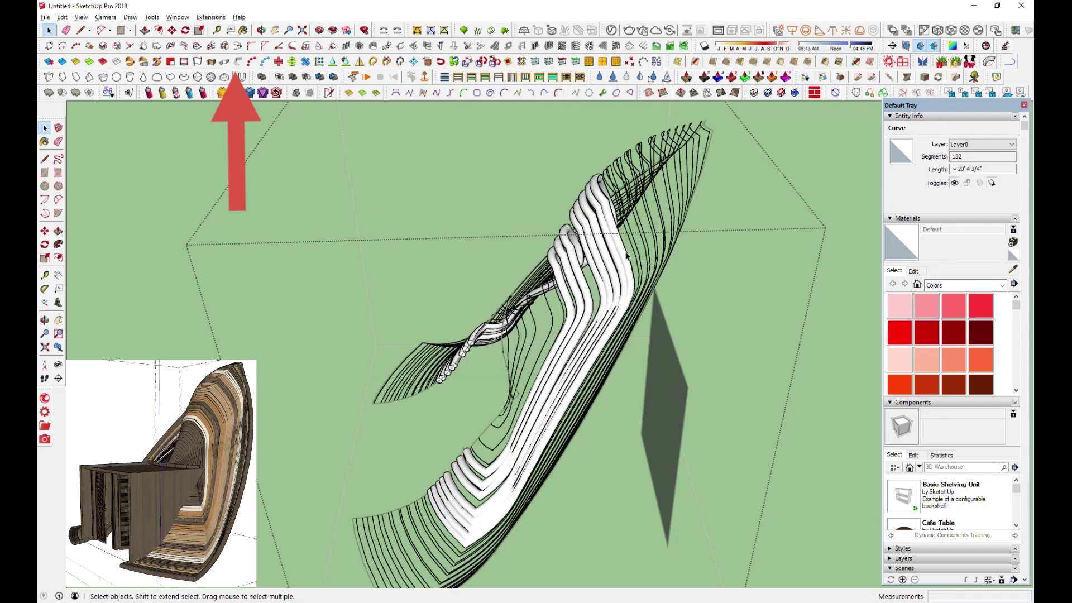
pyautogui.click(627, 252)
pyautogui.click(239, 66)
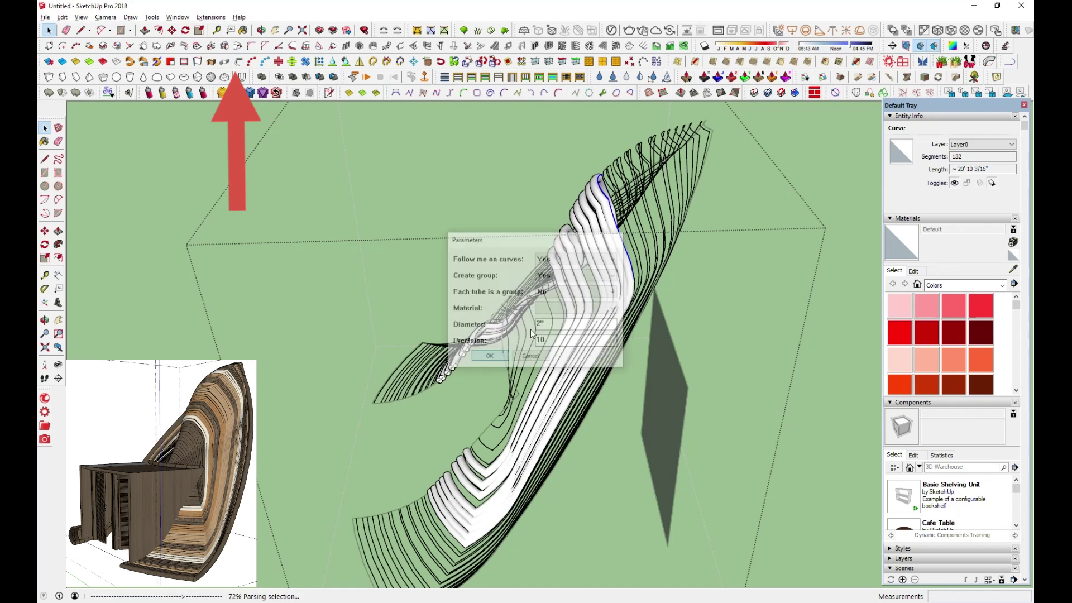
pyautogui.press('Return')
# Step: Tube the remaining rib curves one by one, accepting the same settings
pyautogui.click(241, 76)
pyautogui.press('Return')
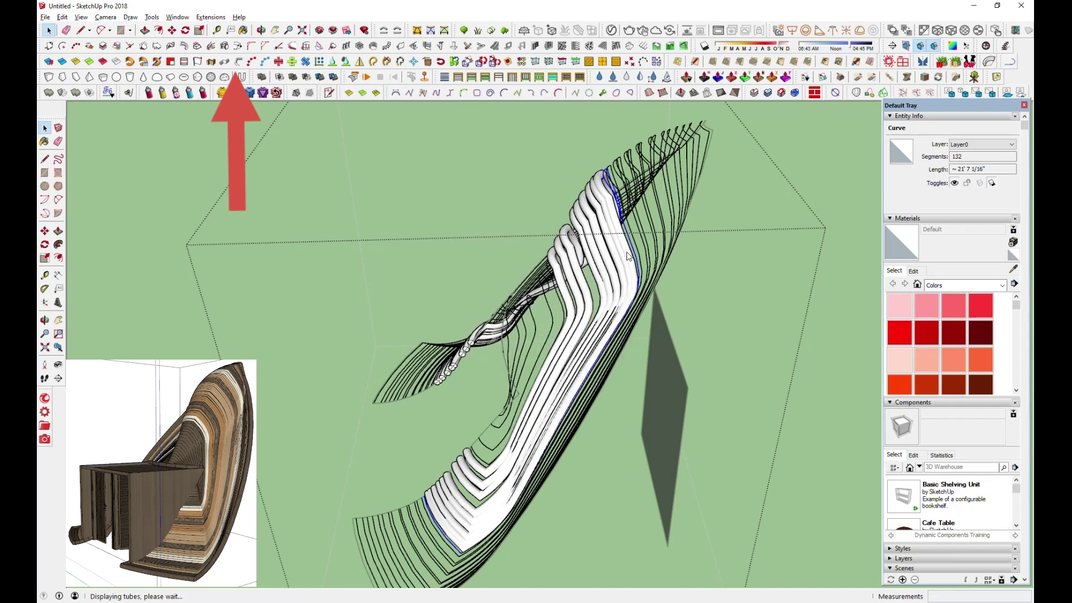
pyautogui.click(242, 77)
pyautogui.press('Return')
pyautogui.click(637, 230)
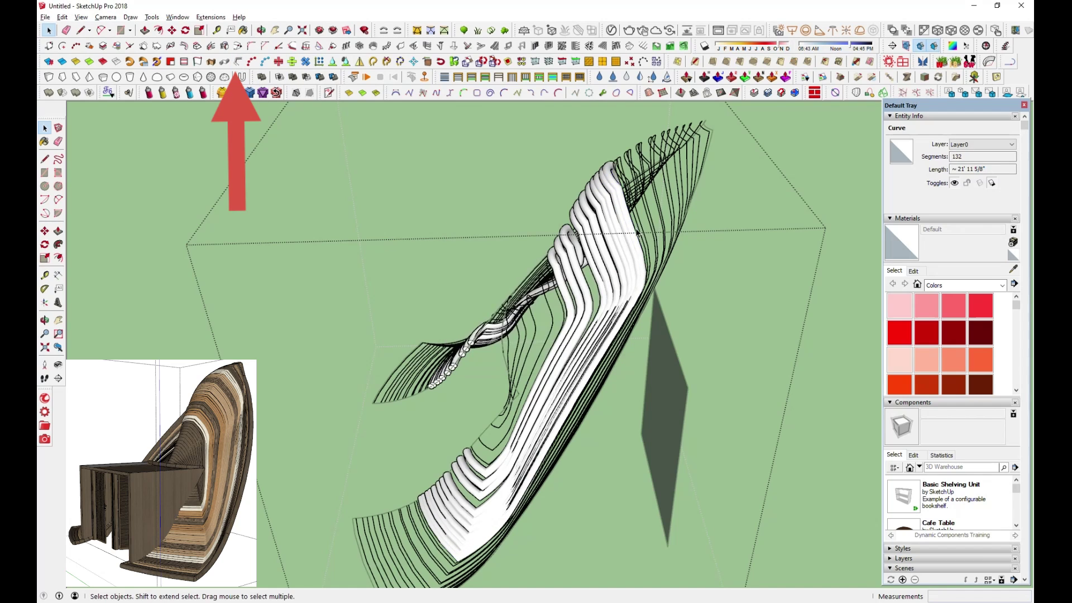
pyautogui.click(237, 67)
pyautogui.press('Return')
pyautogui.click(647, 240)
pyautogui.moveTo(646, 240); pyautogui.dragTo(634, 268, button='middle')
pyautogui.click(642, 251)
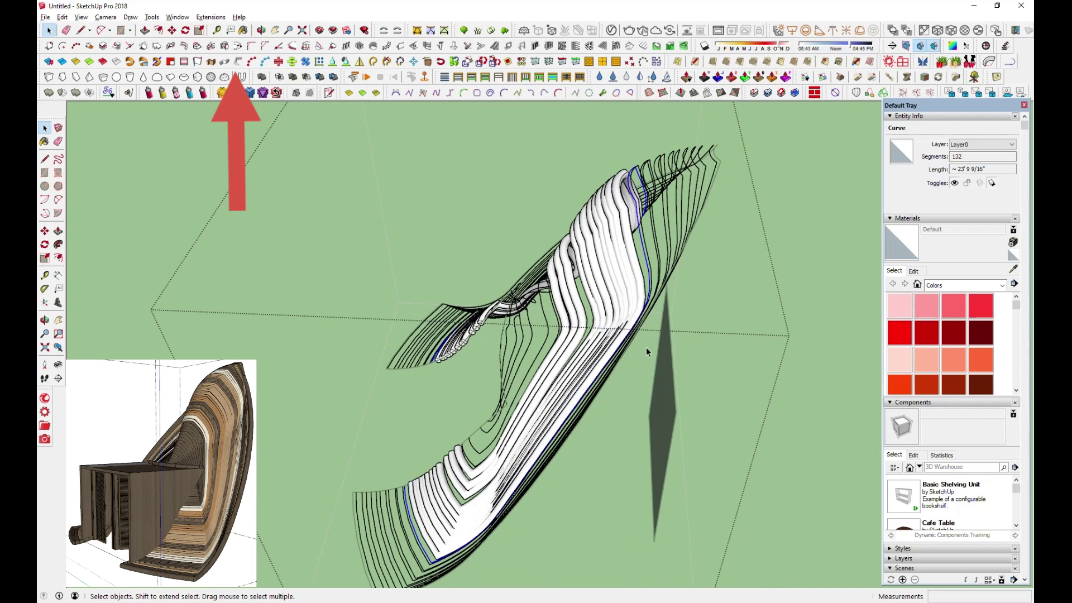
pyautogui.click(241, 77)
pyautogui.press('Return')
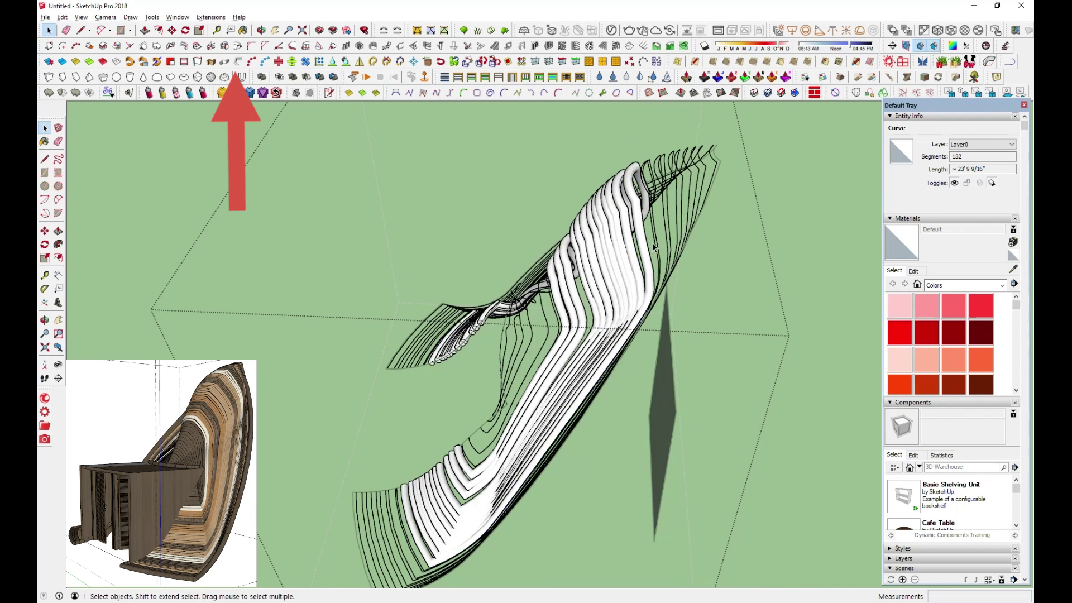
pyautogui.click(656, 246)
pyautogui.click(241, 76)
pyautogui.press('Return')
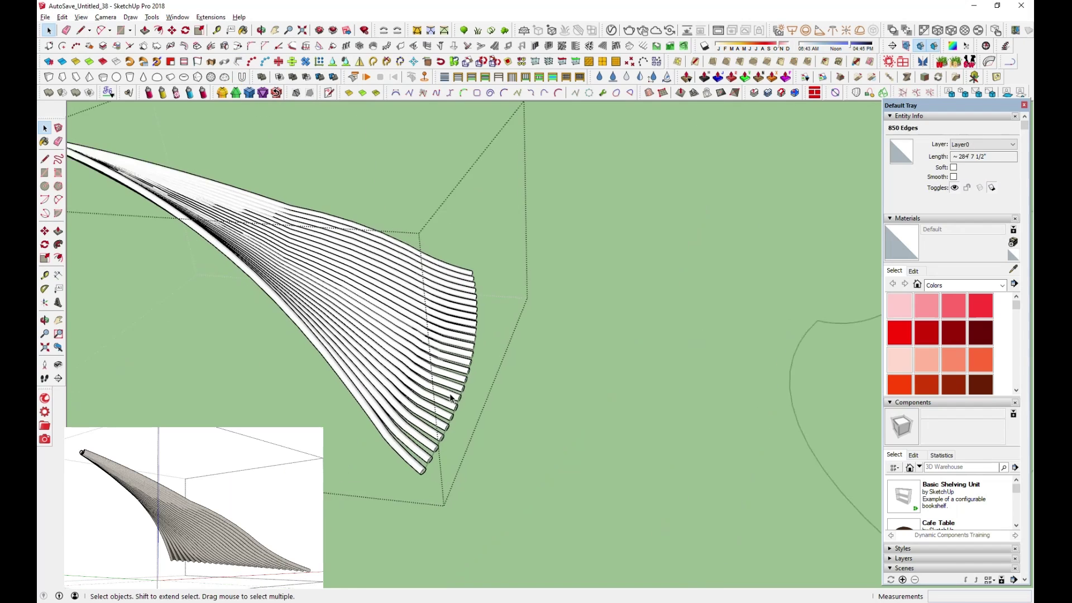
# Step: Skin the back part's curves with Curviloft and accept the loft
pyautogui.click(456, 415)
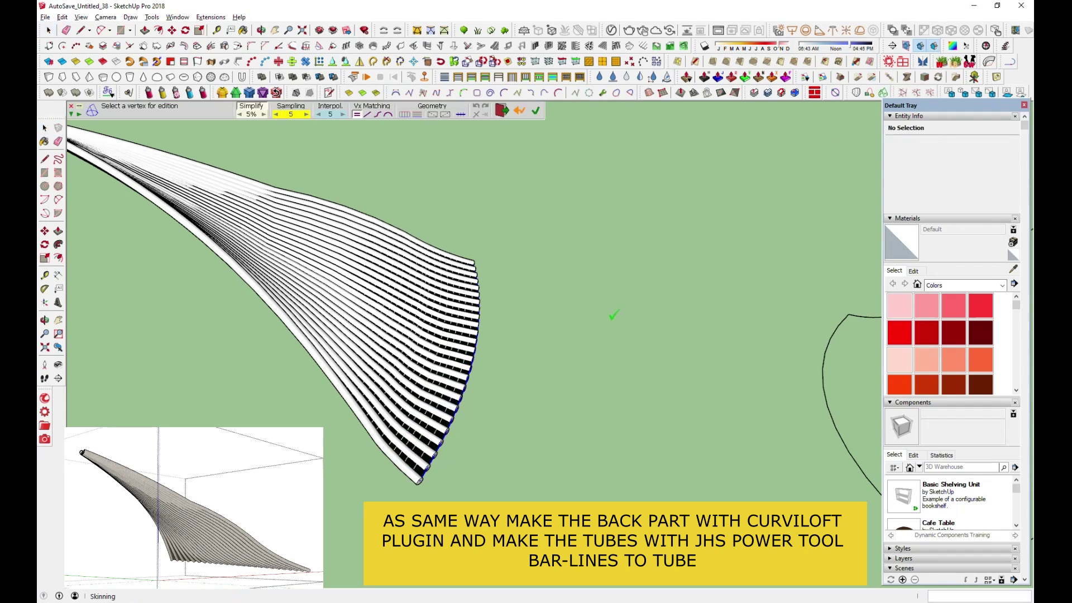
pyautogui.click(489, 169)
pyautogui.moveTo(520, 347)
pyautogui.mouseDown(button='middle')
pyautogui.moveTo(705, 268)
pyautogui.moveTo(459, 338)
pyautogui.mouseUp(button='middle')
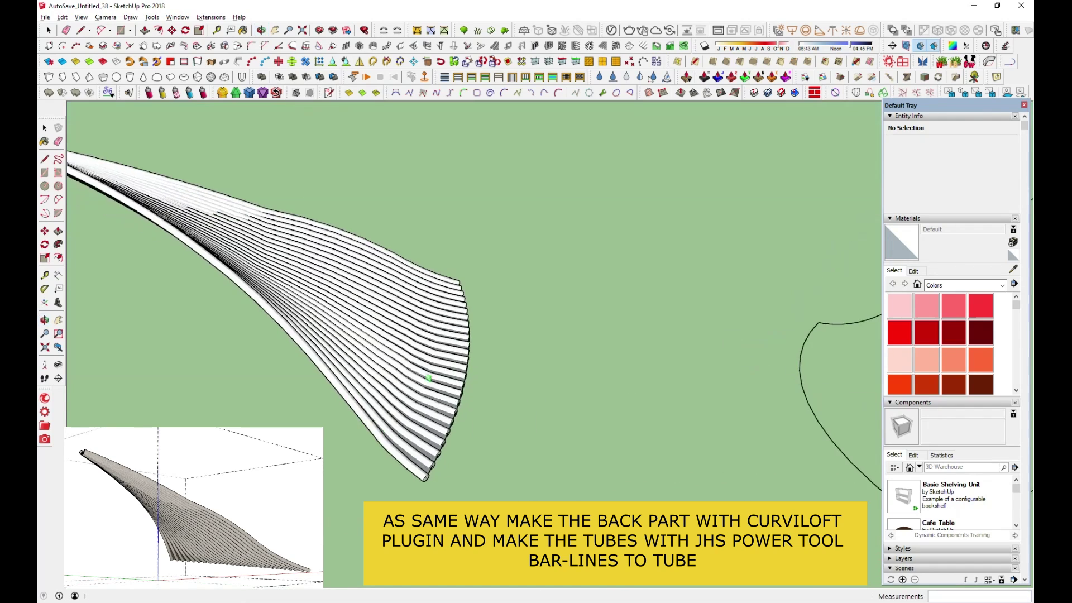
pyautogui.scroll(-5, 459, 338)
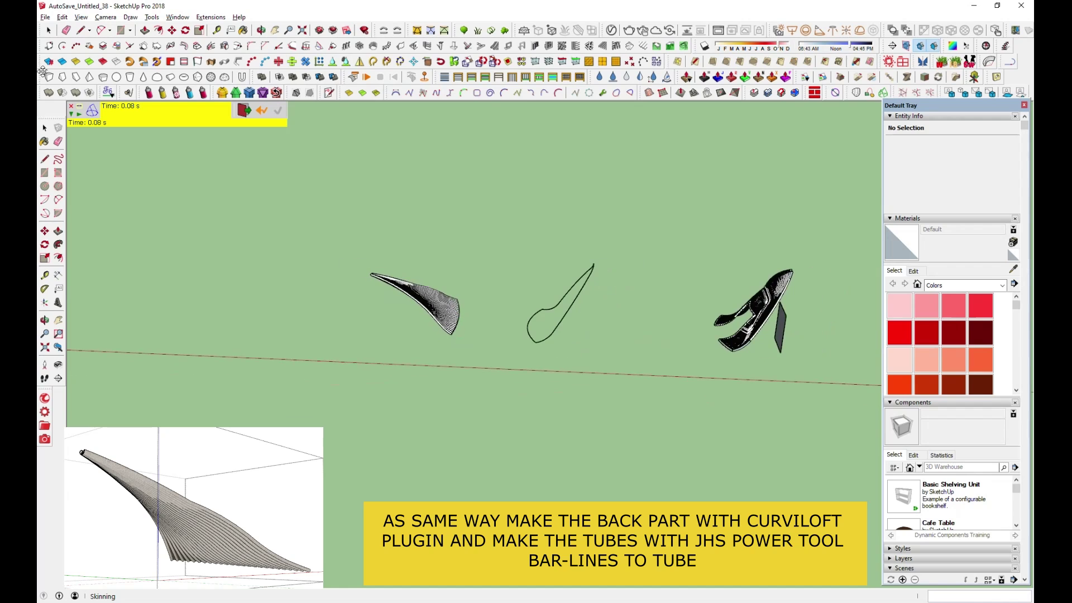
pyautogui.click(52, 31)
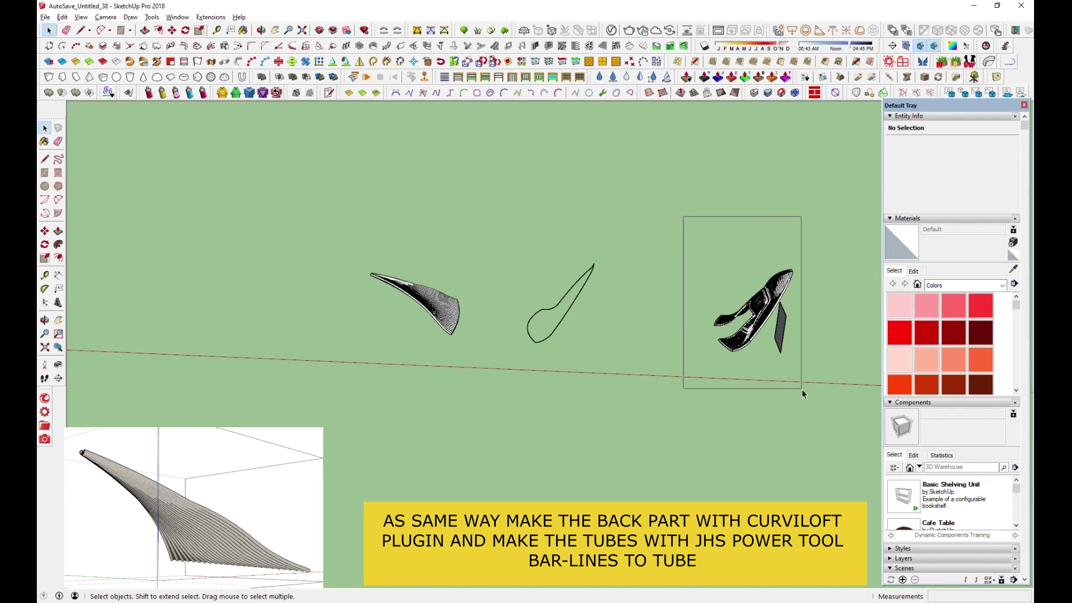
# Step: Group the whale body piece on the right and the lofted fin on the left
pyautogui.moveTo(795, 378); pyautogui.dragTo(823, 403)
pyautogui.rightClick(771, 299)
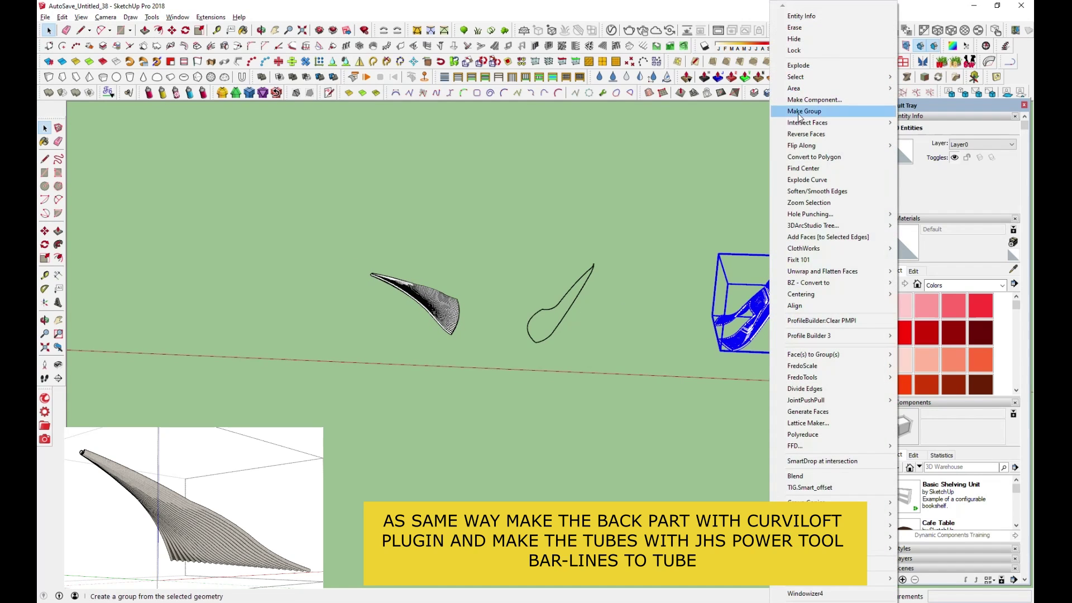
pyautogui.click(800, 116)
pyautogui.moveTo(340, 240); pyautogui.dragTo(462, 364)
pyautogui.rightClick(450, 307)
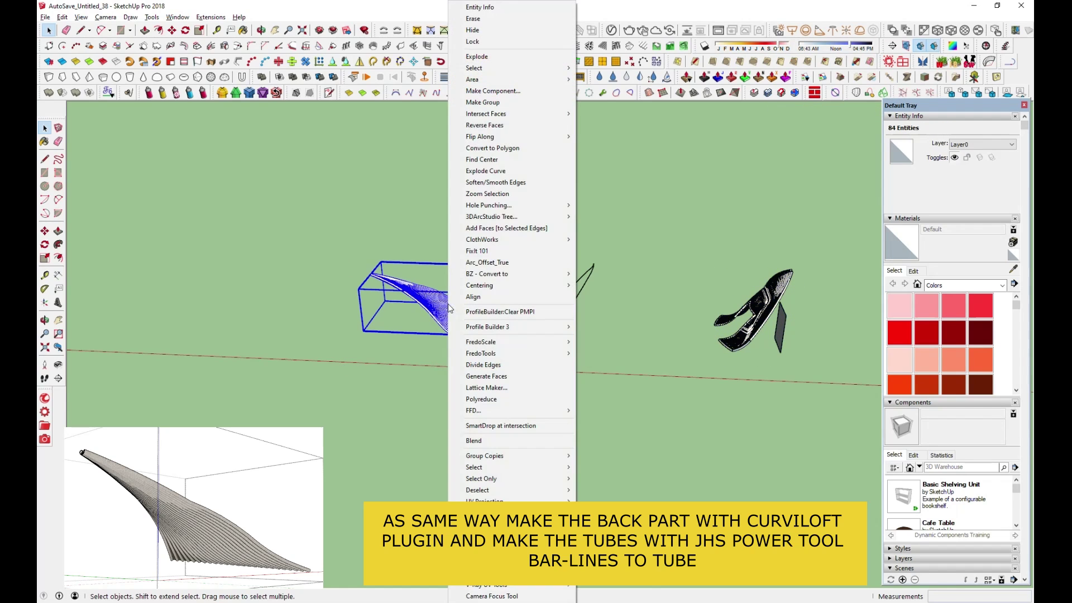
pyautogui.click(482, 103)
pyautogui.scroll(-4, 533, 326)
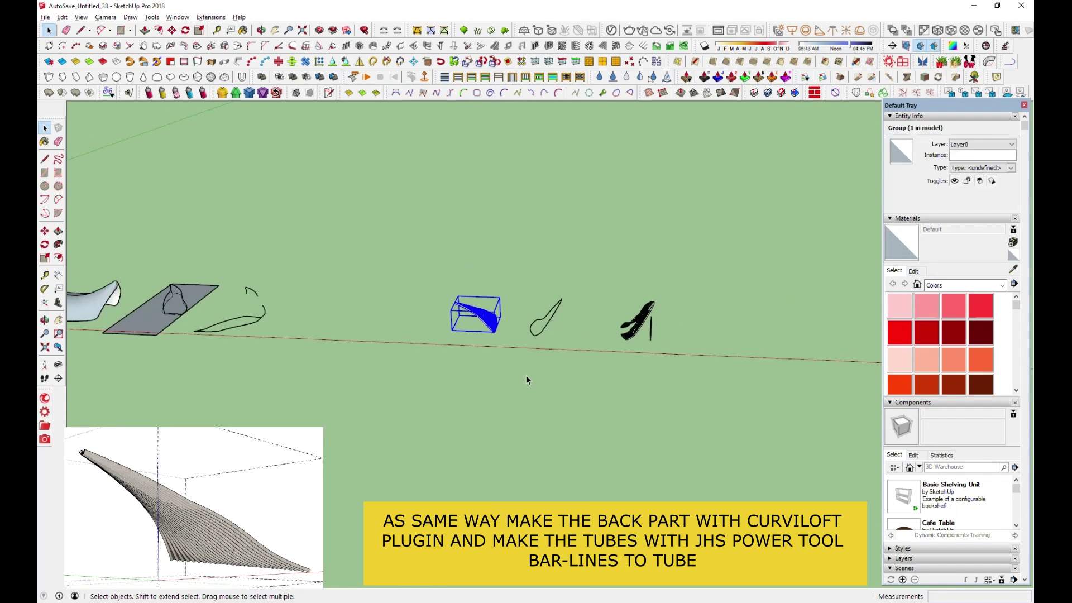
pyautogui.scroll(-2, 526, 376)
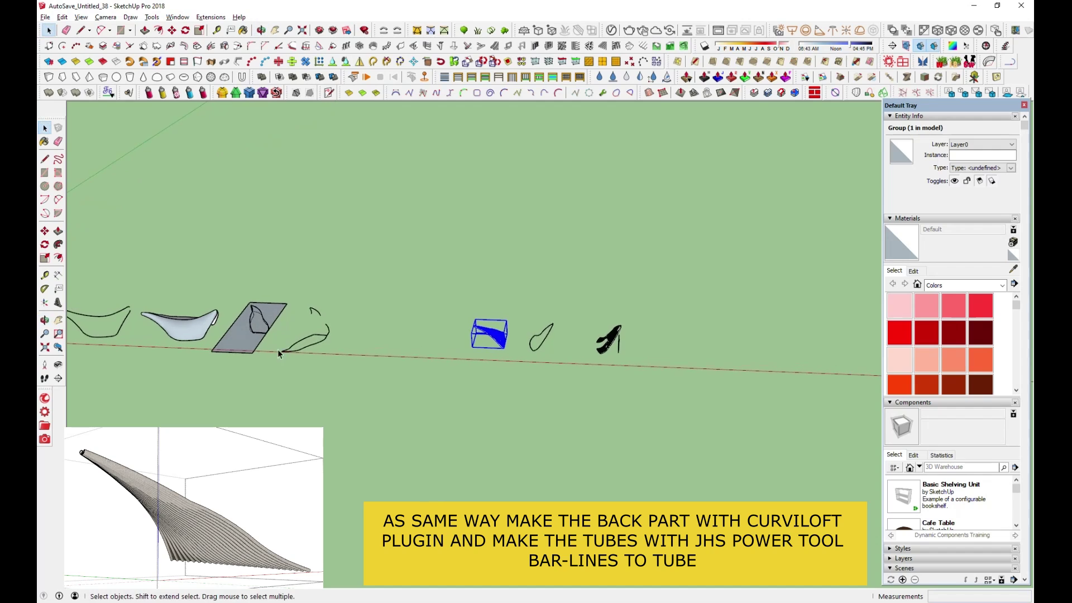
pyautogui.scroll(2, 207, 334)
pyautogui.scroll(-1, 493, 285)
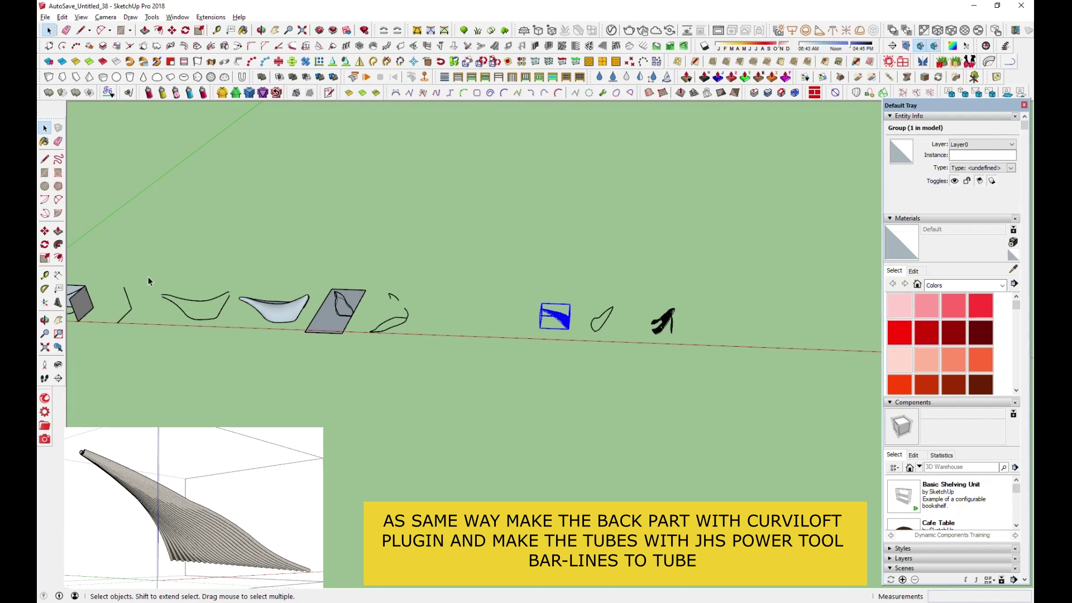
# Step: Reveal all hidden geometry with Edit > Unhide > All
pyautogui.click(65, 17)
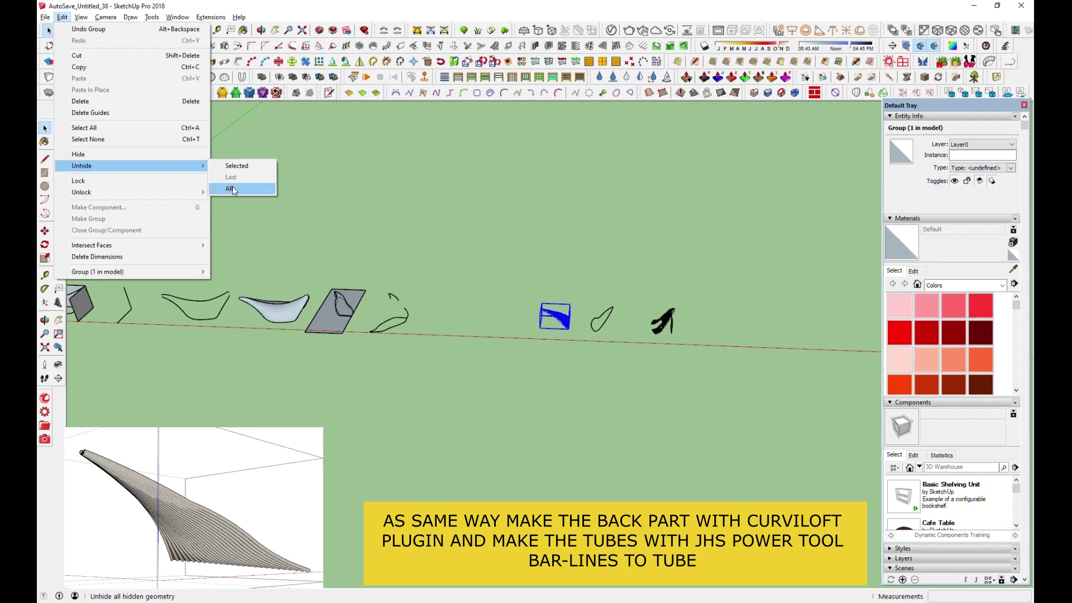
pyautogui.click(233, 190)
pyautogui.scroll(2, 563, 316)
pyautogui.scroll(2, 591, 313)
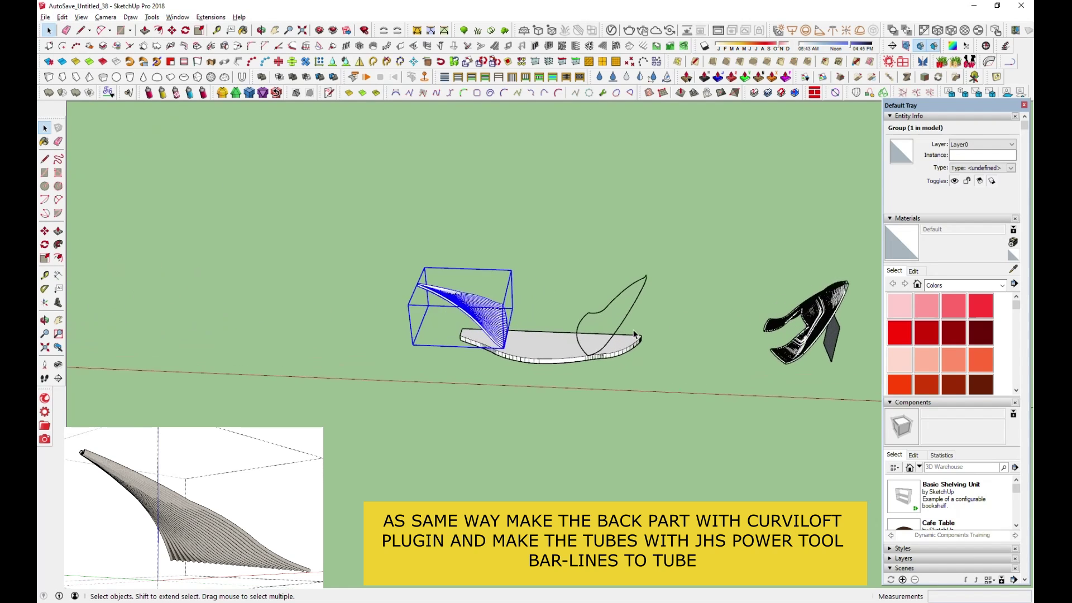
pyautogui.scroll(3, 614, 311)
pyautogui.moveTo(623, 311)
pyautogui.mouseDown(button='middle')
pyautogui.moveTo(665, 234)
pyautogui.moveTo(627, 321)
pyautogui.moveTo(469, 338)
pyautogui.mouseUp(button='middle')
# Step: Shift the body piece slightly and erase the lofted fin group
pyautogui.click(815, 312)
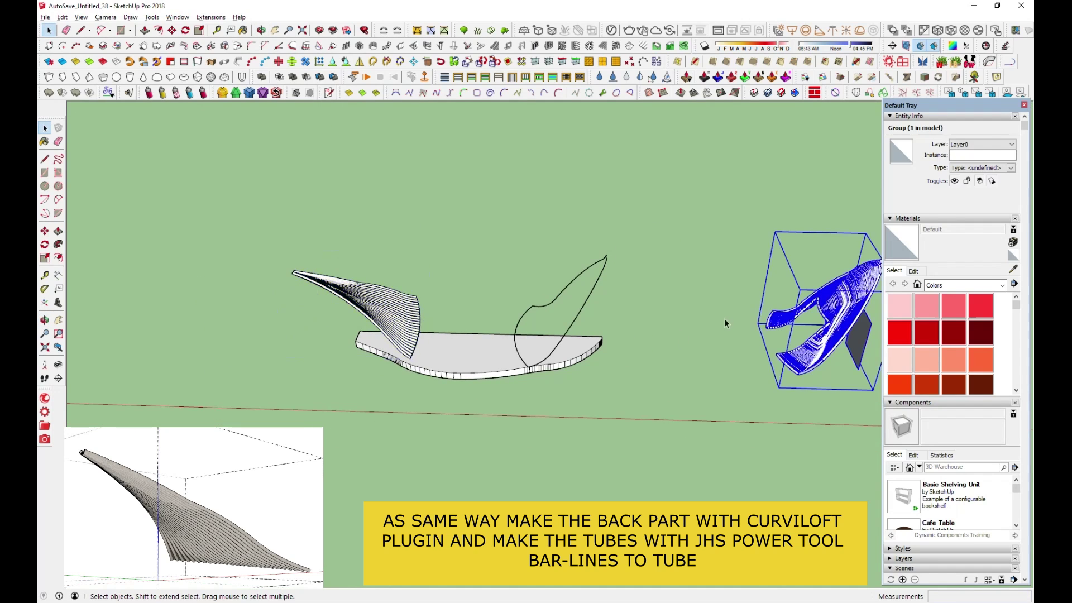
pyautogui.moveTo(725, 318); pyautogui.dragTo(562, 234, button='middle')
pyautogui.press('m')
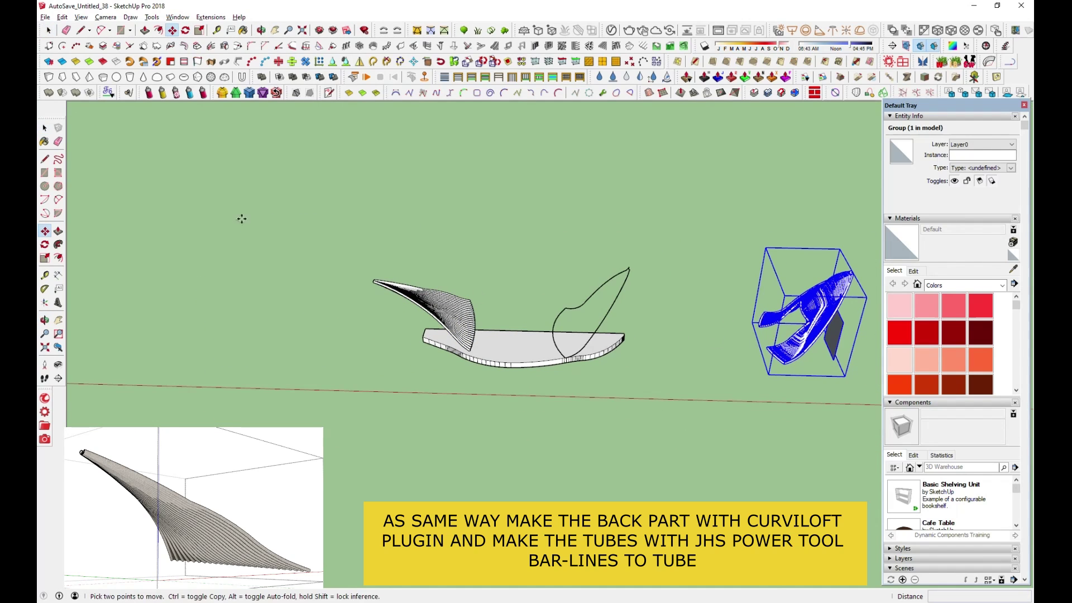
pyautogui.press('space')
pyautogui.click(462, 316)
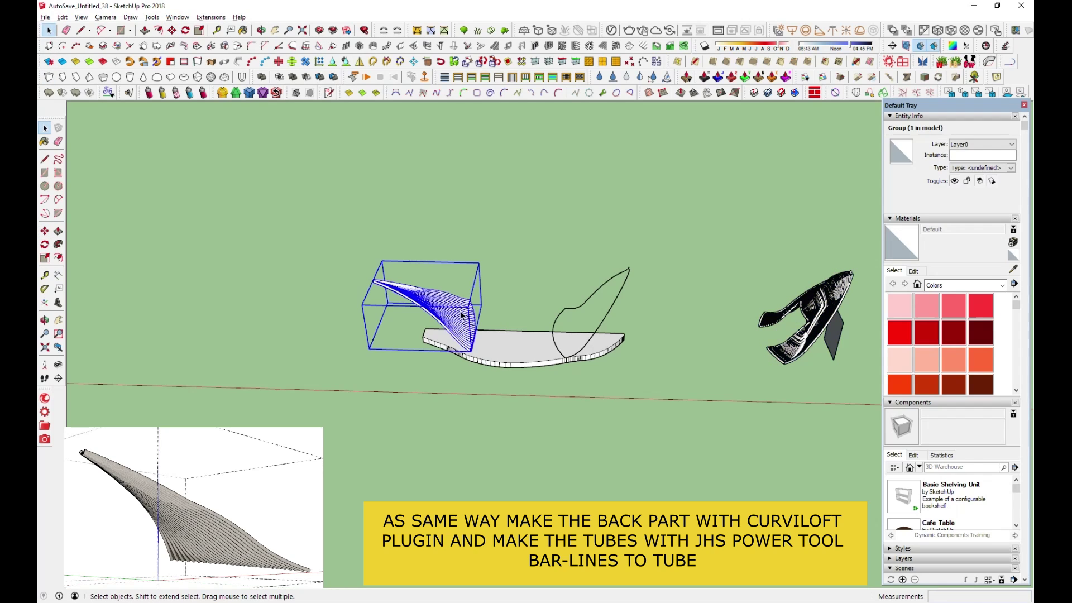
pyautogui.rightClick(461, 315)
pyautogui.click(504, 101)
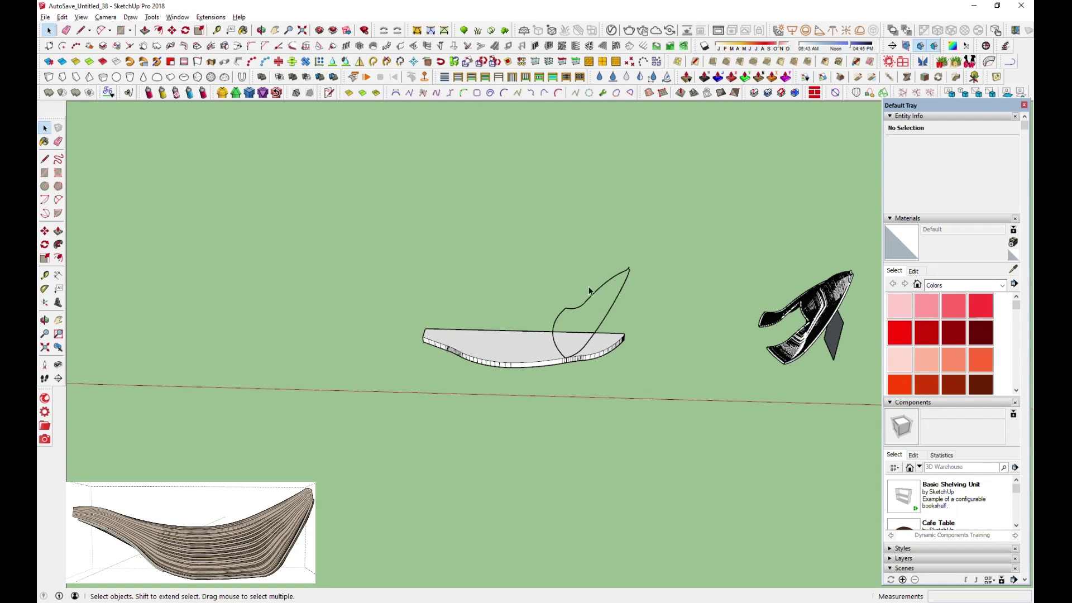
# Step: Clear the stray arc selection above the slab and zoom out to the profile row
pyautogui.click(623, 274)
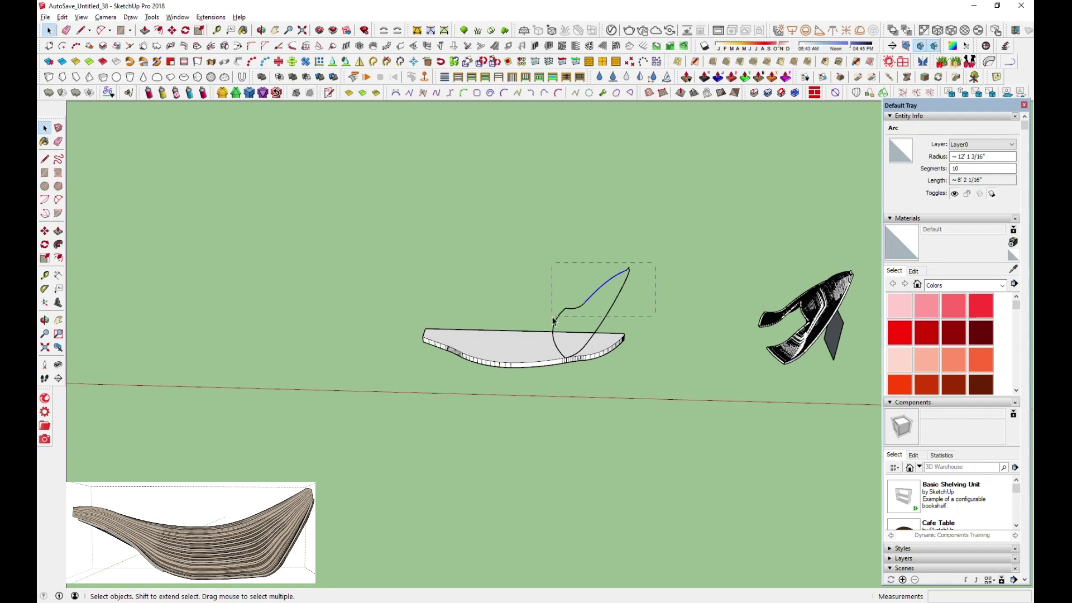
pyautogui.press('Escape')
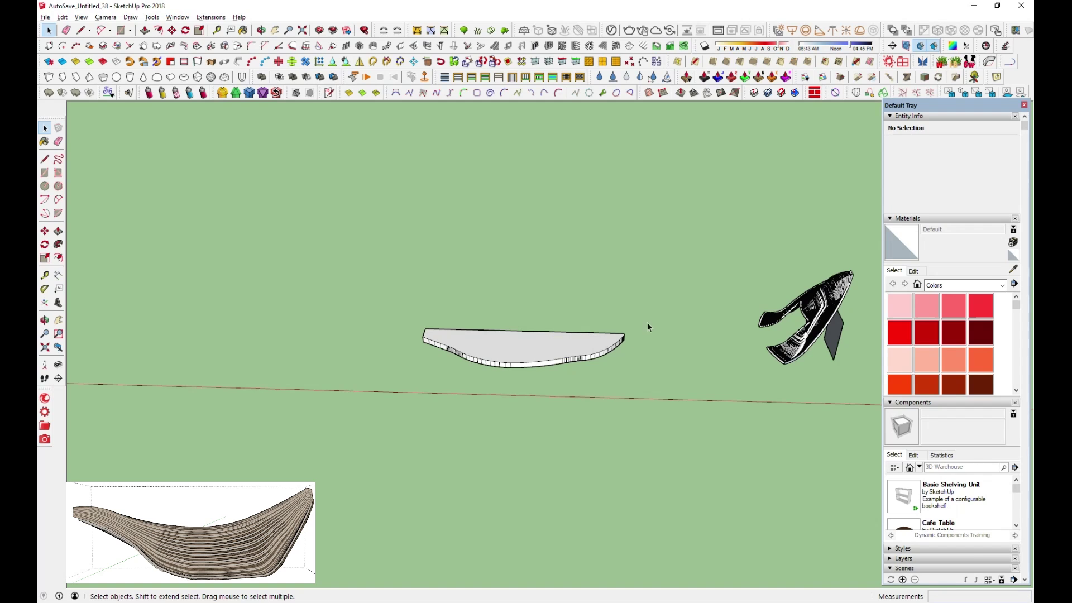
pyautogui.scroll(-3, 652, 320)
pyautogui.scroll(-2, 650, 320)
pyautogui.scroll(-2, 649, 321)
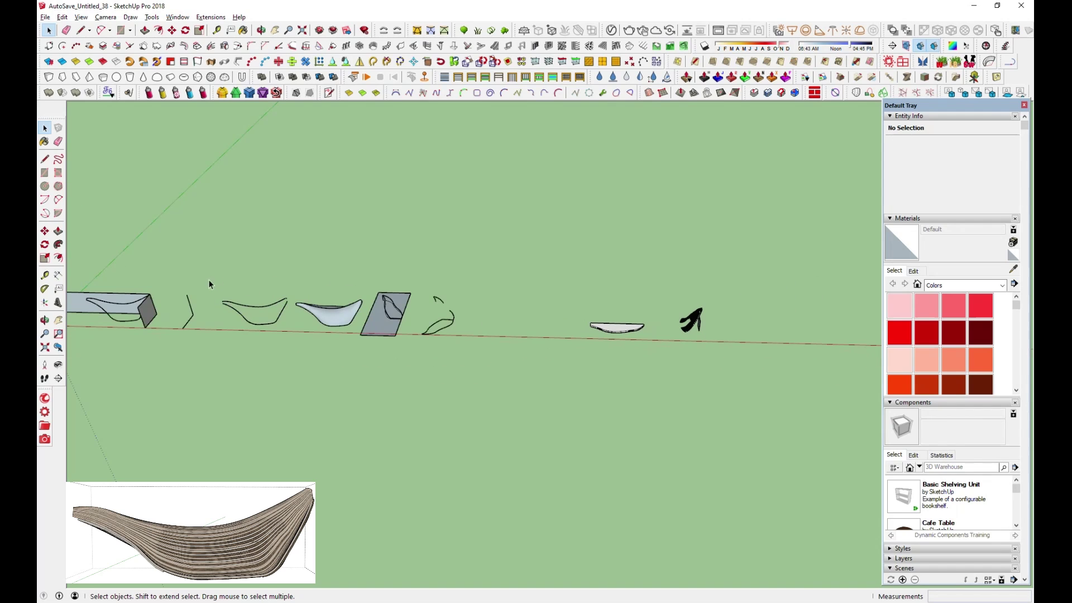
# Step: Copy the body profile curve up above the white base slab beside the fin curve
pyautogui.moveTo(287, 361); pyautogui.dragTo(297, 362)
pyautogui.press('m')
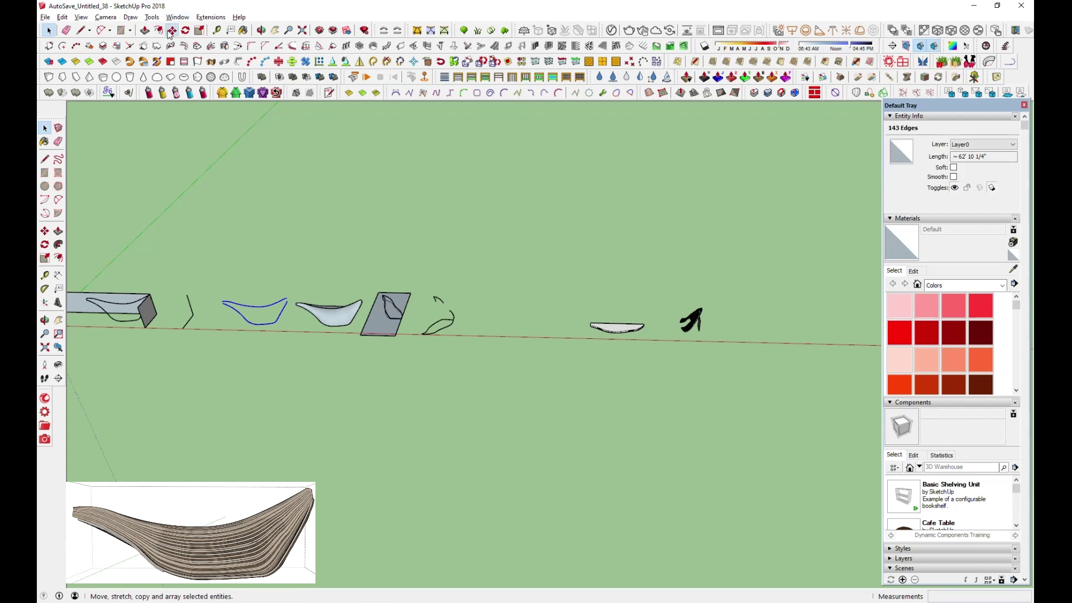
pyautogui.press('ctrl')
pyautogui.click(260, 340)
pyautogui.scroll(2, 620, 341)
pyautogui.scroll(2, 619, 342)
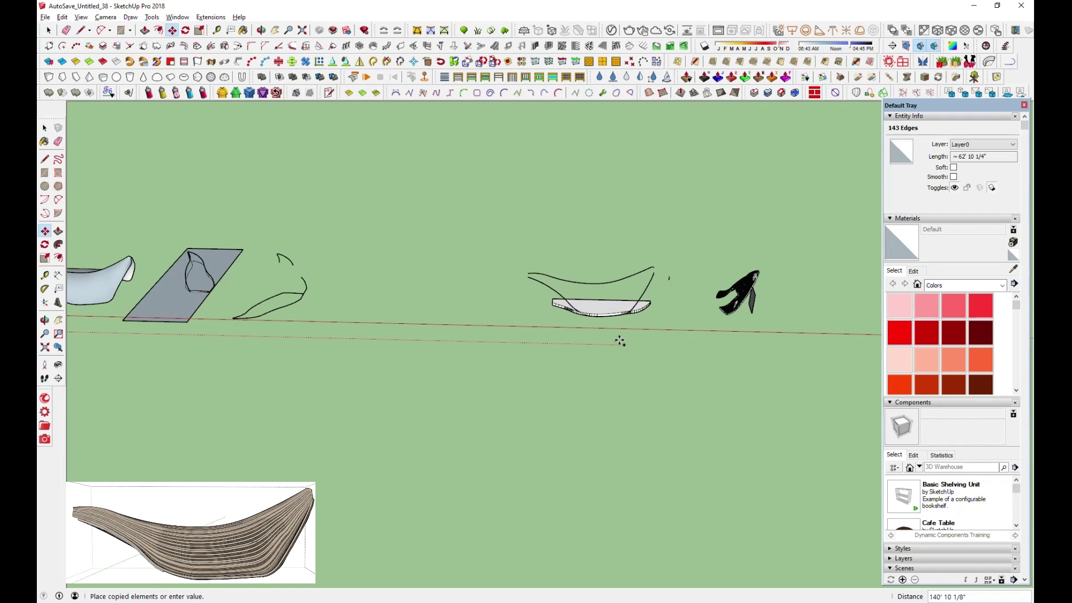
pyautogui.click(619, 342)
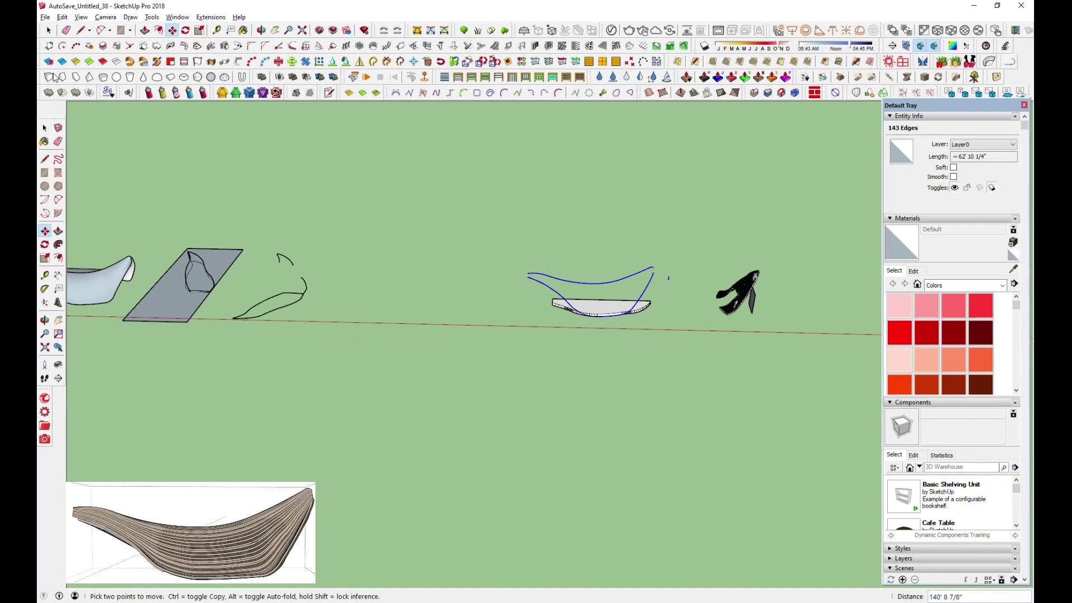
pyautogui.press('space')
pyautogui.scroll(2, 656, 279)
pyautogui.scroll(2, 671, 279)
pyautogui.click(657, 290)
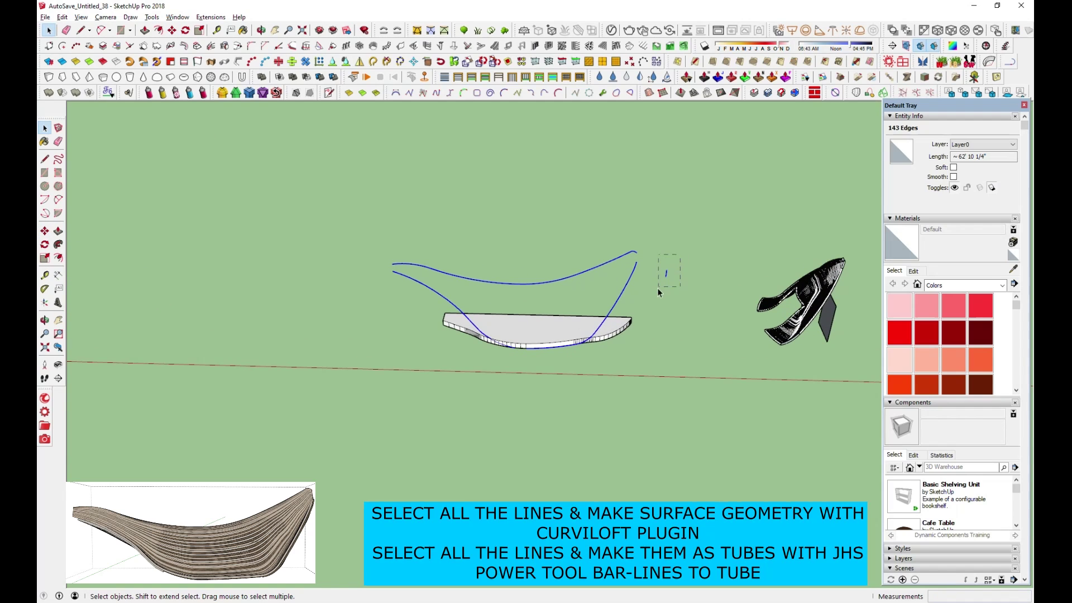
# Step: Select the curves over the base and start a Curviloft skin loft across them
pyautogui.click(629, 282)
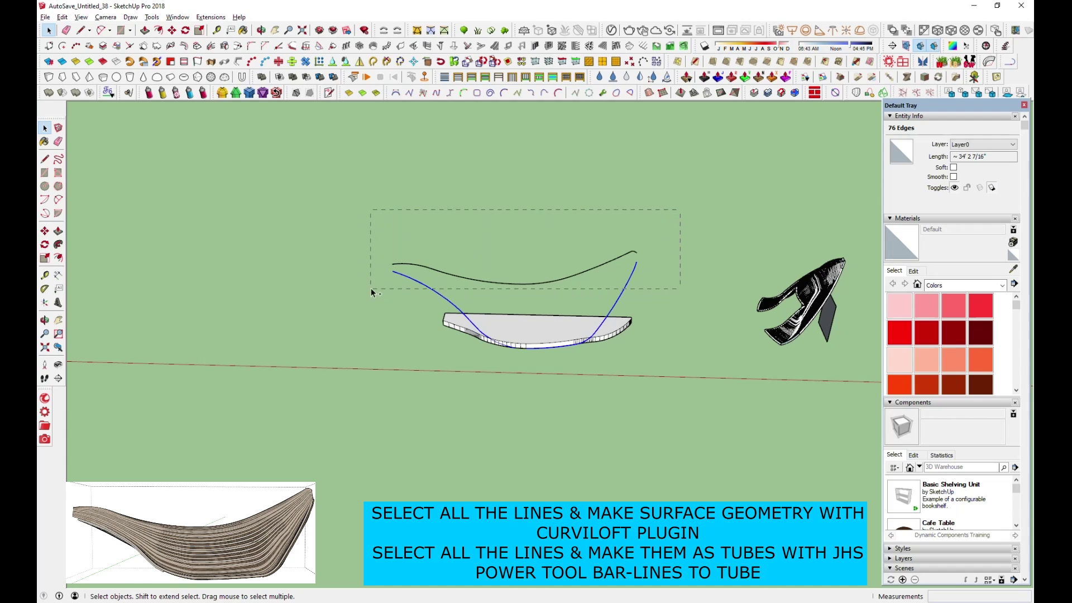
pyautogui.moveTo(533, 299); pyautogui.dragTo(454, 359, button='middle')
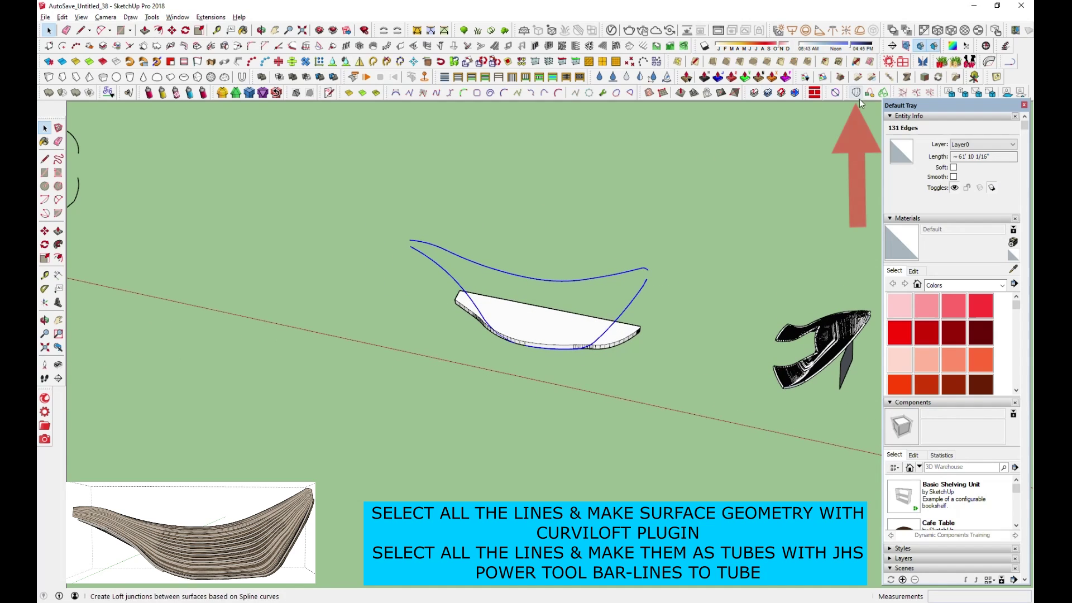
pyautogui.click(882, 94)
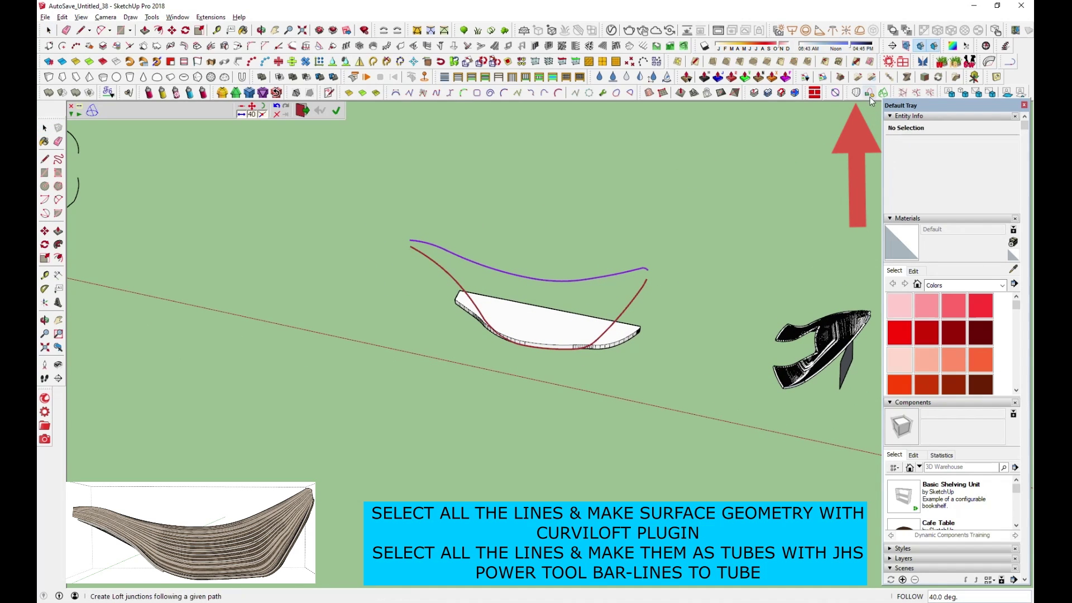
pyautogui.scroll(2, 622, 300)
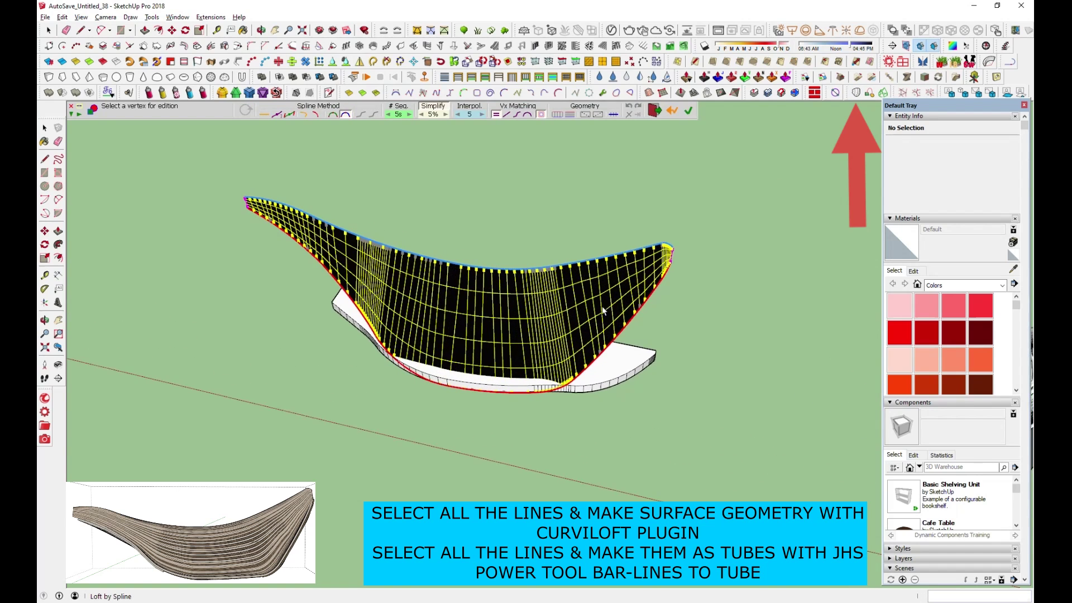
pyautogui.click(409, 115)
pyautogui.moveTo(369, 193); pyautogui.dragTo(343, 301, button='middle')
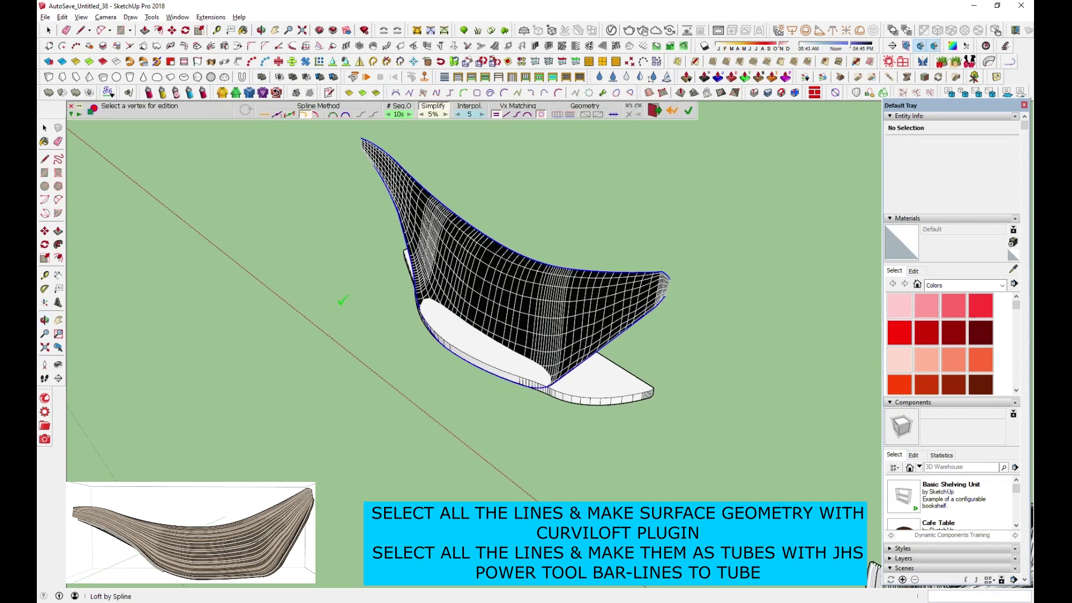
# Step: Set the loft to 50 segments with contour-curve geometry and validate it
pyautogui.click(320, 116)
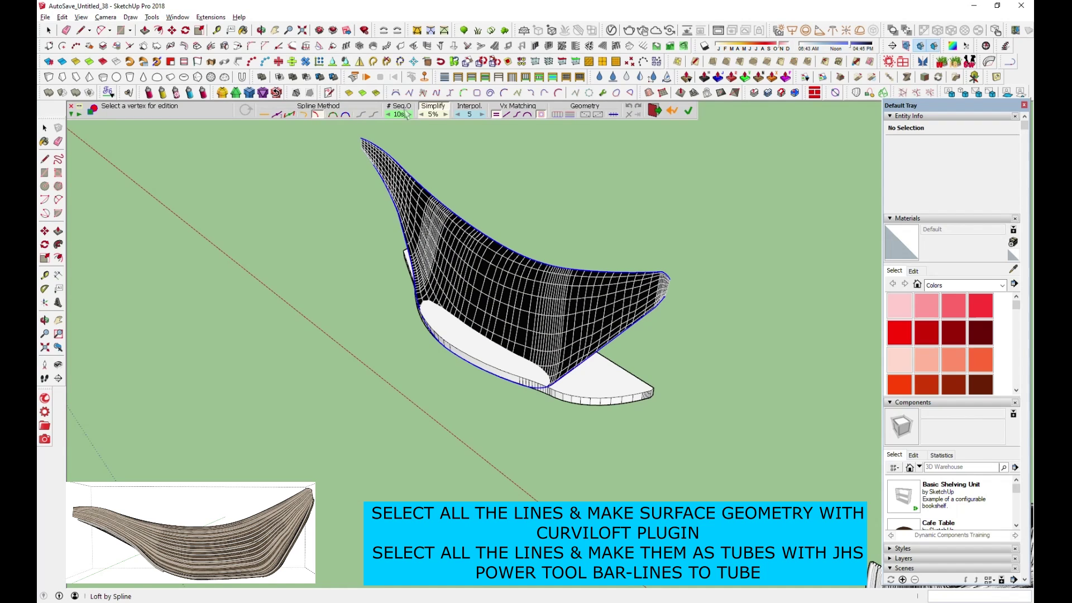
pyautogui.click(413, 115)
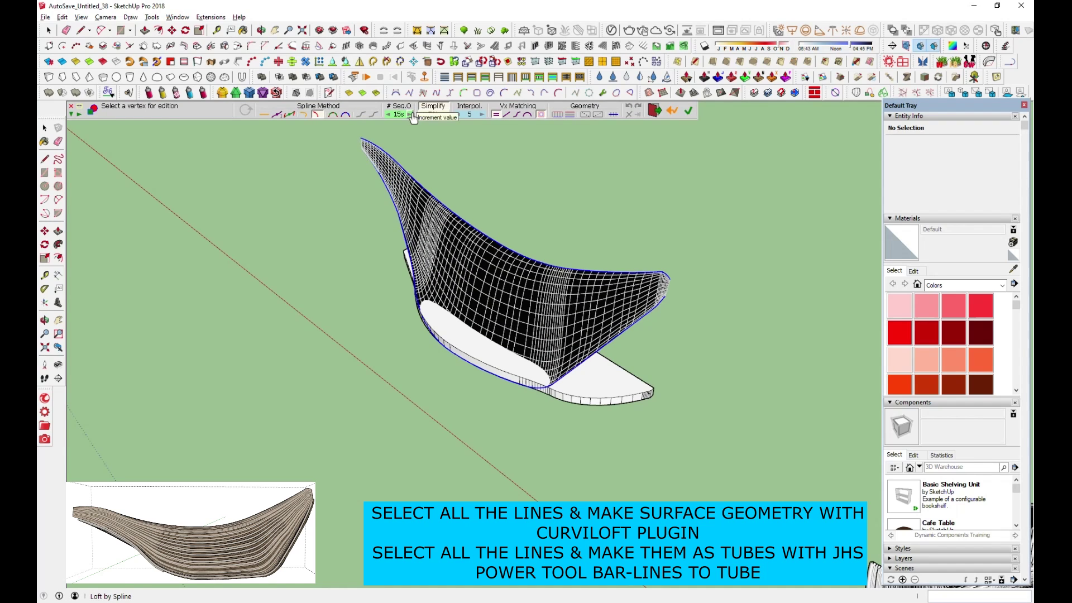
pyautogui.click(413, 115)
pyautogui.click(413, 114)
pyautogui.click(413, 114)
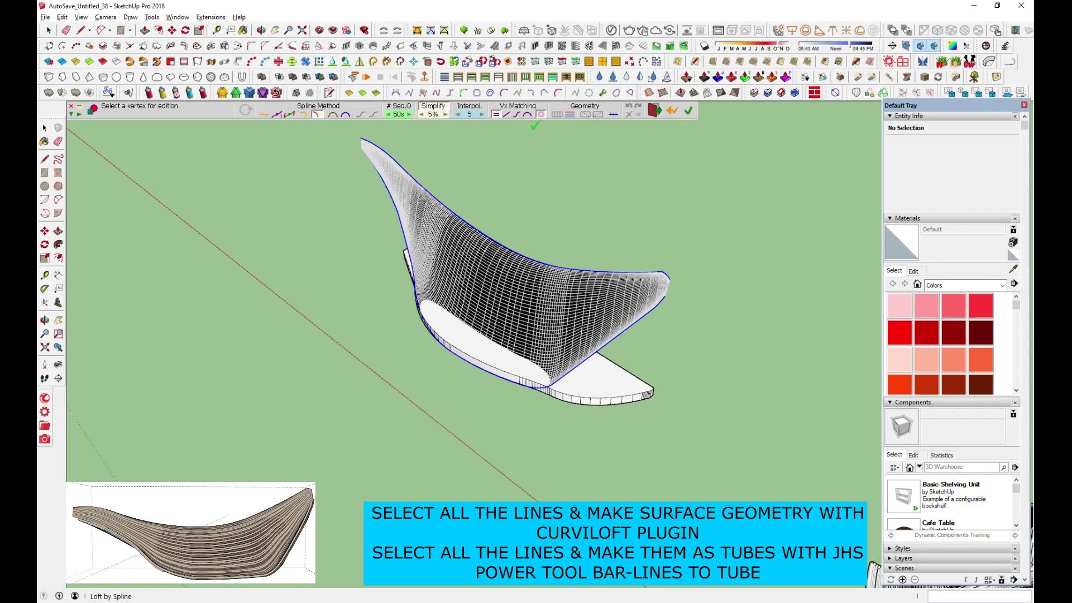
pyautogui.click(570, 115)
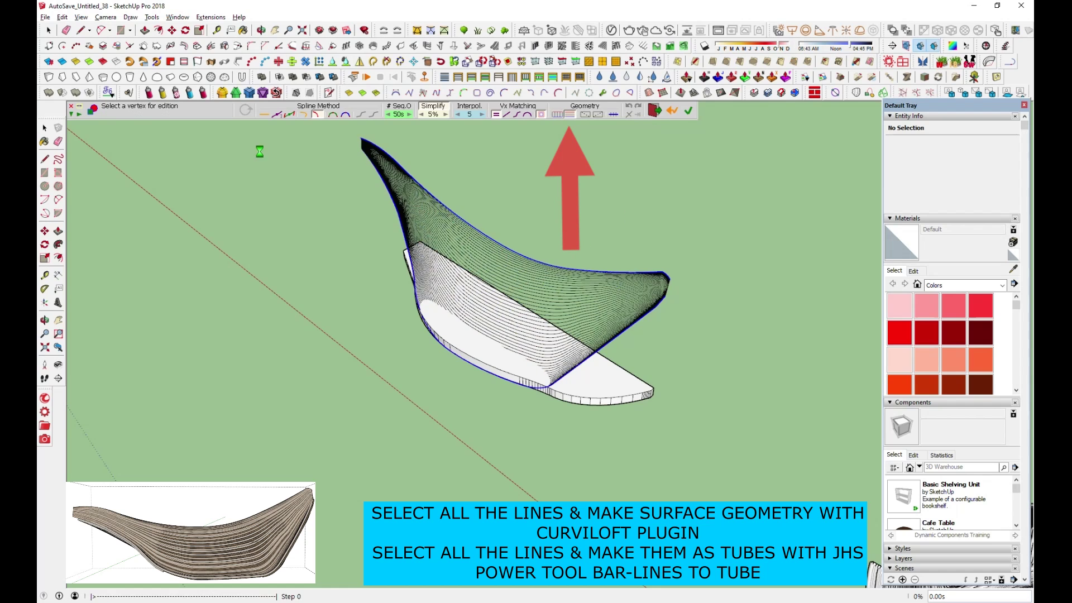
pyautogui.click(48, 32)
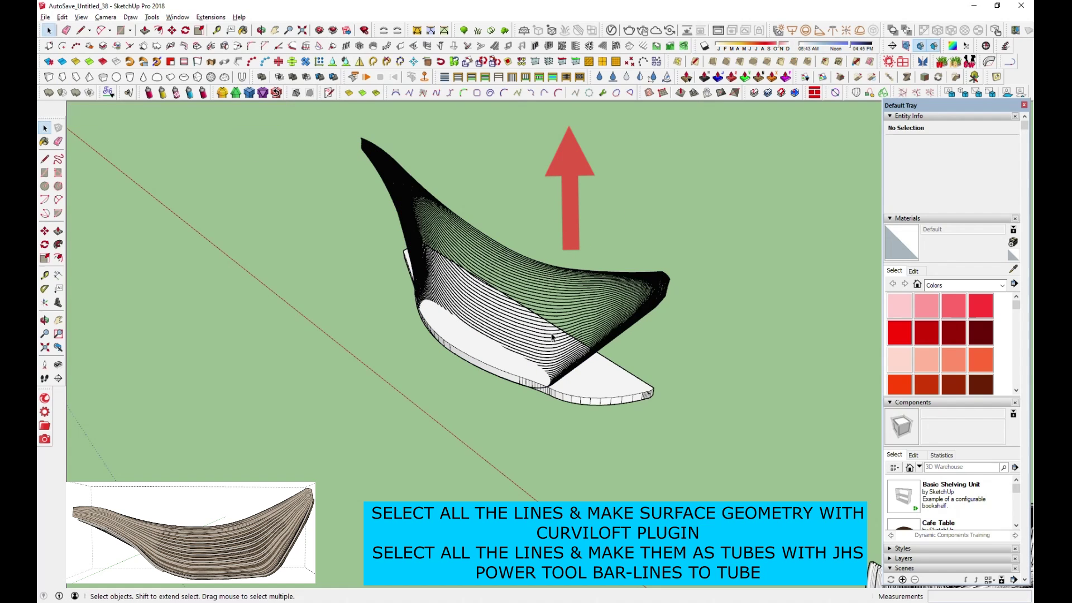
# Step: Open the loft group, save the model, and tube one contour curve
pyautogui.doubleClick(556, 302)
pyautogui.click(557, 302)
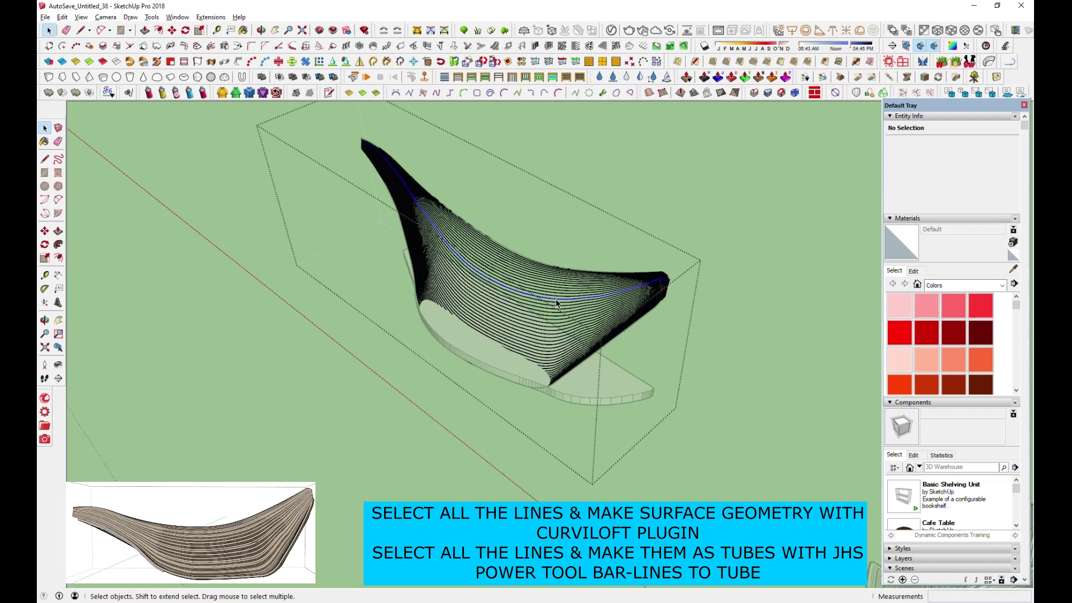
pyautogui.click(45, 19)
pyautogui.click(111, 66)
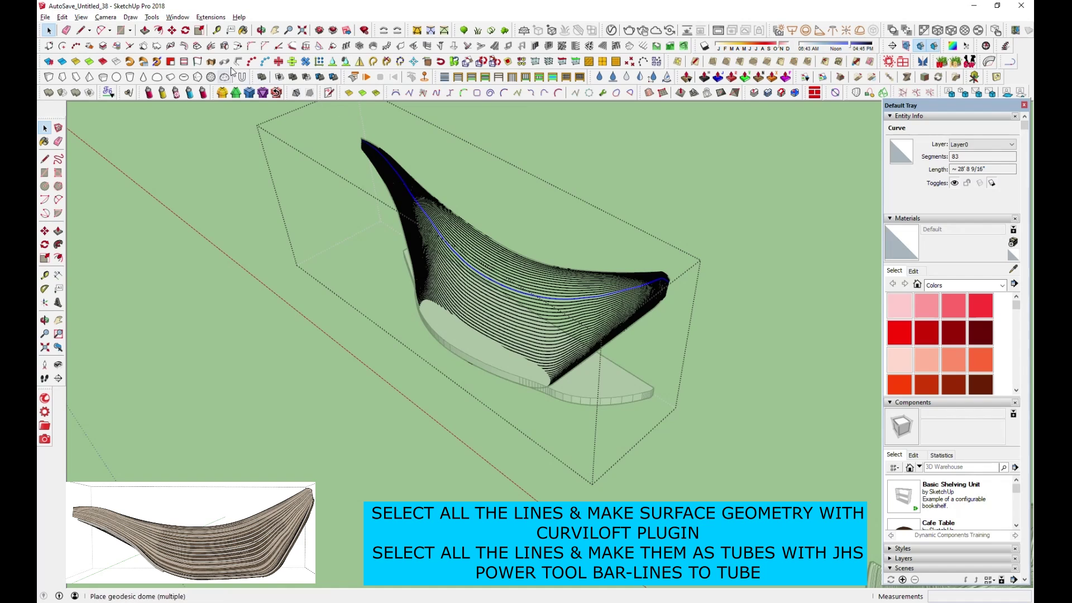
pyautogui.click(489, 357)
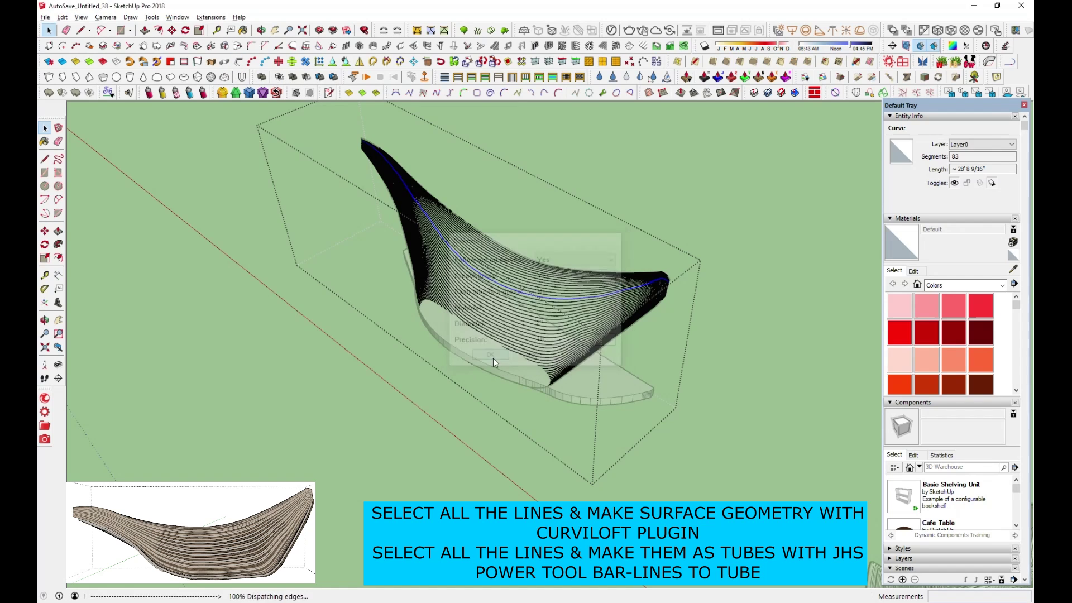
pyautogui.scroll(2, 617, 309)
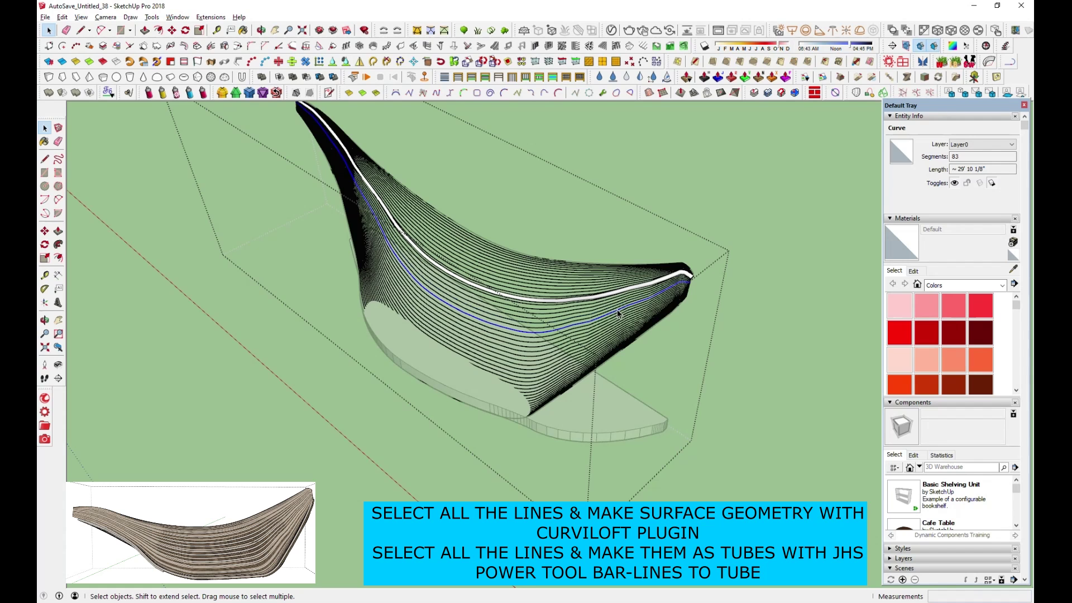
pyautogui.scroll(-3, 438, 390)
# Step: Convert all remaining contour lines of the loft into 2" tubes with precision 10
pyautogui.moveTo(339, 211); pyautogui.dragTo(519, 404)
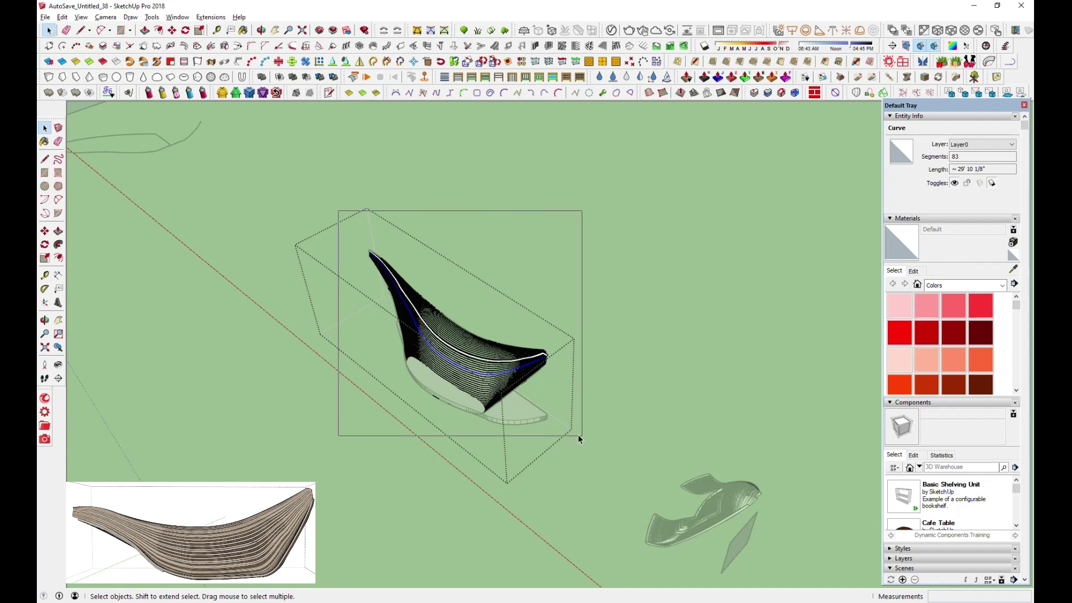
pyautogui.moveTo(577, 434); pyautogui.dragTo(579, 435)
pyautogui.scroll(2, 541, 364)
pyautogui.scroll(4, 540, 364)
pyautogui.keyDown('shift'); pyautogui.click(318, 184); pyautogui.keyUp('shift')
pyautogui.scroll(-2, 321, 171)
pyautogui.scroll(-4, 545, 376)
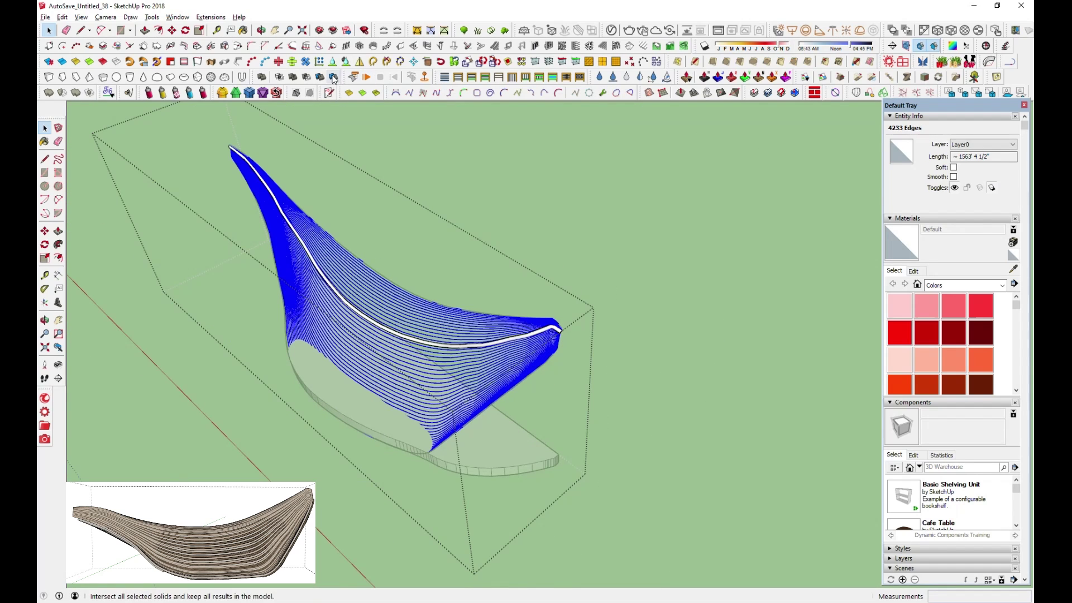
pyautogui.click(240, 66)
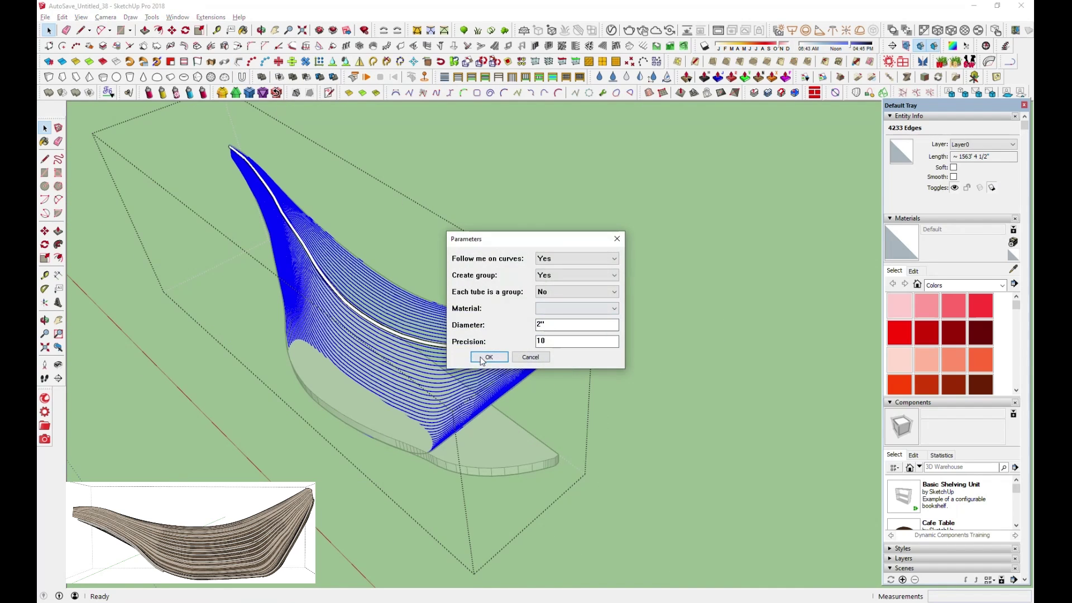
pyautogui.press('Return')
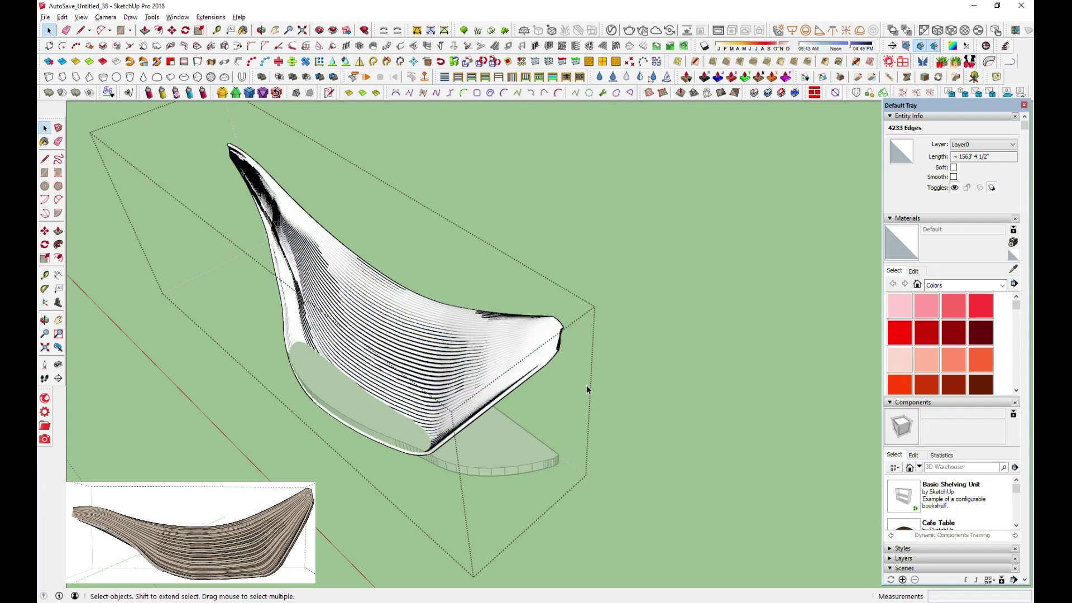
pyautogui.click(580, 422)
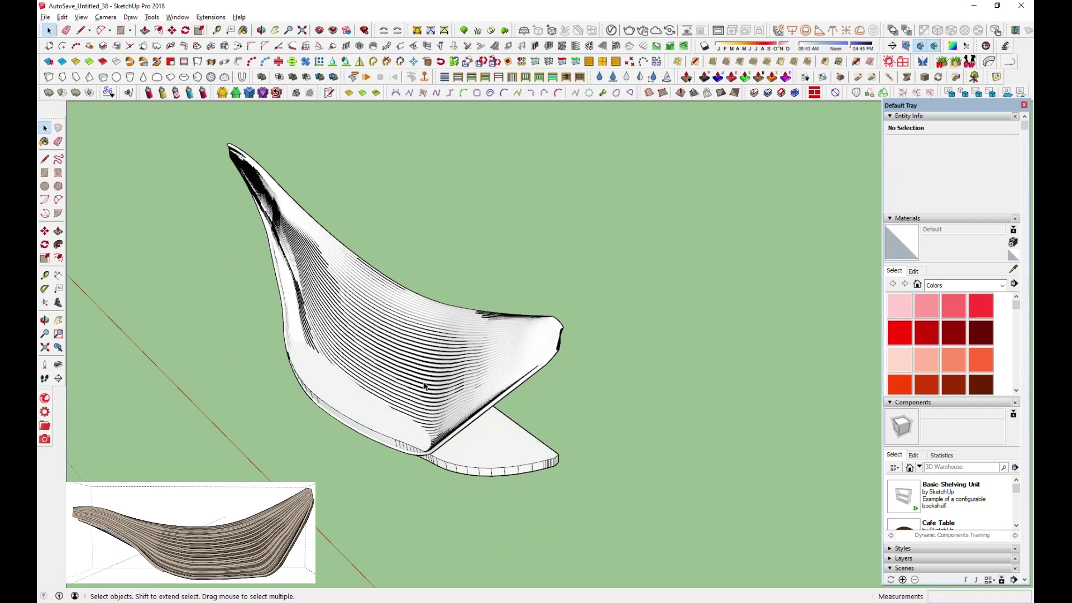
# Step: Scale the tube group about 1.5 times along the green axis, then orbit to check
pyautogui.click(335, 279)
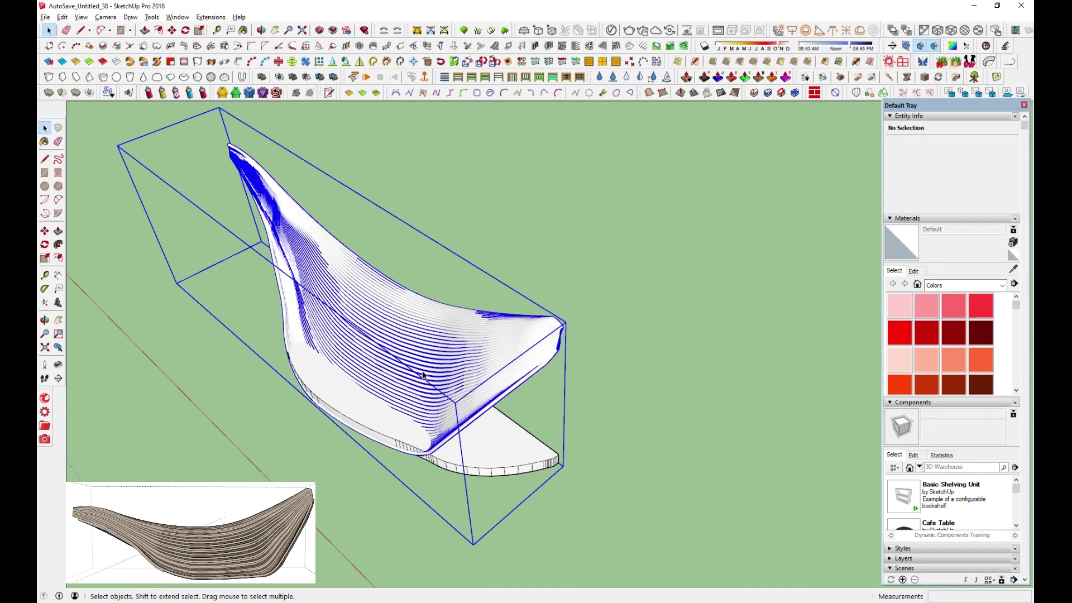
pyautogui.click(200, 32)
pyautogui.click(279, 328)
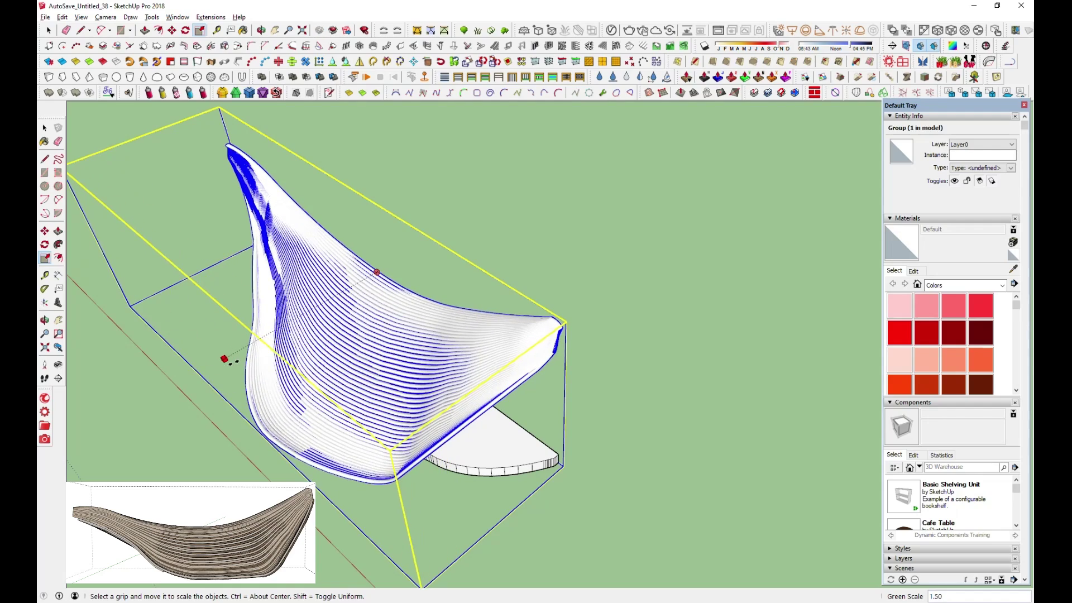
pyautogui.moveTo(230, 355)
pyautogui.mouseDown(button='middle')
pyautogui.moveTo(406, 231)
pyautogui.moveTo(564, 271)
pyautogui.moveTo(679, 388)
pyautogui.moveTo(565, 558)
pyautogui.moveTo(475, 568)
pyautogui.moveTo(413, 199)
pyautogui.moveTo(567, 162)
pyautogui.moveTo(626, 273)
pyautogui.mouseUp(button='middle')
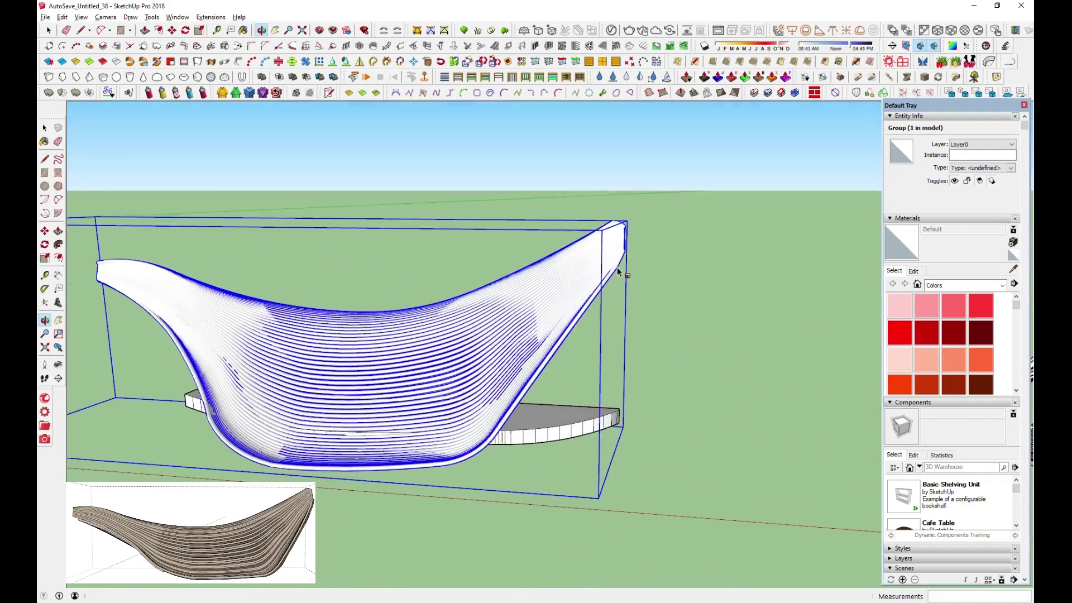
# Step: Move the black fin piece left along the red axis onto the end of the body
pyautogui.click(49, 31)
pyautogui.scroll(-5, 672, 313)
pyautogui.moveTo(526, 306); pyautogui.dragTo(496, 352, button='middle')
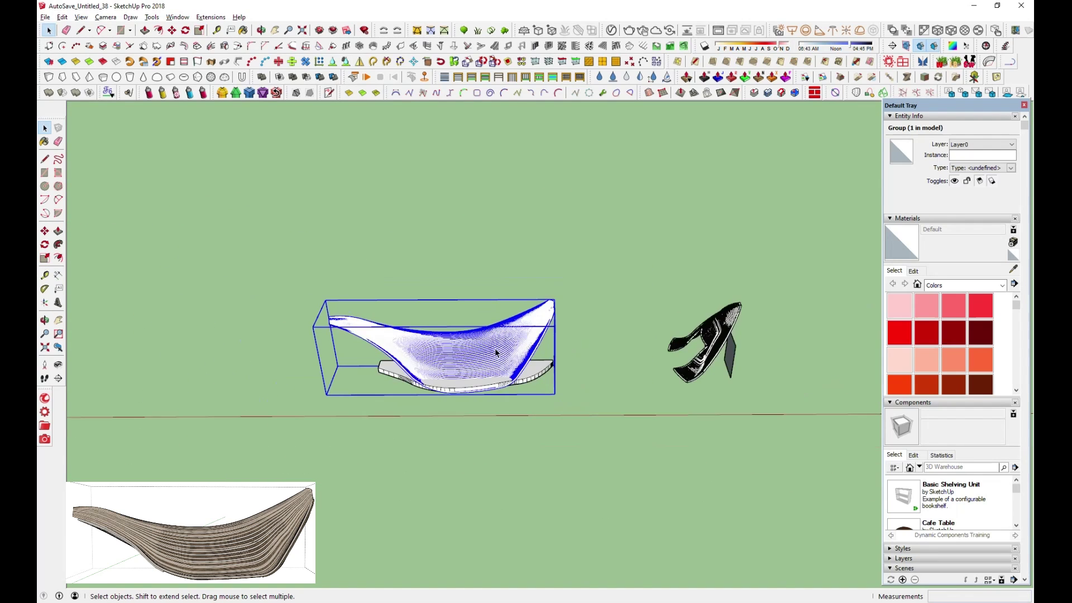
pyautogui.moveTo(629, 269); pyautogui.dragTo(791, 438)
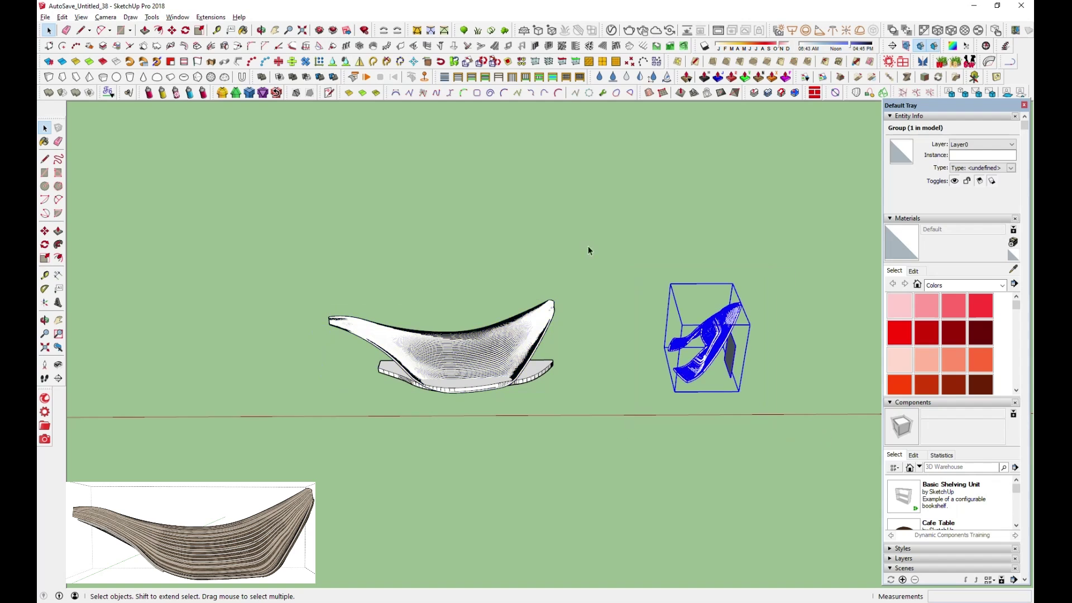
pyautogui.click(172, 30)
pyautogui.click(770, 412)
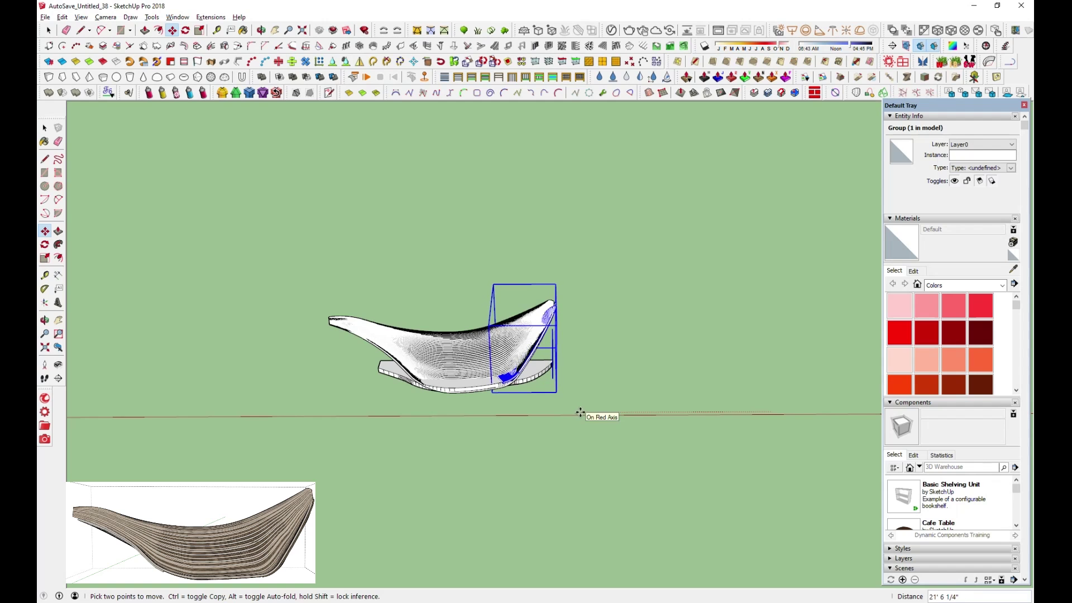
# Step: Zoom and orbit around the fin to check its alignment with the body
pyautogui.scroll(2, 524, 369)
pyautogui.scroll(2, 527, 370)
pyautogui.scroll(2, 559, 364)
pyautogui.moveTo(559, 363)
pyautogui.mouseDown(button='middle')
pyautogui.moveTo(248, 390)
pyautogui.moveTo(564, 274)
pyautogui.mouseUp(button='middle')
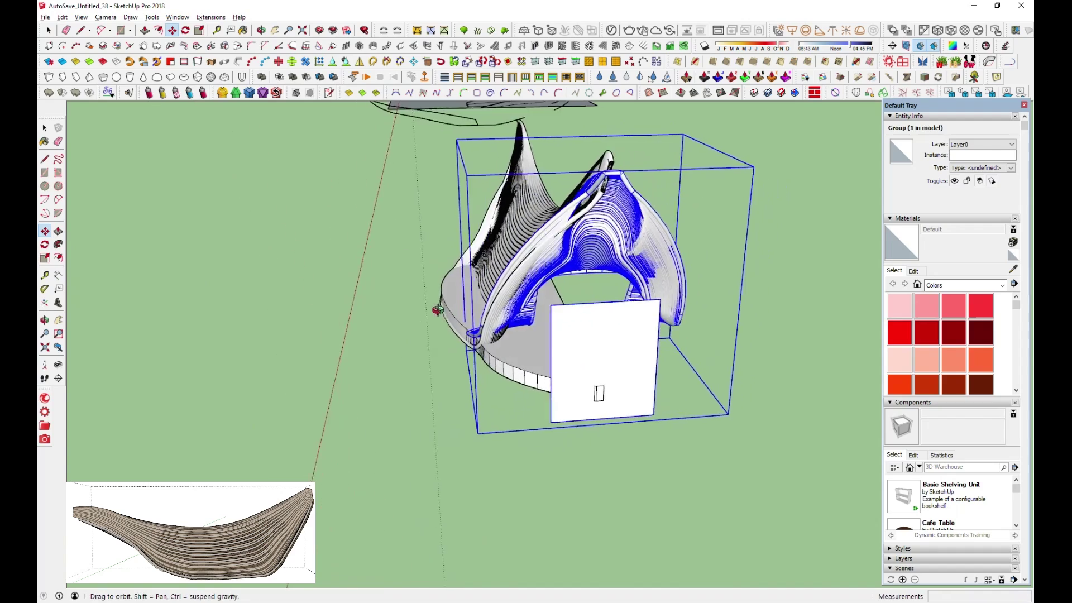
pyautogui.scroll(2, 571, 260)
pyautogui.scroll(1, 571, 260)
pyautogui.scroll(2, 572, 267)
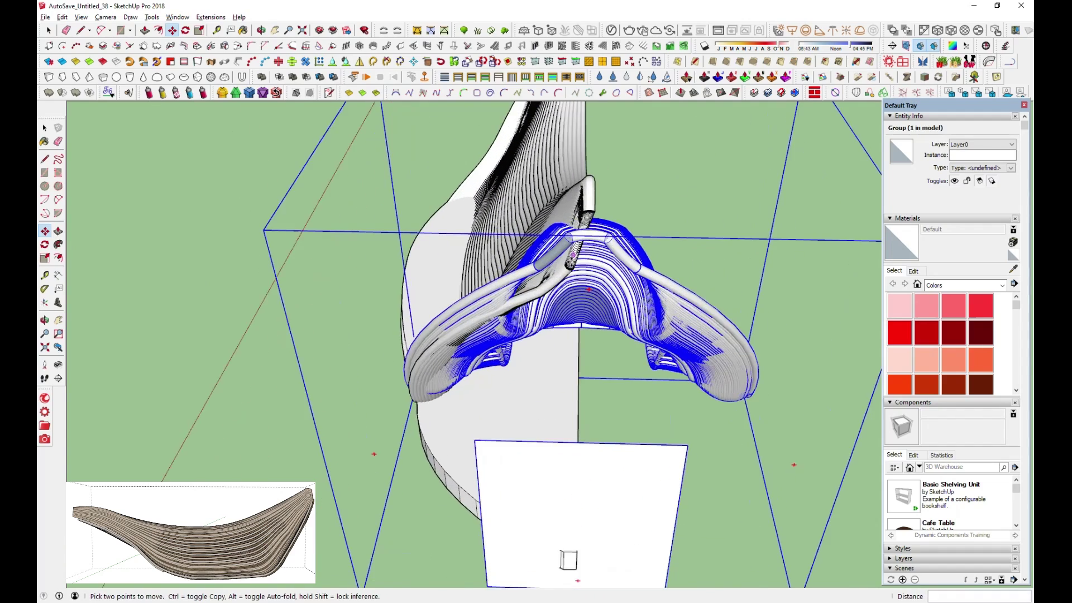
pyautogui.scroll(1, 573, 285)
pyautogui.scroll(1, 574, 301)
pyautogui.moveTo(574, 301); pyautogui.dragTo(578, 323, button='middle')
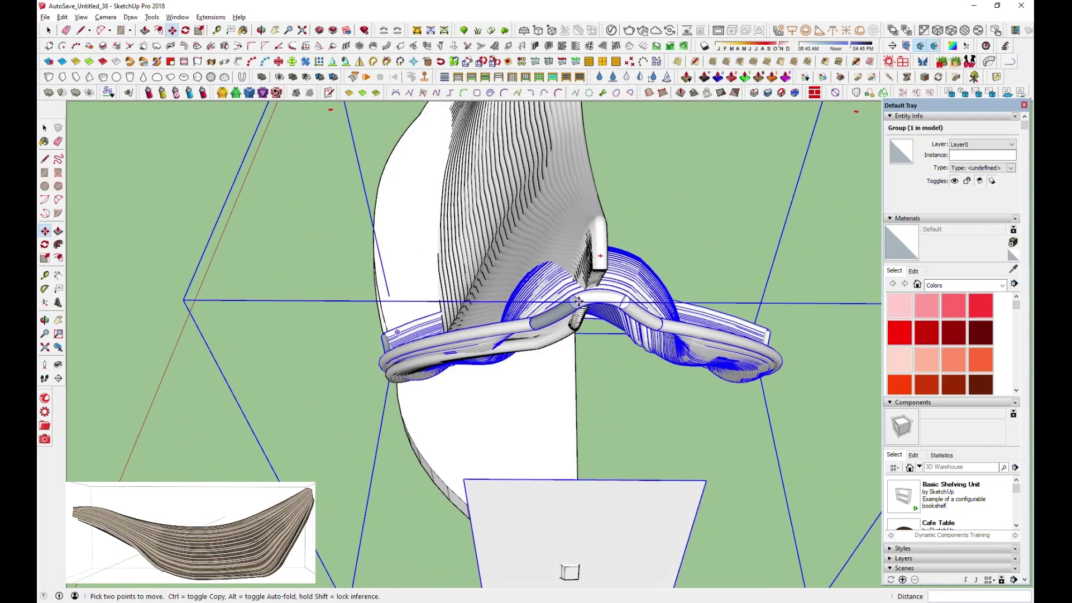
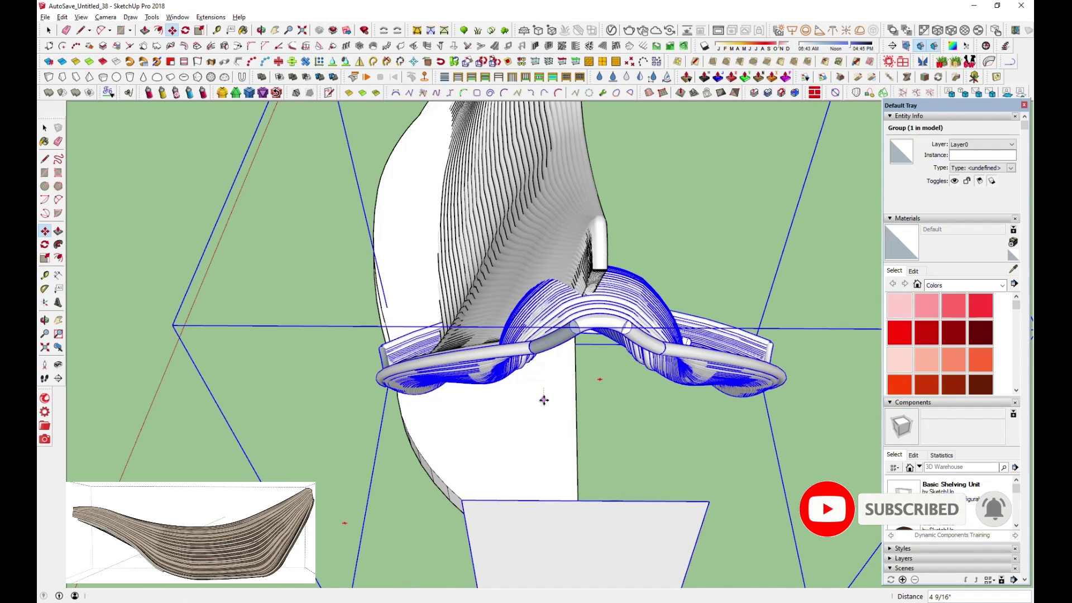
# Step: Move the selected ribbon group down and left so its tube runs along the base edge
pyautogui.moveTo(543, 401); pyautogui.dragTo(728, 236, button='middle')
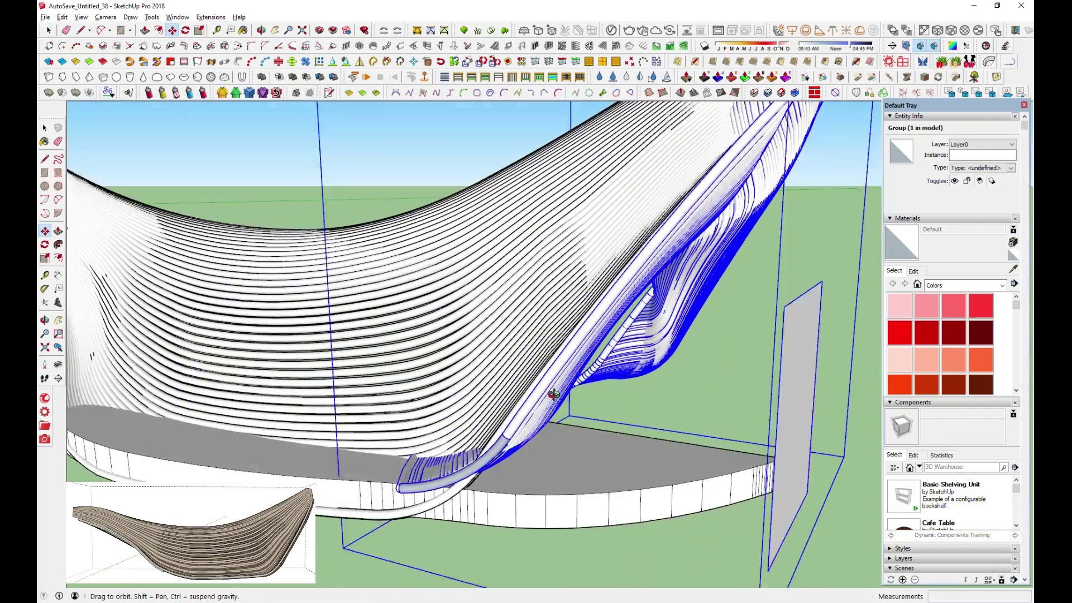
pyautogui.moveTo(728, 237); pyautogui.dragTo(575, 390, button='middle')
pyautogui.moveTo(432, 481); pyautogui.dragTo(441, 511)
pyautogui.moveTo(441, 511); pyautogui.dragTo(587, 537, button='middle')
pyautogui.moveTo(587, 537); pyautogui.dragTo(542, 542)
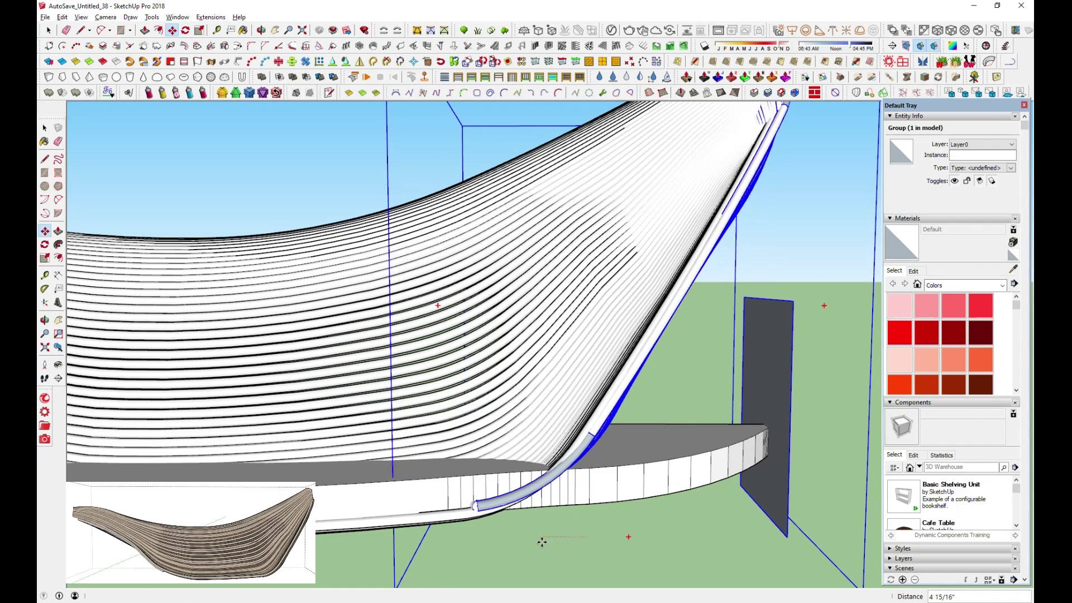
# Step: Orbit and zoom around the model to check the group's fit against the base slab
pyautogui.moveTo(542, 542); pyautogui.dragTo(386, 491, button='middle')
pyautogui.scroll(-5, 386, 490)
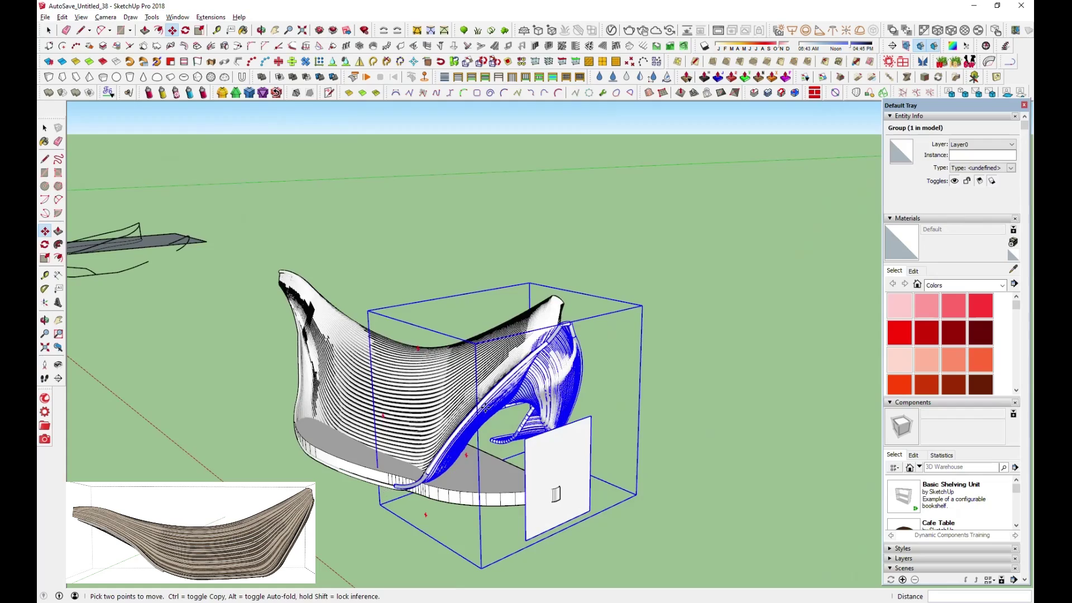
pyautogui.moveTo(485, 407)
pyautogui.mouseDown(button='middle')
pyautogui.moveTo(445, 389)
pyautogui.moveTo(443, 407)
pyautogui.mouseUp(button='middle')
pyautogui.scroll(5, 383, 371)
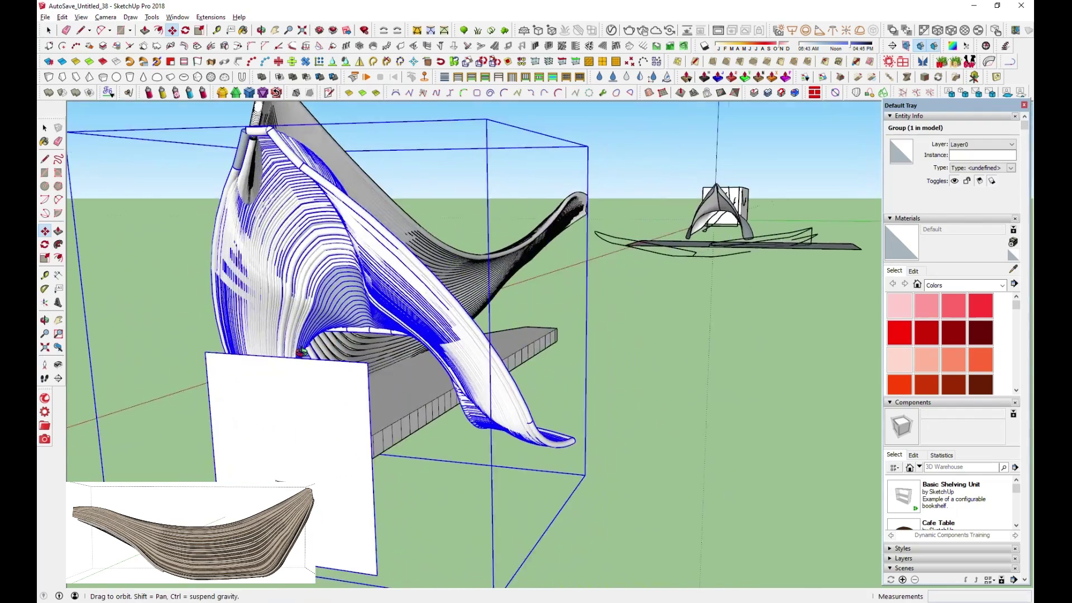
pyautogui.moveTo(302, 353)
pyautogui.mouseDown(button='middle')
pyautogui.moveTo(646, 306)
pyautogui.moveTo(540, 411)
pyautogui.mouseUp(button='middle')
pyautogui.scroll(2, 500, 444)
pyautogui.scroll(2, 508, 445)
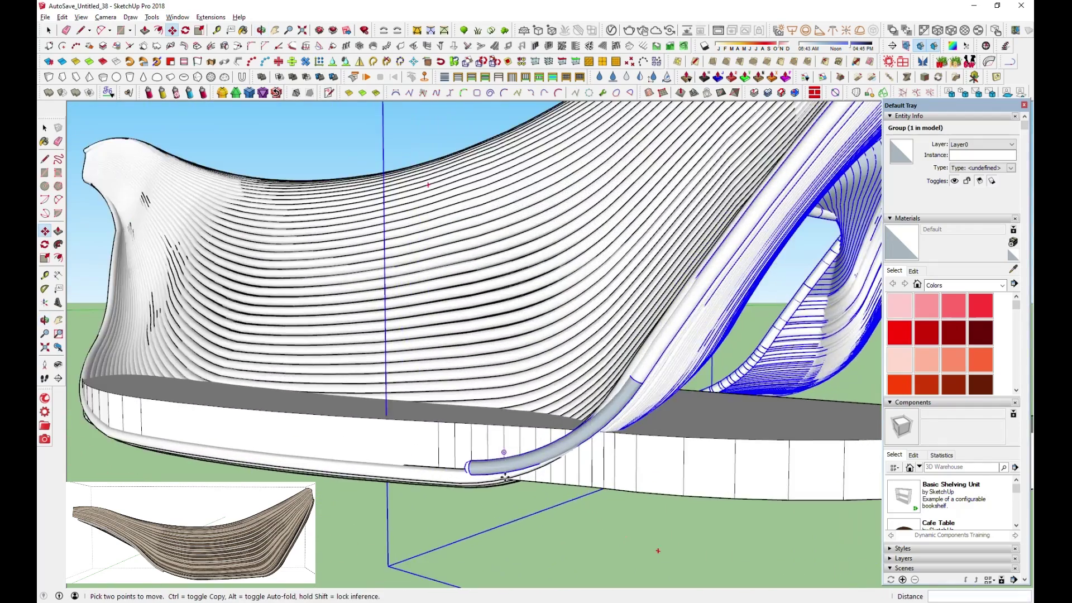
pyautogui.scroll(1, 519, 445)
pyautogui.moveTo(522, 445)
pyautogui.mouseDown(button='middle')
pyautogui.moveTo(557, 394)
pyautogui.moveTo(634, 402)
pyautogui.moveTo(634, 419)
pyautogui.mouseUp(button='middle')
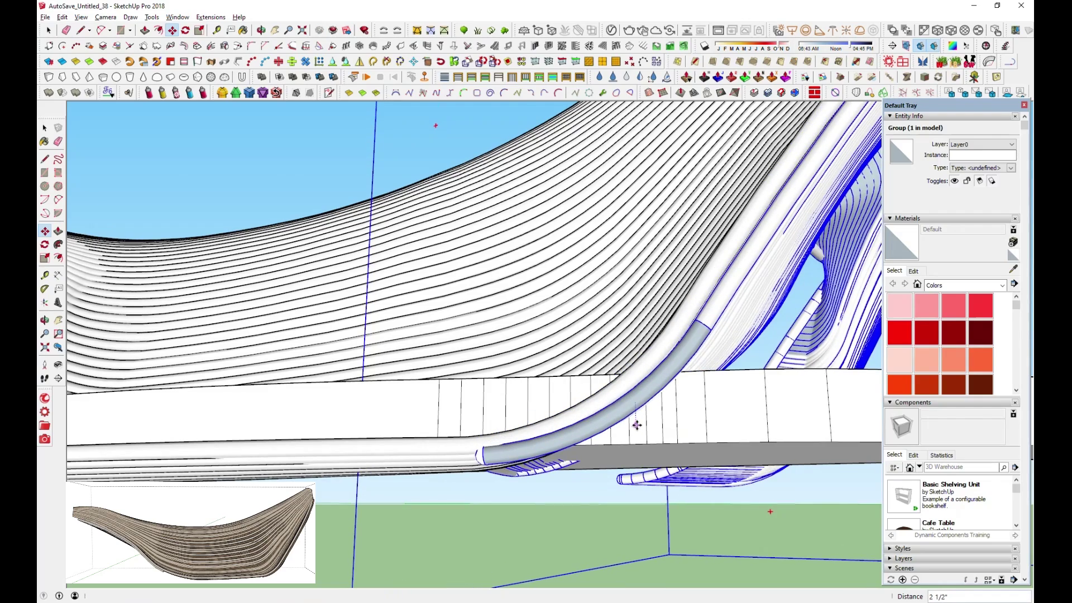
pyautogui.scroll(-5, 636, 425)
pyautogui.moveTo(636, 426)
pyautogui.mouseDown(button='middle')
pyautogui.moveTo(431, 481)
pyautogui.moveTo(342, 430)
pyautogui.mouseUp(button='middle')
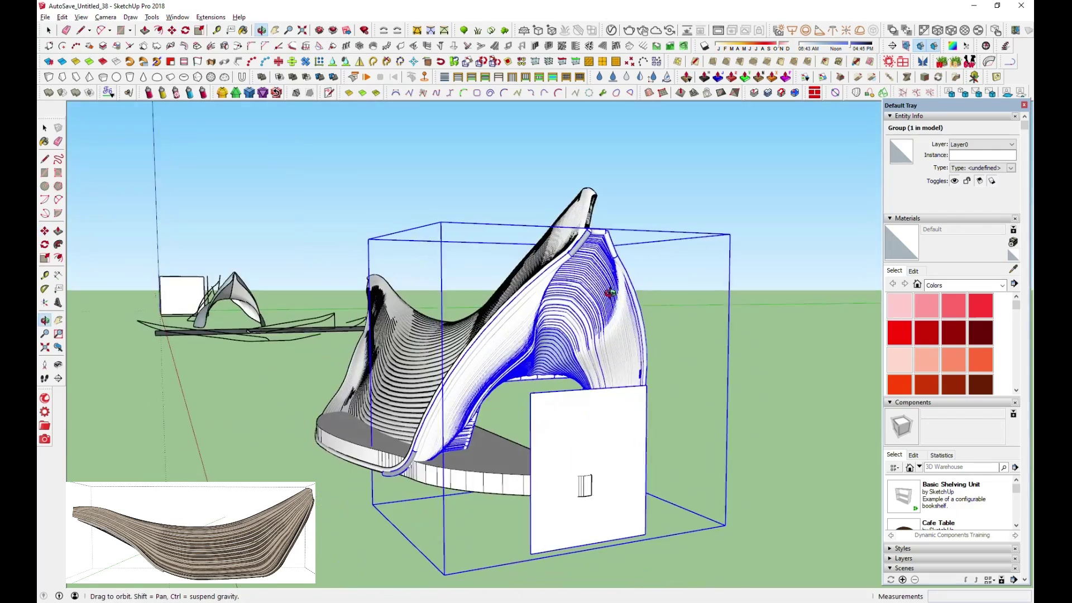
pyautogui.moveTo(342, 431); pyautogui.dragTo(385, 430, button='middle')
pyautogui.scroll(5, 501, 360)
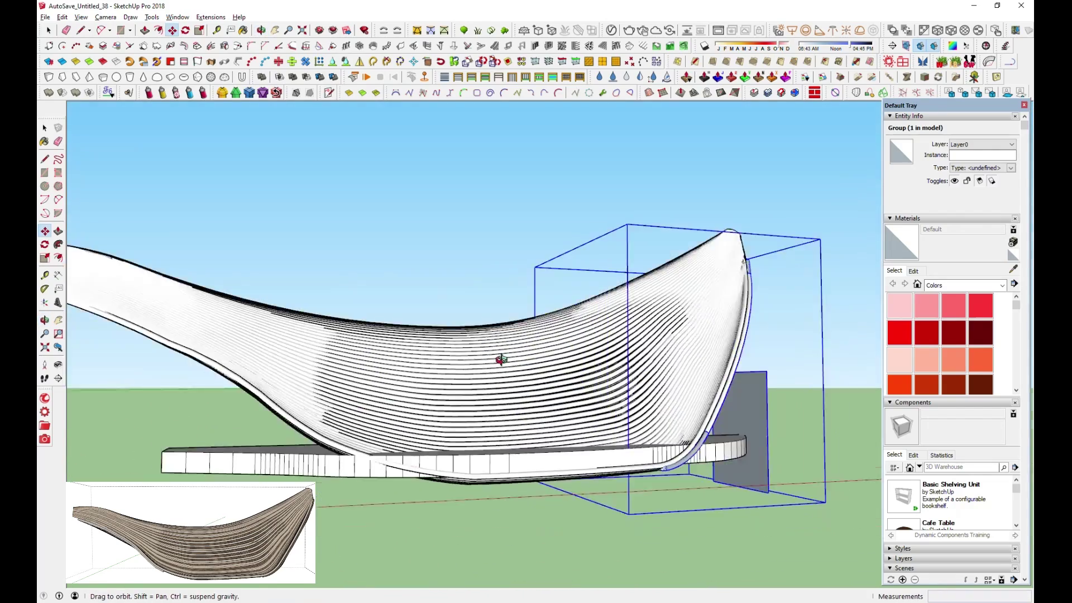
pyautogui.moveTo(501, 360); pyautogui.dragTo(586, 329, button='middle')
pyautogui.scroll(-4, 586, 329)
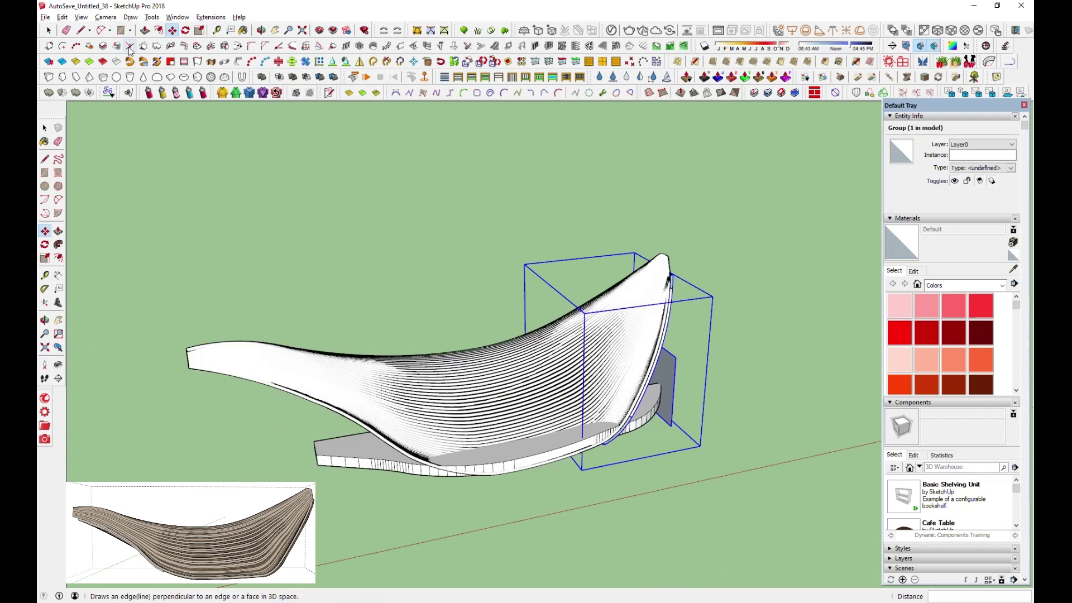
pyautogui.click(63, 17)
pyautogui.moveTo(81, 166)
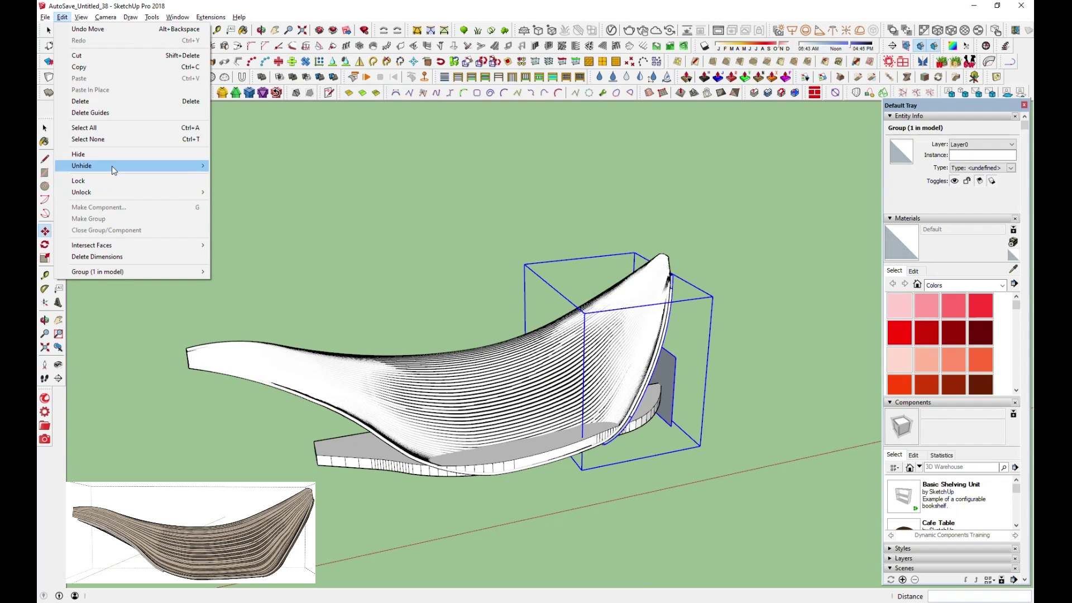
# Step: Unhide the last hidden geometry and select the left swooping fin group
pyautogui.click(230, 177)
pyautogui.moveTo(391, 262); pyautogui.dragTo(656, 237, button='middle')
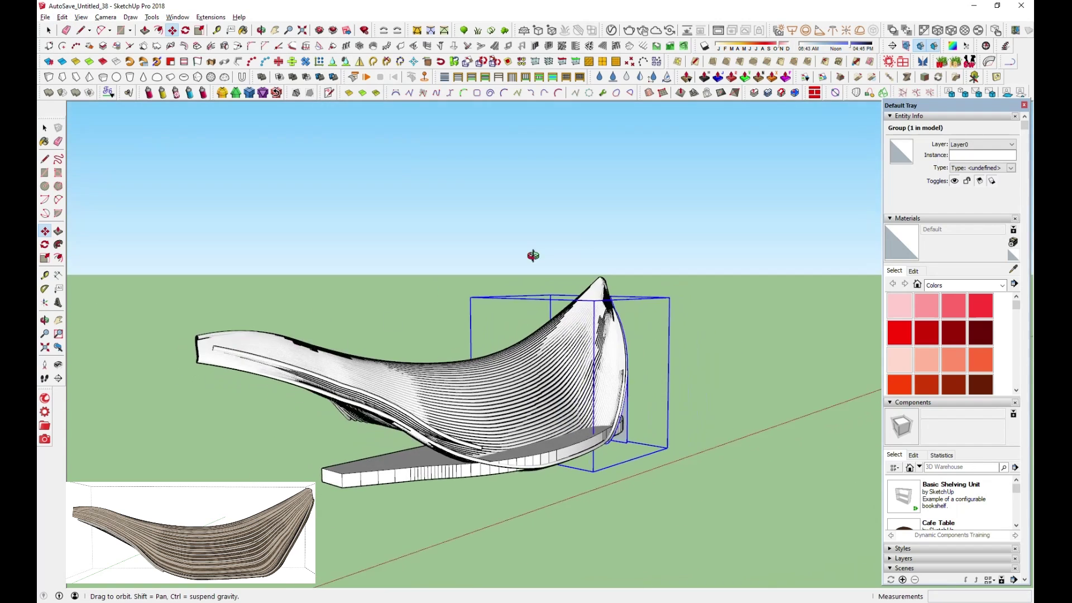
pyautogui.click(48, 31)
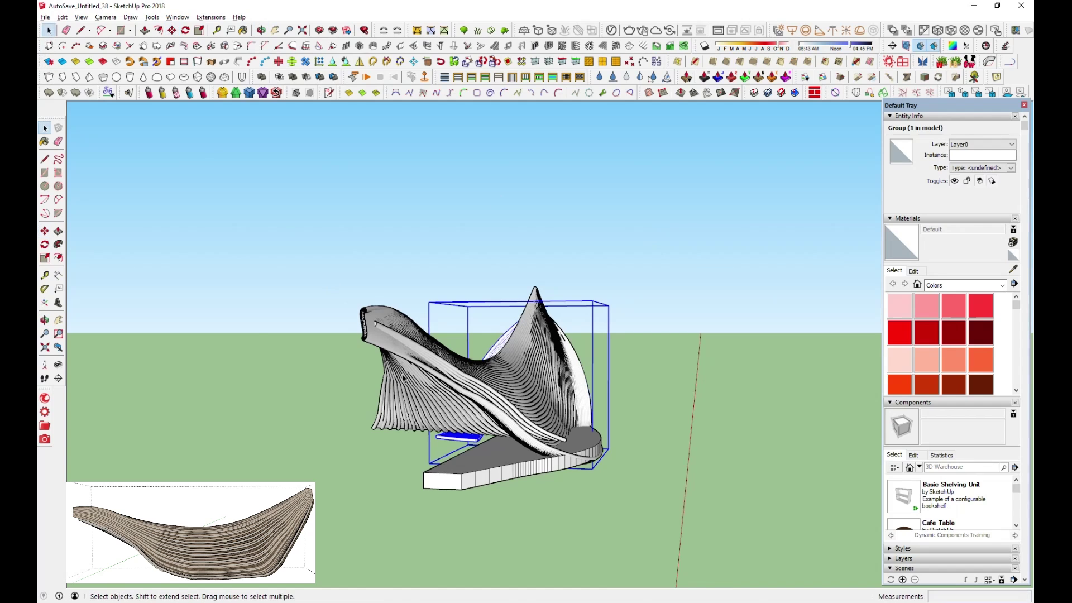
pyautogui.click(406, 395)
# Step: Lower the fin group along the blue axis into place on the whale
pyautogui.click(173, 31)
pyautogui.click(578, 483)
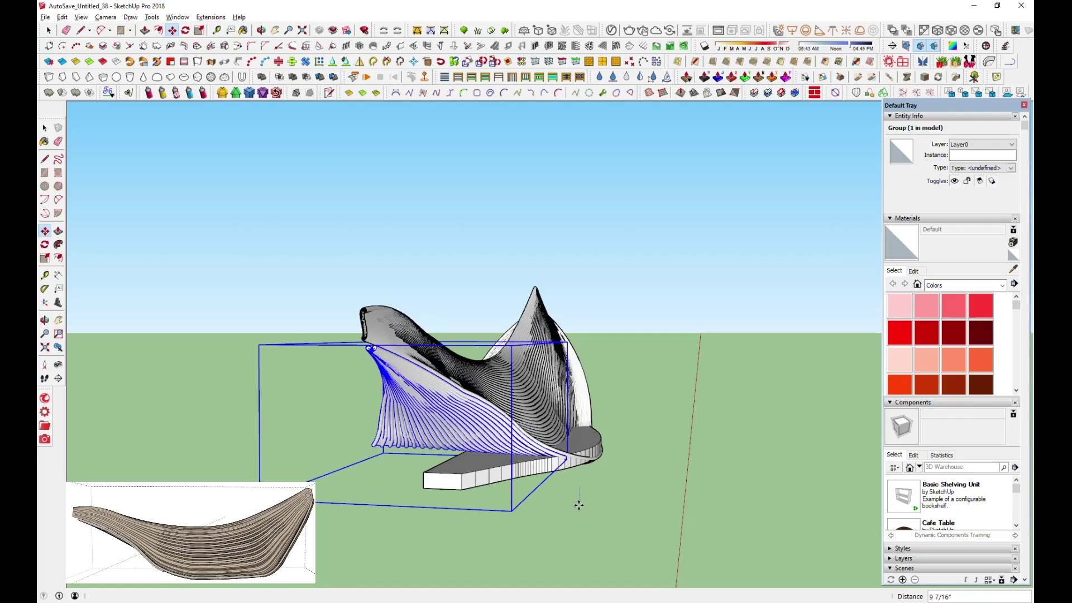
pyautogui.scroll(3, 548, 471)
pyautogui.moveTo(555, 469)
pyautogui.mouseDown(button='middle')
pyautogui.moveTo(502, 469)
pyautogui.moveTo(367, 511)
pyautogui.moveTo(785, 311)
pyautogui.moveTo(809, 318)
pyautogui.moveTo(677, 387)
pyautogui.moveTo(232, 425)
pyautogui.moveTo(441, 433)
pyautogui.moveTo(558, 363)
pyautogui.moveTo(502, 279)
pyautogui.mouseUp(button='middle')
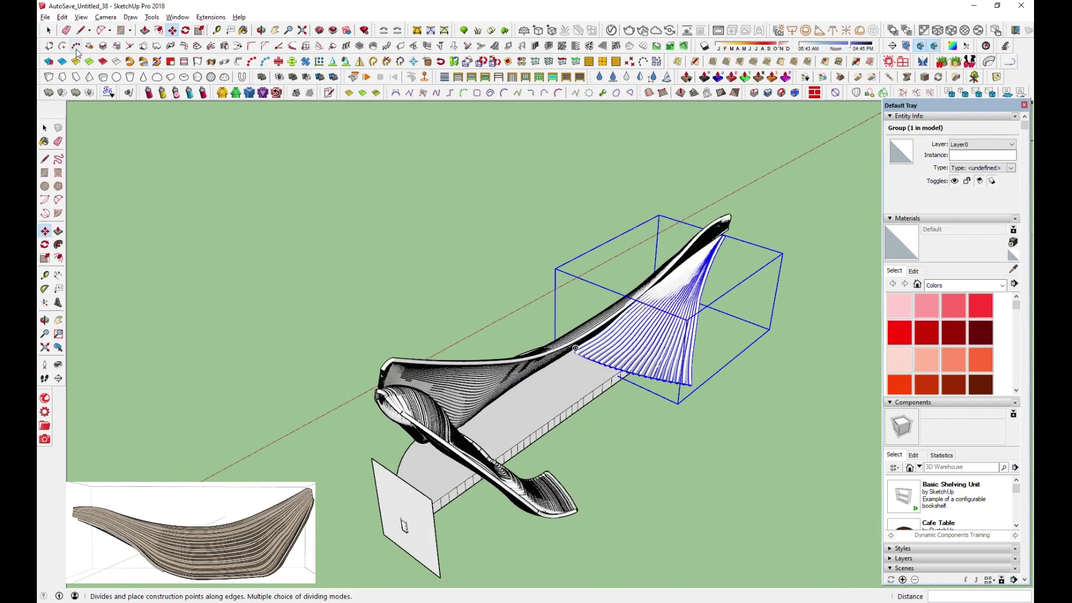
pyautogui.click(49, 31)
pyautogui.moveTo(582, 342)
pyautogui.mouseDown(button='middle')
pyautogui.moveTo(503, 268)
pyautogui.moveTo(357, 78)
pyautogui.mouseUp(button='middle')
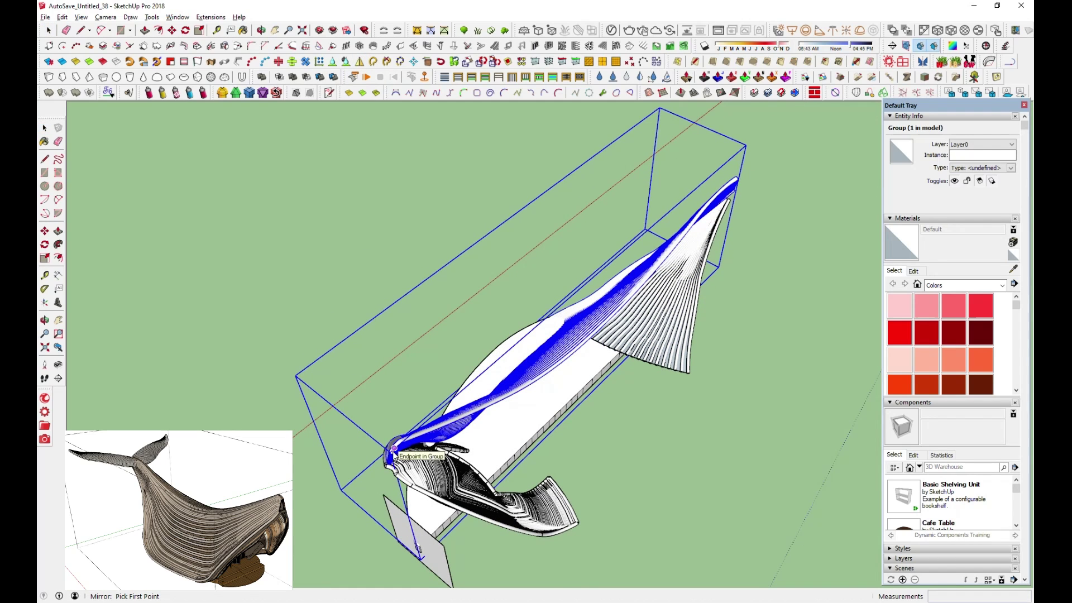
# Step: Mirror the whale geometry so it faces the other way, then view it from the front
pyautogui.click(753, 146)
pyautogui.press('Return')
pyautogui.moveTo(544, 356)
pyautogui.mouseDown(button='middle')
pyautogui.moveTo(591, 290)
pyautogui.moveTo(661, 258)
pyautogui.mouseUp(button='middle')
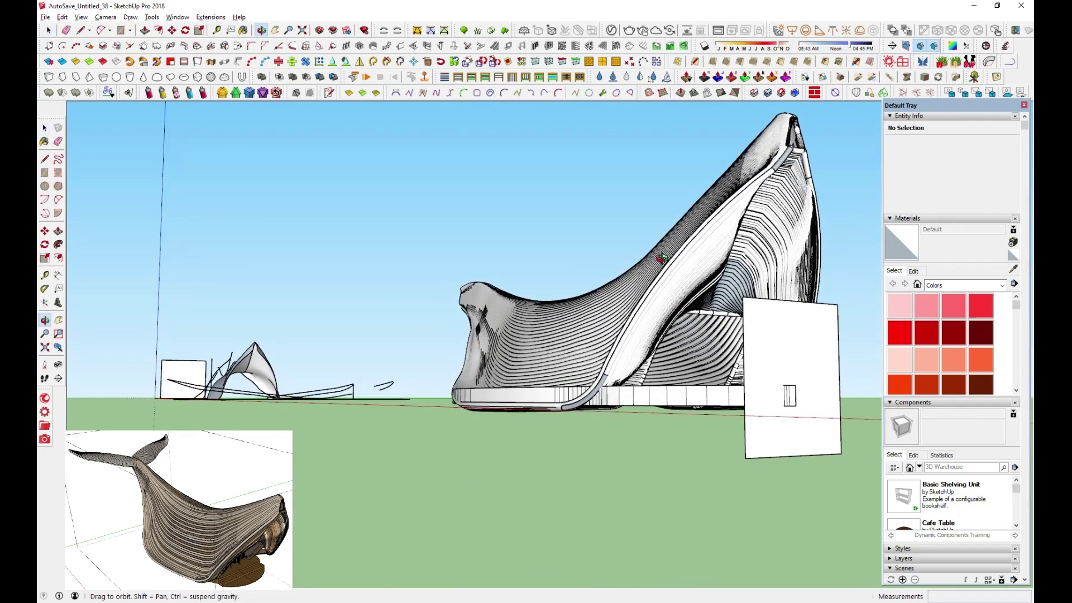
pyautogui.scroll(-3, 448, 350)
pyautogui.moveTo(448, 350); pyautogui.dragTo(441, 358, button='middle')
pyautogui.scroll(3, 698, 380)
pyautogui.scroll(3, 698, 380)
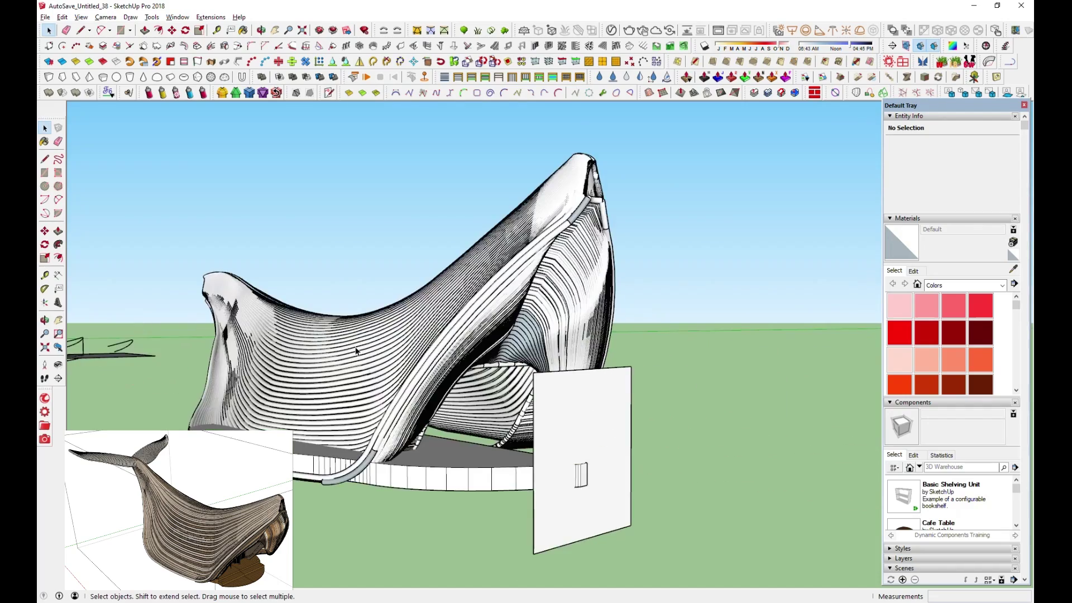
pyautogui.scroll(3, 417, 304)
pyautogui.moveTo(417, 304)
pyautogui.mouseDown(button='middle')
pyautogui.moveTo(461, 287)
pyautogui.moveTo(354, 350)
pyautogui.moveTo(341, 474)
pyautogui.moveTo(446, 514)
pyautogui.mouseUp(button='middle')
# Step: Mirror the whale's solid group as well, then window-select all 27 whale parts
pyautogui.press('space')
pyautogui.click(404, 433)
pyautogui.moveTo(404, 433)
pyautogui.mouseDown(button='middle')
pyautogui.moveTo(335, 363)
pyautogui.moveTo(290, 290)
pyautogui.mouseUp(button='middle')
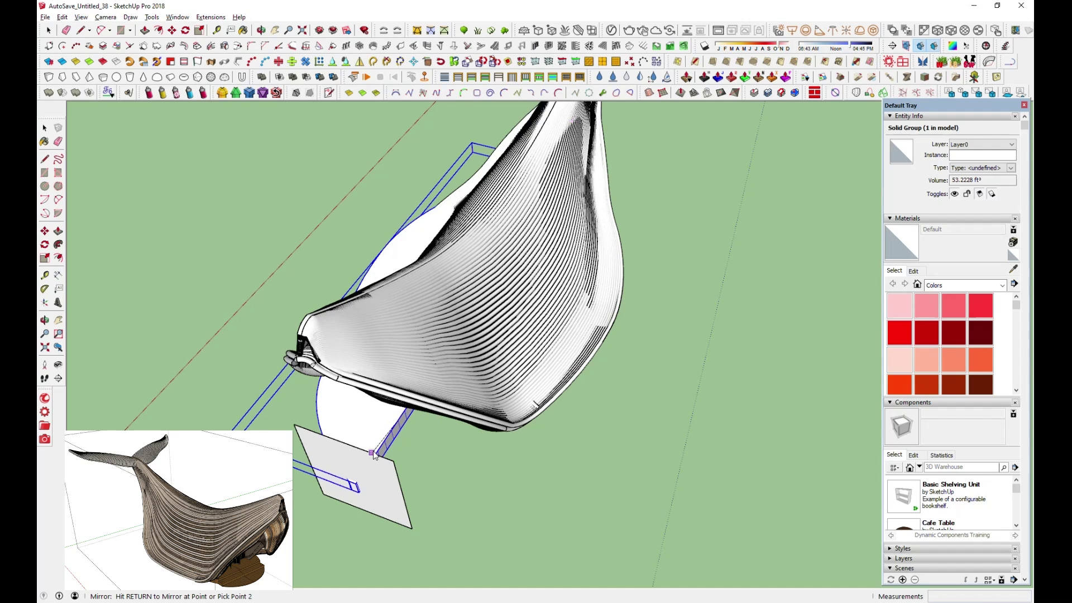
pyautogui.scroll(-1, 373, 454)
pyautogui.scroll(-1, 375, 452)
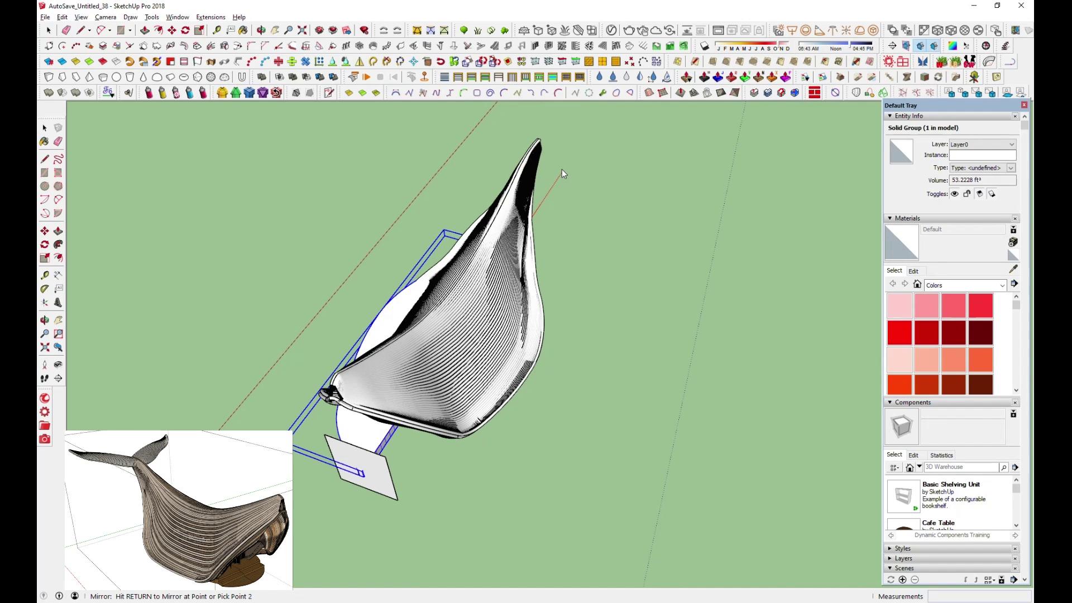
pyautogui.click(564, 126)
pyautogui.moveTo(564, 126); pyautogui.dragTo(622, 318, button='middle')
pyautogui.moveTo(396, 407); pyautogui.dragTo(596, 357, button='middle')
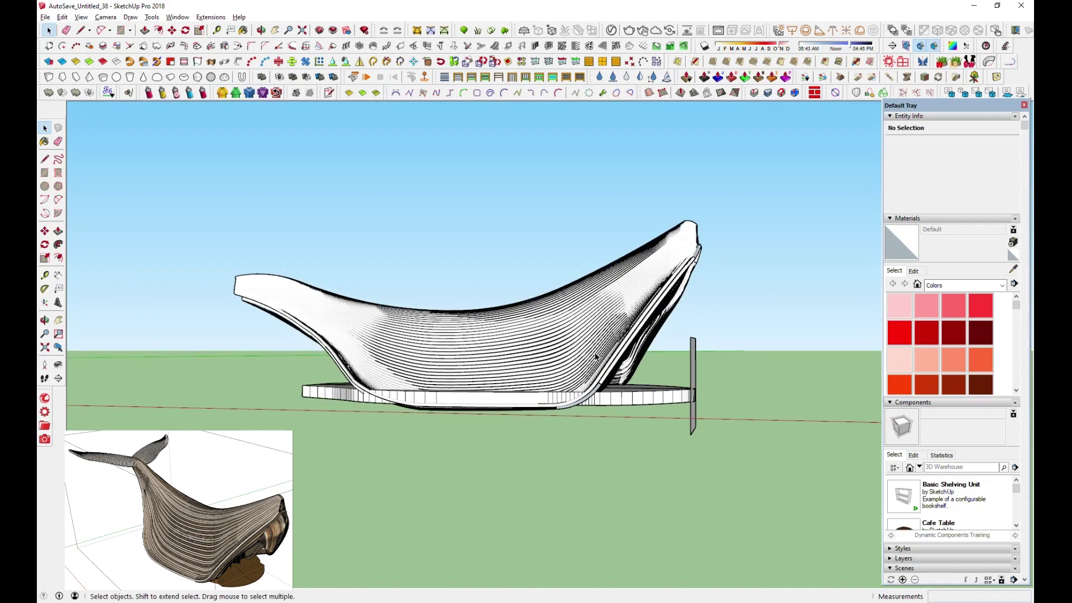
pyautogui.moveTo(395, 391)
pyautogui.mouseDown(button='middle')
pyautogui.moveTo(642, 429)
pyautogui.moveTo(691, 433)
pyautogui.moveTo(712, 416)
pyautogui.moveTo(681, 447)
pyautogui.moveTo(493, 486)
pyautogui.moveTo(609, 401)
pyautogui.moveTo(597, 397)
pyautogui.mouseUp(button='middle')
pyautogui.moveTo(176, 286); pyautogui.dragTo(176, 287)
pyautogui.moveTo(176, 287)
pyautogui.mouseDown(button='middle')
pyautogui.moveTo(415, 223)
pyautogui.moveTo(742, 272)
pyautogui.mouseUp(button='middle')
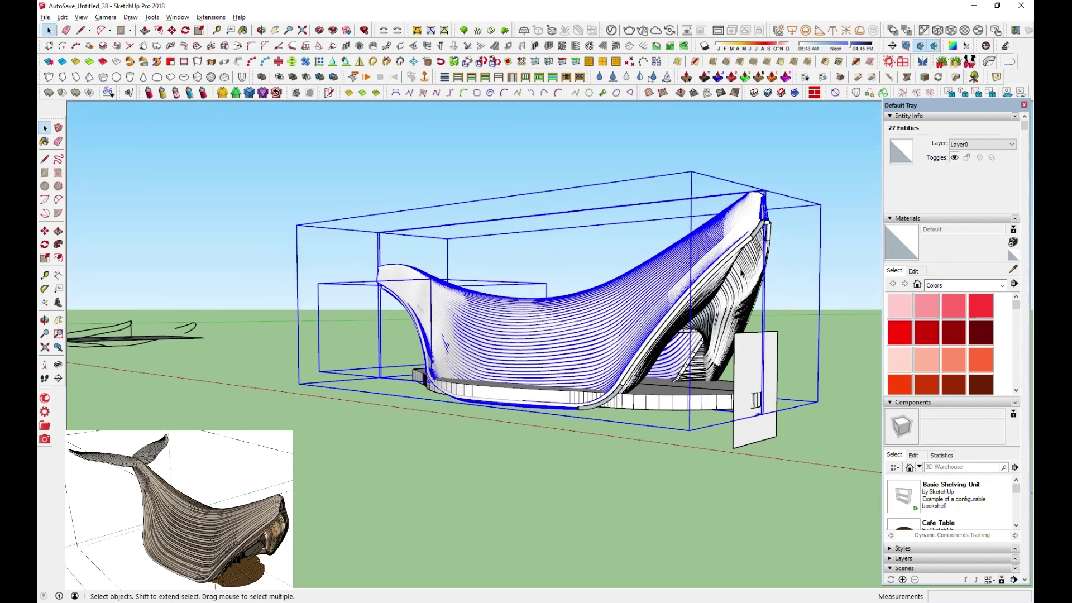
pyautogui.rightClick(746, 268)
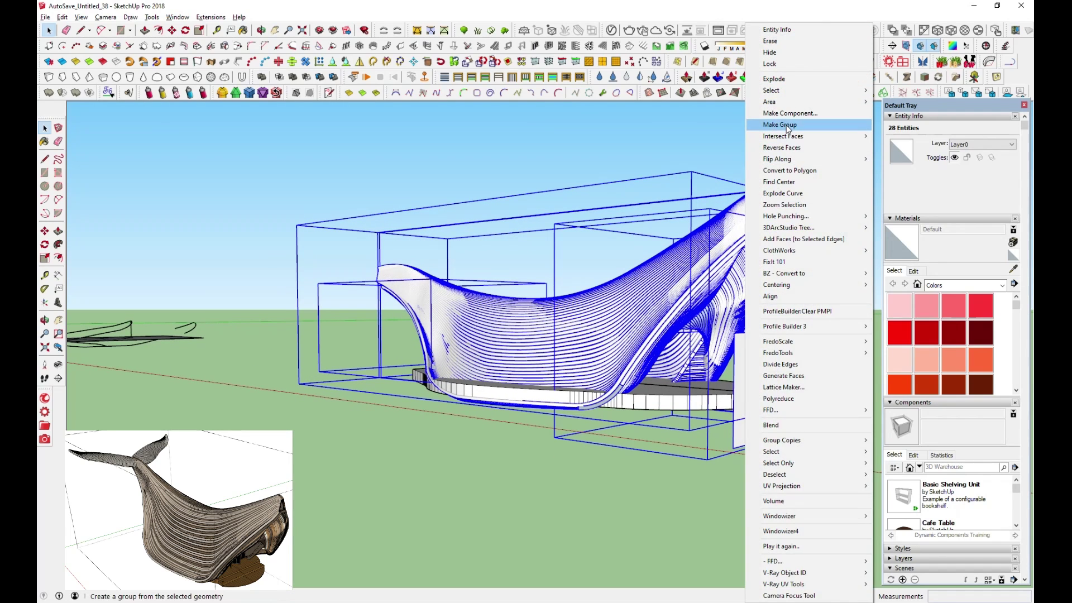
pyautogui.click(783, 130)
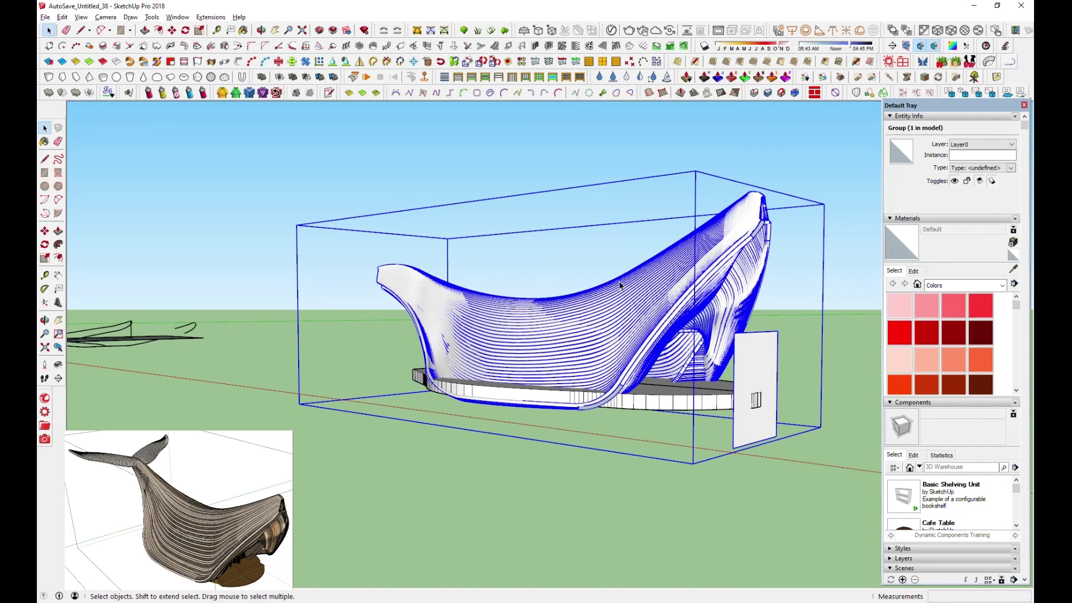
pyautogui.moveTo(619, 285); pyautogui.dragTo(370, 250, button='middle')
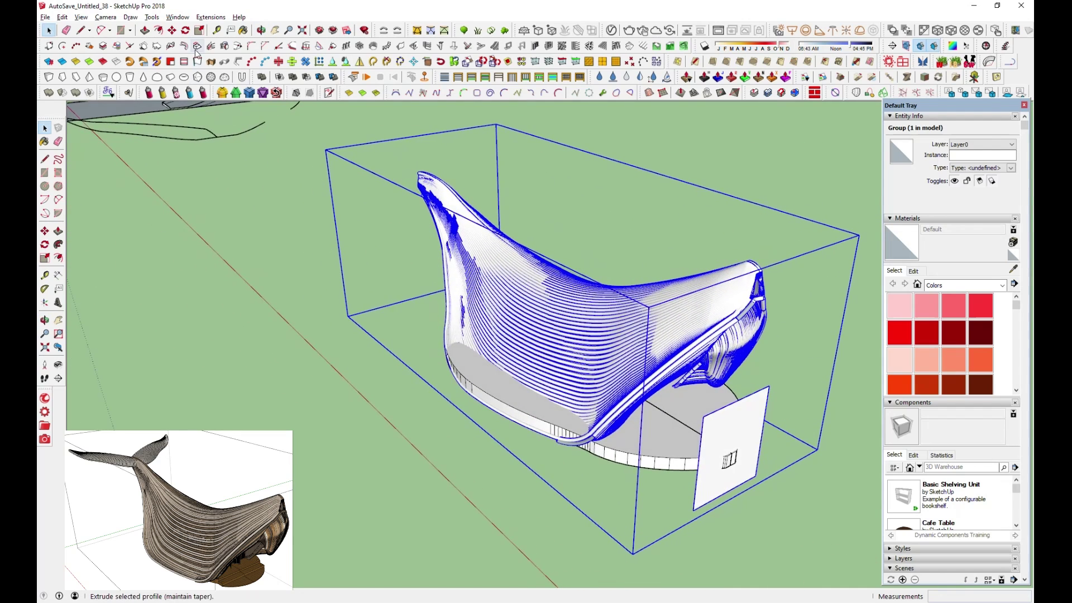
pyautogui.click(200, 31)
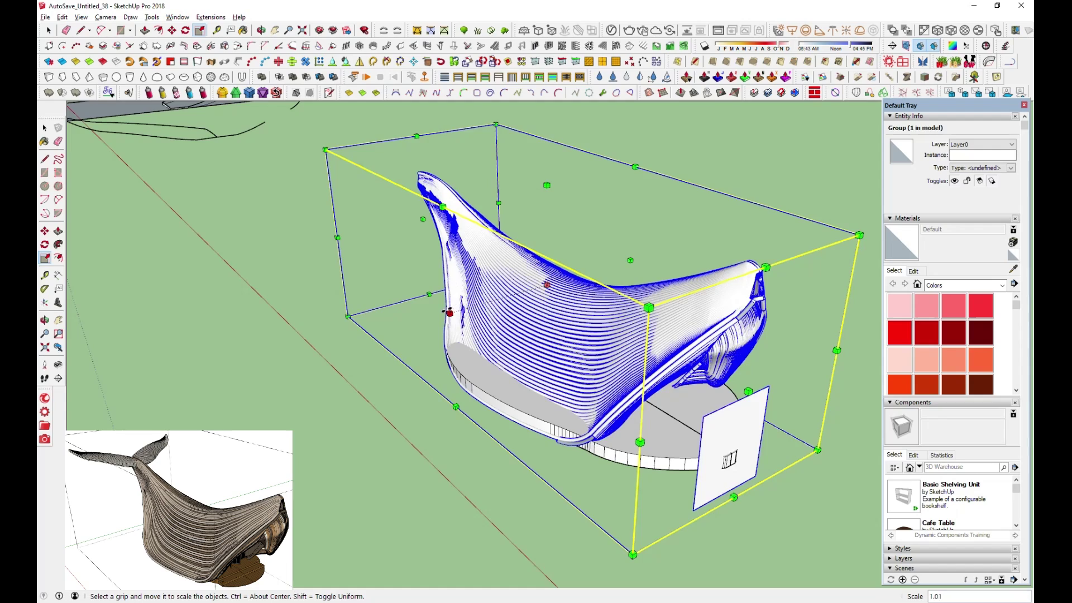
pyautogui.press('Escape')
pyautogui.moveTo(434, 314); pyautogui.dragTo(422, 321)
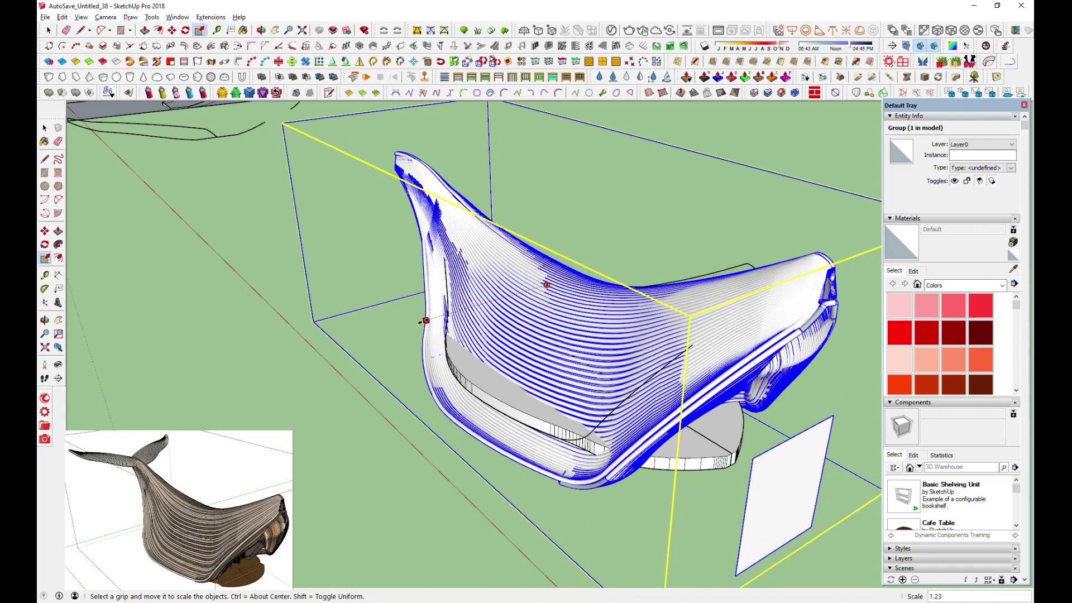
pyautogui.moveTo(422, 321); pyautogui.dragTo(118, 43, button='middle')
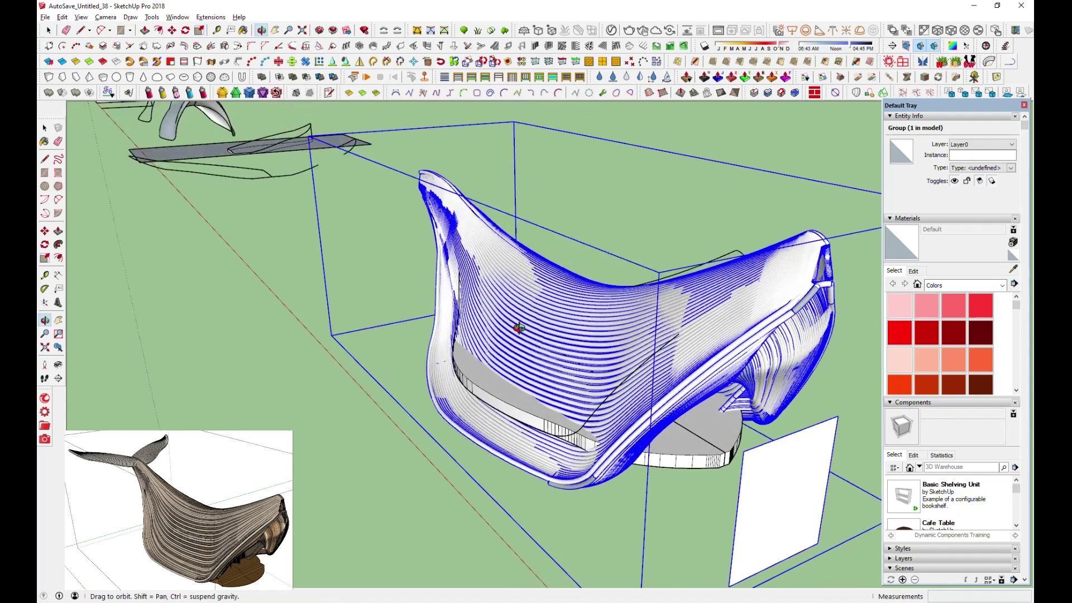
pyautogui.click(172, 29)
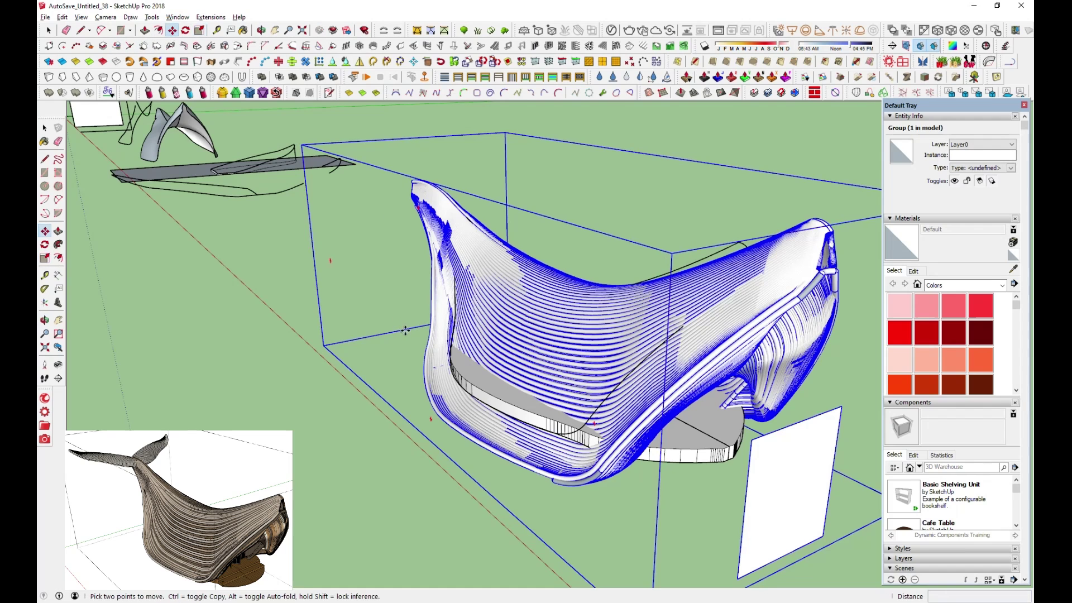
pyautogui.moveTo(405, 330); pyautogui.dragTo(406, 307)
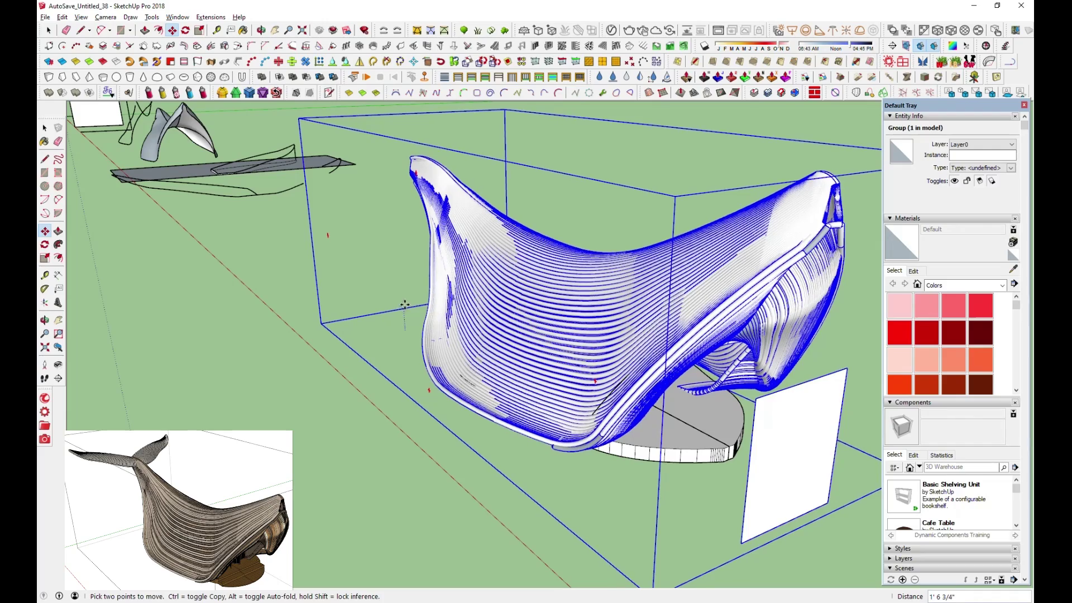
pyautogui.moveTo(405, 307)
pyautogui.mouseDown(button='middle')
pyautogui.moveTo(550, 374)
pyautogui.moveTo(444, 335)
pyautogui.moveTo(351, 275)
pyautogui.mouseUp(button='middle')
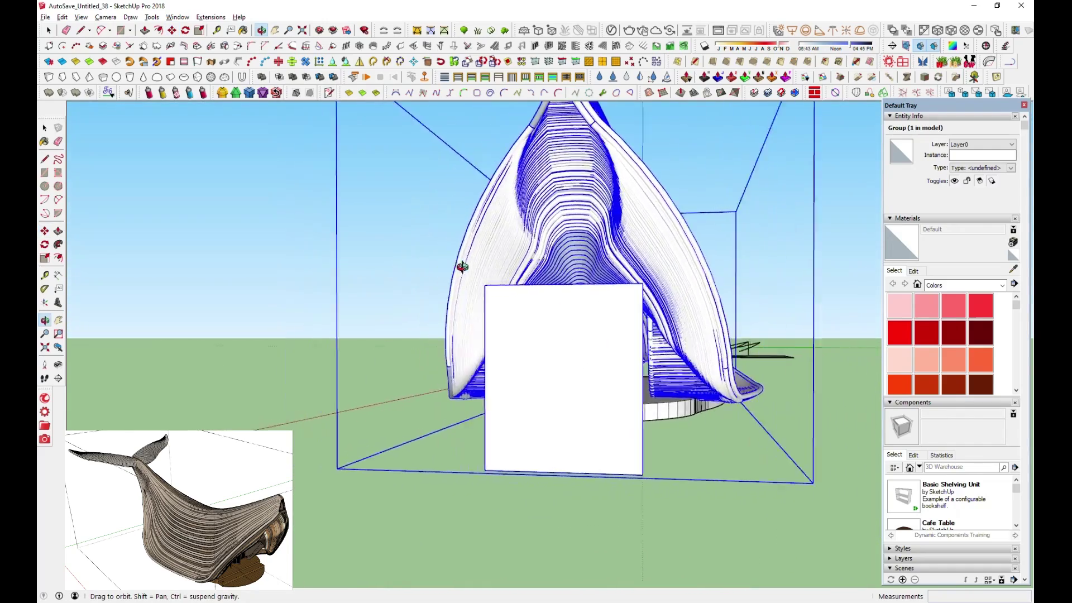
pyautogui.moveTo(370, 270); pyautogui.dragTo(782, 303)
pyautogui.press('m')
pyautogui.moveTo(575, 352)
pyautogui.mouseDown(button='middle')
pyautogui.moveTo(599, 364)
pyautogui.moveTo(366, 423)
pyautogui.moveTo(517, 404)
pyautogui.moveTo(469, 419)
pyautogui.moveTo(382, 361)
pyautogui.moveTo(347, 386)
pyautogui.moveTo(284, 335)
pyautogui.mouseUp(button='middle')
pyautogui.scroll(-3, 384, 358)
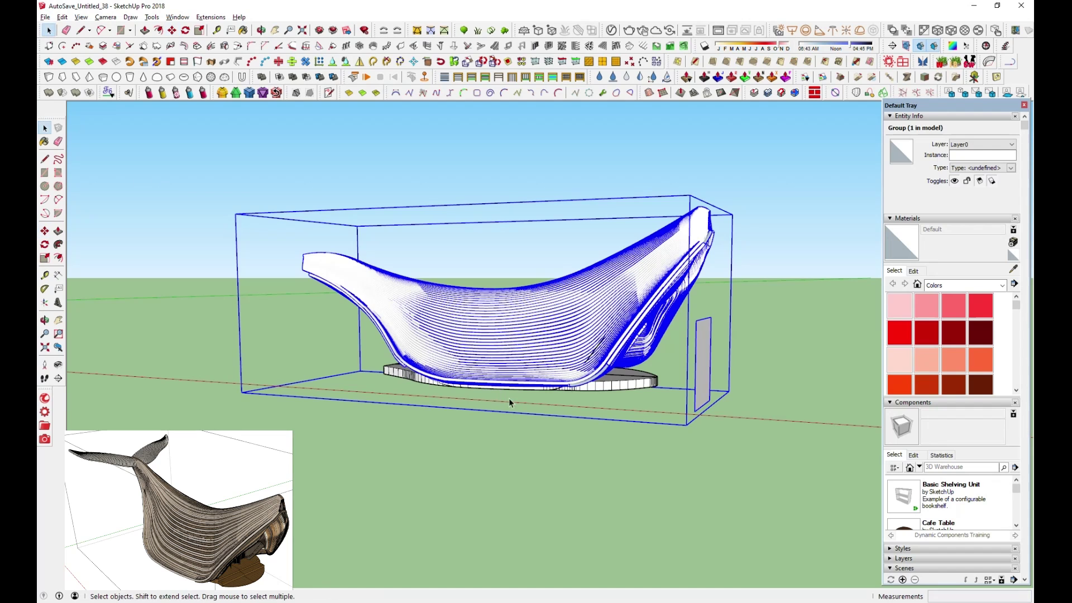
pyautogui.click(520, 457)
pyautogui.moveTo(520, 458)
pyautogui.mouseDown(button='middle')
pyautogui.moveTo(598, 411)
pyautogui.moveTo(429, 413)
pyautogui.moveTo(586, 405)
pyautogui.moveTo(746, 356)
pyautogui.mouseUp(button='middle')
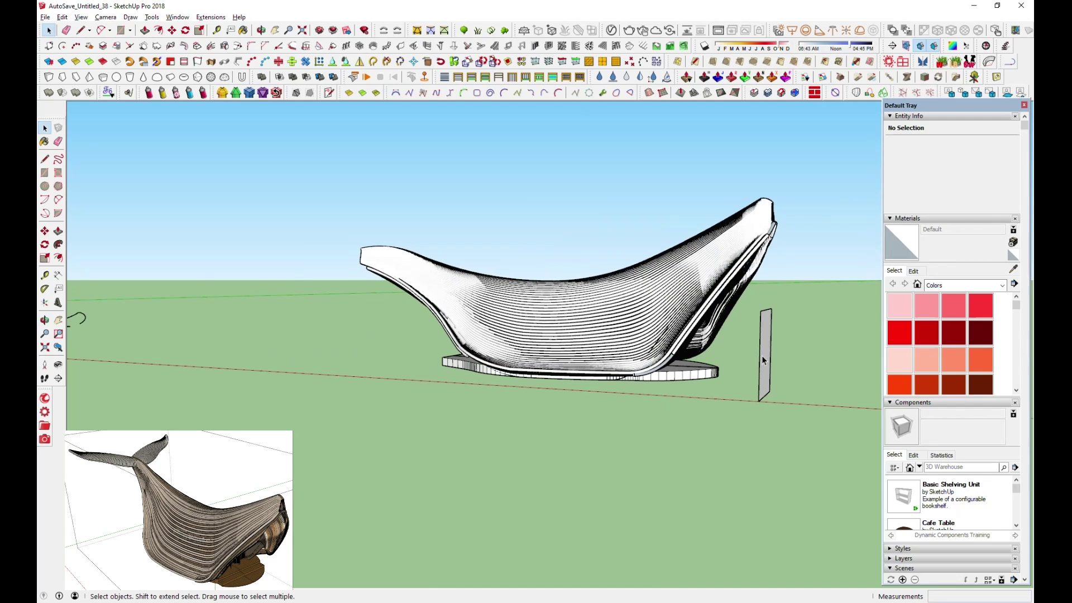
# Step: Select the whale pavilion group and open it for editing
pyautogui.click(761, 356)
pyautogui.doubleClick(763, 359)
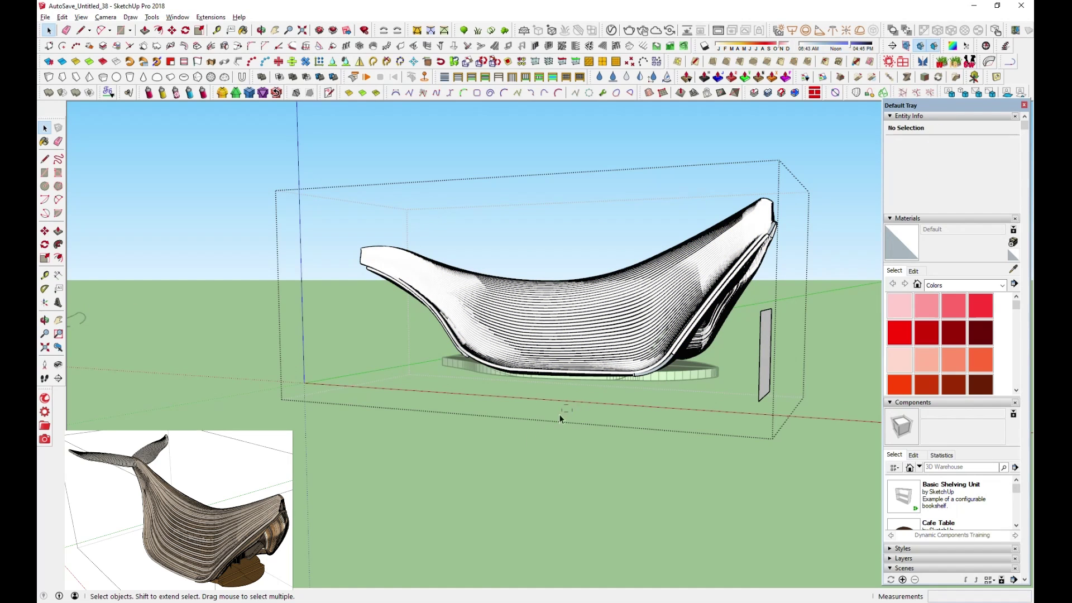
pyautogui.scroll(-3, 497, 457)
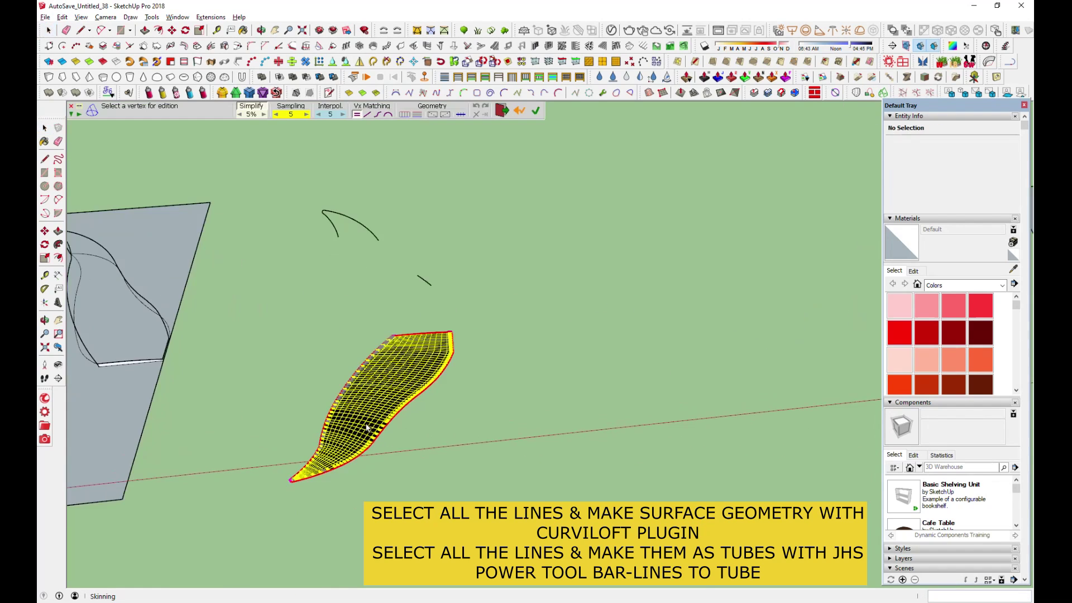
pyautogui.scroll(3, 366, 427)
# Step: Set the Curviloft loft to sampling 16 with intermediate edges and no faces
pyautogui.click(306, 115)
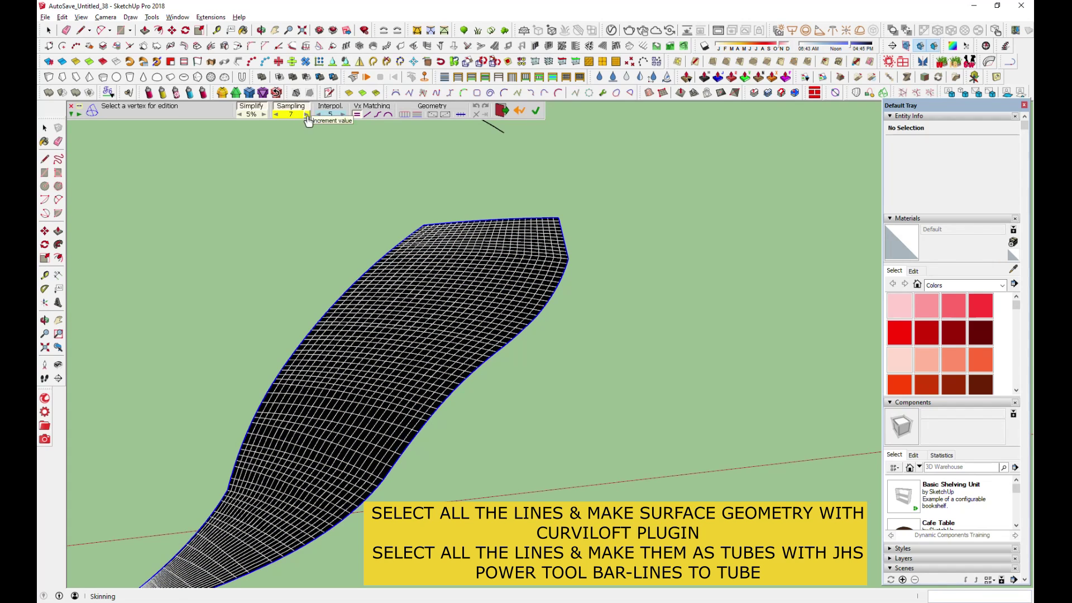
pyautogui.click(417, 115)
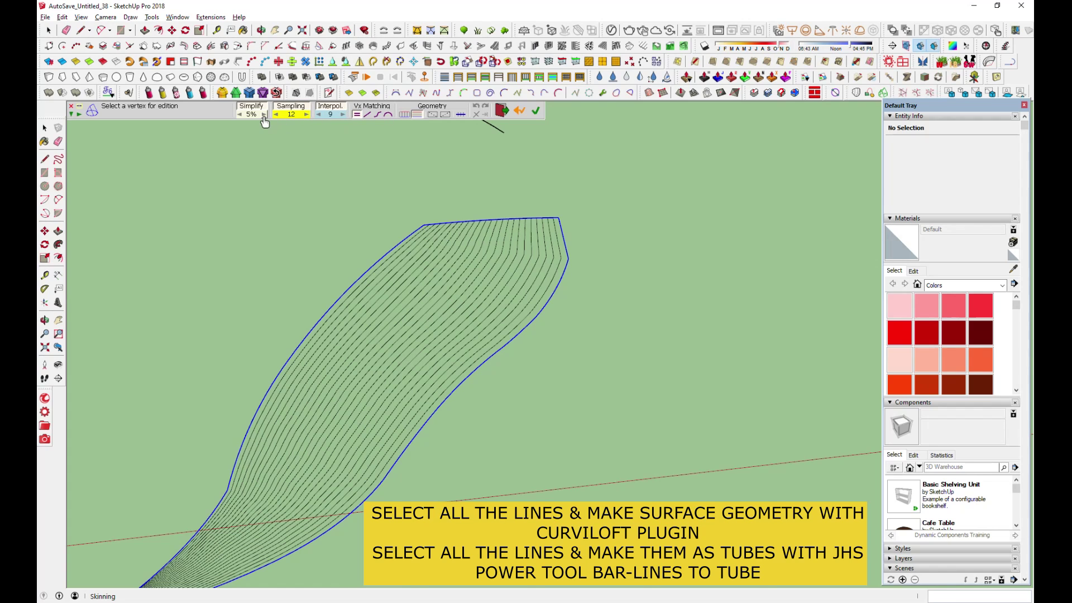
pyautogui.click(407, 114)
pyautogui.click(418, 116)
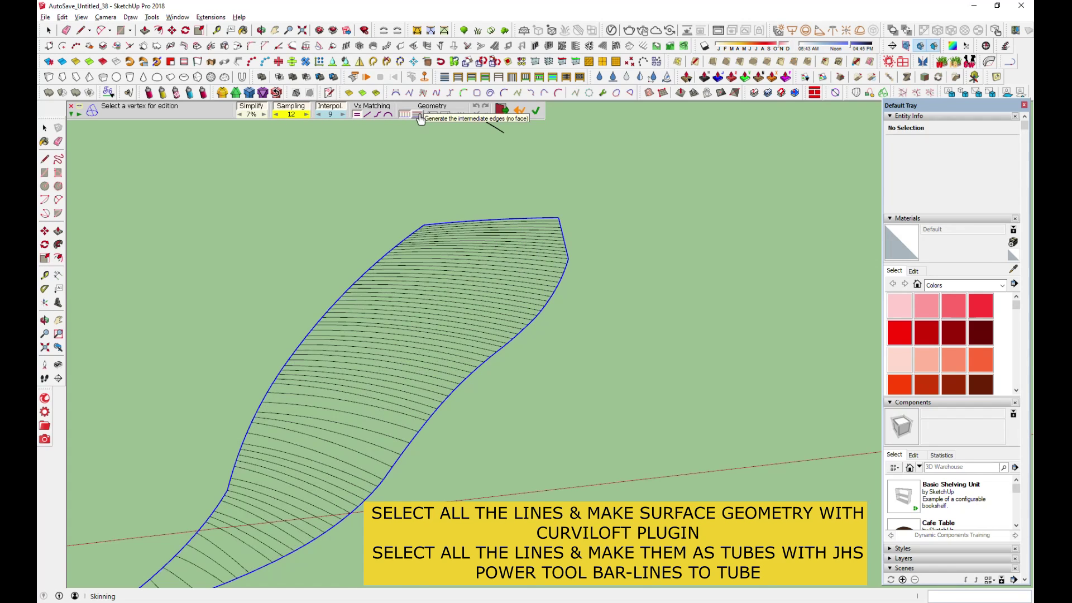
pyautogui.click(407, 116)
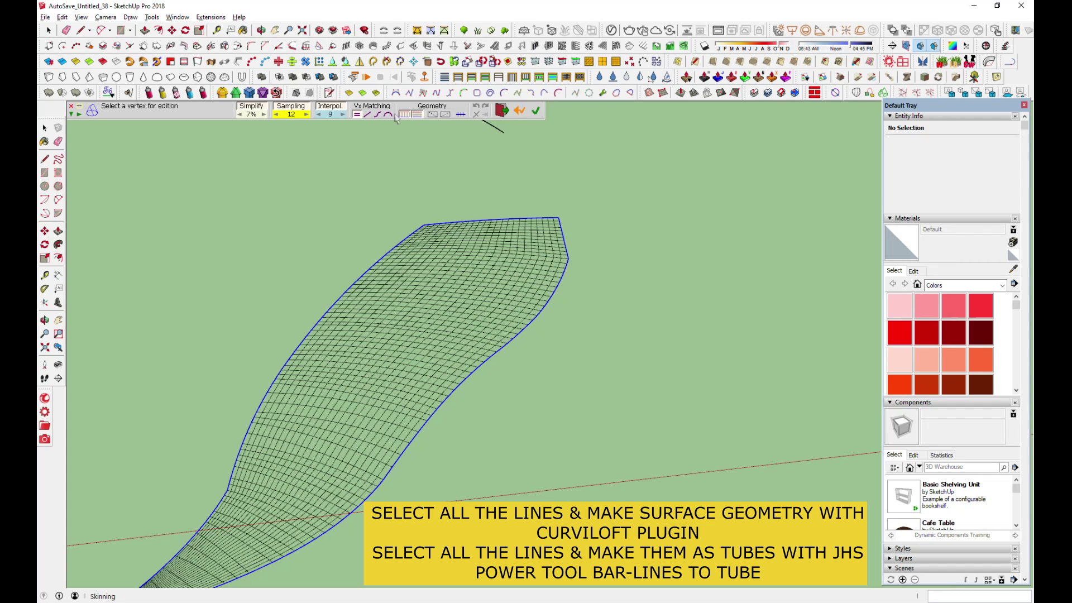
pyautogui.doubleClick(307, 115)
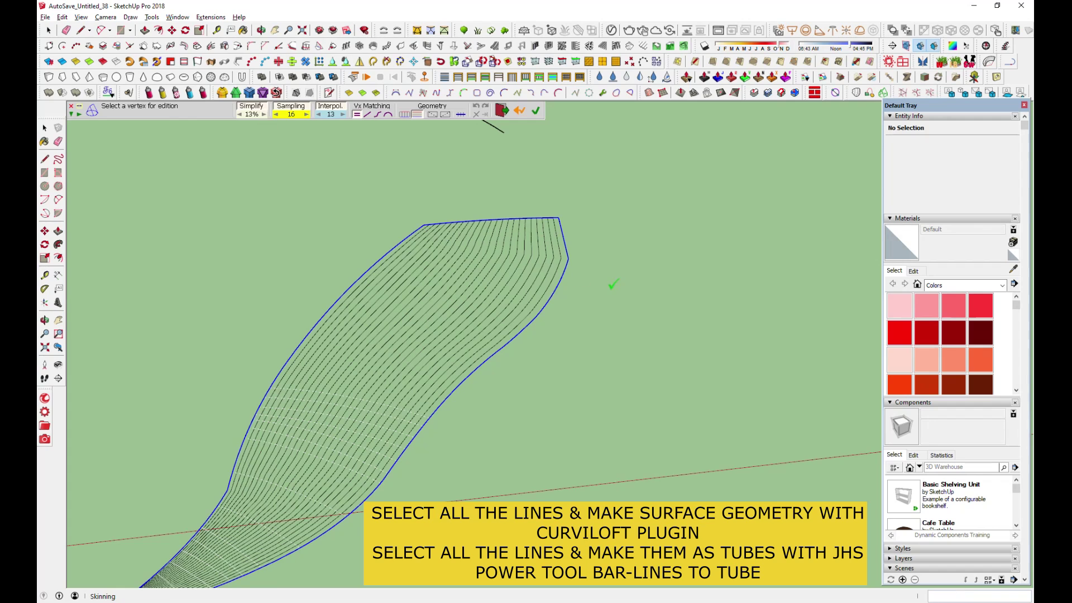
# Step: Validate the Curviloft loft as plain edges and open the loft group for editing
pyautogui.click(613, 284)
pyautogui.doubleClick(531, 243)
pyautogui.click(44, 17)
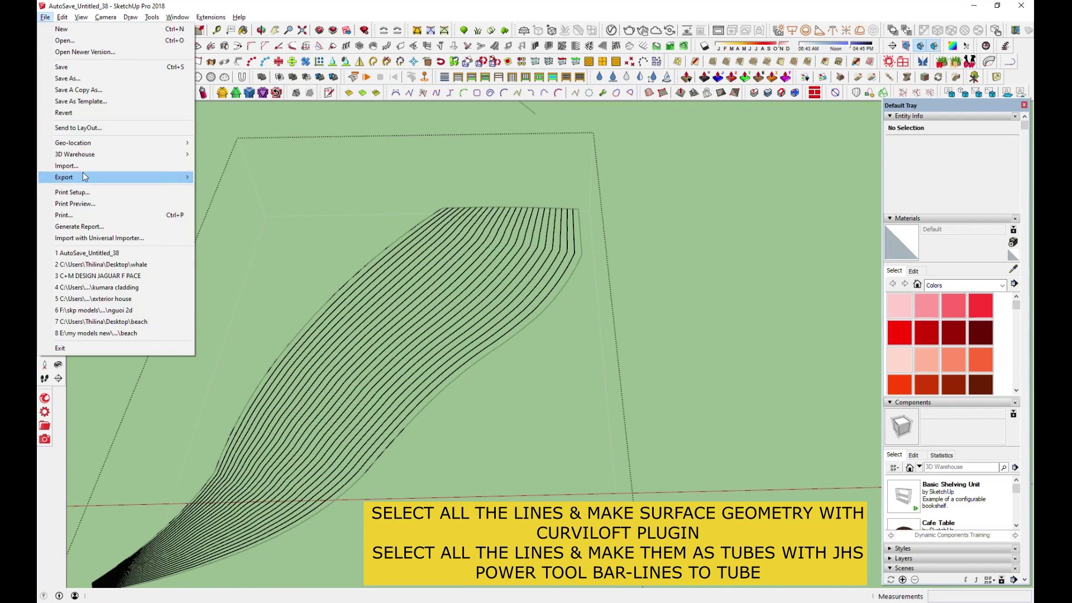
pyautogui.click(519, 248)
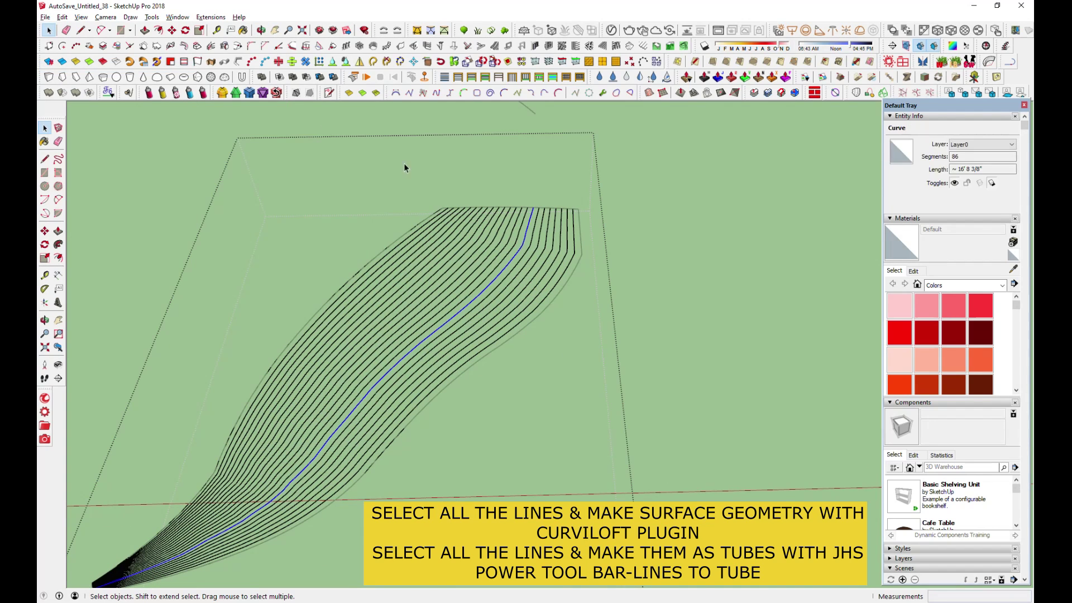
# Step: Convert the loft curves one by one into 2-inch tubes with JHS Lines to Tubes
pyautogui.click(271, 95)
pyautogui.click(498, 359)
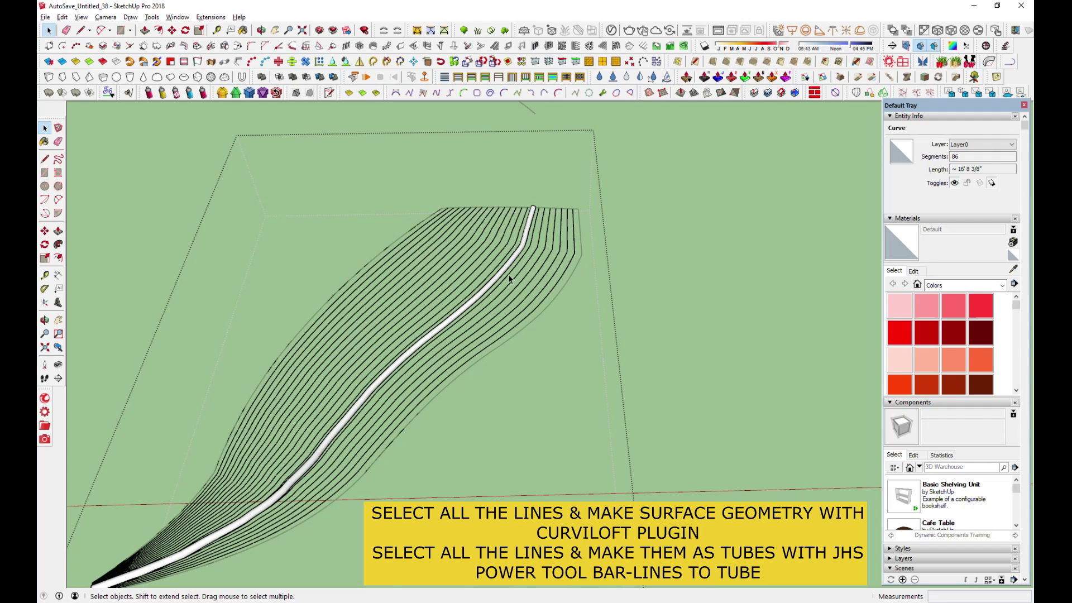
pyautogui.click(234, 63)
pyautogui.click(497, 359)
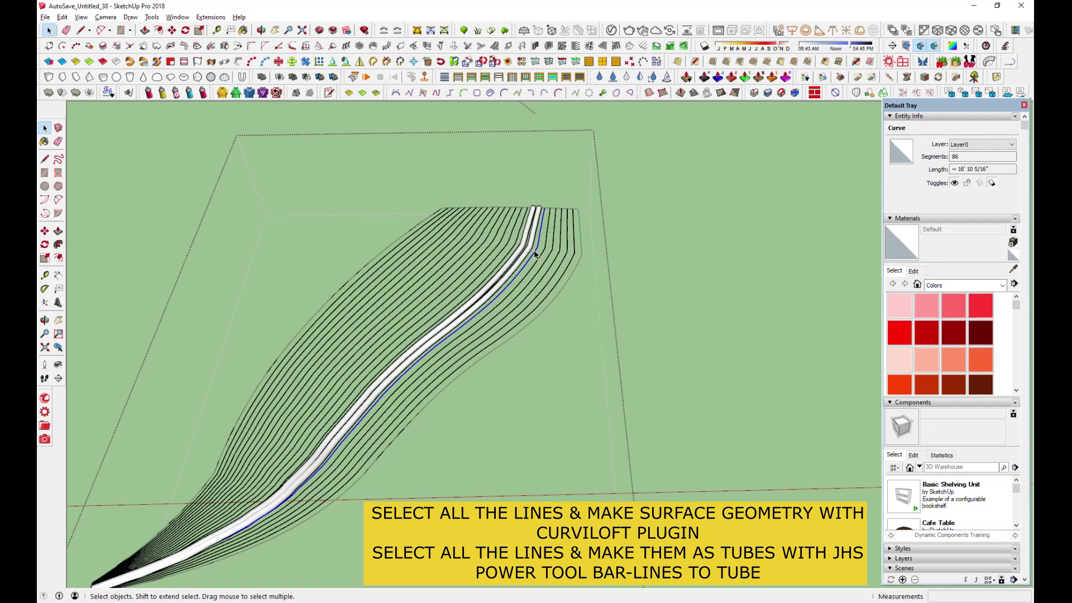
pyautogui.click(239, 63)
pyautogui.click(489, 357)
pyautogui.click(540, 257)
pyautogui.click(239, 62)
pyautogui.click(507, 357)
pyautogui.click(238, 63)
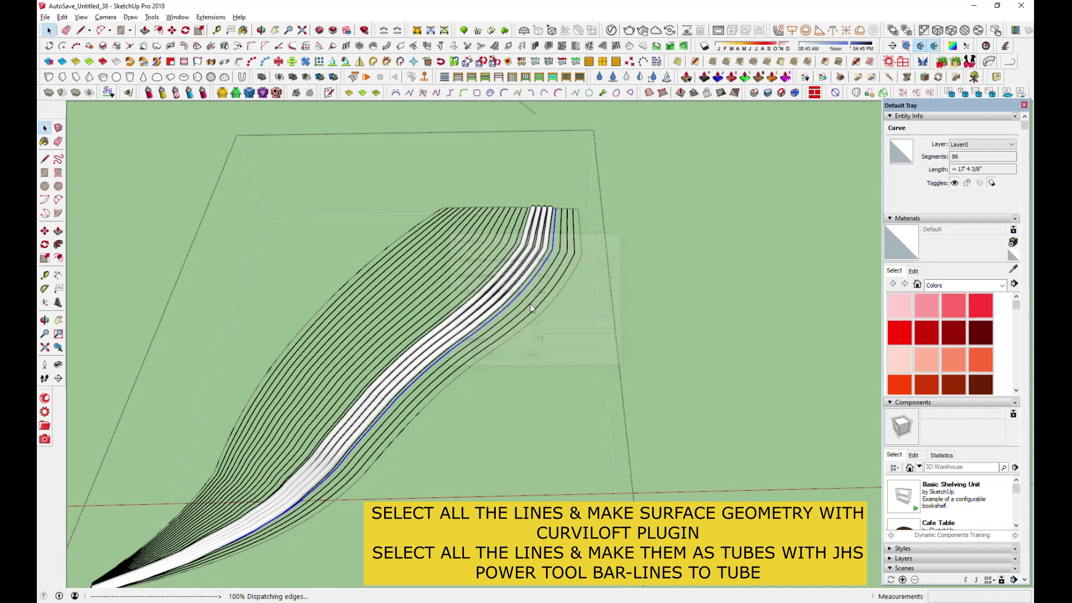
pyautogui.click(489, 357)
pyautogui.click(555, 260)
pyautogui.click(238, 63)
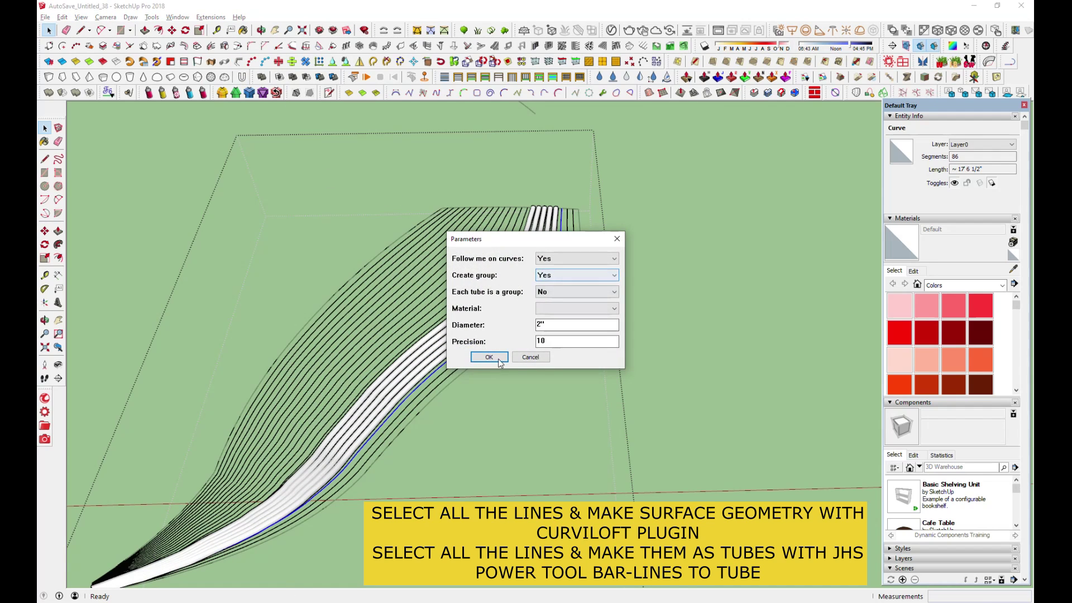
pyautogui.click(504, 352)
pyautogui.click(250, 63)
pyautogui.click(491, 355)
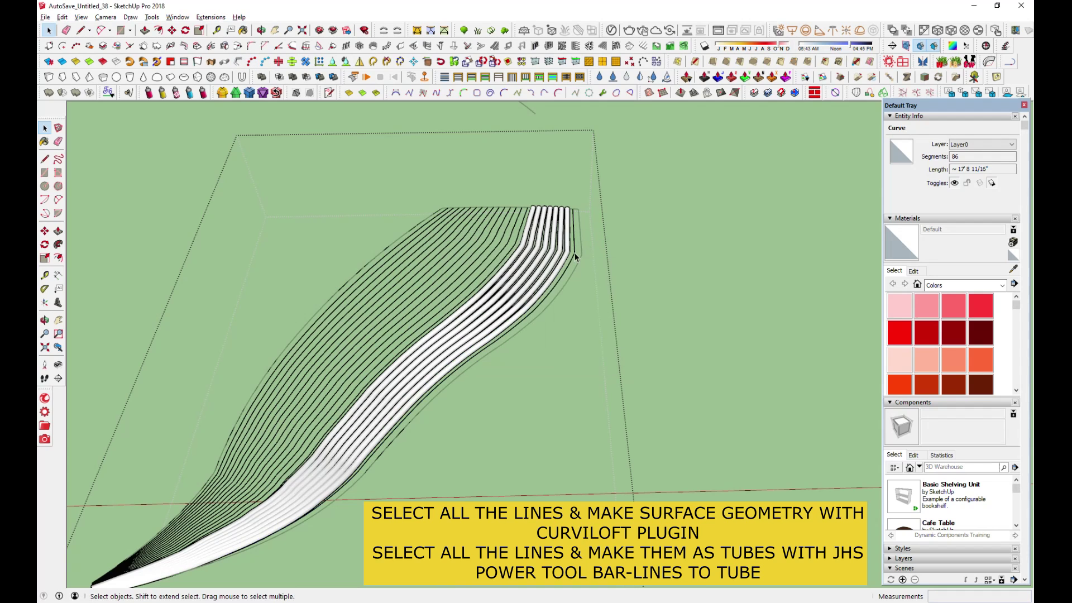
pyautogui.click(224, 71)
pyautogui.click(492, 353)
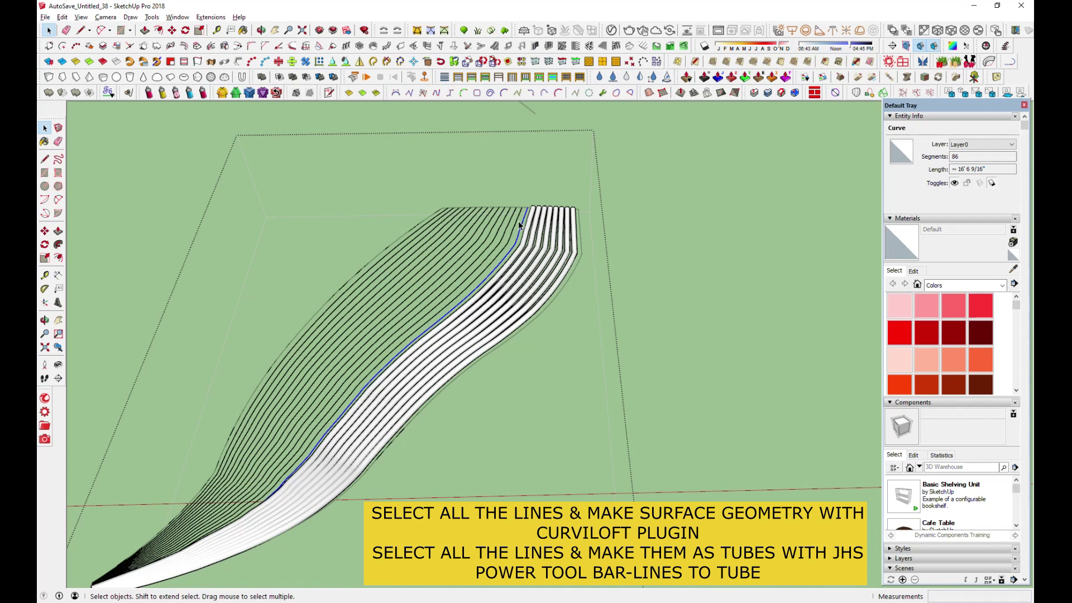
pyautogui.click(251, 61)
pyautogui.click(492, 353)
pyautogui.click(251, 61)
pyautogui.click(492, 353)
pyautogui.click(509, 249)
pyautogui.click(242, 62)
pyautogui.click(492, 352)
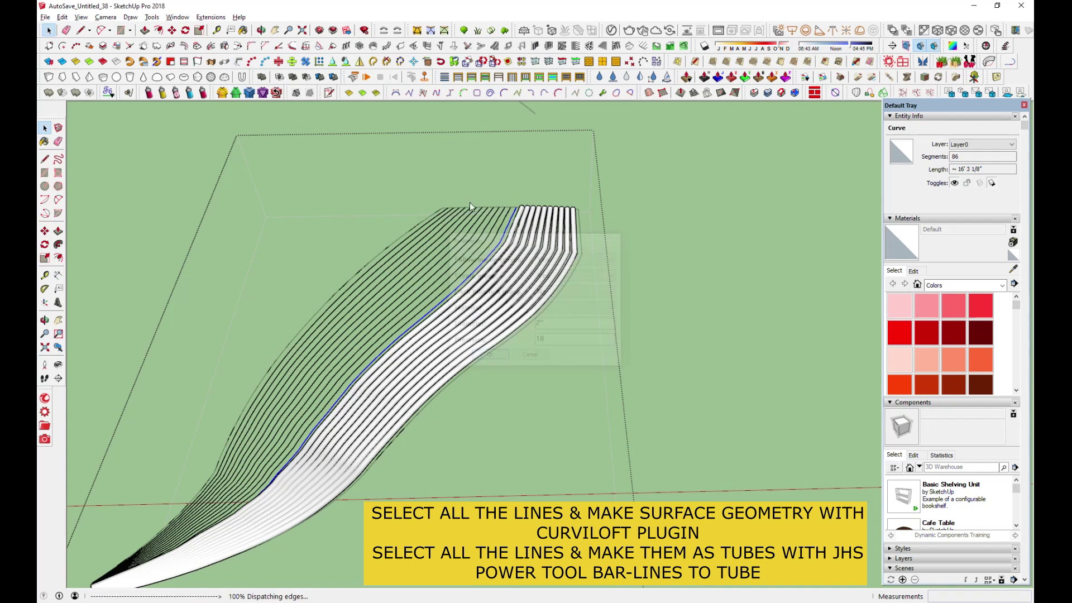
pyautogui.click(502, 229)
pyautogui.click(274, 92)
pyautogui.click(492, 356)
pyautogui.click(497, 229)
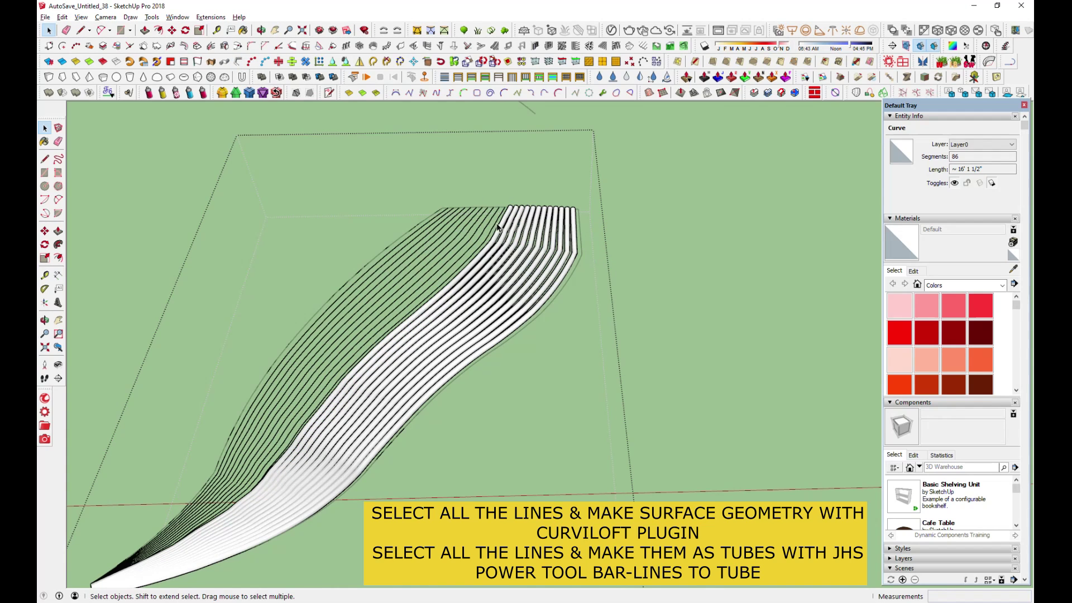
pyautogui.click(274, 92)
pyautogui.click(490, 358)
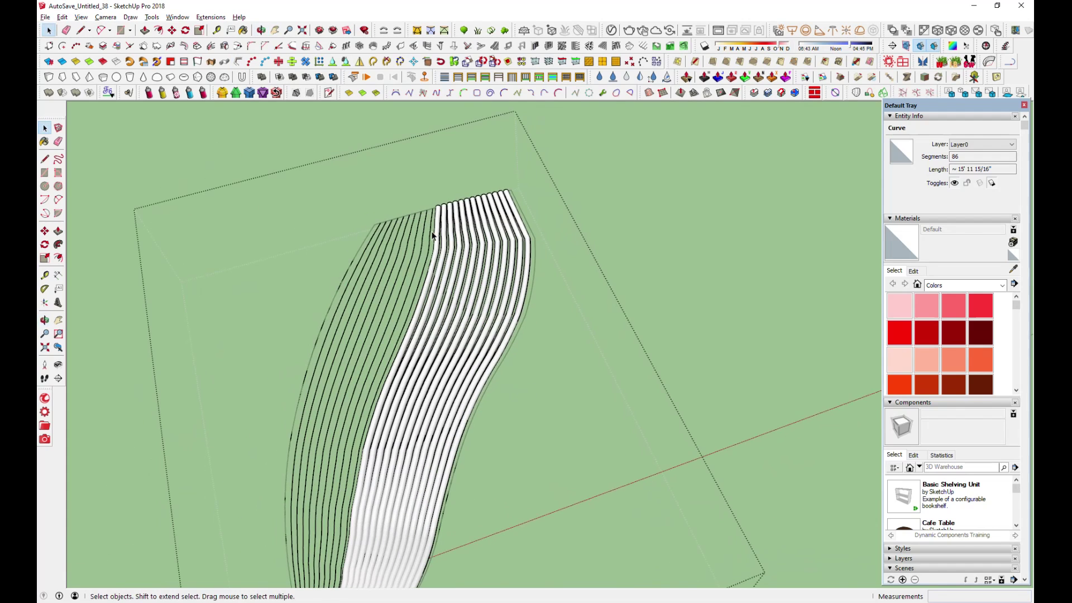
pyautogui.click(241, 62)
pyautogui.click(494, 353)
pyautogui.click(242, 62)
pyautogui.click(493, 353)
pyautogui.click(239, 62)
pyautogui.click(486, 357)
pyautogui.click(238, 61)
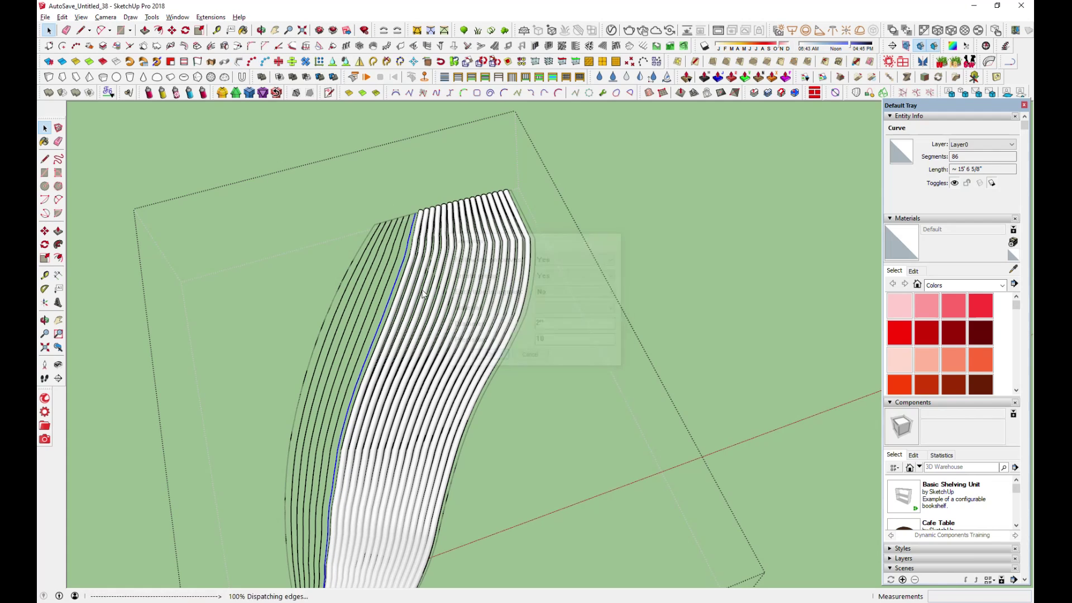
pyautogui.click(489, 356)
pyautogui.click(391, 262)
pyautogui.click(239, 62)
pyautogui.click(489, 356)
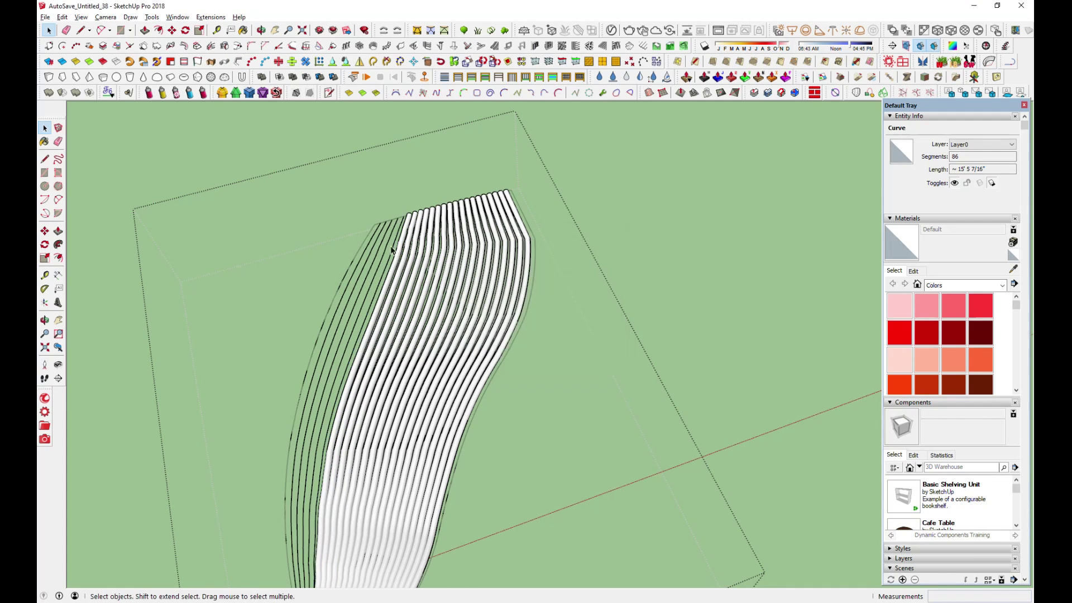
pyautogui.click(262, 78)
pyautogui.click(489, 356)
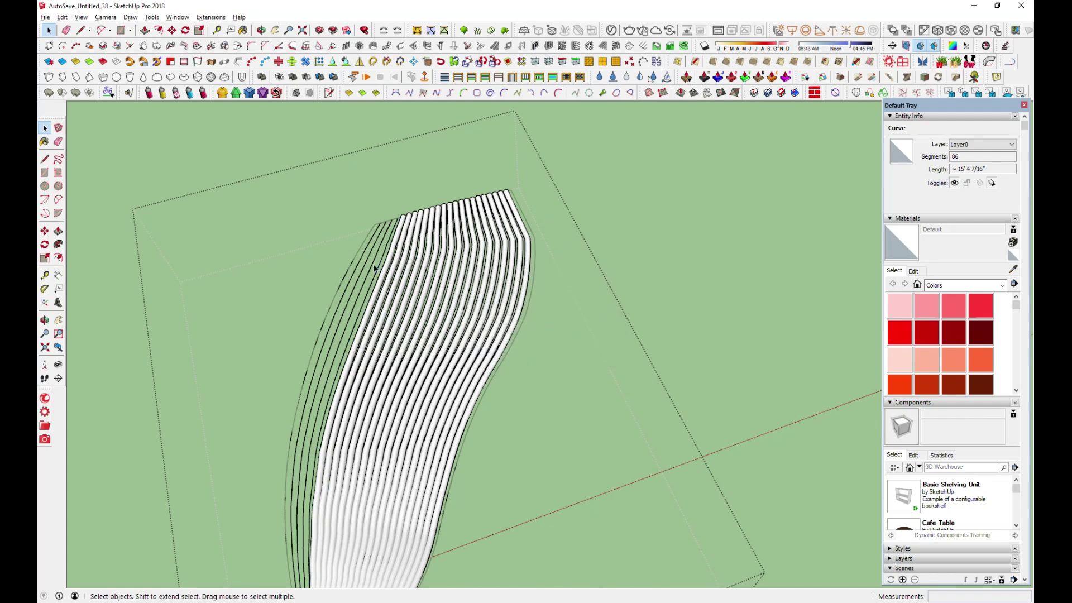
pyautogui.click(382, 238)
pyautogui.click(263, 78)
pyautogui.click(489, 356)
pyautogui.click(262, 78)
pyautogui.click(489, 356)
pyautogui.click(370, 268)
pyautogui.click(262, 79)
pyautogui.click(489, 356)
pyautogui.click(358, 267)
pyautogui.press('Return')
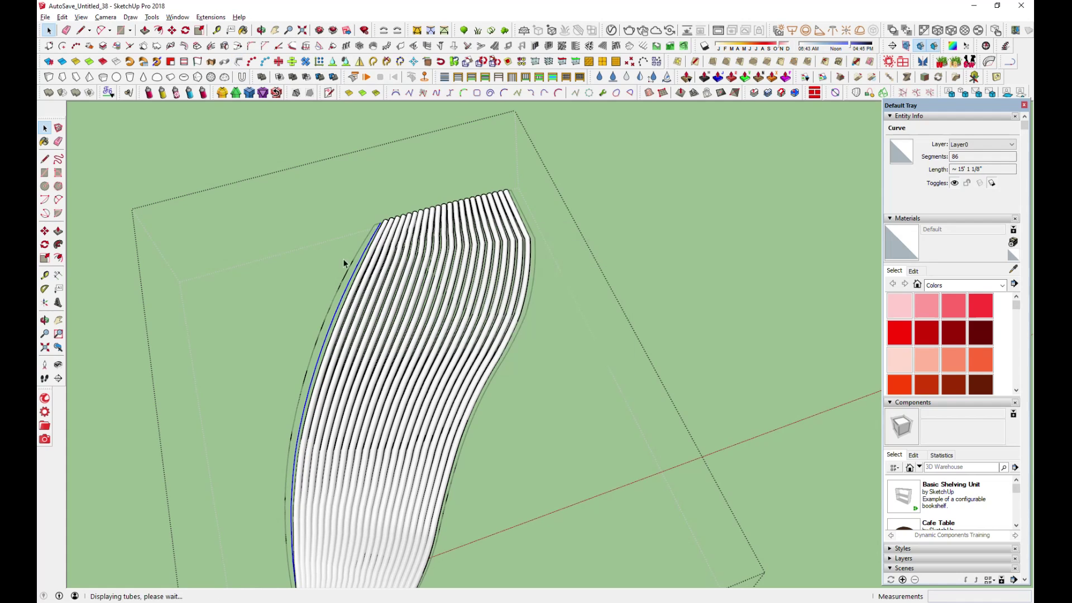
pyautogui.click(241, 77)
pyautogui.click(497, 355)
# Step: Select the remaining 127 loft edges and turn them into 2-inch tubes too
pyautogui.moveTo(498, 359); pyautogui.dragTo(533, 319, button='middle')
pyautogui.tripleClick(535, 320)
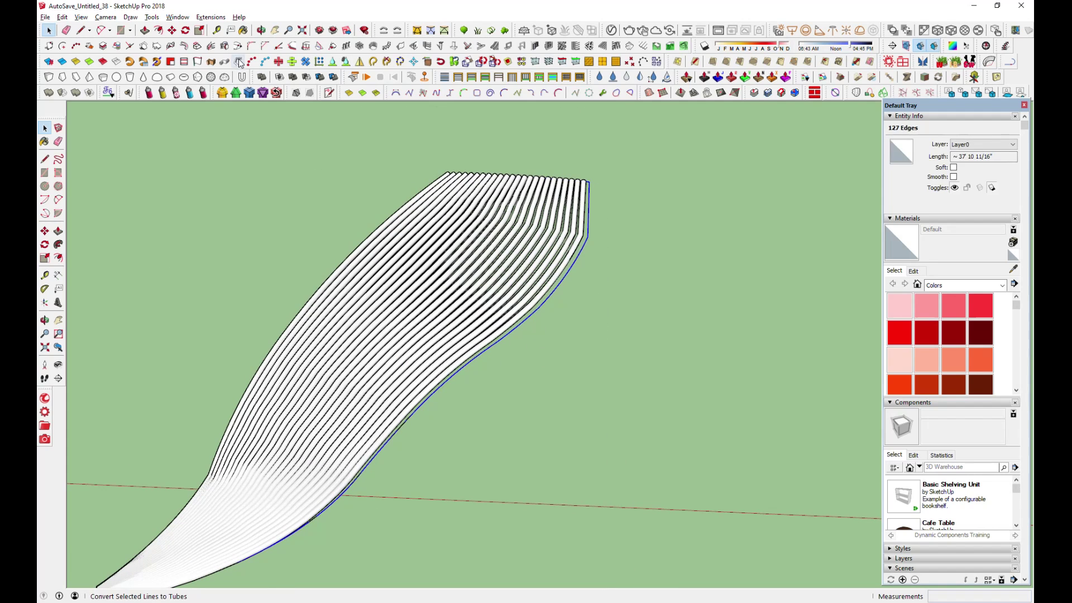
pyautogui.click(240, 77)
pyautogui.click(489, 357)
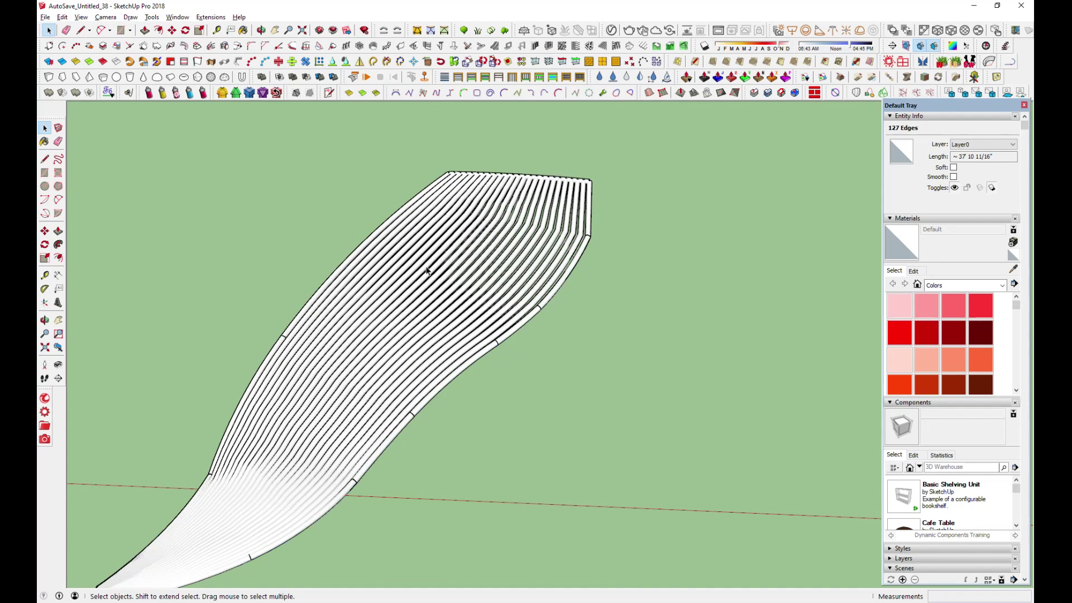
pyautogui.moveTo(495, 357); pyautogui.dragTo(487, 216, button='middle')
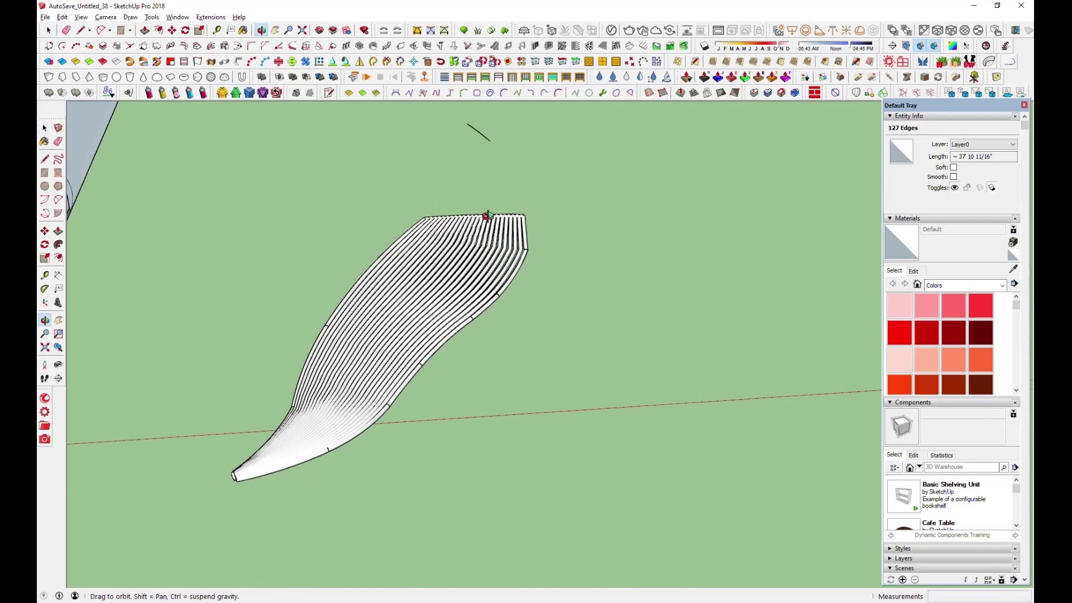
# Step: Move the tube fin group onto the end point of the whale body
pyautogui.click(509, 283)
pyautogui.moveTo(587, 443)
pyautogui.mouseDown(button='middle')
pyautogui.moveTo(845, 125)
pyautogui.moveTo(575, 417)
pyautogui.mouseUp(button='middle')
pyautogui.click(454, 266)
pyautogui.rightClick(400, 346)
pyautogui.press('Escape')
pyautogui.press('m')
pyautogui.click(430, 279)
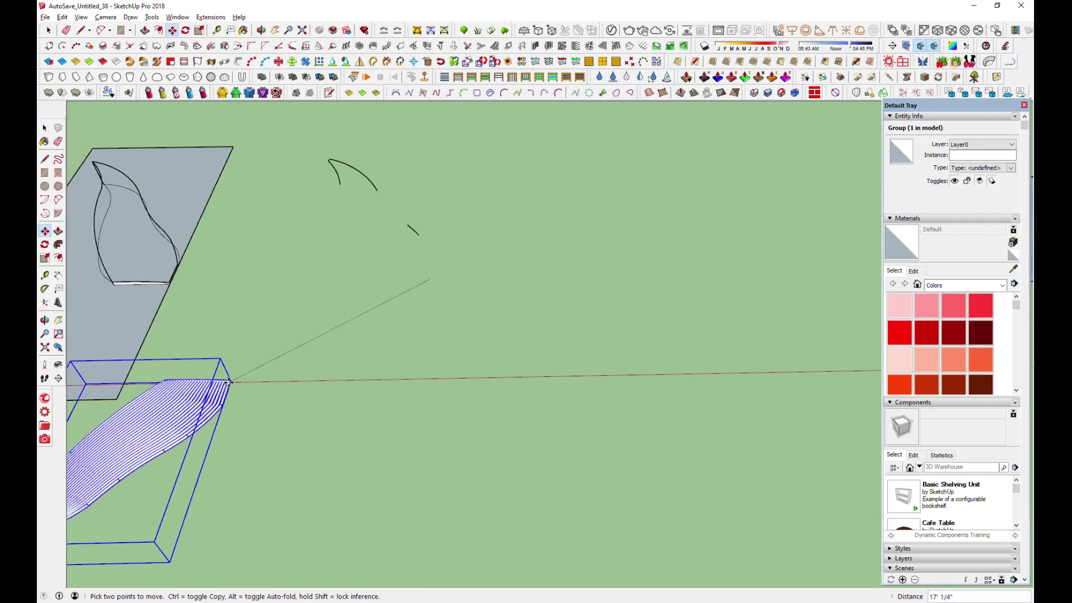
pyautogui.scroll(-2, 223, 386)
pyautogui.scroll(5, 659, 313)
pyautogui.scroll(3, 653, 291)
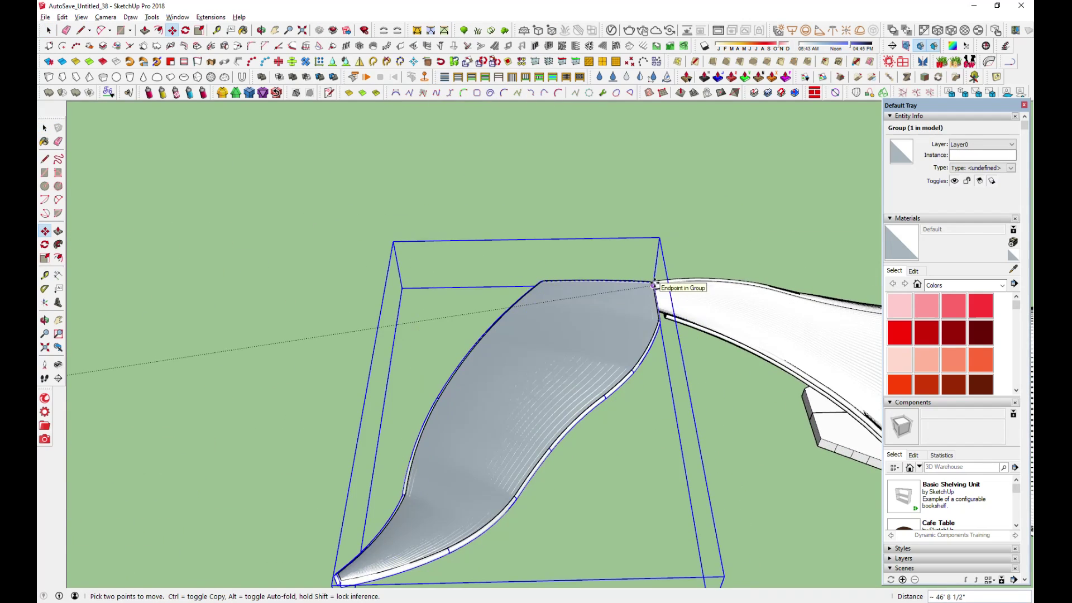
pyautogui.click(653, 285)
pyautogui.scroll(-3, 662, 179)
pyautogui.moveTo(663, 179)
pyautogui.mouseDown(button='middle')
pyautogui.moveTo(675, 186)
pyautogui.moveTo(651, 239)
pyautogui.mouseUp(button='middle')
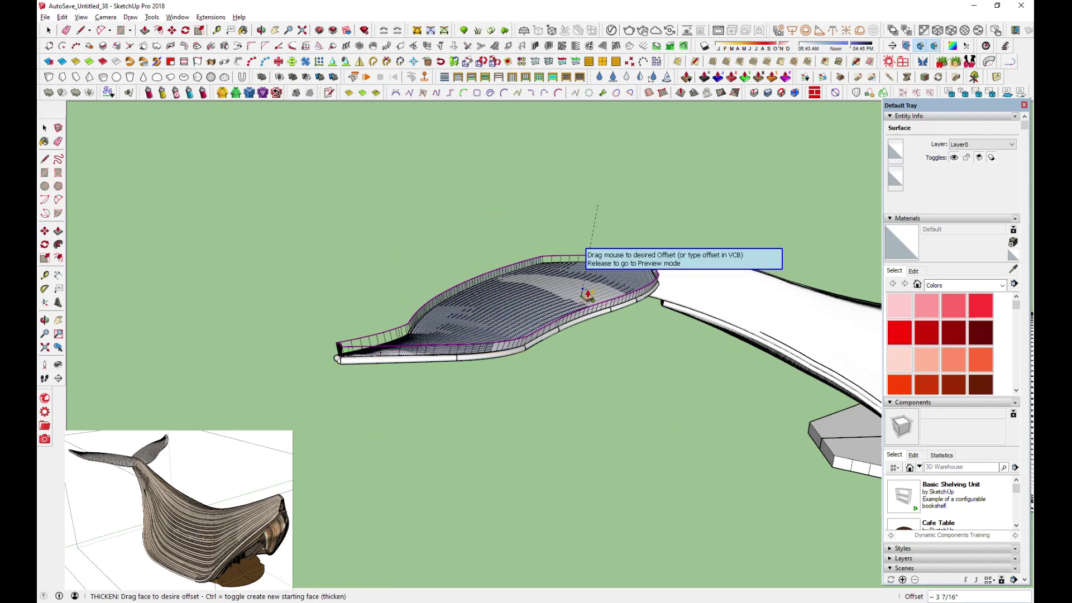
# Step: Give the fin surface thickness and check the result
pyautogui.moveTo(583, 302); pyautogui.dragTo(598, 364)
pyautogui.click(597, 358)
pyautogui.moveTo(594, 355)
pyautogui.mouseDown(button='middle')
pyautogui.moveTo(730, 227)
pyautogui.moveTo(338, 394)
pyautogui.moveTo(390, 313)
pyautogui.mouseUp(button='middle')
# Step: Group the fin pieces and turn the group into Component#1
pyautogui.press('space')
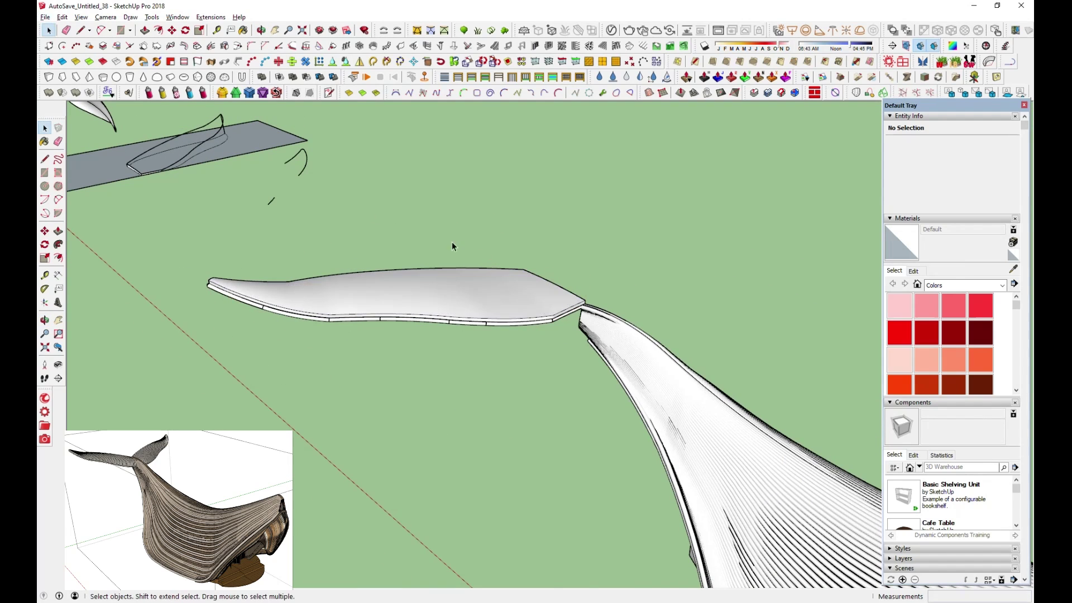
pyautogui.click(433, 290)
pyautogui.rightClick(433, 290)
pyautogui.click(484, 178)
pyautogui.rightClick(483, 179)
pyautogui.click(502, 179)
pyautogui.click(820, 407)
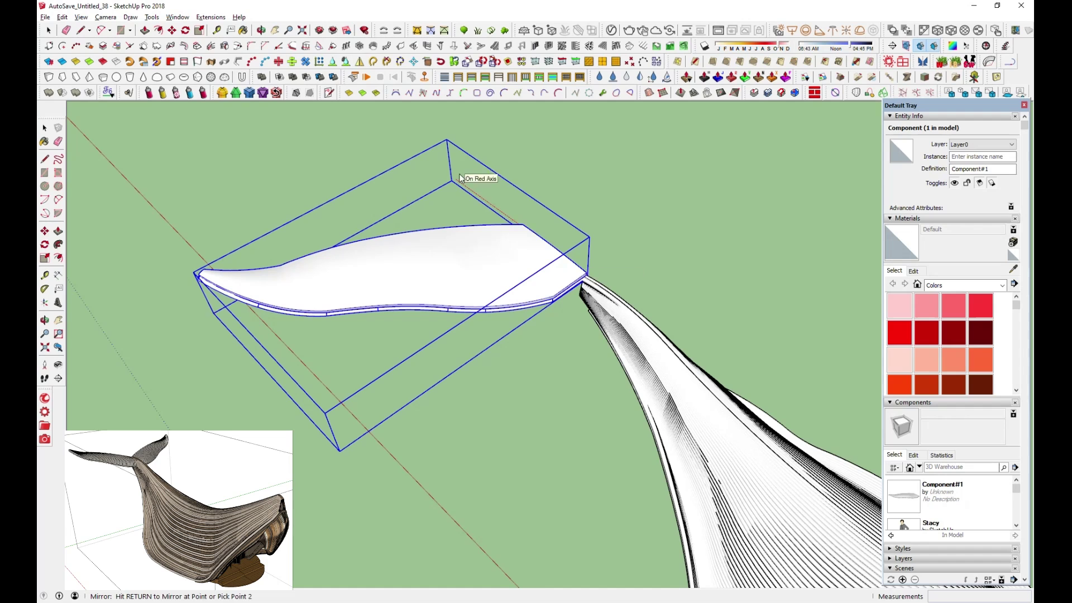
# Step: Mirror the fluke into a pair and select both copies
pyautogui.press('Return')
pyautogui.moveTo(469, 270)
pyautogui.mouseDown(button='middle')
pyautogui.moveTo(480, 471)
pyautogui.moveTo(647, 154)
pyautogui.mouseUp(button='middle')
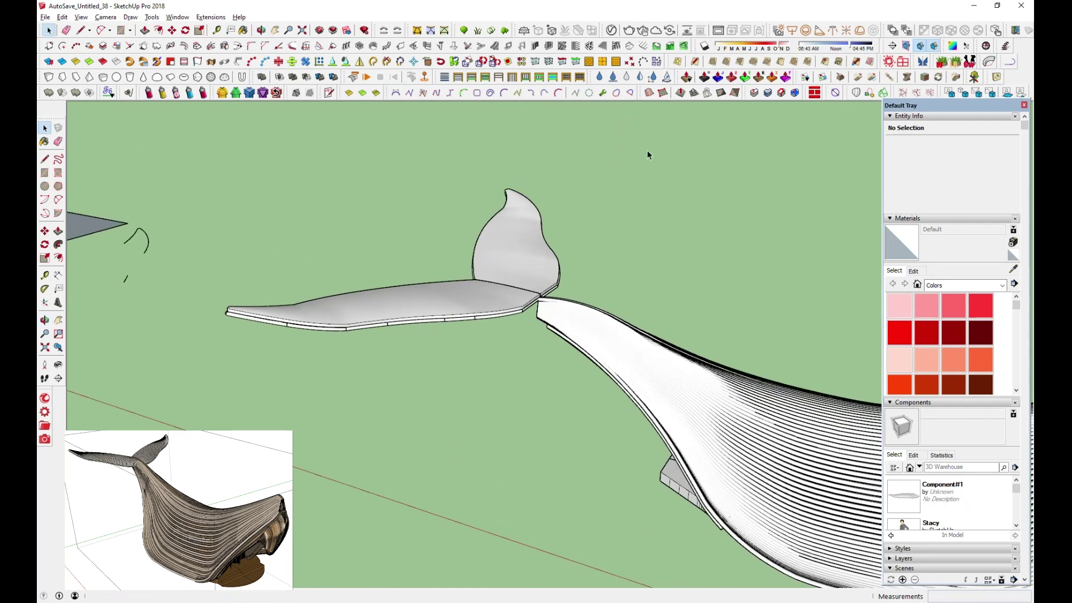
pyautogui.click(526, 307)
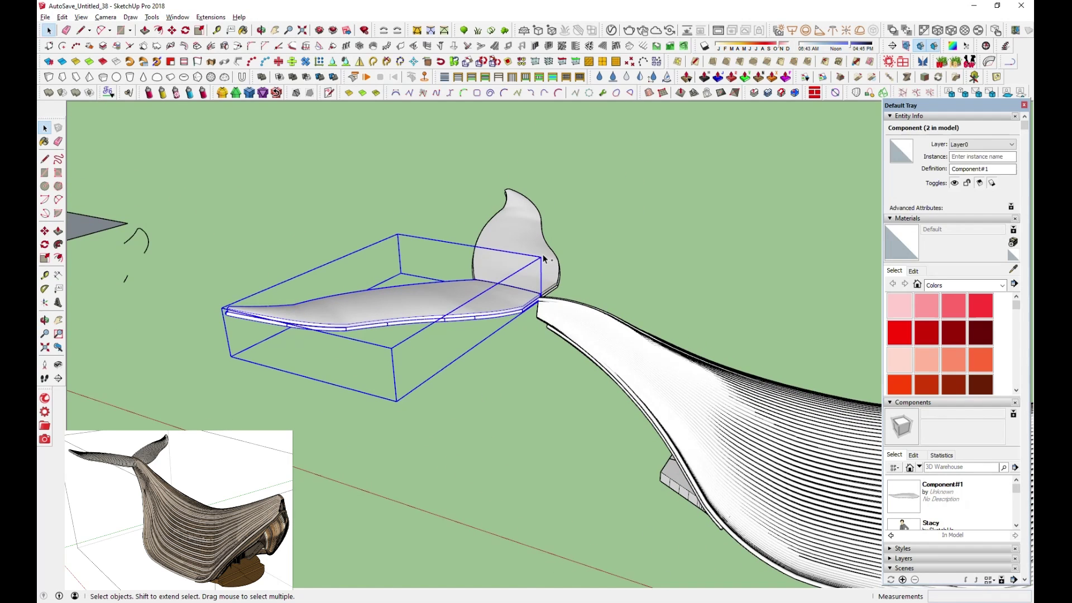
# Step: Try moving and scaling the fluke pair near the tail joint, then deselect
pyautogui.click(496, 343)
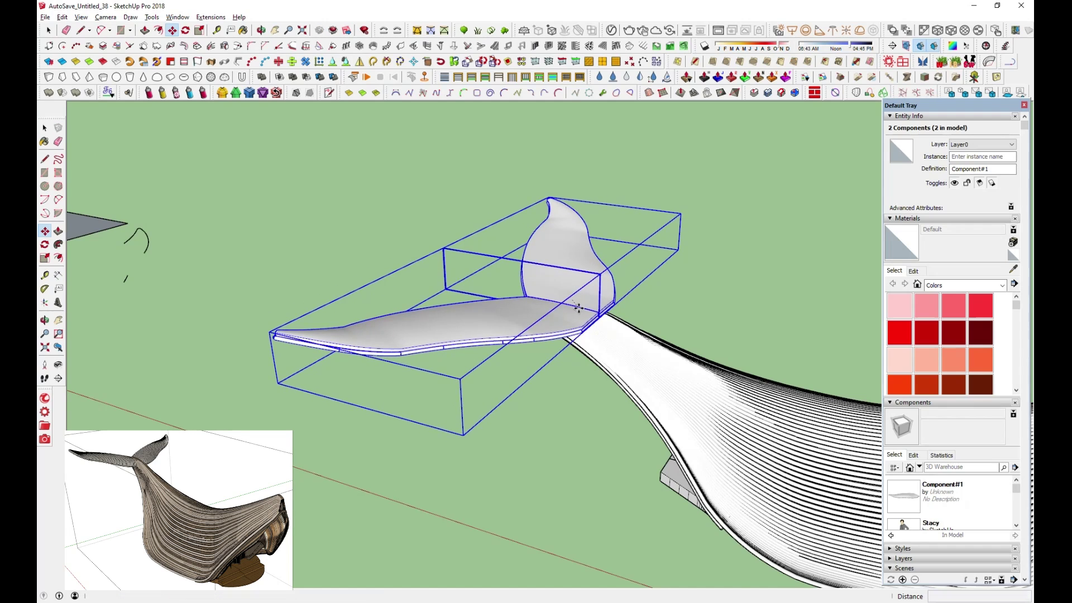
pyautogui.scroll(2, 578, 308)
pyautogui.scroll(2, 578, 310)
pyautogui.scroll(3, 578, 313)
pyautogui.moveTo(610, 454)
pyautogui.mouseDown(button='middle')
pyautogui.moveTo(512, 522)
pyautogui.moveTo(486, 407)
pyautogui.moveTo(534, 414)
pyautogui.moveTo(641, 239)
pyautogui.moveTo(495, 263)
pyautogui.moveTo(638, 175)
pyautogui.mouseUp(button='middle')
pyautogui.scroll(-3, 569, 423)
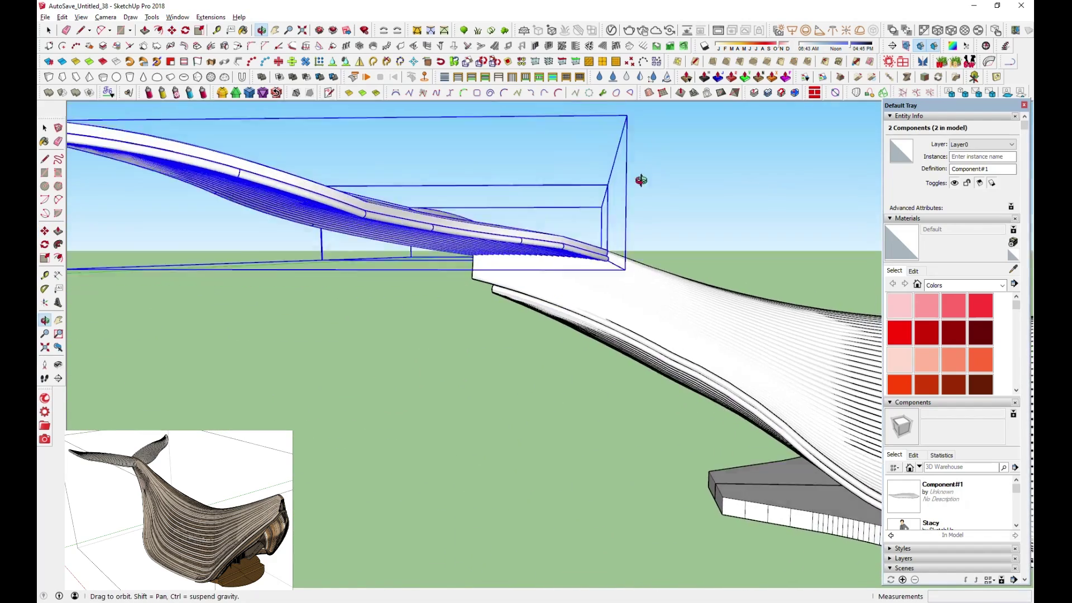
pyautogui.scroll(-2, 639, 174)
pyautogui.press('s')
pyautogui.scroll(-3, 519, 303)
pyautogui.moveTo(520, 303)
pyautogui.mouseDown(button='middle')
pyautogui.moveTo(559, 335)
pyautogui.moveTo(668, 367)
pyautogui.moveTo(704, 272)
pyautogui.moveTo(429, 495)
pyautogui.moveTo(713, 404)
pyautogui.moveTo(638, 456)
pyautogui.mouseUp(button='middle')
pyautogui.press('space')
pyautogui.click(558, 335)
# Step: Select the tail flukes and rotate them to tilt at the tail end
pyautogui.moveTo(393, 398)
pyautogui.mouseDown(button='middle')
pyautogui.moveTo(335, 376)
pyautogui.moveTo(723, 371)
pyautogui.moveTo(371, 324)
pyautogui.mouseUp(button='middle')
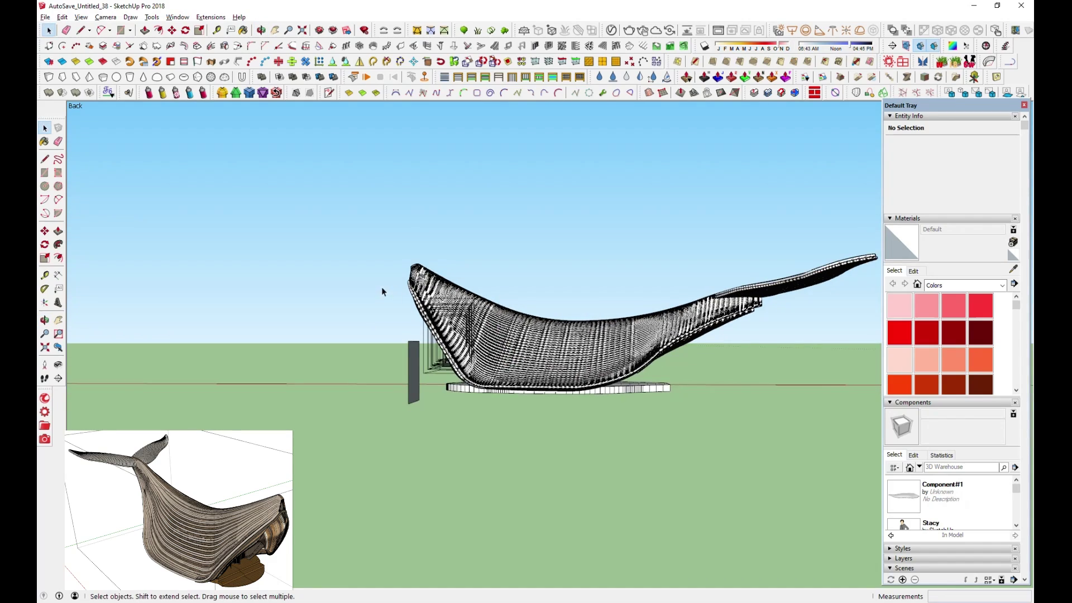
pyautogui.click(813, 280)
pyautogui.moveTo(813, 280)
pyautogui.mouseDown(button='middle')
pyautogui.moveTo(617, 199)
pyautogui.moveTo(311, 313)
pyautogui.moveTo(564, 363)
pyautogui.moveTo(689, 300)
pyautogui.moveTo(641, 287)
pyautogui.moveTo(746, 297)
pyautogui.mouseUp(button='middle')
pyautogui.press('q')
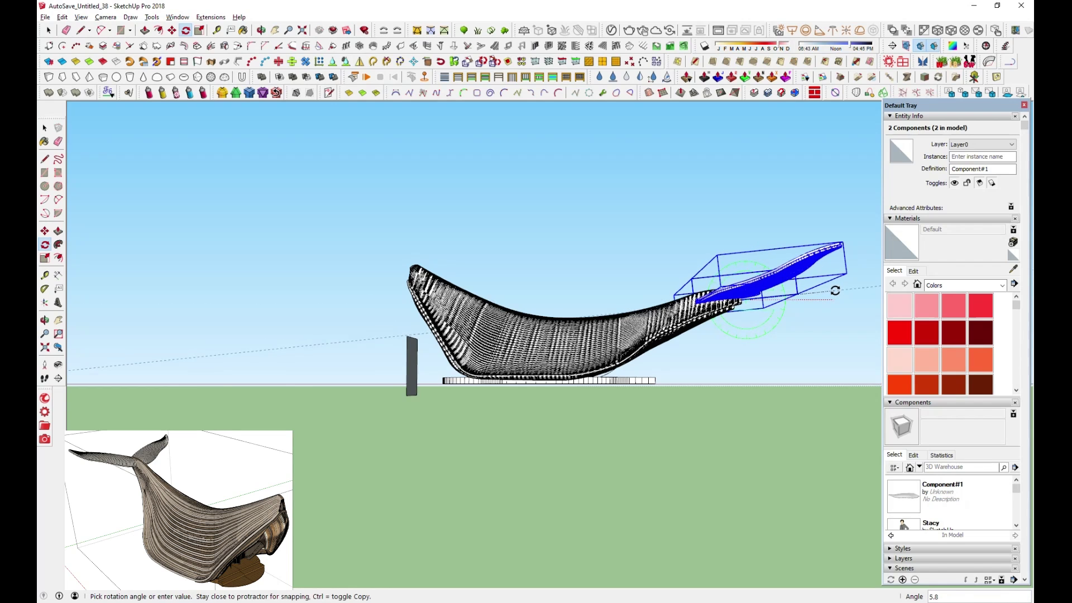
pyautogui.moveTo(825, 297)
pyautogui.mouseDown(button='middle')
pyautogui.moveTo(741, 383)
pyautogui.moveTo(744, 505)
pyautogui.moveTo(770, 386)
pyautogui.mouseUp(button='middle')
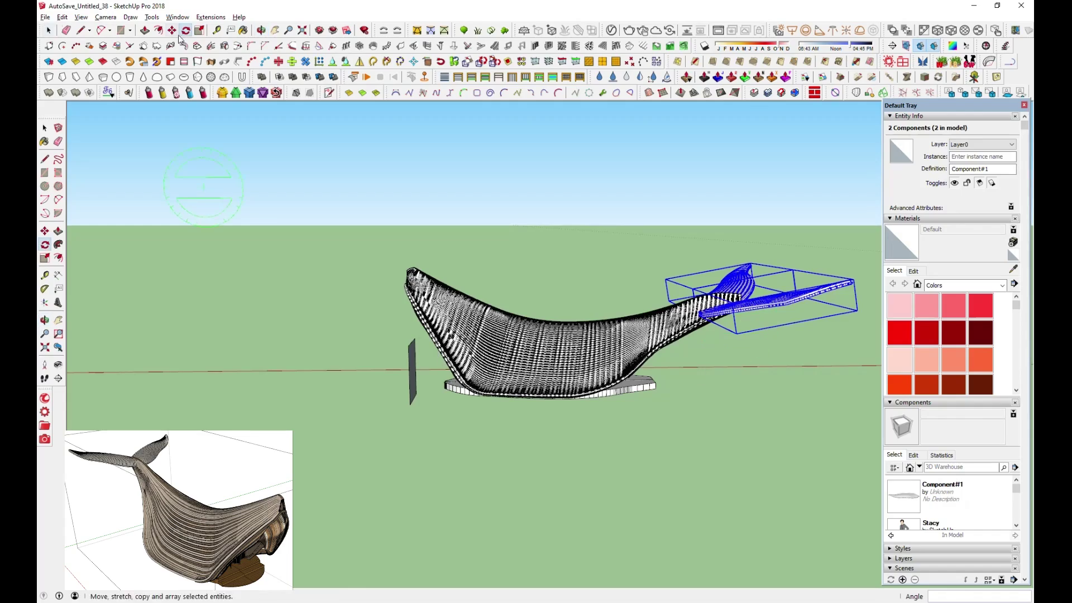
pyautogui.scroll(3, 776, 308)
pyautogui.scroll(4, 776, 308)
pyautogui.moveTo(776, 309); pyautogui.dragTo(710, 374, button='middle')
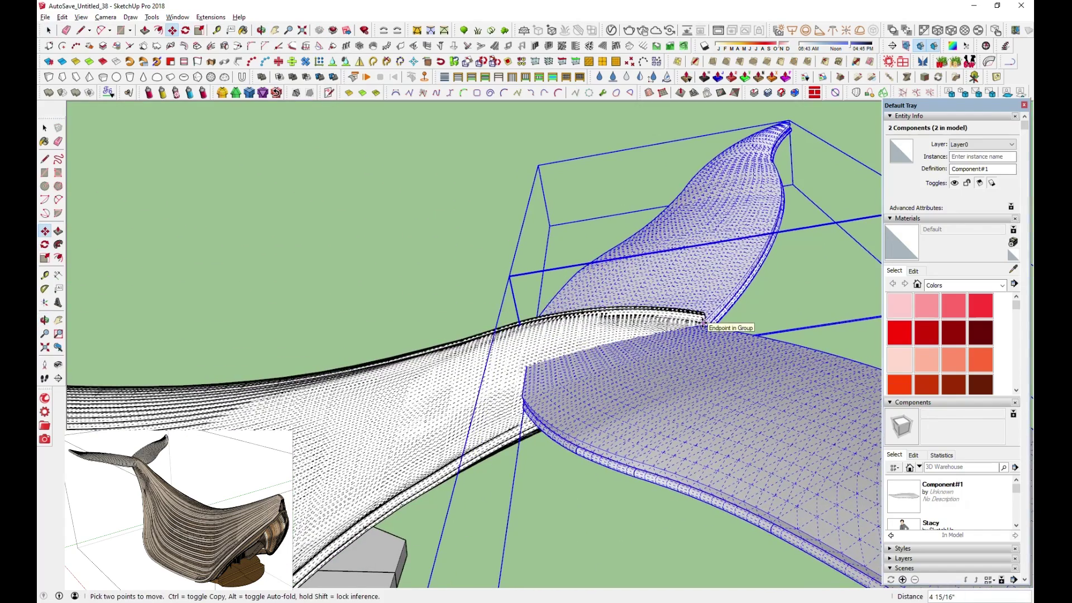
# Step: Raise the flukes 3 along the blue axis onto the tail tip
pyautogui.press('Escape')
pyautogui.click(486, 326)
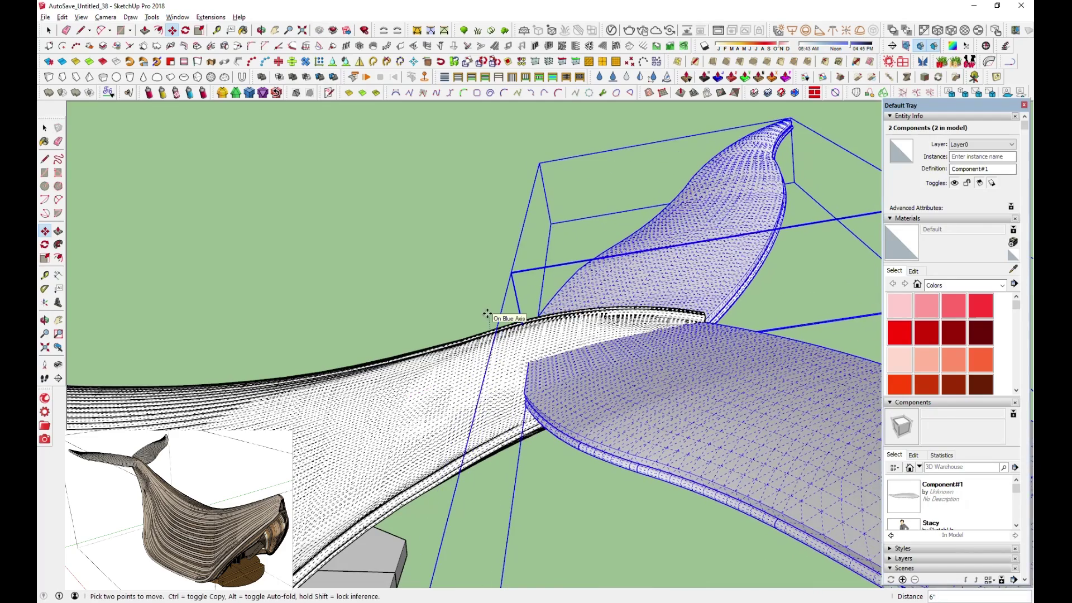
pyautogui.write('3')
pyautogui.press('Return')
pyautogui.scroll(-3, 469, 251)
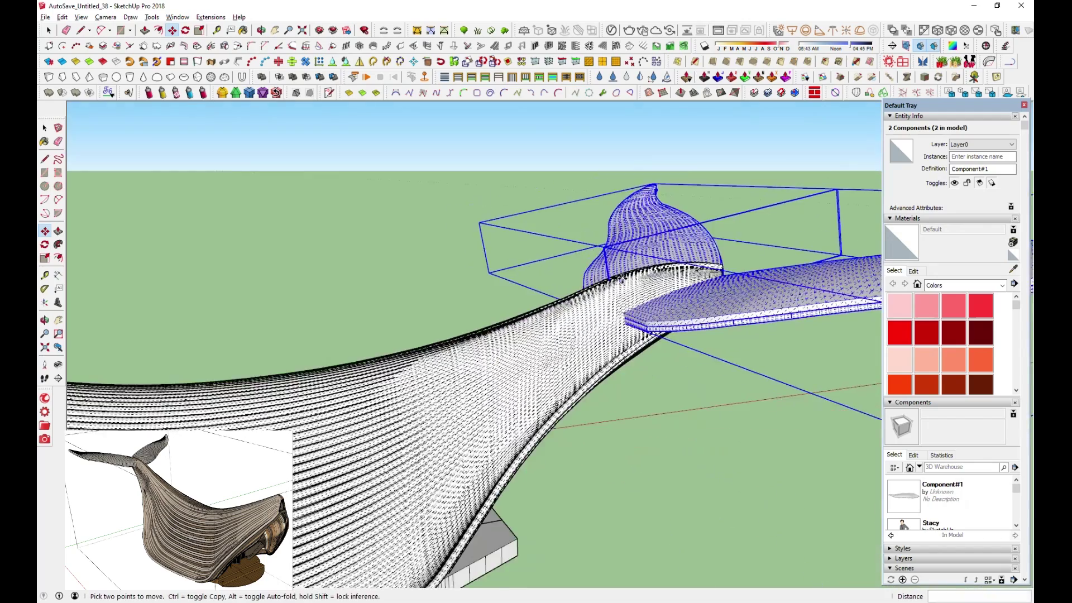
pyautogui.scroll(-3, 462, 216)
pyautogui.click(423, 238)
pyautogui.moveTo(626, 232)
pyautogui.mouseDown(button='middle')
pyautogui.moveTo(641, 222)
pyautogui.moveTo(426, 333)
pyautogui.moveTo(806, 342)
pyautogui.mouseUp(button='middle')
pyautogui.scroll(5, 608, 308)
# Step: Orbit around the whale to inspect it from front, side, low and top views
pyautogui.scroll(3, 607, 308)
pyautogui.scroll(-3, 607, 305)
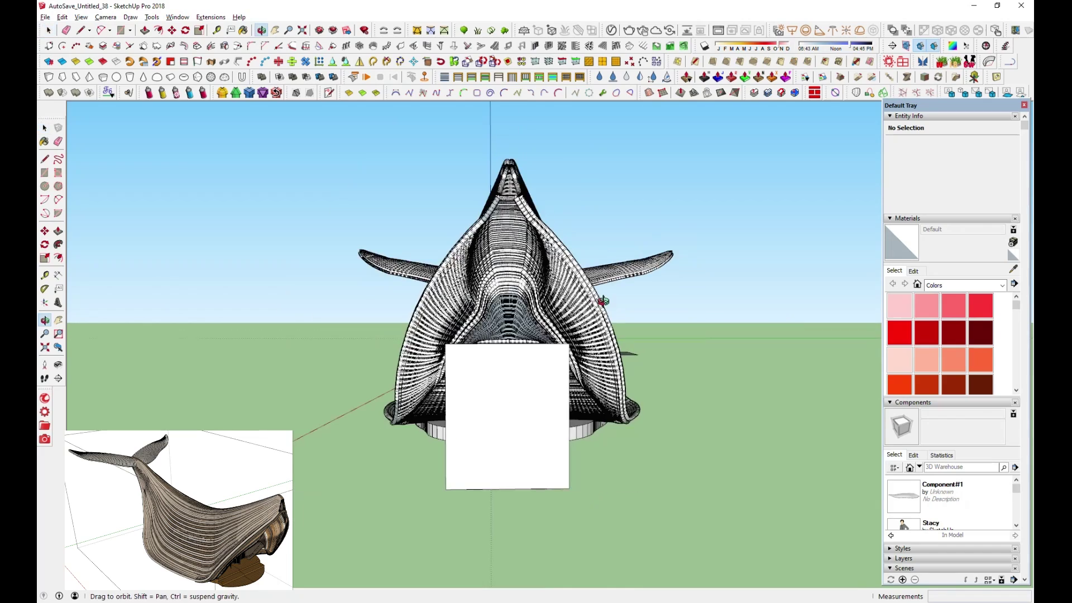
pyautogui.moveTo(606, 305); pyautogui.dragTo(627, 289, button='middle')
pyautogui.moveTo(459, 310); pyautogui.dragTo(620, 295, button='middle')
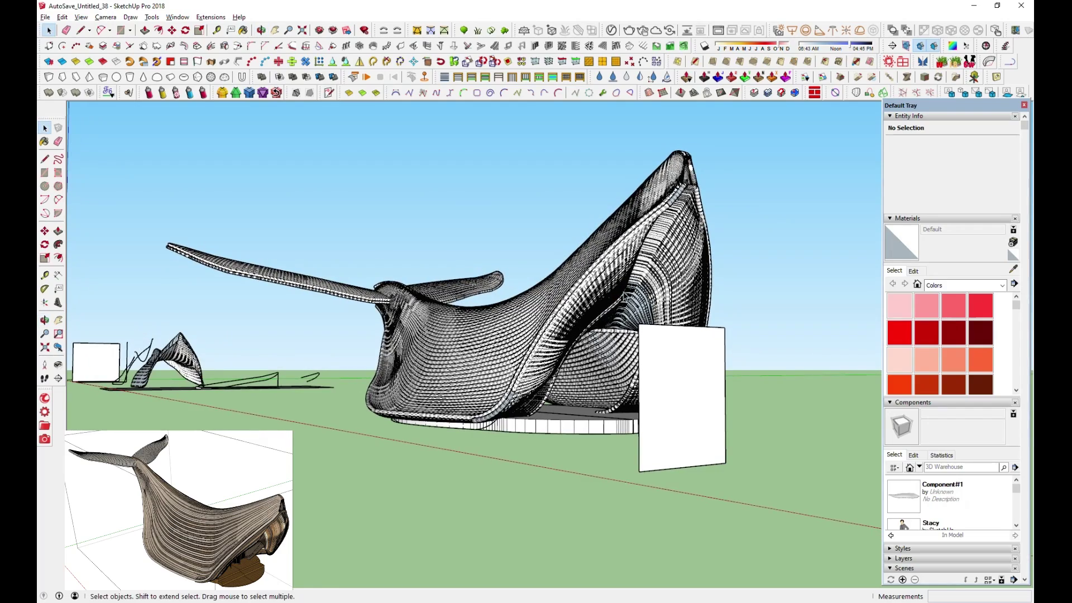
pyautogui.moveTo(560, 323)
pyautogui.mouseDown(button='middle')
pyautogui.moveTo(778, 334)
pyautogui.moveTo(736, 339)
pyautogui.mouseUp(button='middle')
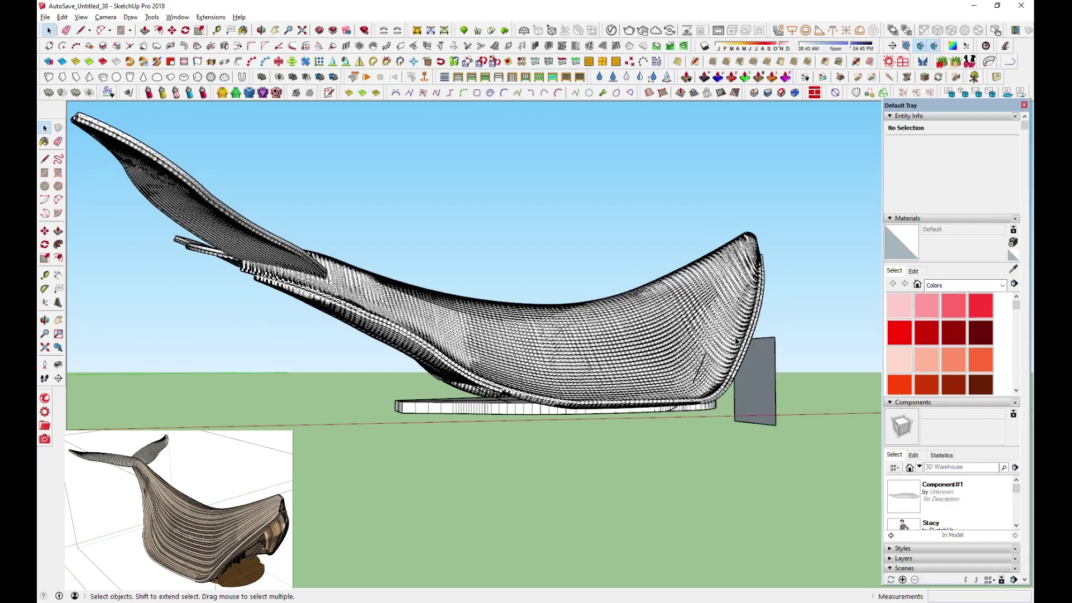
pyautogui.moveTo(737, 340)
pyautogui.mouseDown(button='middle')
pyautogui.moveTo(597, 330)
pyautogui.moveTo(542, 384)
pyautogui.moveTo(553, 360)
pyautogui.mouseUp(button='middle')
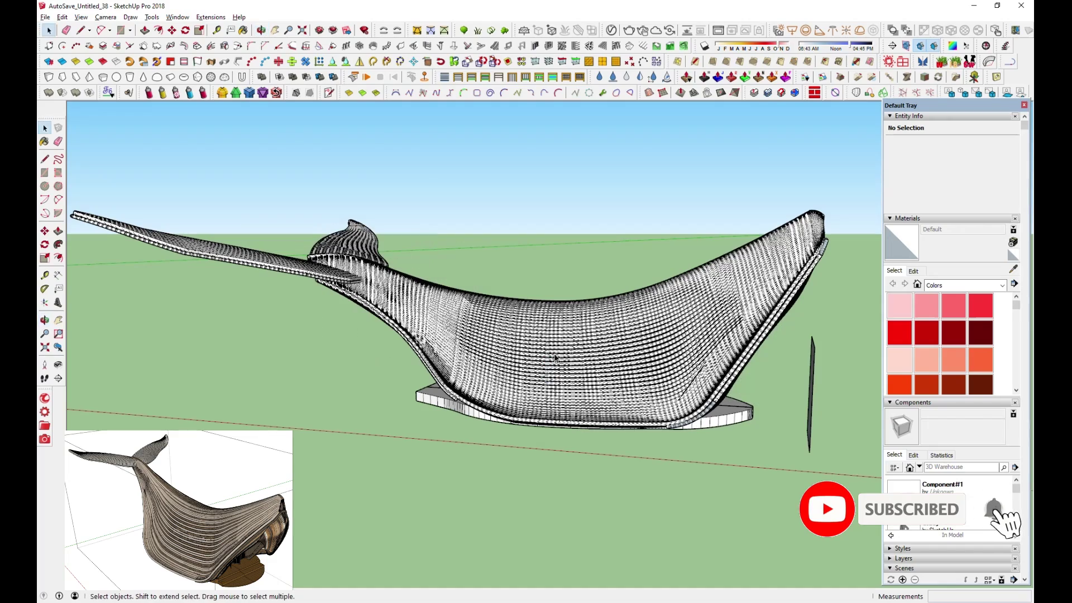
pyautogui.moveTo(649, 326)
pyautogui.mouseDown(button='middle')
pyautogui.moveTo(536, 310)
pyautogui.moveTo(346, 103)
pyautogui.moveTo(446, 223)
pyautogui.moveTo(617, 387)
pyautogui.mouseUp(button='middle')
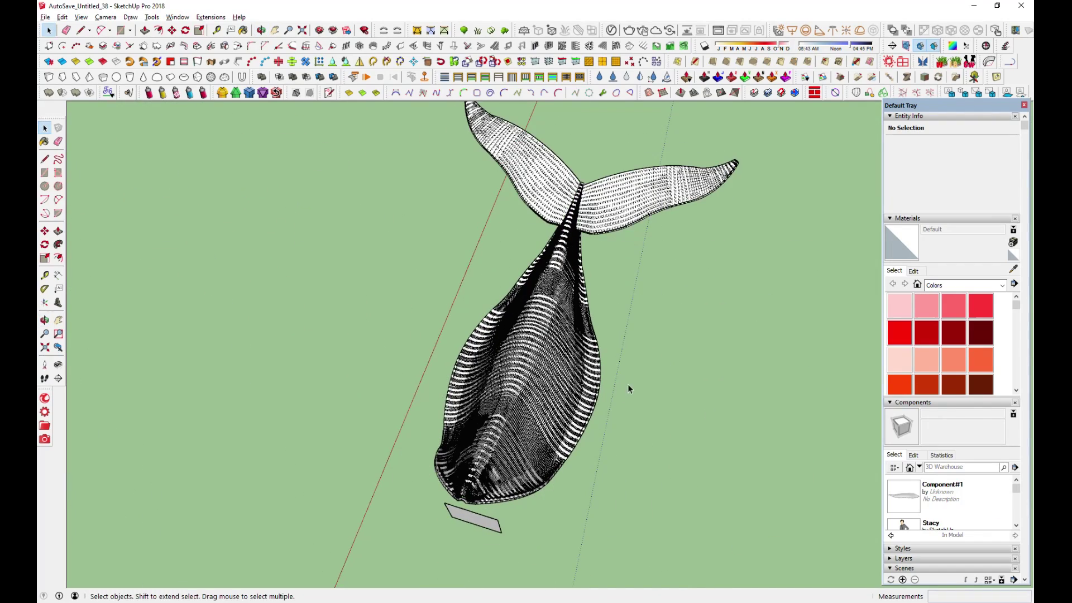
pyautogui.moveTo(709, 433)
pyautogui.mouseDown(button='middle')
pyautogui.moveTo(380, 160)
pyautogui.moveTo(594, 417)
pyautogui.moveTo(482, 318)
pyautogui.moveTo(545, 397)
pyautogui.mouseUp(button='middle')
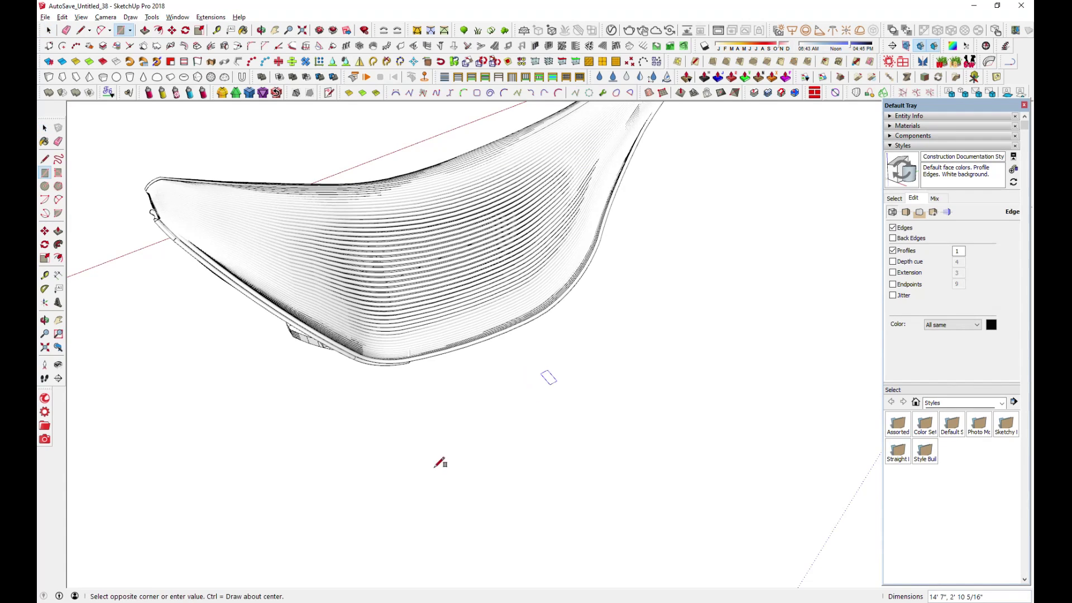
# Step: Finish the ground rectangle and draw a crescent arc on it
pyautogui.click(463, 530)
pyautogui.press('a')
pyautogui.scroll(2, 573, 487)
pyautogui.click(536, 421)
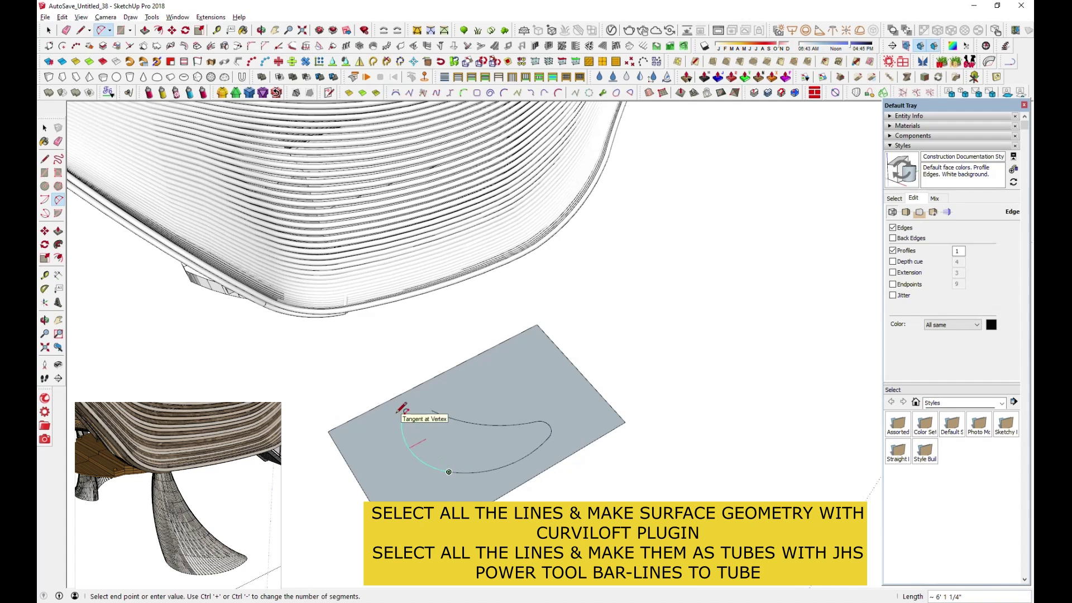
pyautogui.scroll(3, 403, 402)
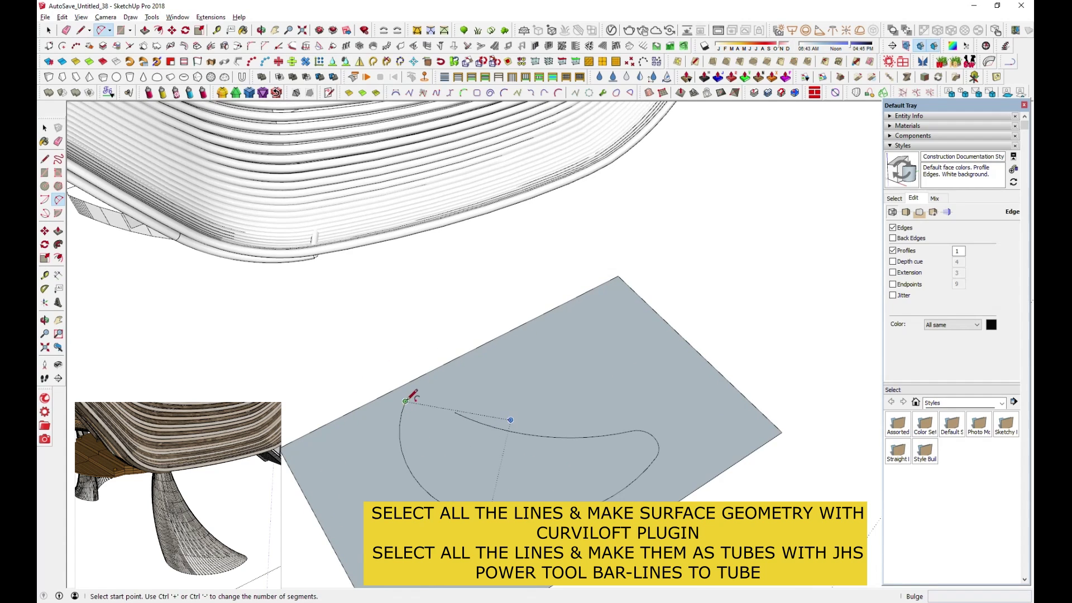
pyautogui.scroll(3, 438, 394)
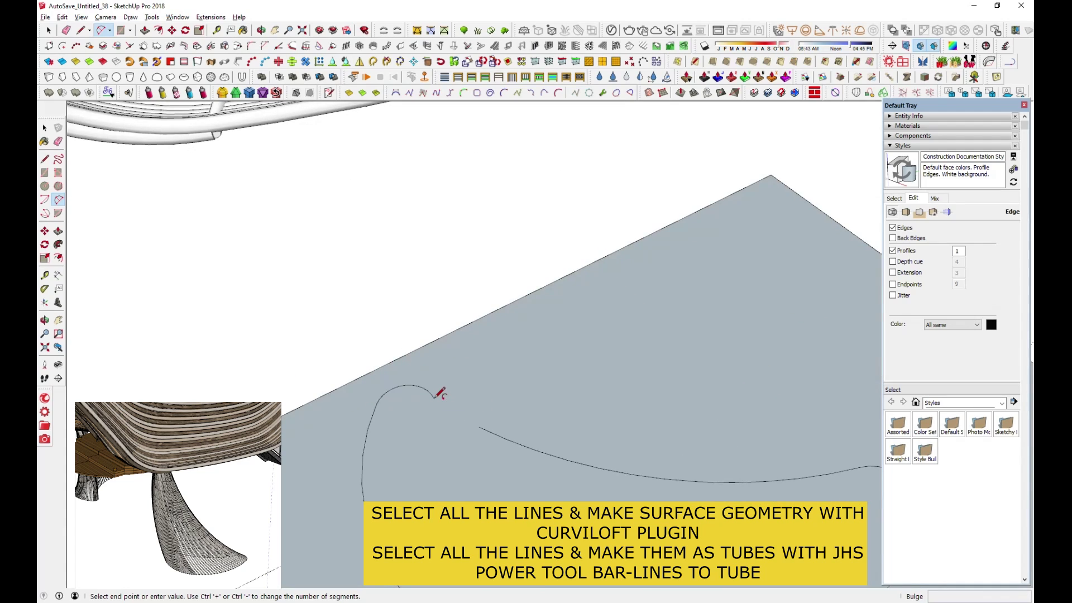
pyautogui.click(479, 426)
# Step: Copy the closed crescent shape upward above the ground plane
pyautogui.scroll(2, 467, 418)
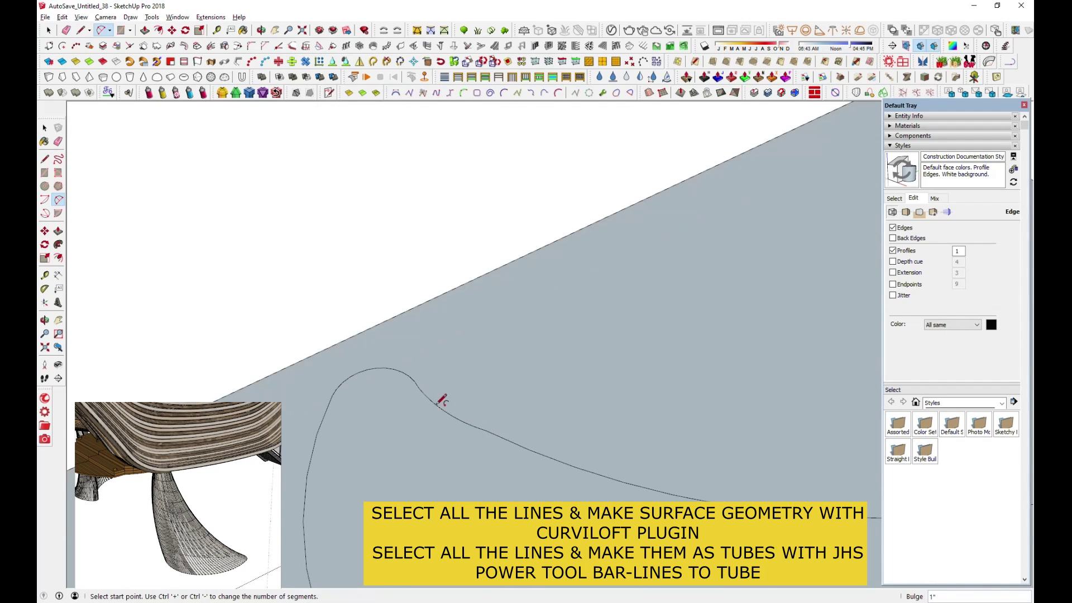
pyautogui.scroll(-3, 447, 407)
pyautogui.moveTo(435, 365); pyautogui.dragTo(682, 316, button='middle')
pyautogui.moveTo(491, 325); pyautogui.dragTo(620, 407, button='middle')
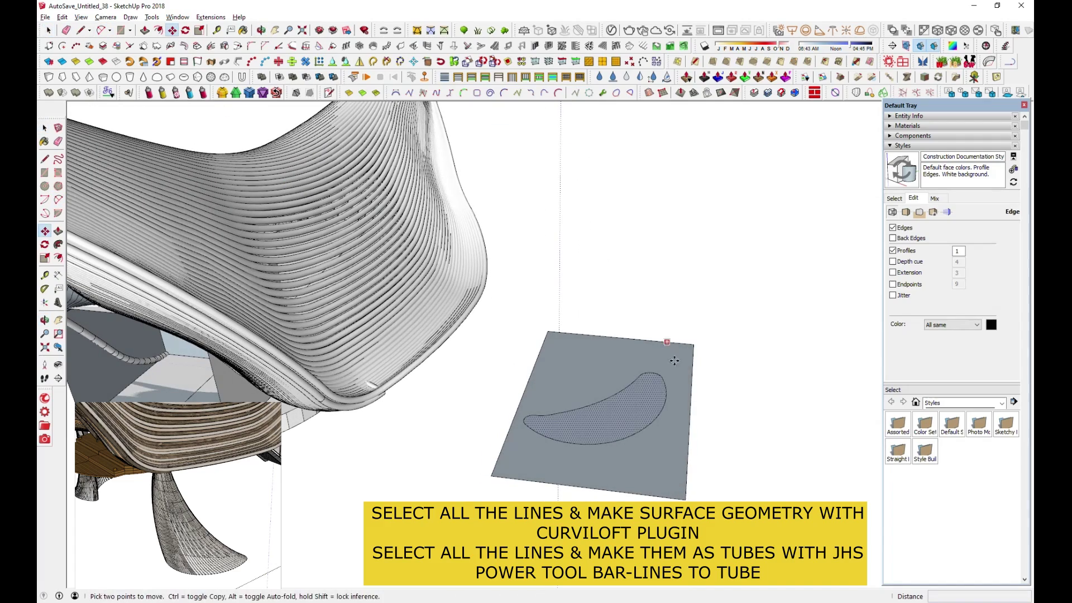
pyautogui.click(671, 353)
pyautogui.click(687, 249)
pyautogui.moveTo(686, 249); pyautogui.dragTo(544, 245, button='middle')
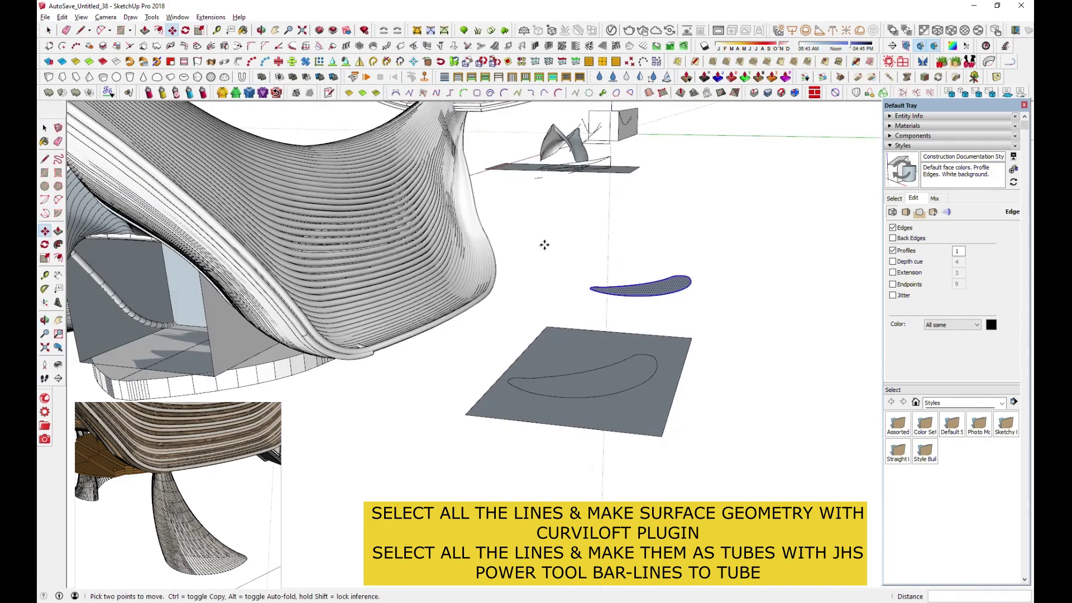
pyautogui.moveTo(569, 383); pyautogui.dragTo(547, 346, button='middle')
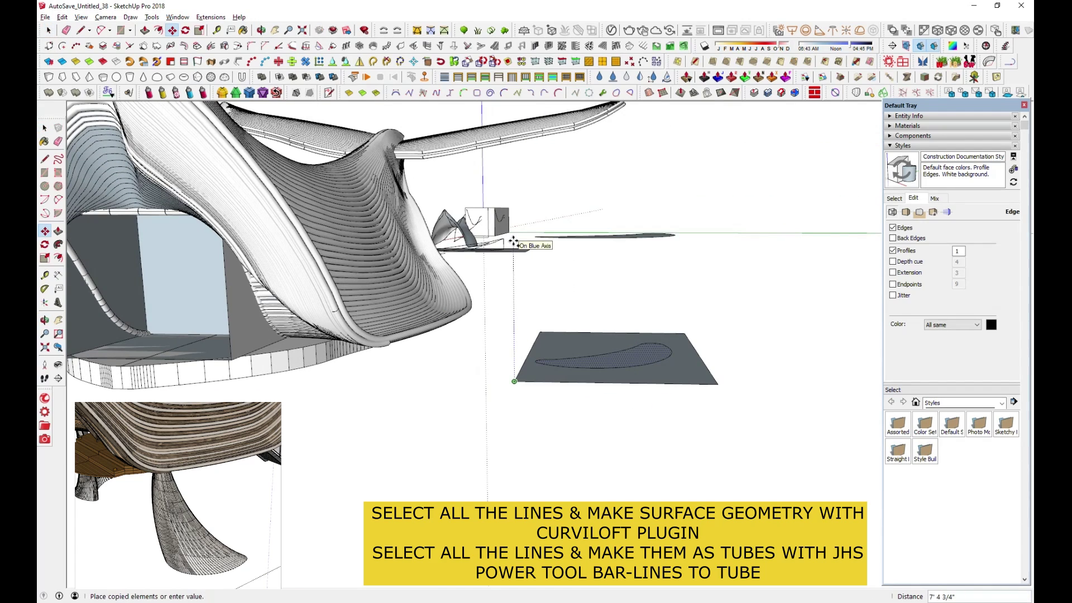
pyautogui.click(513, 242)
pyautogui.moveTo(512, 241); pyautogui.dragTo(642, 262, button='middle')
# Step: Scale down the raised copy and turn the view to face both crescents
pyautogui.press('s')
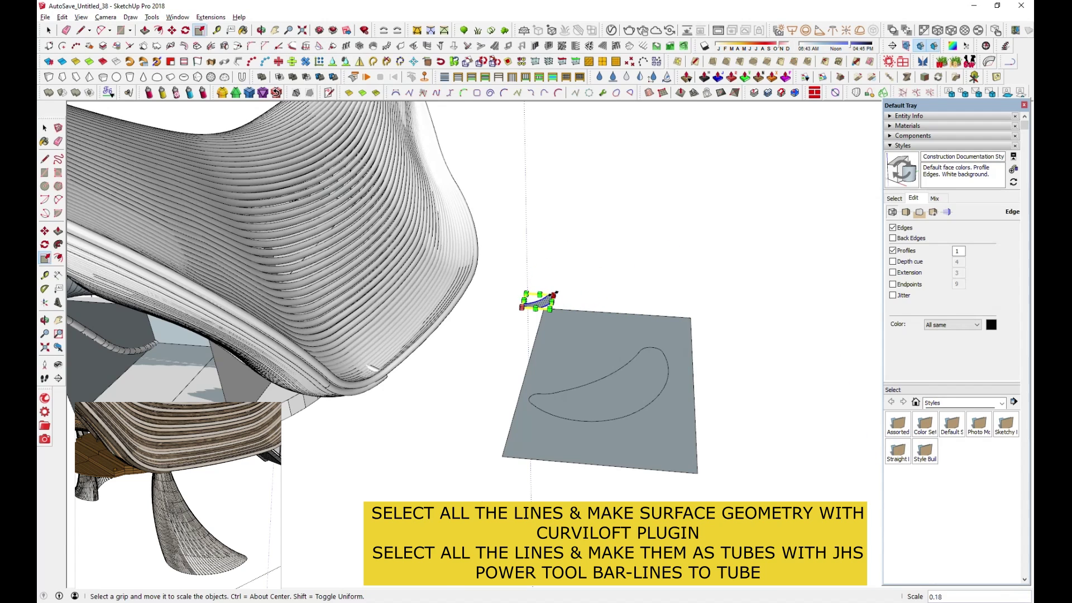
pyautogui.scroll(3, 555, 293)
pyautogui.click(48, 30)
pyautogui.scroll(-3, 497, 270)
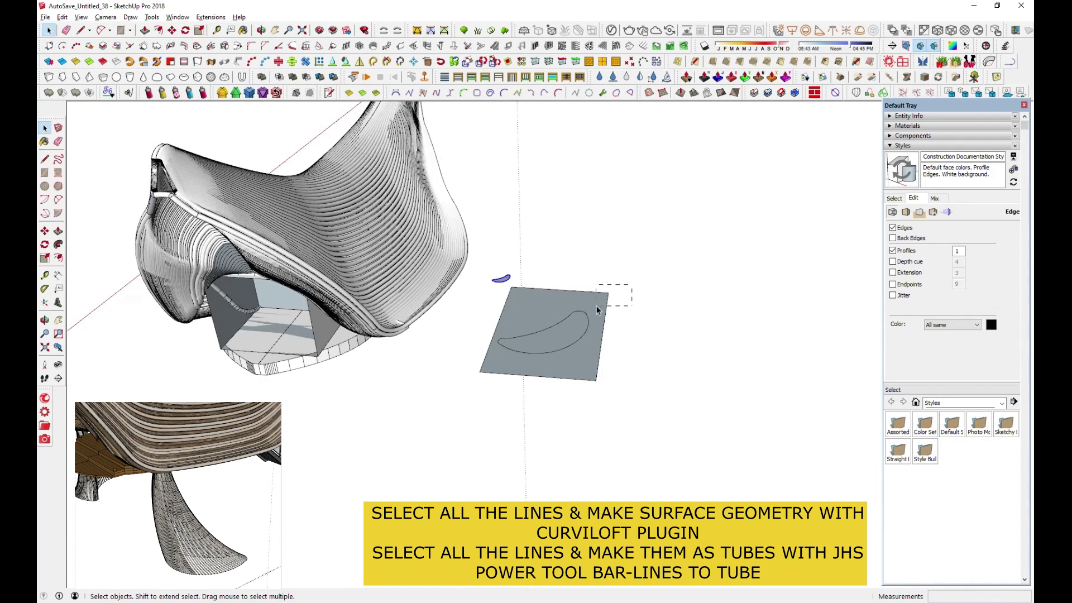
pyautogui.moveTo(502, 358); pyautogui.dragTo(447, 401)
pyautogui.scroll(3, 495, 299)
pyautogui.scroll(2, 567, 292)
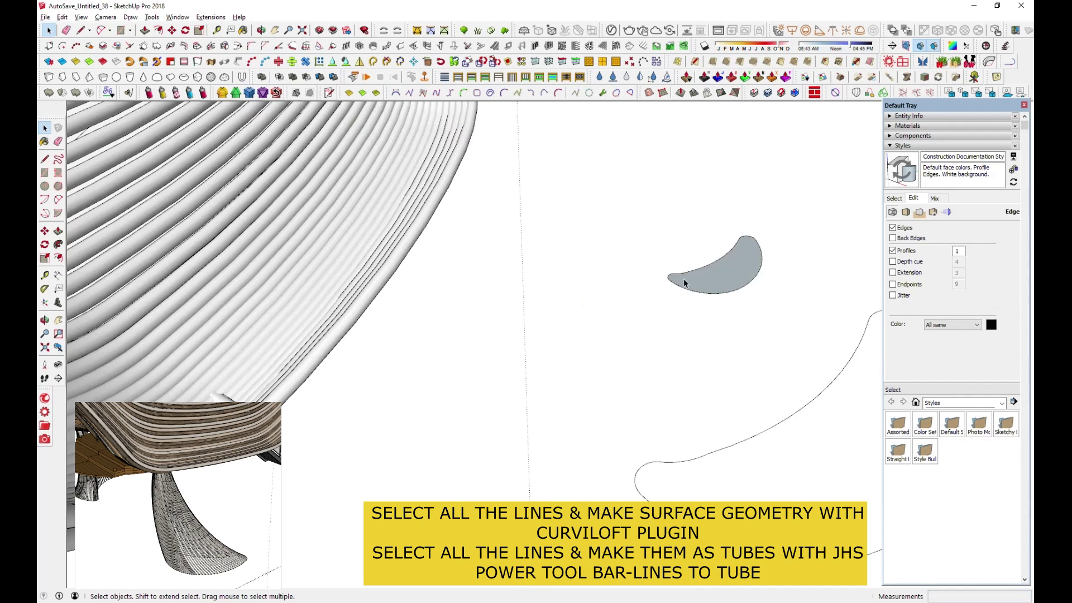
pyautogui.scroll(-5, 567, 307)
pyautogui.moveTo(567, 306); pyautogui.dragTo(675, 385, button='middle')
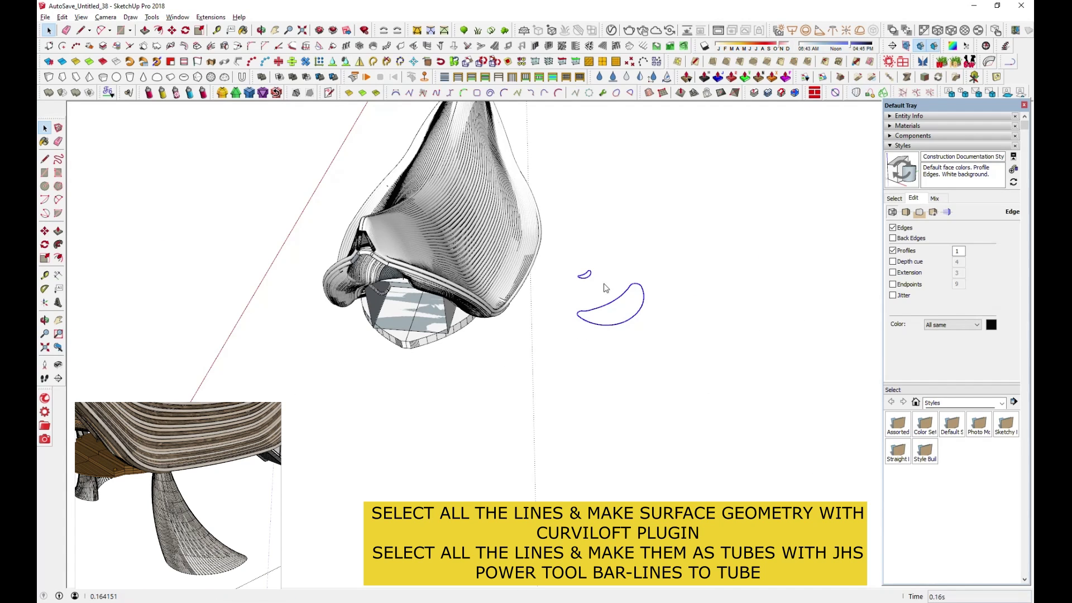
# Step: Preview a Curviloft spline loft between both crescents, toggle its shape, then discard it
pyautogui.scroll(3, 602, 293)
pyautogui.press('space')
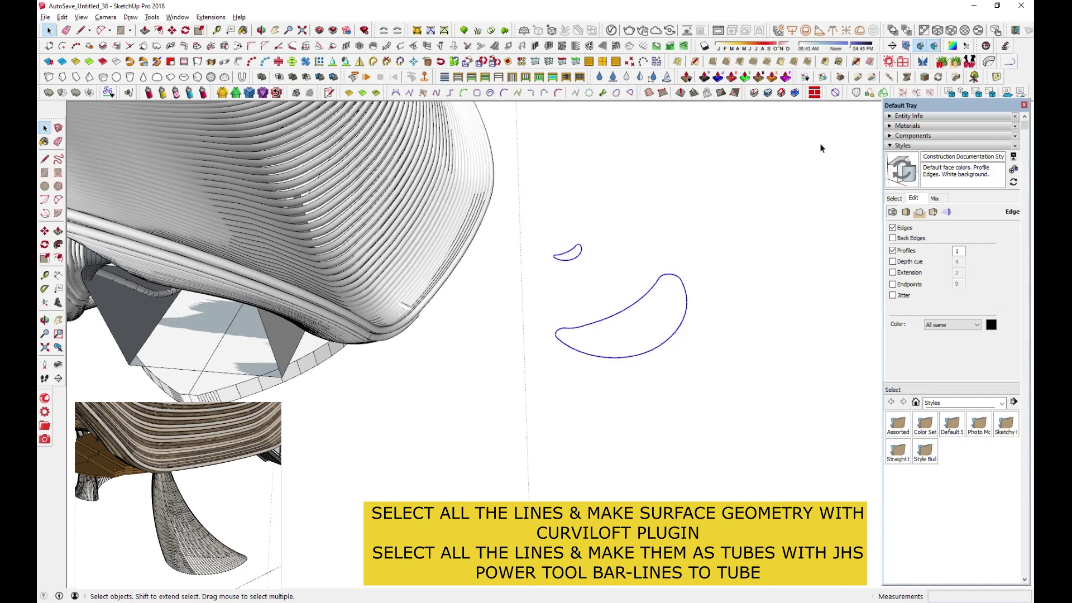
pyautogui.moveTo(692, 257); pyautogui.dragTo(652, 171, button='middle')
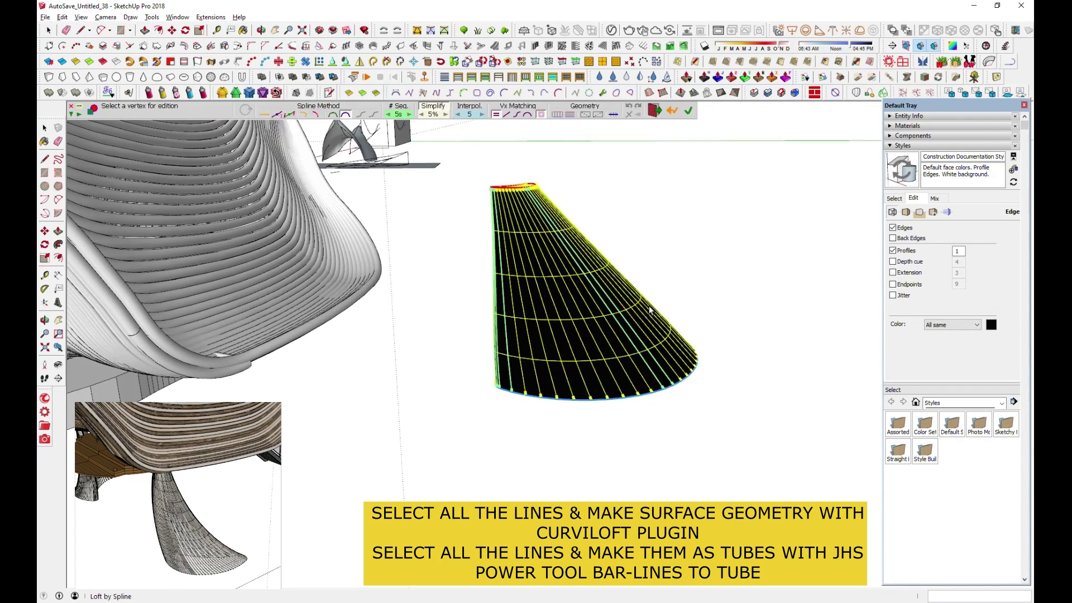
pyautogui.click(305, 115)
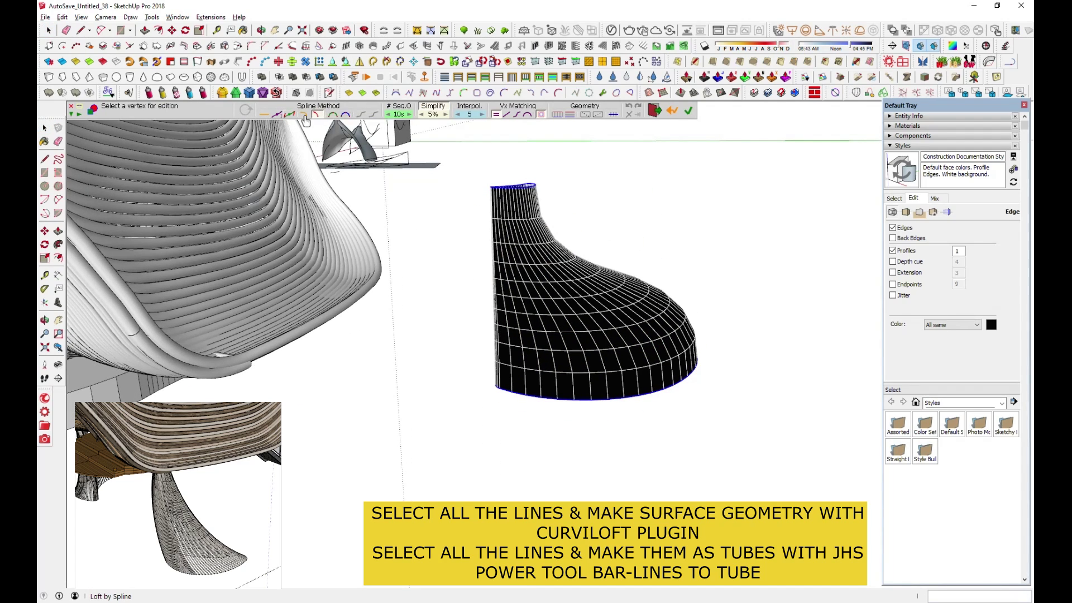
pyautogui.click(277, 116)
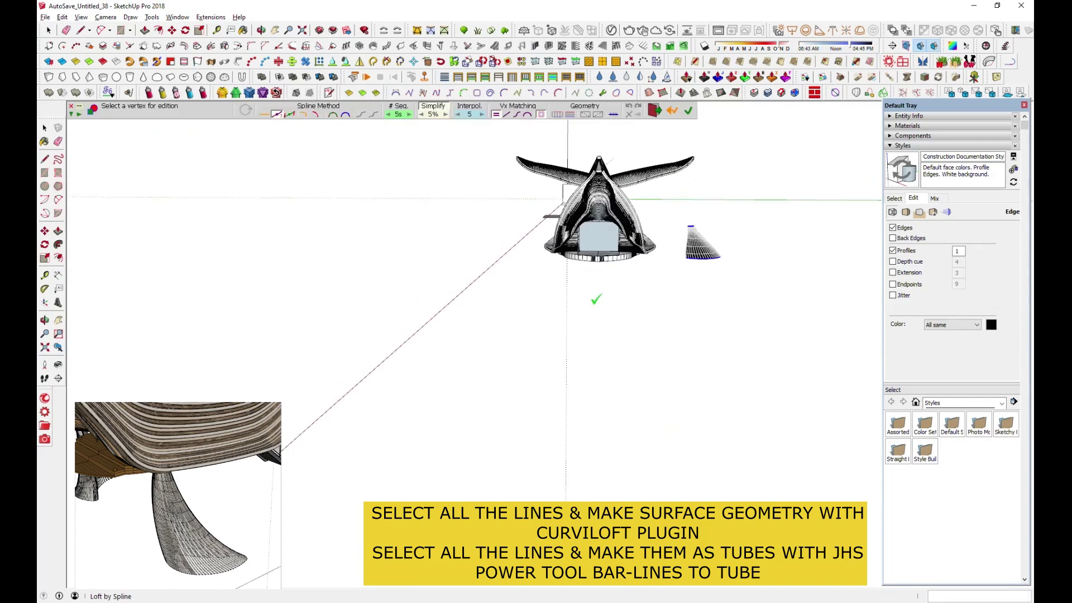
pyautogui.click(47, 31)
pyautogui.moveTo(479, 347); pyautogui.dragTo(675, 307, button='middle')
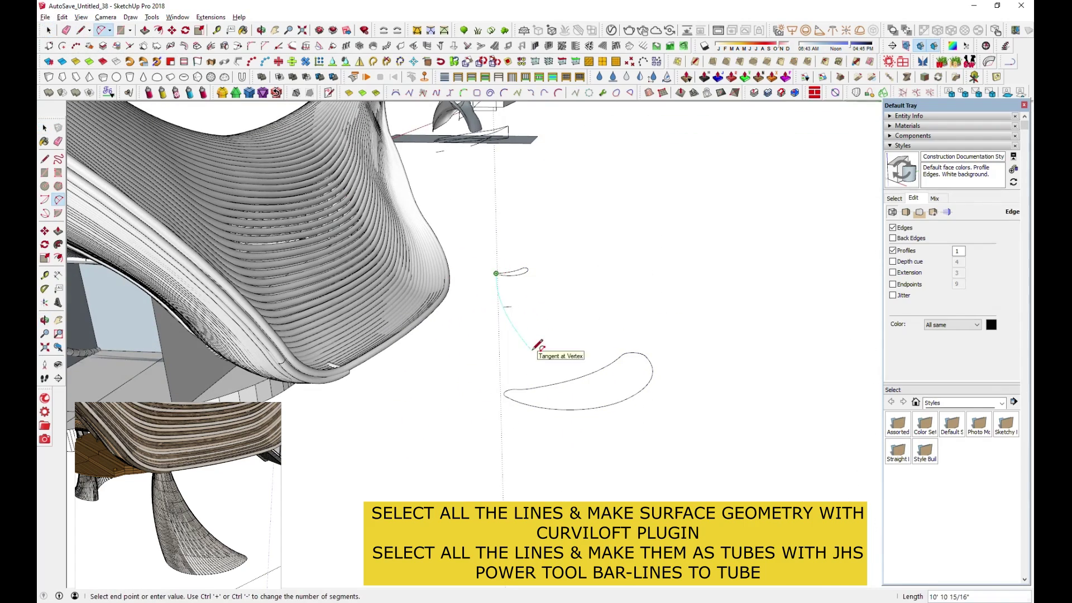
# Step: Redraw the rail arc between the crescents and run Curviloft Loft along Path
pyautogui.click(619, 397)
pyautogui.moveTo(618, 398); pyautogui.dragTo(518, 450, button='middle')
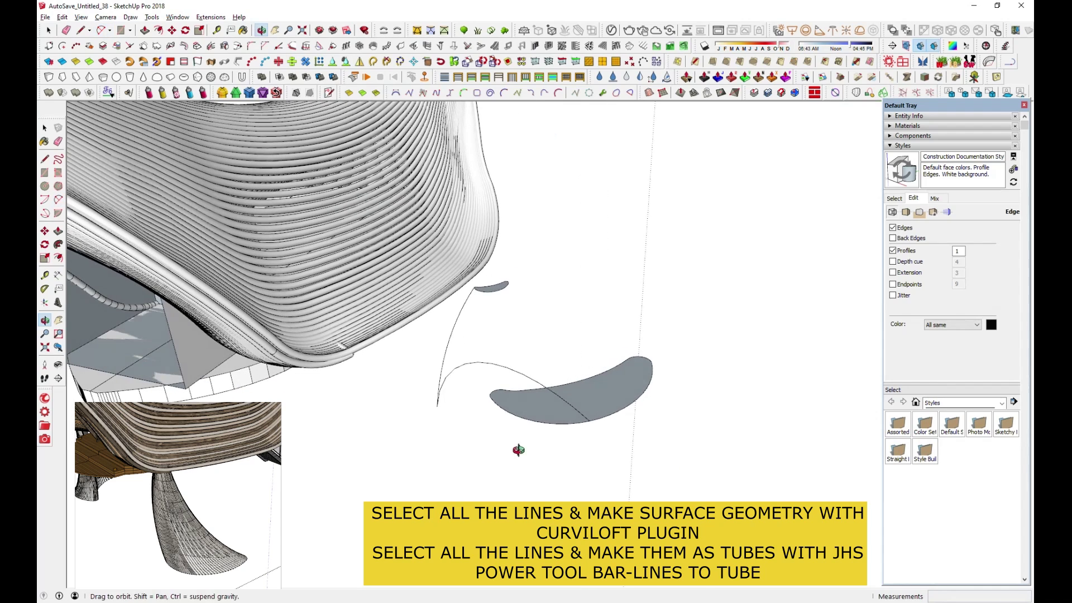
pyautogui.press('Return')
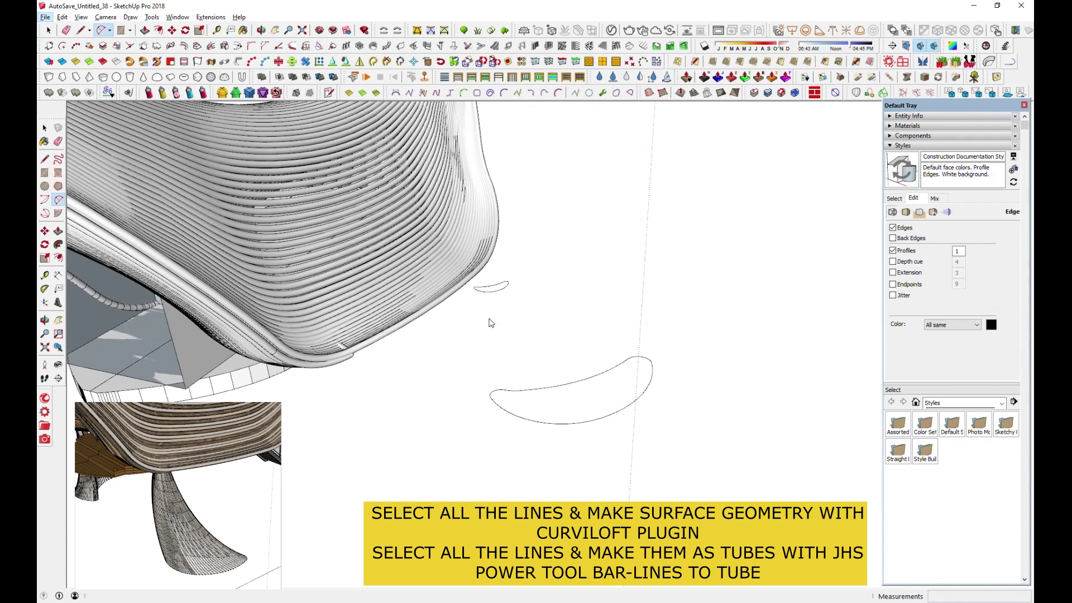
pyautogui.moveTo(575, 324); pyautogui.dragTo(588, 323, button='middle')
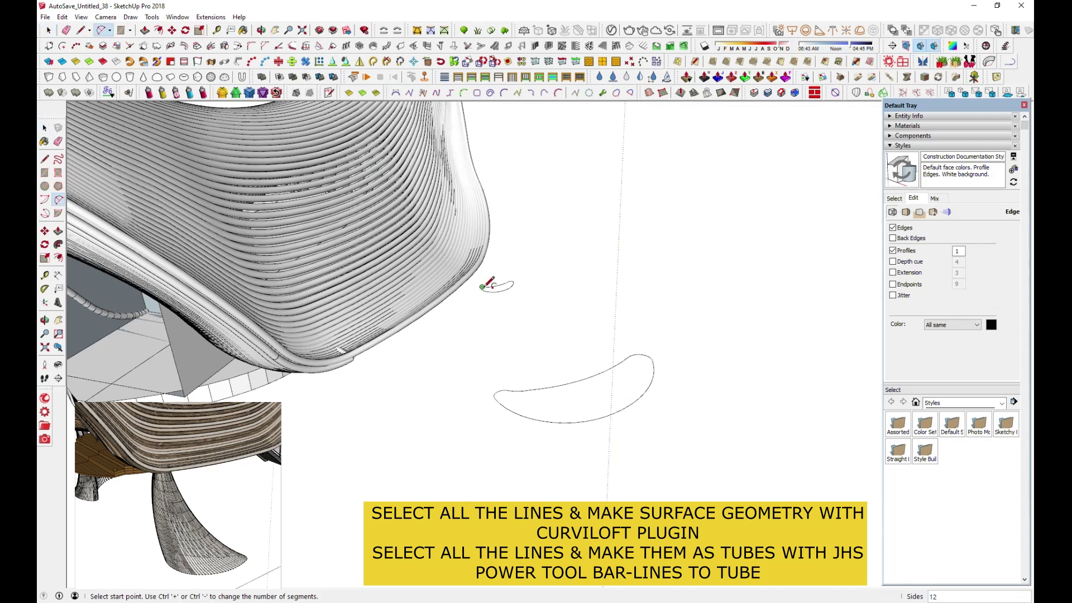
pyautogui.moveTo(523, 363)
pyautogui.mouseDown(button='middle')
pyautogui.moveTo(504, 379)
pyautogui.moveTo(598, 315)
pyautogui.mouseUp(button='middle')
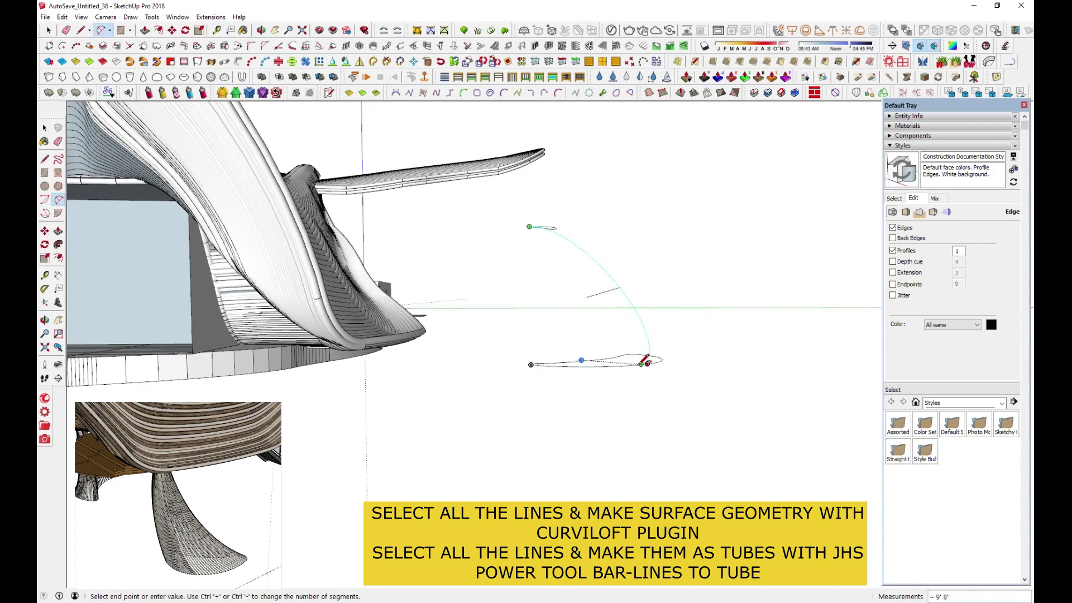
pyautogui.moveTo(569, 311); pyautogui.dragTo(549, 324, button='middle')
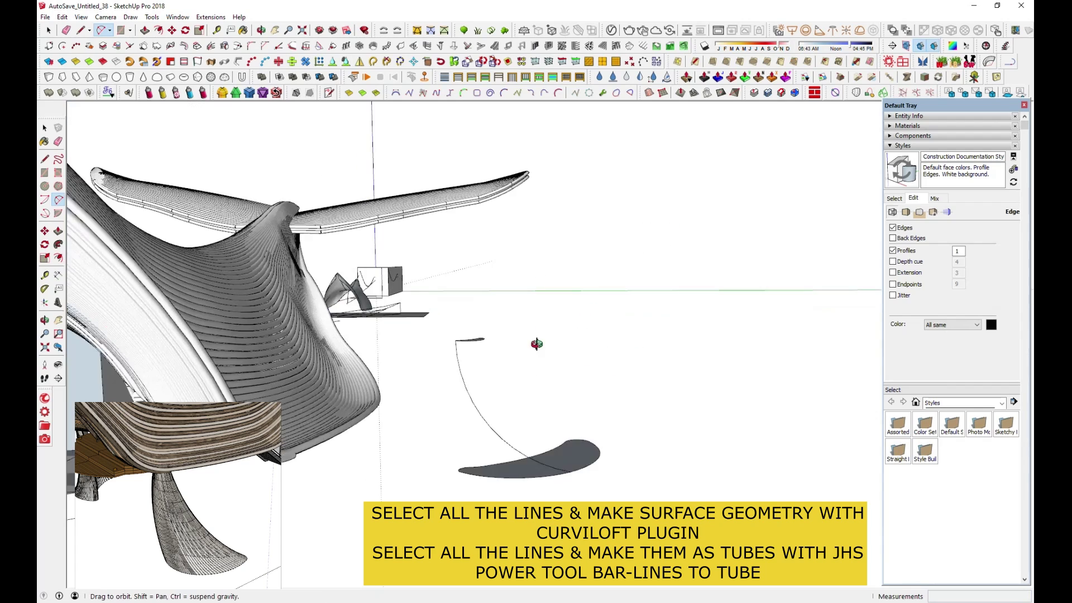
pyautogui.click(873, 95)
pyautogui.moveTo(559, 391); pyautogui.dragTo(555, 496, button='middle')
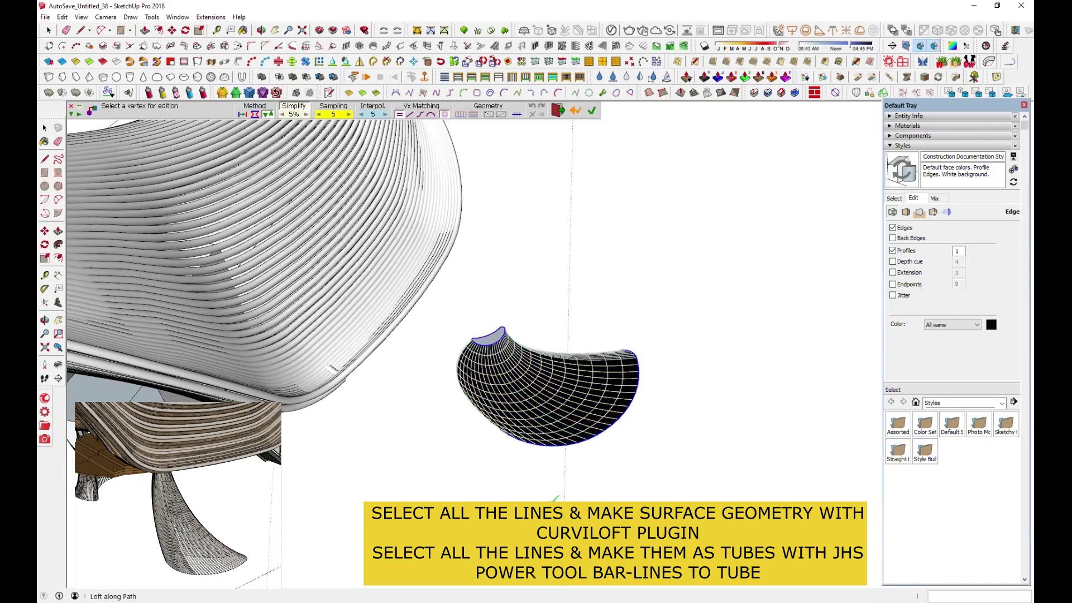
# Step: Switch the Curviloft loft output to edge lines without faces
pyautogui.moveTo(615, 440)
pyautogui.mouseDown(button='middle')
pyautogui.moveTo(411, 311)
pyautogui.moveTo(628, 419)
pyautogui.moveTo(619, 422)
pyautogui.mouseUp(button='middle')
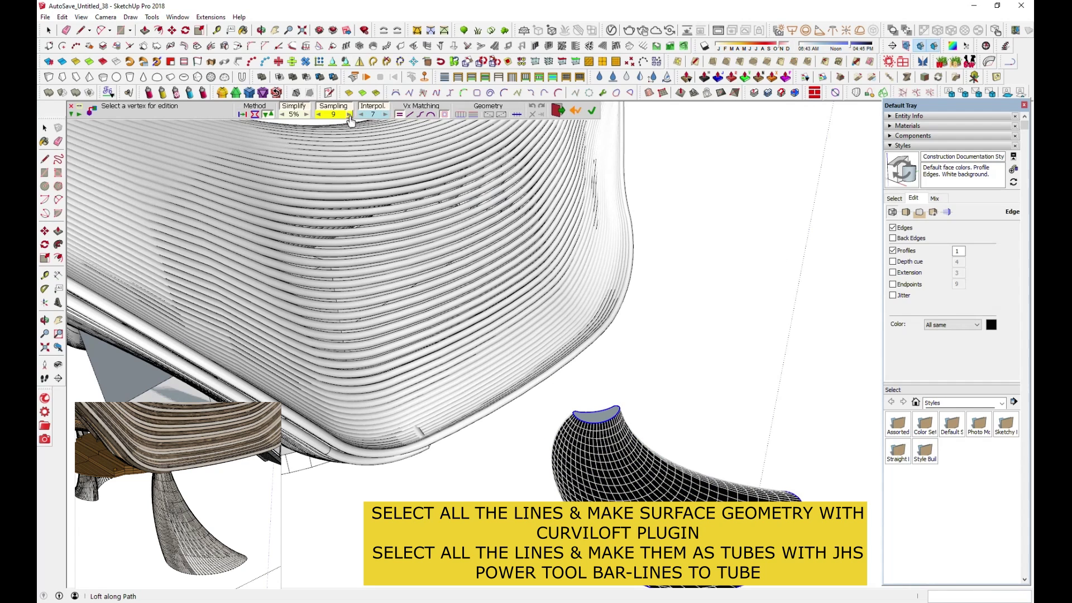
pyautogui.click(473, 115)
pyautogui.click(456, 115)
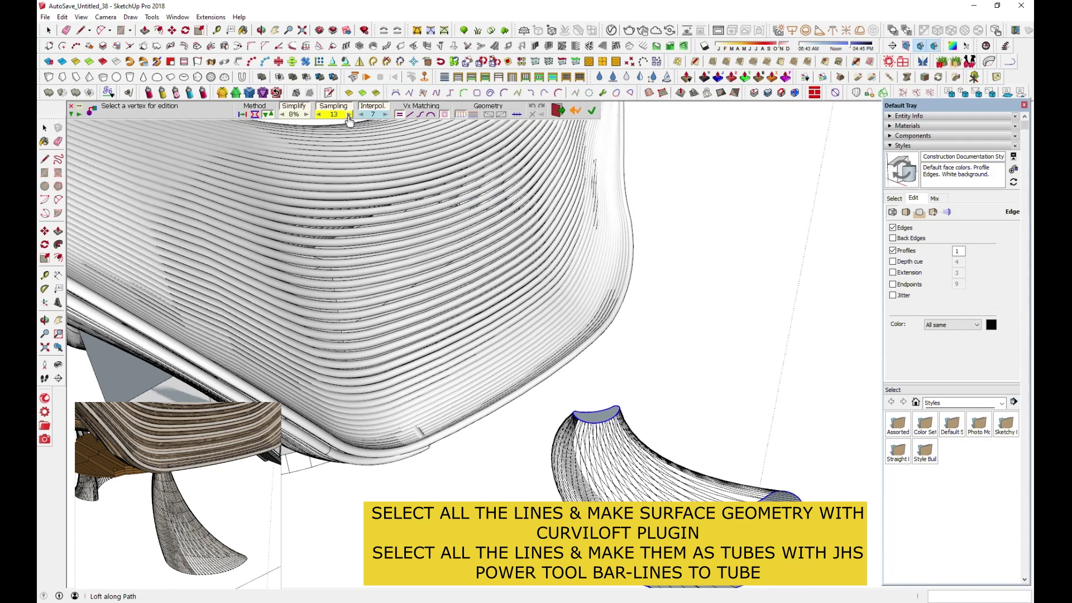
pyautogui.click(49, 31)
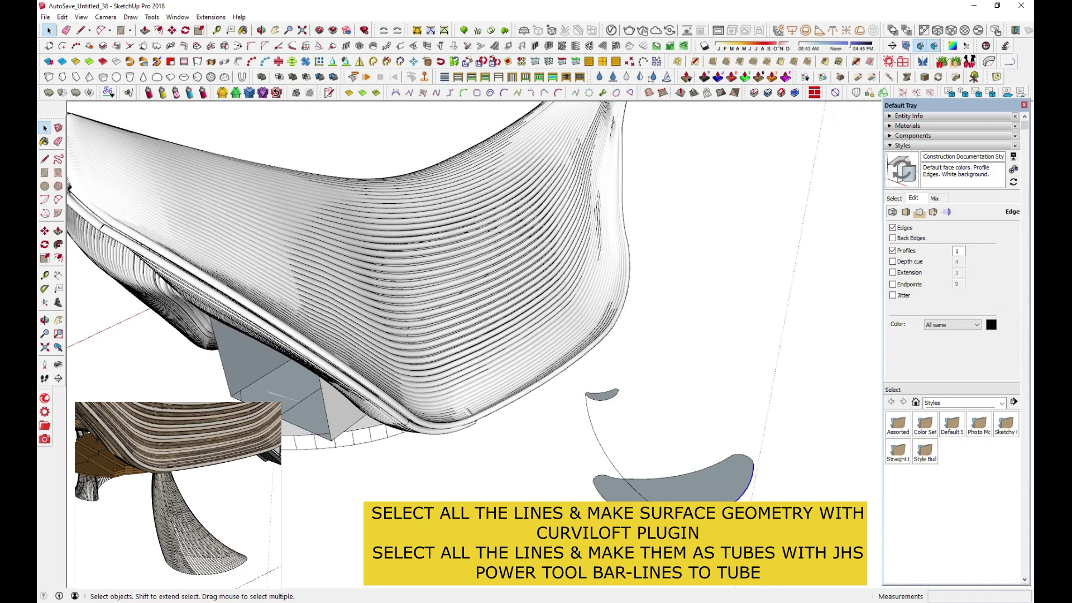
# Step: Set the guide arc to 11 segments and re-loft the profiles as edges only
pyautogui.click(909, 116)
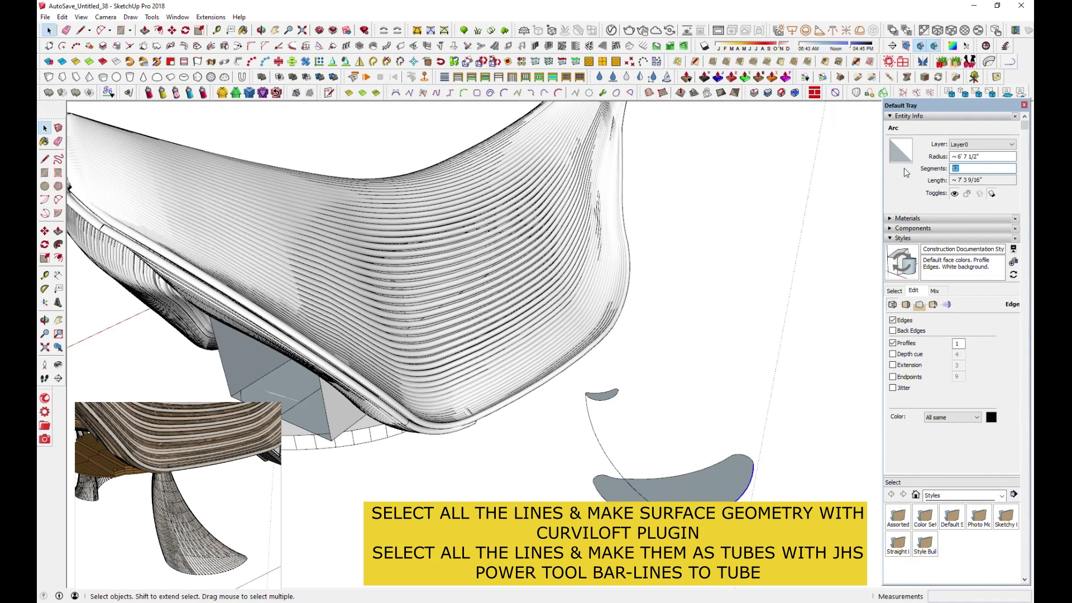
pyautogui.press('Return')
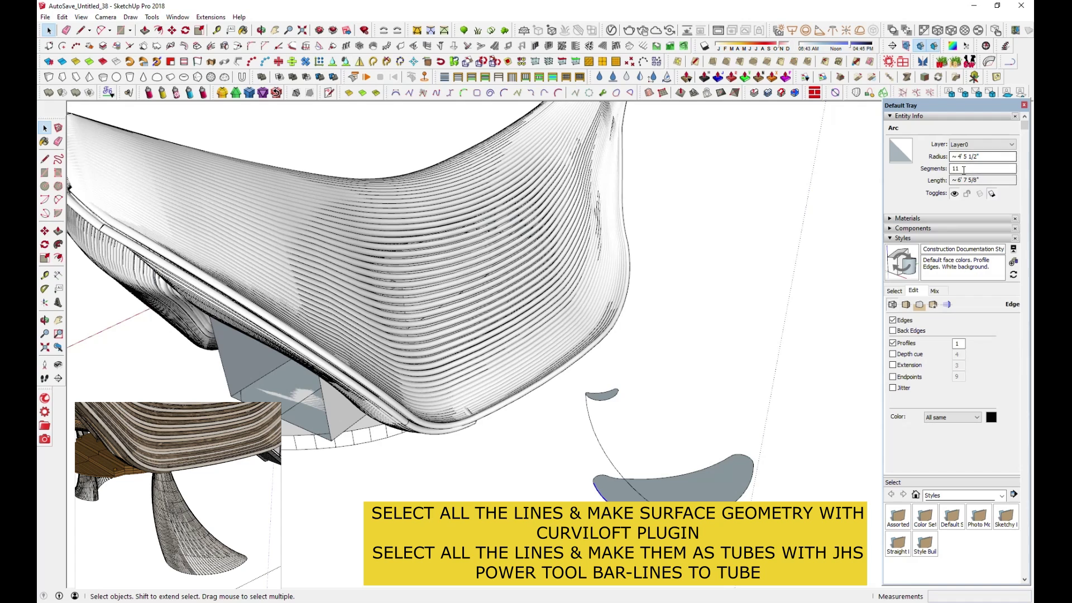
pyautogui.moveTo(707, 488); pyautogui.dragTo(575, 385)
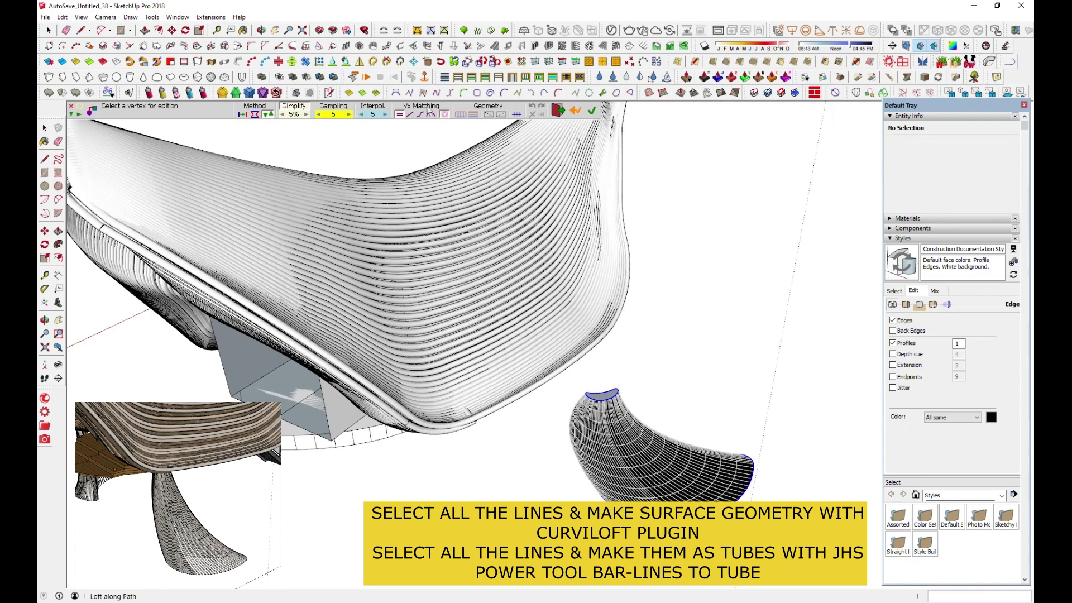
pyautogui.press('Return')
pyautogui.moveTo(720, 408)
pyautogui.mouseDown(button='middle')
pyautogui.moveTo(767, 247)
pyautogui.moveTo(610, 192)
pyautogui.mouseUp(button='middle')
pyautogui.scroll(5, 610, 192)
pyautogui.click(45, 17)
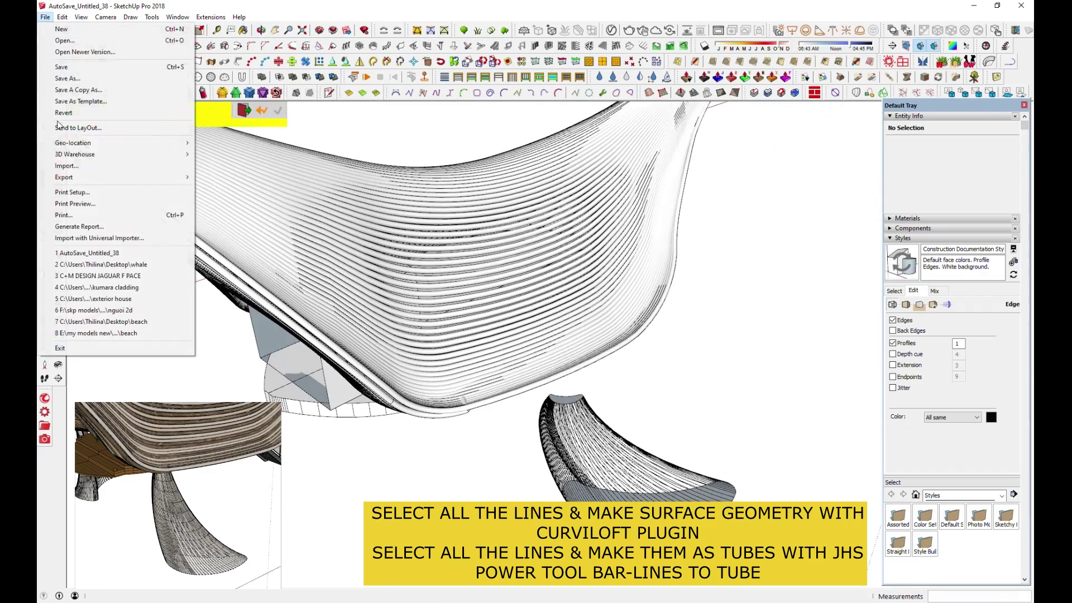
# Step: Save the model and window-select all the horn's loft lines
pyautogui.click(90, 68)
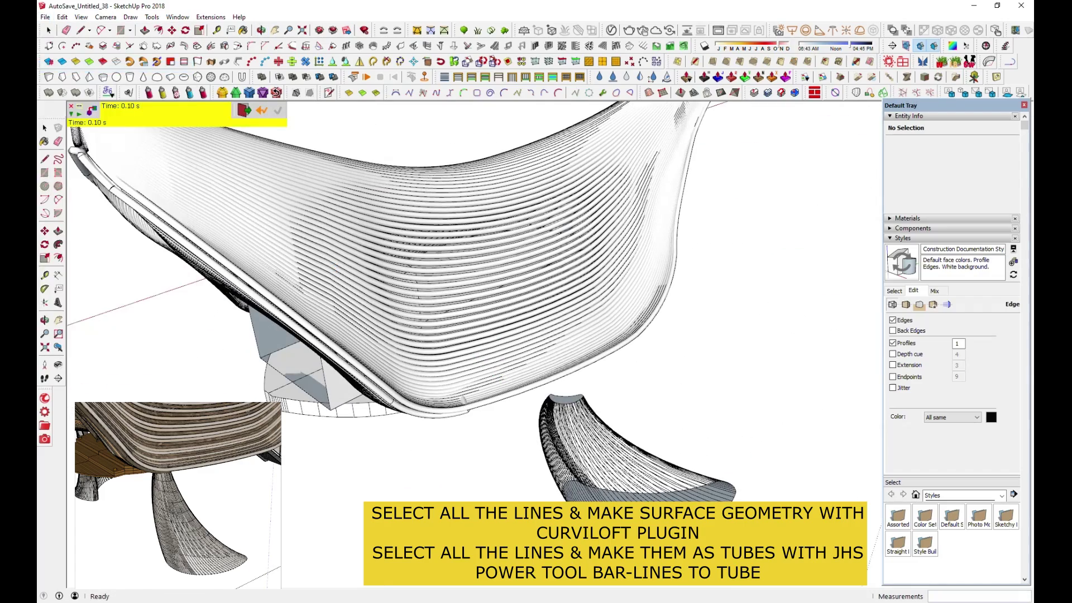
pyautogui.click(49, 31)
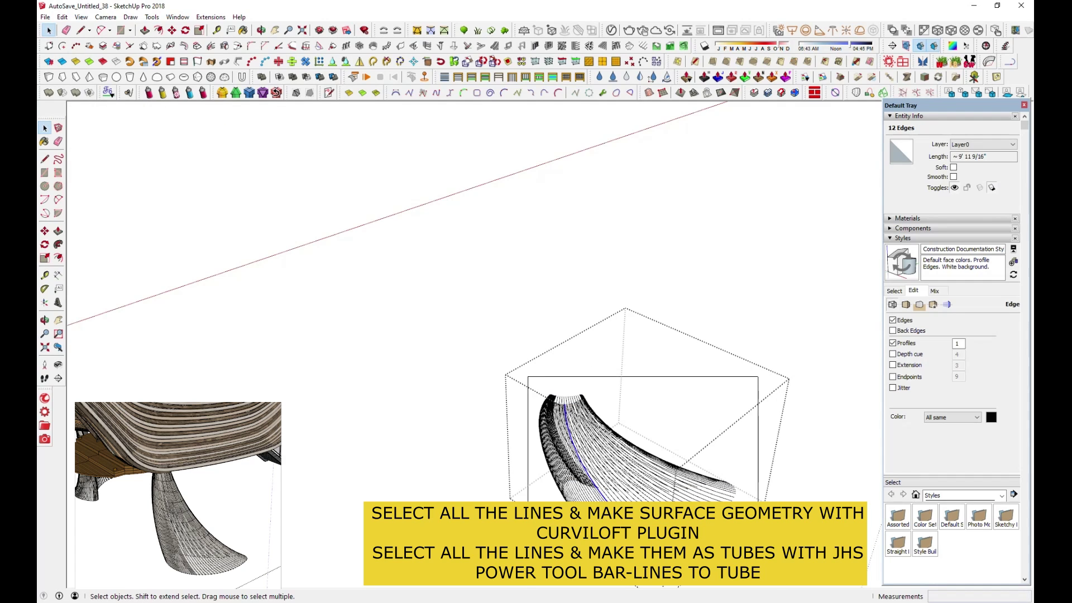
pyautogui.moveTo(494, 367); pyautogui.dragTo(743, 500)
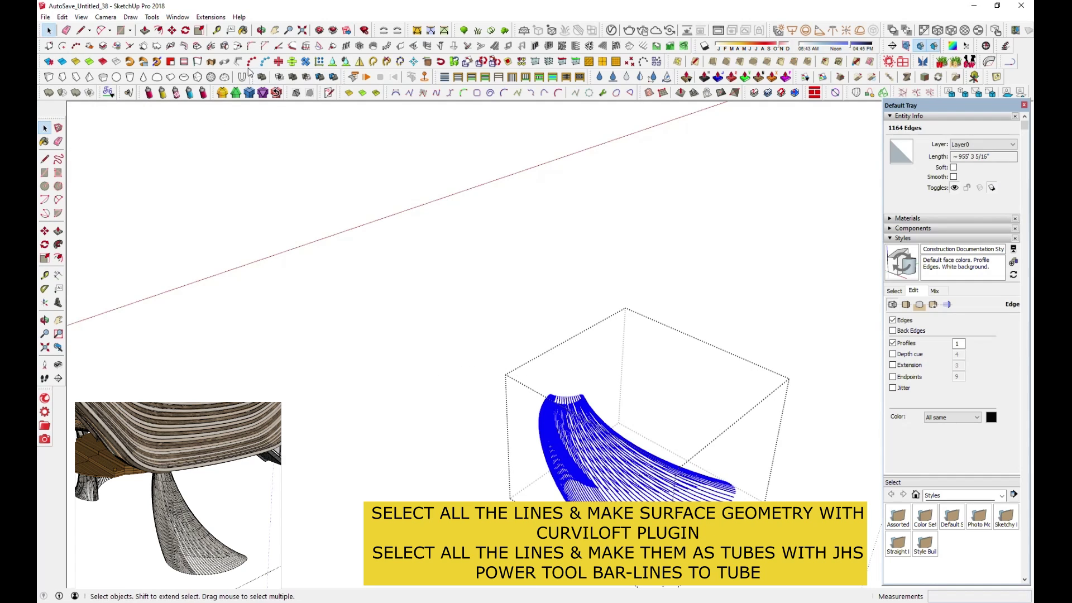
# Step: Convert the 1164 selected loft lines into round tubes with JHS Lines to Tube
pyautogui.click(395, 93)
pyautogui.click(489, 357)
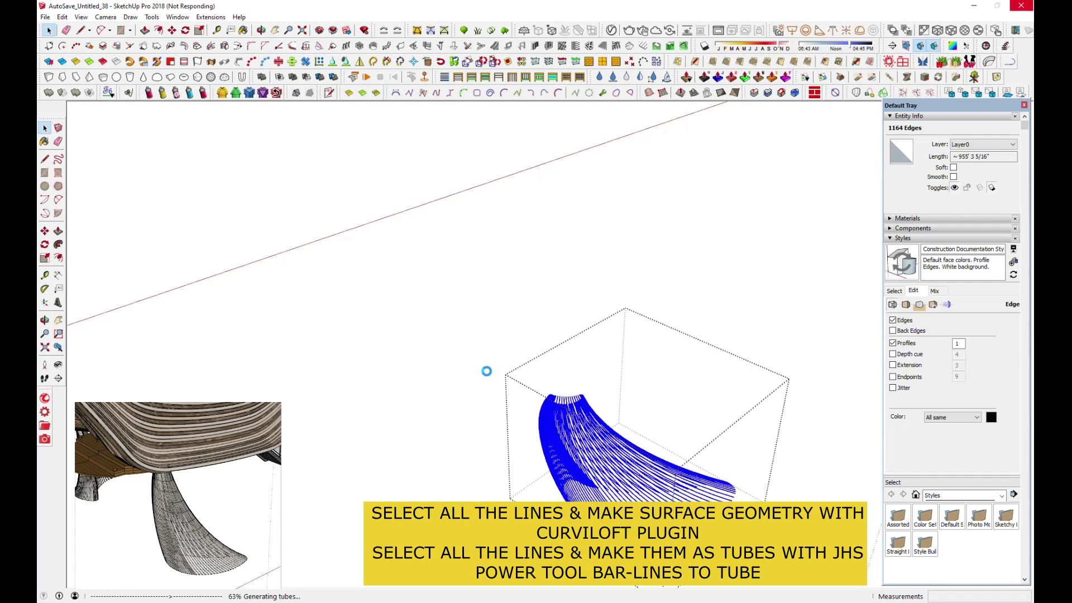
pyautogui.moveTo(737, 262); pyautogui.dragTo(775, 224, button='middle')
pyautogui.scroll(5, 518, 334)
pyautogui.scroll(5, 518, 333)
pyautogui.press('space')
pyautogui.scroll(-5, 518, 333)
pyautogui.scroll(2, 518, 334)
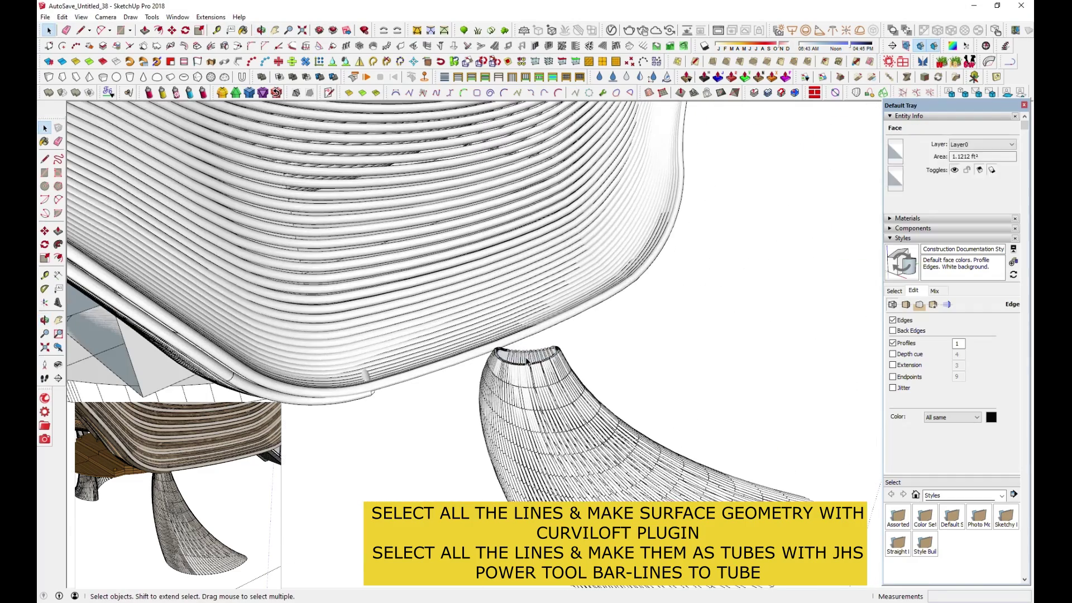
# Step: Select all the ribbed horn tubes and group them into one object
pyautogui.moveTo(518, 333)
pyautogui.mouseDown(button='middle')
pyautogui.moveTo(570, 423)
pyautogui.moveTo(548, 270)
pyautogui.mouseUp(button='middle')
pyautogui.moveTo(547, 271); pyautogui.dragTo(792, 491)
pyautogui.rightClick(688, 391)
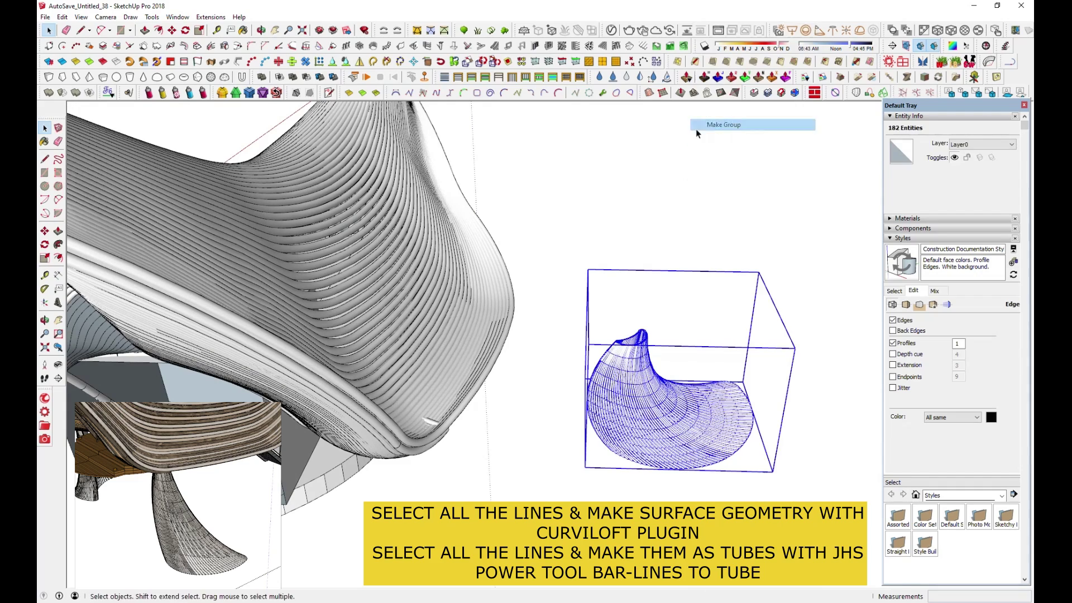
pyautogui.click(726, 126)
# Step: Move the horn group, orbiting out and back in around the whale
pyautogui.press('m')
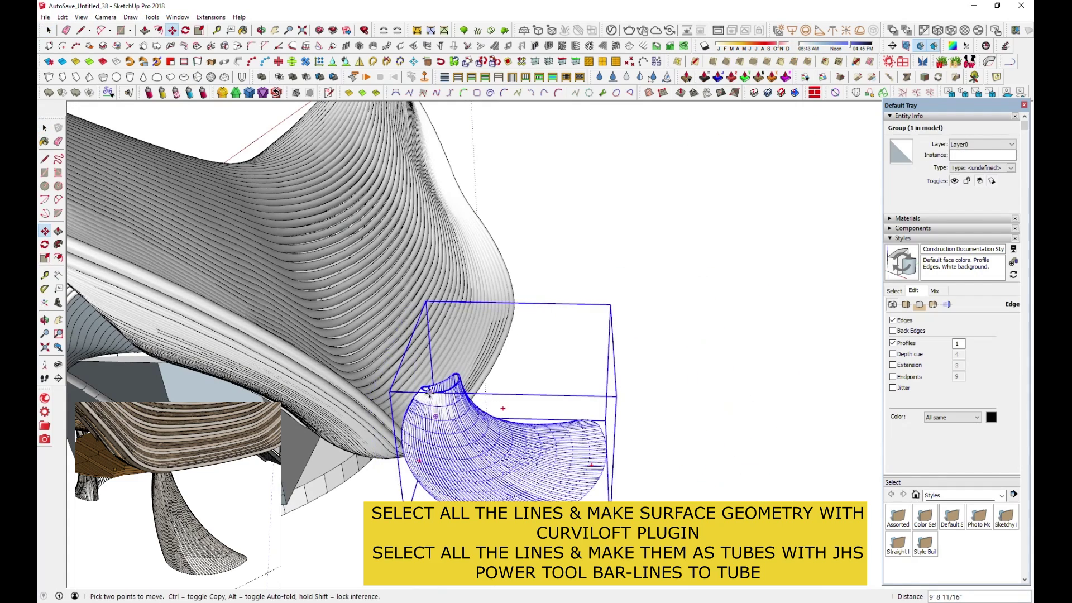
pyautogui.moveTo(412, 451)
pyautogui.mouseDown(button='middle')
pyautogui.moveTo(540, 433)
pyautogui.moveTo(640, 326)
pyautogui.mouseUp(button='middle')
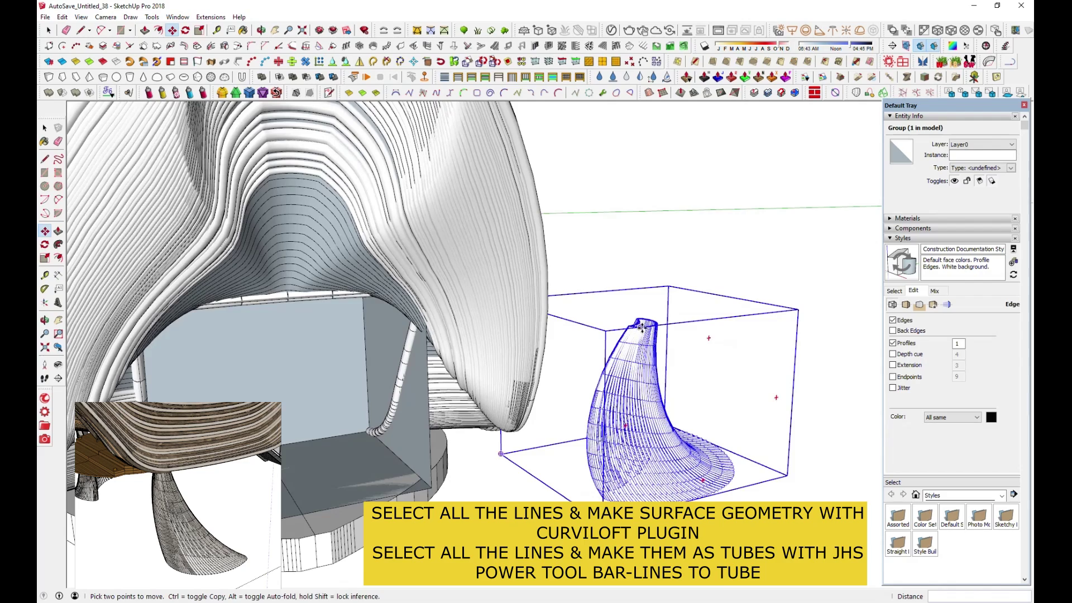
pyautogui.scroll(-5, 552, 383)
pyautogui.moveTo(431, 351); pyautogui.dragTo(423, 354, button='middle')
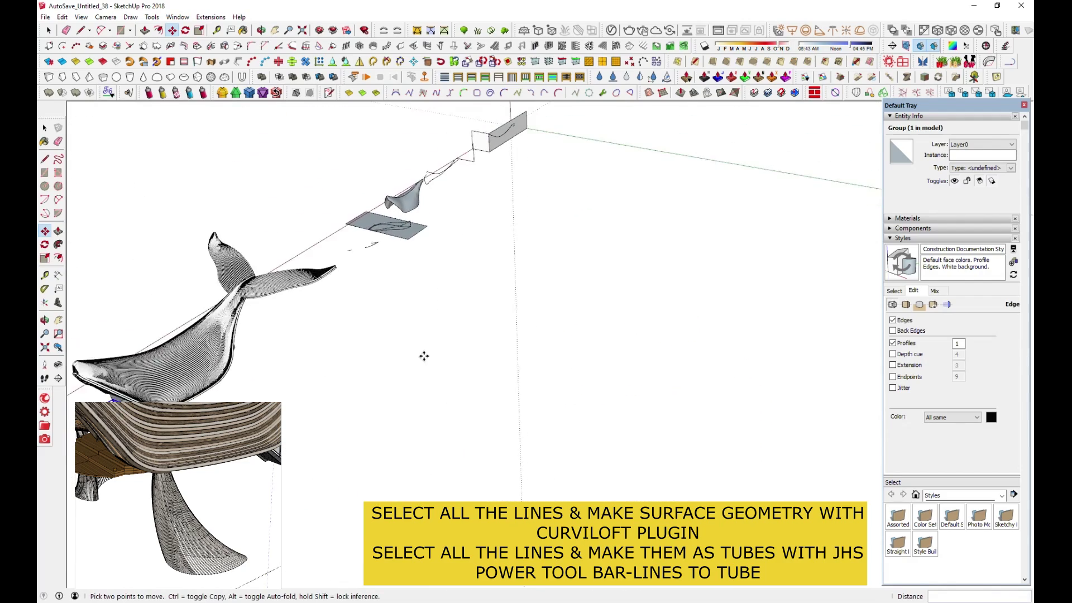
pyautogui.scroll(3, 221, 388)
pyautogui.scroll(4, 251, 341)
pyautogui.moveTo(584, 263)
pyautogui.mouseDown(button='middle')
pyautogui.moveTo(504, 317)
pyautogui.moveTo(467, 378)
pyautogui.moveTo(629, 323)
pyautogui.moveTo(616, 214)
pyautogui.moveTo(514, 279)
pyautogui.moveTo(447, 391)
pyautogui.mouseUp(button='middle')
pyautogui.scroll(3, 432, 417)
pyautogui.scroll(3, 432, 417)
pyautogui.scroll(3, 431, 417)
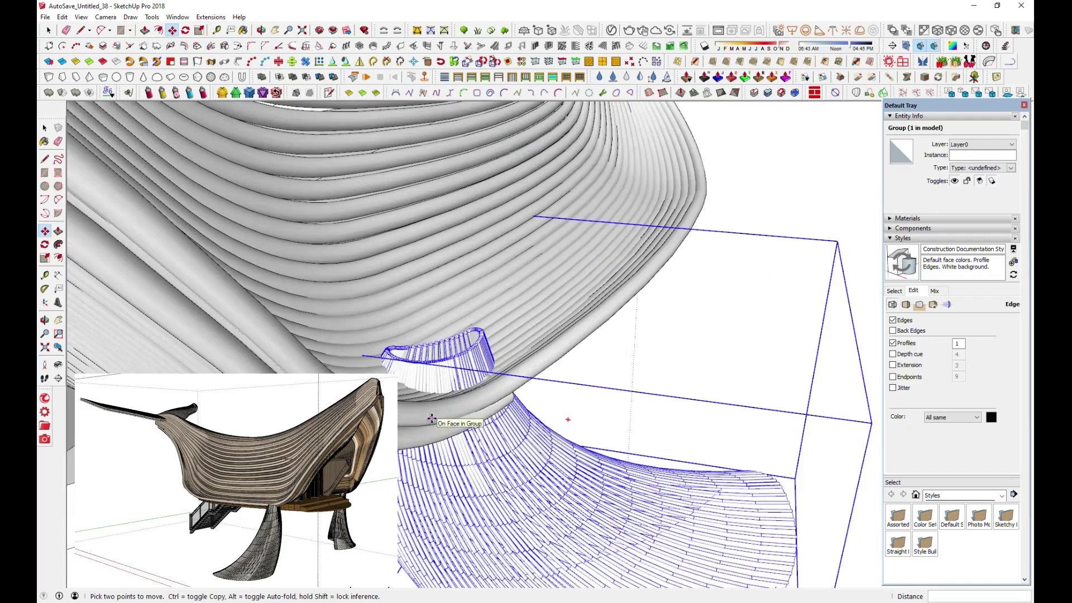
pyautogui.scroll(2, 463, 355)
# Step: Nudge the leg piece a few inches so it tucks under the whale's base
pyautogui.click(463, 344)
pyautogui.moveTo(463, 368)
pyautogui.mouseDown(button='middle')
pyautogui.moveTo(446, 435)
pyautogui.moveTo(376, 292)
pyautogui.moveTo(398, 280)
pyautogui.mouseUp(button='middle')
pyautogui.scroll(-3, 396, 302)
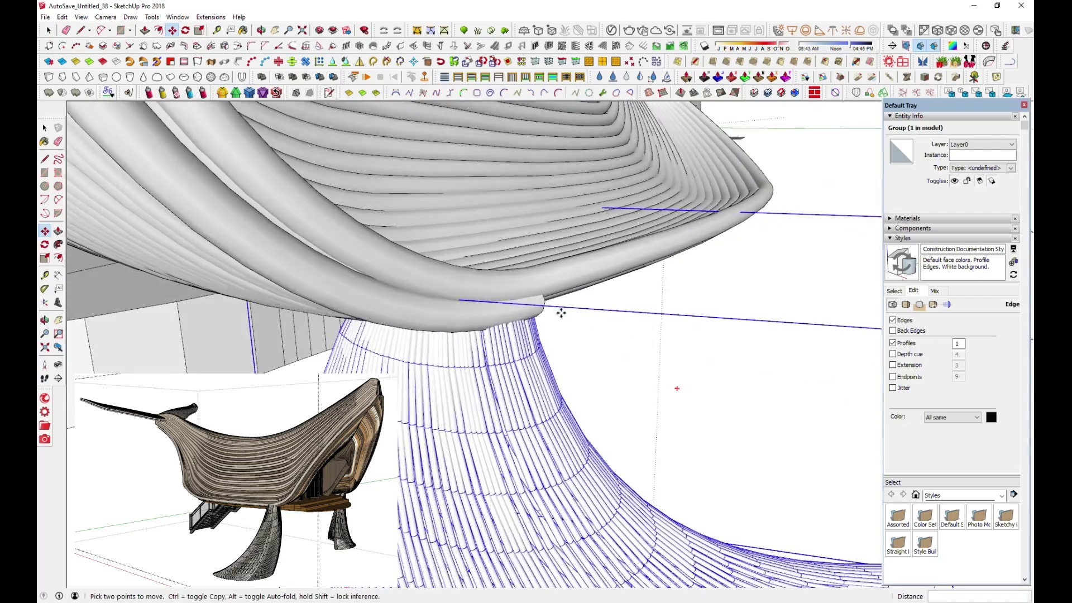
pyautogui.scroll(-5, 559, 310)
pyautogui.moveTo(558, 310)
pyautogui.mouseDown(button='middle')
pyautogui.moveTo(257, 351)
pyautogui.moveTo(677, 328)
pyautogui.moveTo(341, 260)
pyautogui.moveTo(530, 431)
pyautogui.moveTo(447, 279)
pyautogui.mouseUp(button='middle')
pyautogui.click(359, 61)
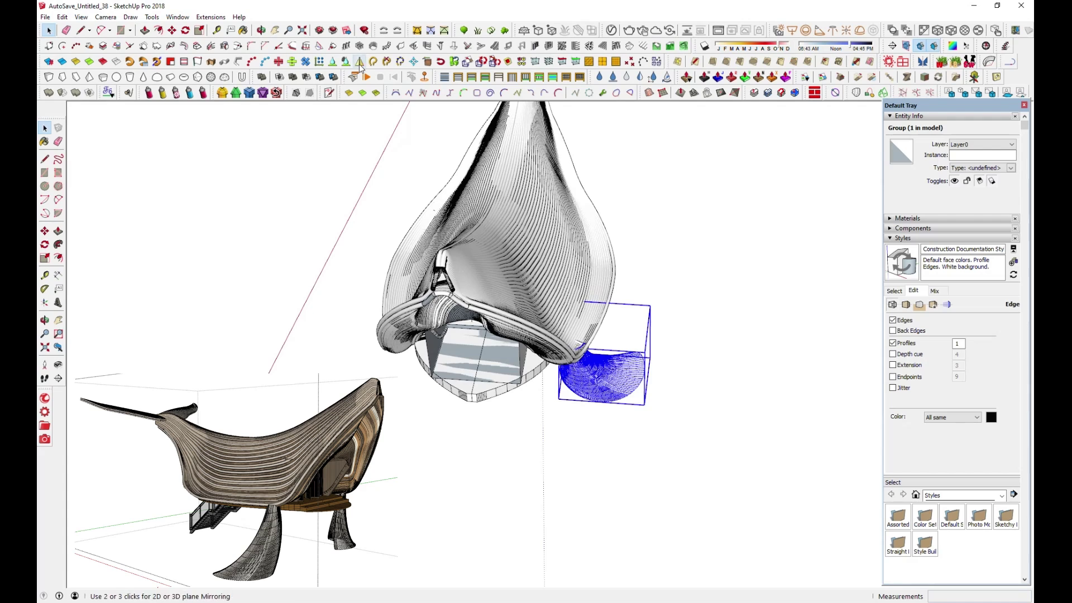
# Step: Turn the leg group into a component and create a mirrored copy
pyautogui.rightClick(595, 378)
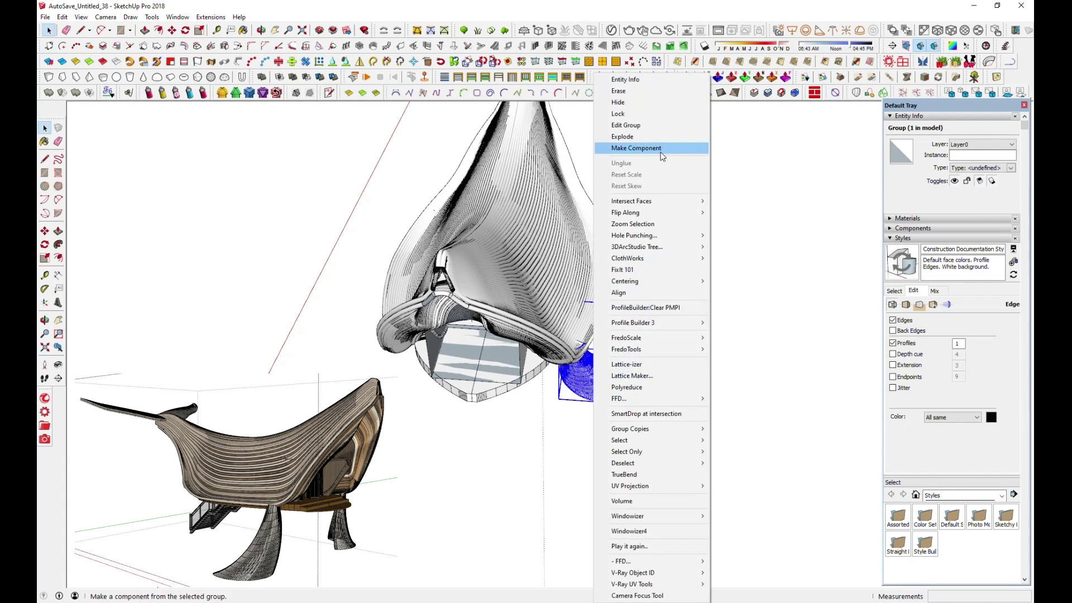
pyautogui.click(642, 148)
pyautogui.click(821, 408)
pyautogui.click(531, 354)
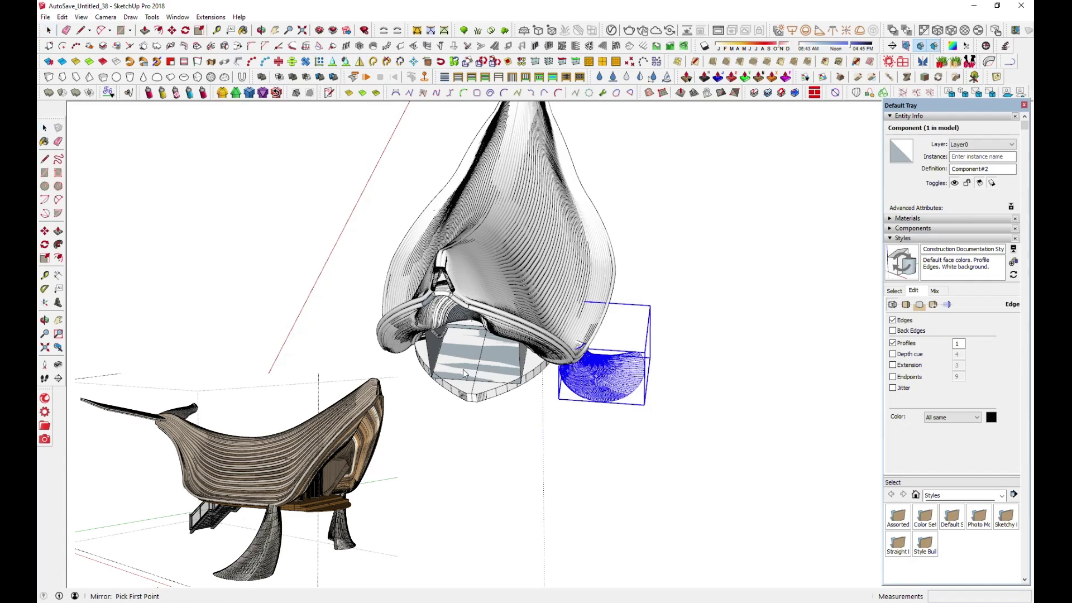
pyautogui.press('Return')
# Step: Select both leg components and stretch them vertically along the blue axis
pyautogui.moveTo(476, 348)
pyautogui.mouseDown(button='middle')
pyautogui.moveTo(451, 180)
pyautogui.moveTo(650, 206)
pyautogui.moveTo(677, 304)
pyautogui.moveTo(718, 287)
pyautogui.moveTo(650, 256)
pyautogui.moveTo(768, 199)
pyautogui.moveTo(598, 386)
pyautogui.moveTo(326, 343)
pyautogui.moveTo(687, 299)
pyautogui.moveTo(571, 435)
pyautogui.moveTo(617, 263)
pyautogui.moveTo(364, 333)
pyautogui.moveTo(425, 253)
pyautogui.moveTo(552, 313)
pyautogui.moveTo(455, 304)
pyautogui.moveTo(656, 277)
pyautogui.moveTo(414, 383)
pyautogui.moveTo(723, 352)
pyautogui.moveTo(691, 370)
pyautogui.moveTo(701, 364)
pyautogui.mouseUp(button='middle')
pyautogui.scroll(5, 614, 268)
pyautogui.scroll(-3, 534, 312)
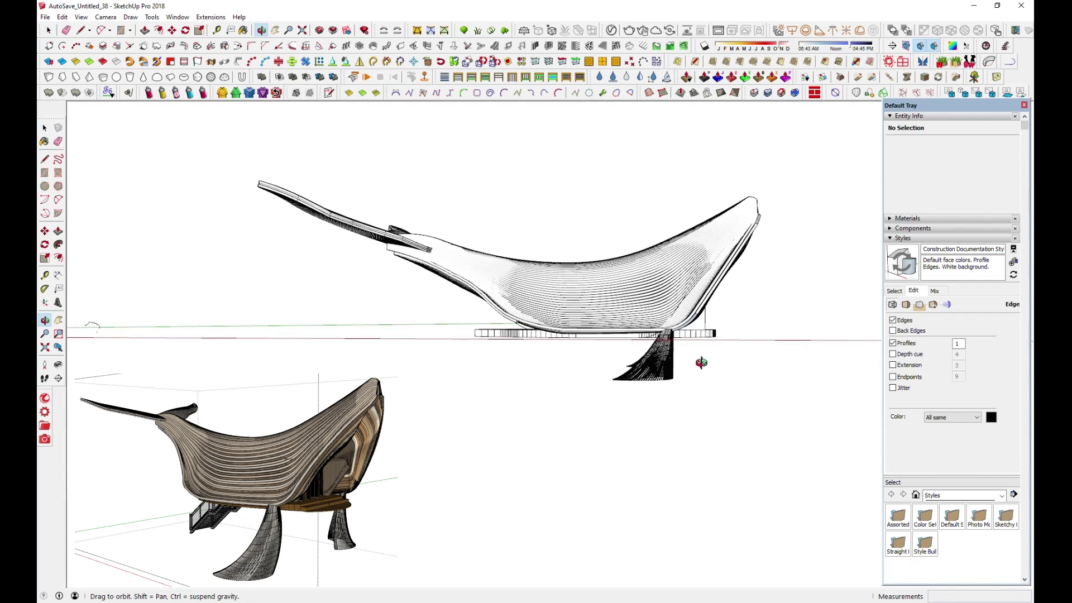
pyautogui.moveTo(701, 363); pyautogui.dragTo(577, 431)
pyautogui.moveTo(577, 431); pyautogui.dragTo(249, 37, button='middle')
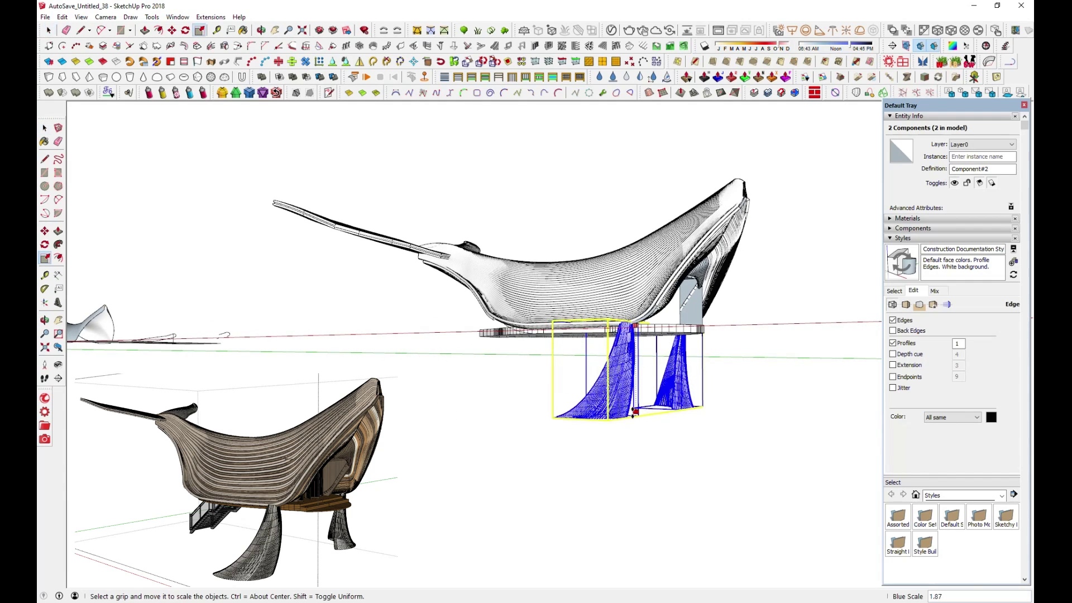
# Step: Clear the selection, inspect the legs from the front, and select all the whale geometry
pyautogui.moveTo(627, 389); pyautogui.dragTo(668, 385, button='middle')
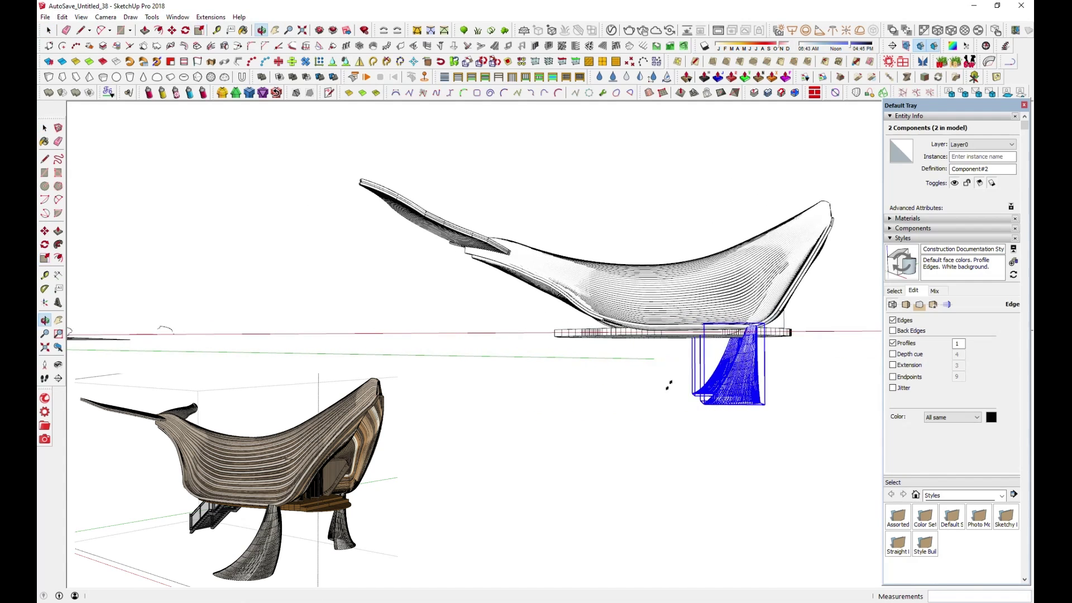
pyautogui.click(49, 31)
pyautogui.click(277, 335)
pyautogui.moveTo(277, 335)
pyautogui.mouseDown(button='middle')
pyautogui.moveTo(171, 358)
pyautogui.moveTo(514, 494)
pyautogui.moveTo(677, 371)
pyautogui.moveTo(522, 438)
pyautogui.moveTo(673, 366)
pyautogui.moveTo(666, 285)
pyautogui.moveTo(707, 306)
pyautogui.moveTo(738, 249)
pyautogui.moveTo(740, 291)
pyautogui.moveTo(383, 311)
pyautogui.moveTo(347, 330)
pyautogui.moveTo(534, 310)
pyautogui.moveTo(572, 213)
pyautogui.moveTo(464, 475)
pyautogui.moveTo(391, 363)
pyautogui.moveTo(315, 282)
pyautogui.moveTo(485, 290)
pyautogui.moveTo(652, 401)
pyautogui.moveTo(502, 287)
pyautogui.mouseUp(button='middle')
pyautogui.scroll(-2, 628, 306)
pyautogui.scroll(-2, 628, 306)
pyautogui.scroll(3, 737, 249)
pyautogui.scroll(-2, 346, 330)
pyautogui.scroll(2, 533, 310)
pyautogui.scroll(2, 572, 212)
pyautogui.scroll(-2, 464, 475)
pyautogui.scroll(2, 464, 475)
pyautogui.moveTo(441, 235); pyautogui.dragTo(713, 442)
# Step: Group the selected whale geometry into one object
pyautogui.rightClick(651, 335)
pyautogui.click(687, 104)
pyautogui.moveTo(612, 349)
pyautogui.mouseDown(button='middle')
pyautogui.moveTo(625, 474)
pyautogui.moveTo(636, 486)
pyautogui.mouseUp(button='middle')
# Step: Draw a circle beneath the whale and group the disc
pyautogui.click(131, 33)
pyautogui.click(142, 67)
pyautogui.click(694, 494)
pyautogui.click(48, 31)
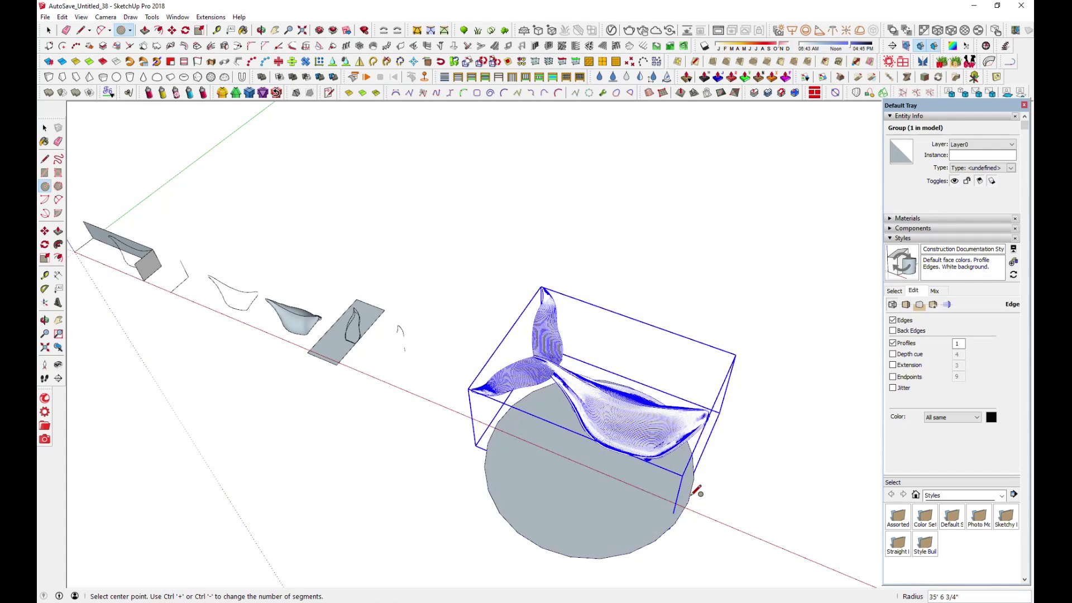
pyautogui.click(694, 466)
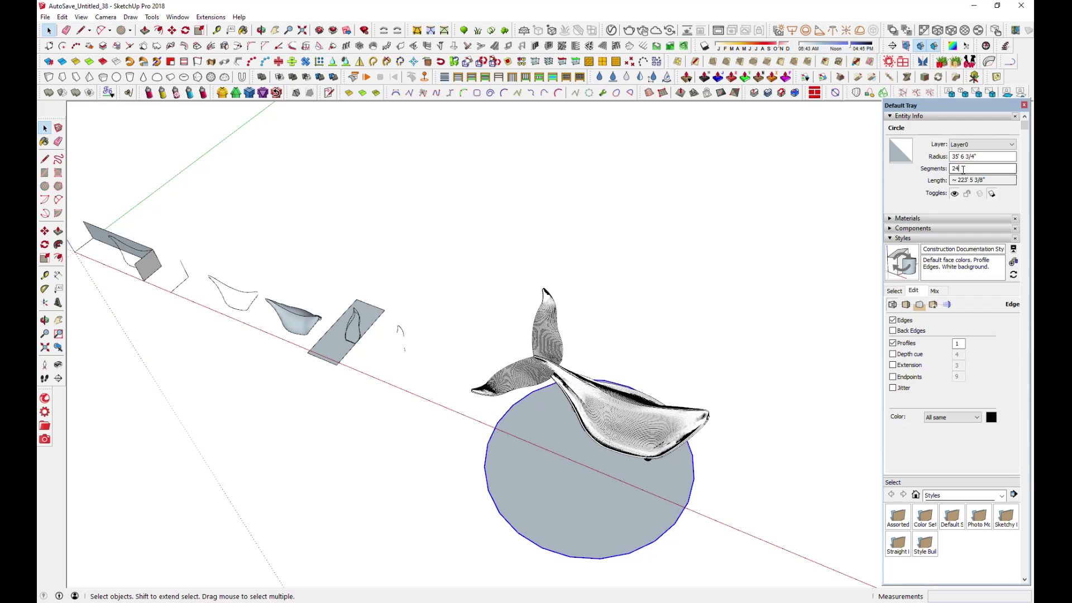
pyautogui.doubleClick(659, 500)
pyautogui.rightClick(658, 500)
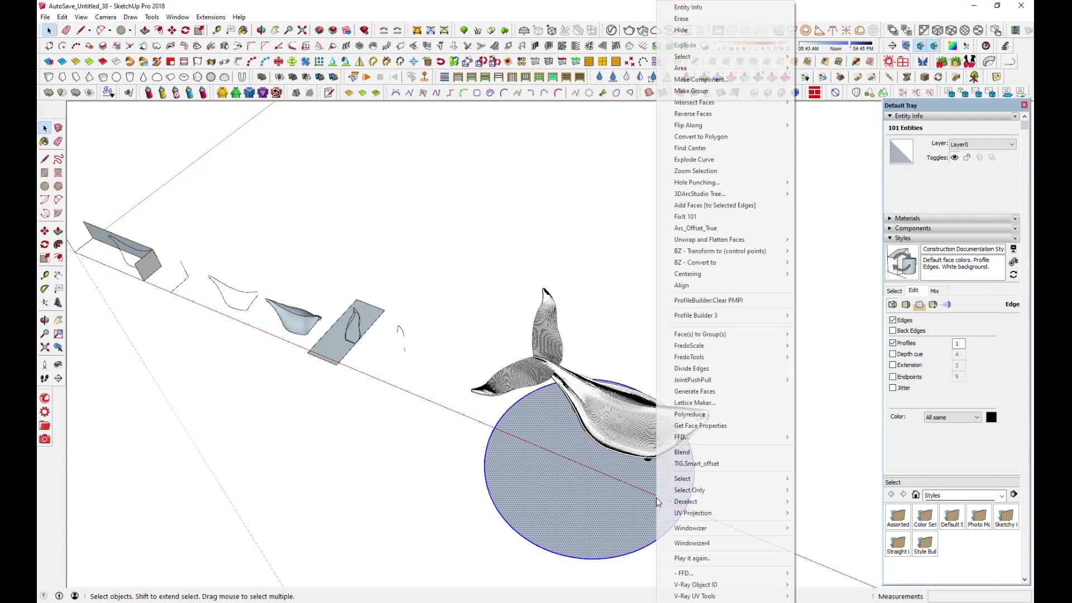
pyautogui.click(693, 91)
# Step: Move the disc group to centre it beneath the whale
pyautogui.click(173, 30)
pyautogui.click(574, 485)
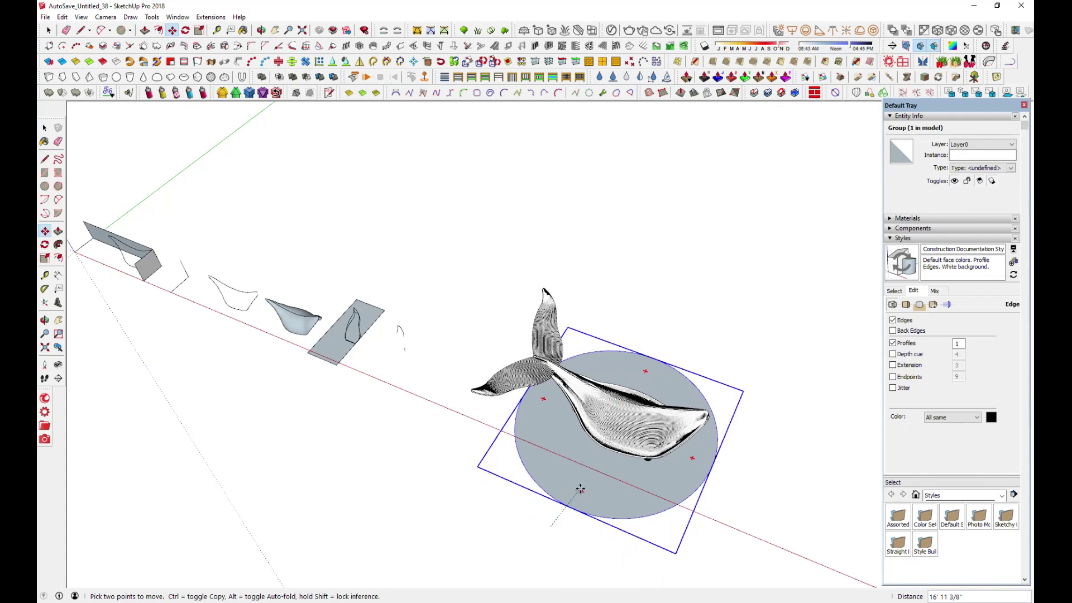
pyautogui.moveTo(579, 482); pyautogui.dragTo(306, 594, button='middle')
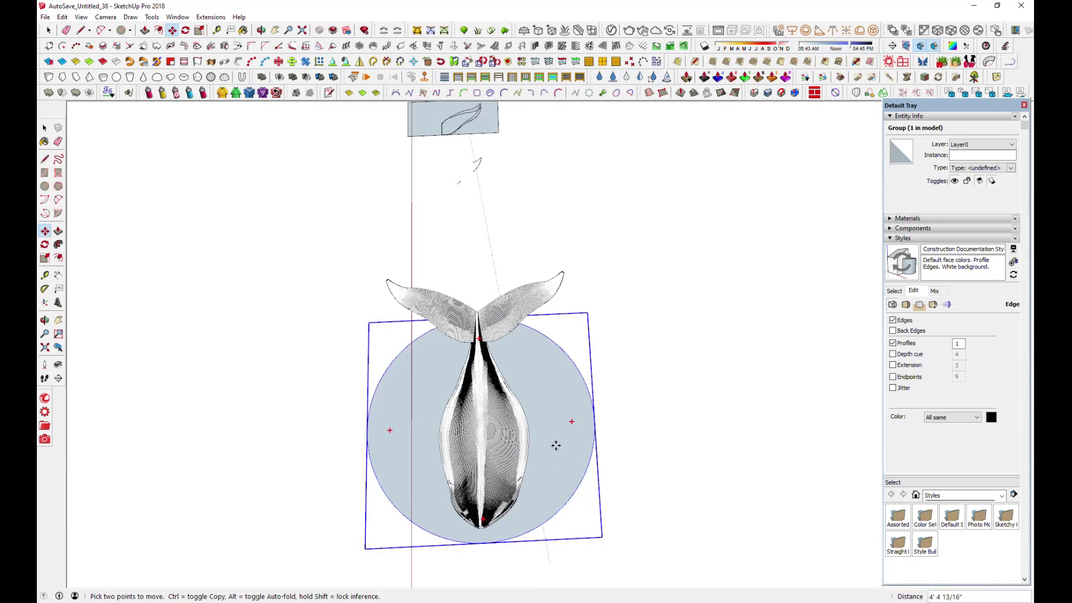
pyautogui.moveTo(555, 445)
pyautogui.mouseDown(button='middle')
pyautogui.moveTo(585, 239)
pyautogui.moveTo(708, 172)
pyautogui.mouseUp(button='middle')
pyautogui.scroll(3, 678, 300)
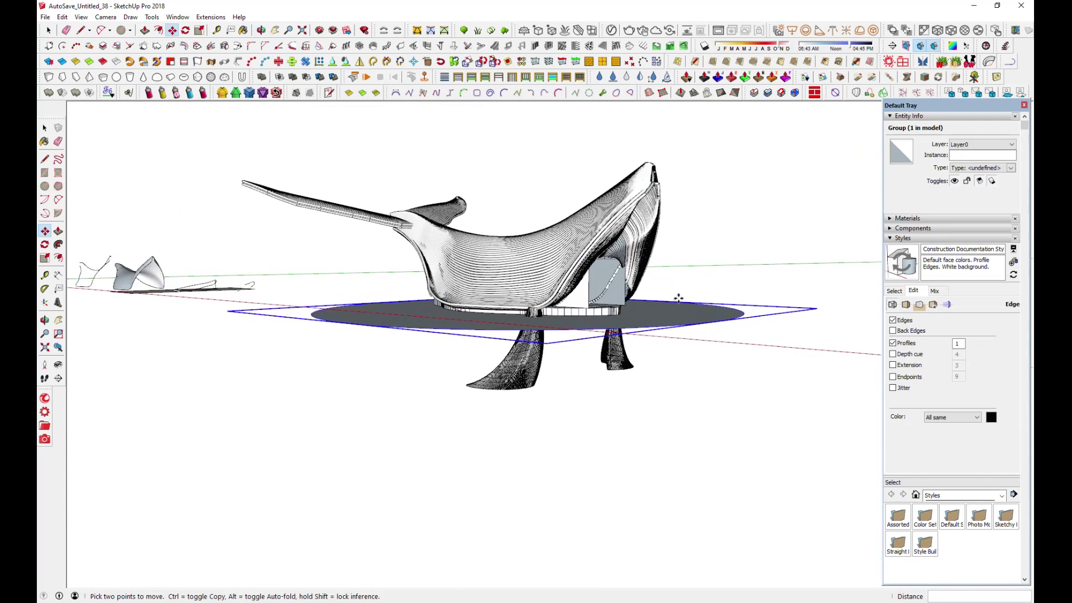
pyautogui.scroll(2, 735, 280)
pyautogui.moveTo(734, 305)
pyautogui.mouseDown(button='middle')
pyautogui.moveTo(661, 279)
pyautogui.moveTo(545, 328)
pyautogui.mouseUp(button='middle')
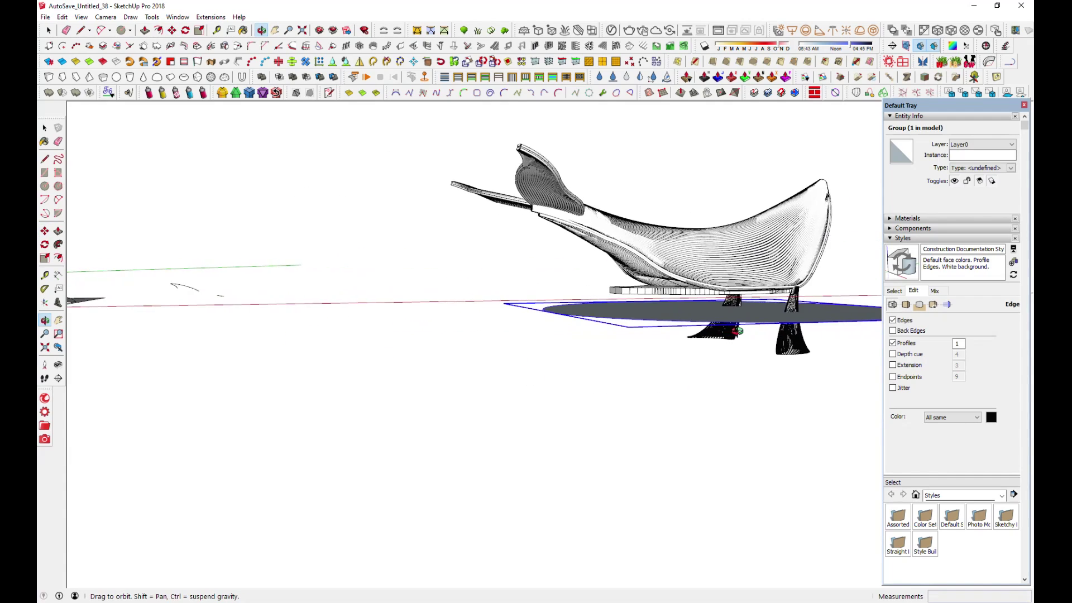
pyautogui.moveTo(736, 331); pyautogui.dragTo(720, 319)
# Step: Raise the disc vertically up toward the whale's base
pyautogui.press('m')
pyautogui.scroll(5, 719, 319)
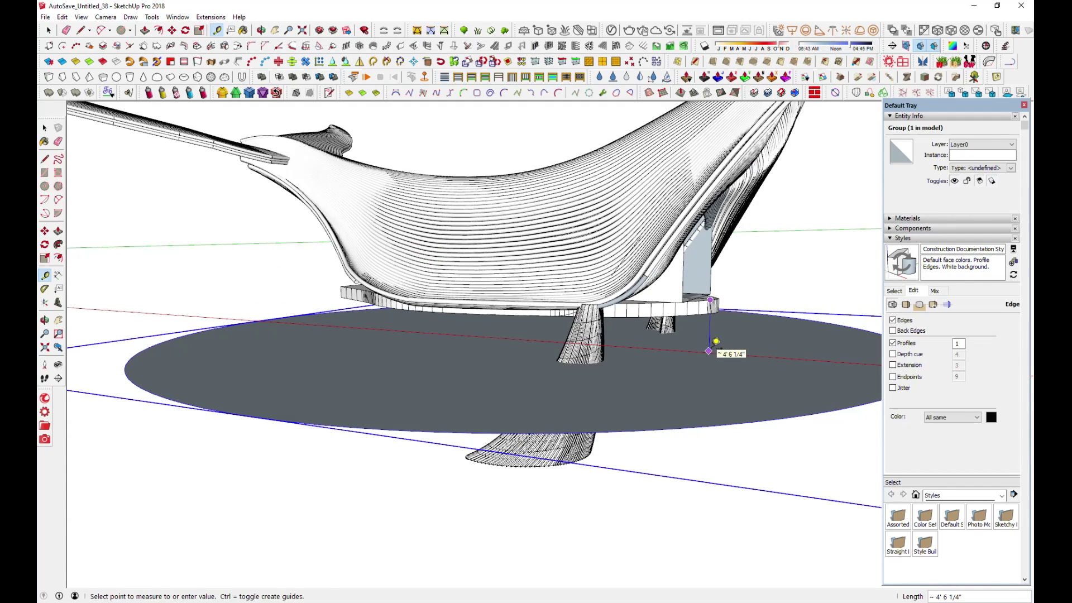
pyautogui.click(712, 368)
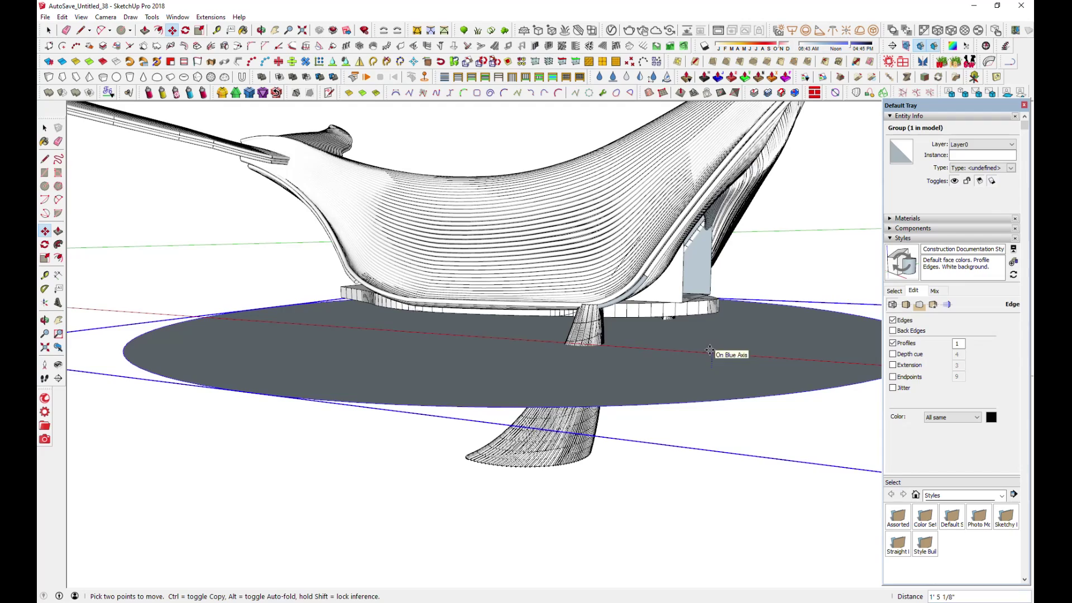
pyautogui.moveTo(708, 350)
pyautogui.mouseDown(button='middle')
pyautogui.moveTo(696, 343)
pyautogui.moveTo(601, 394)
pyautogui.mouseUp(button='middle')
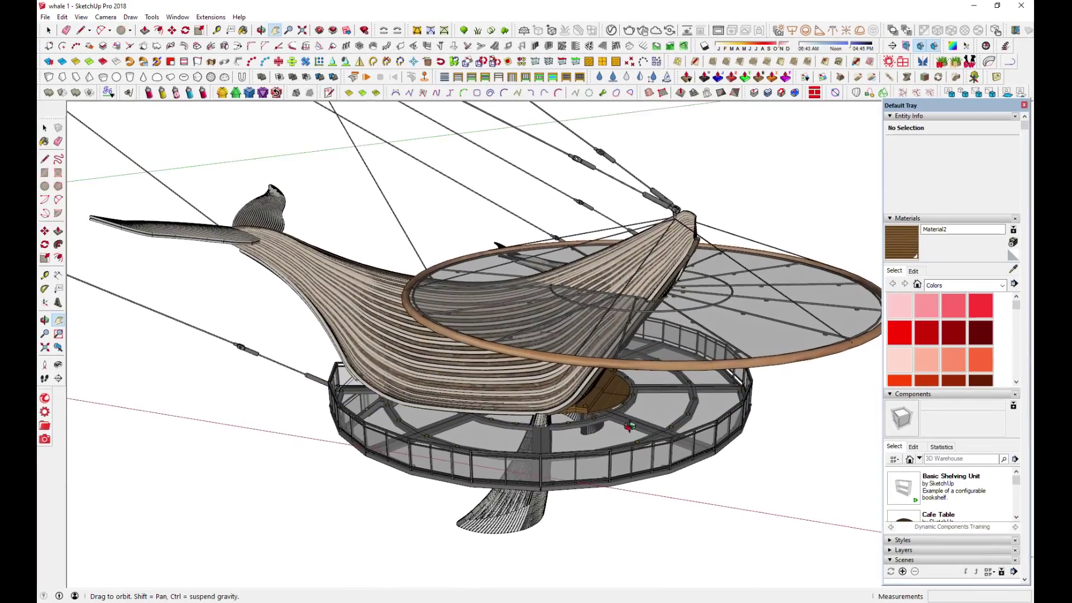
# Step: Open the glass roof group for editing with Hide Rest of Model enabled
pyautogui.press('space')
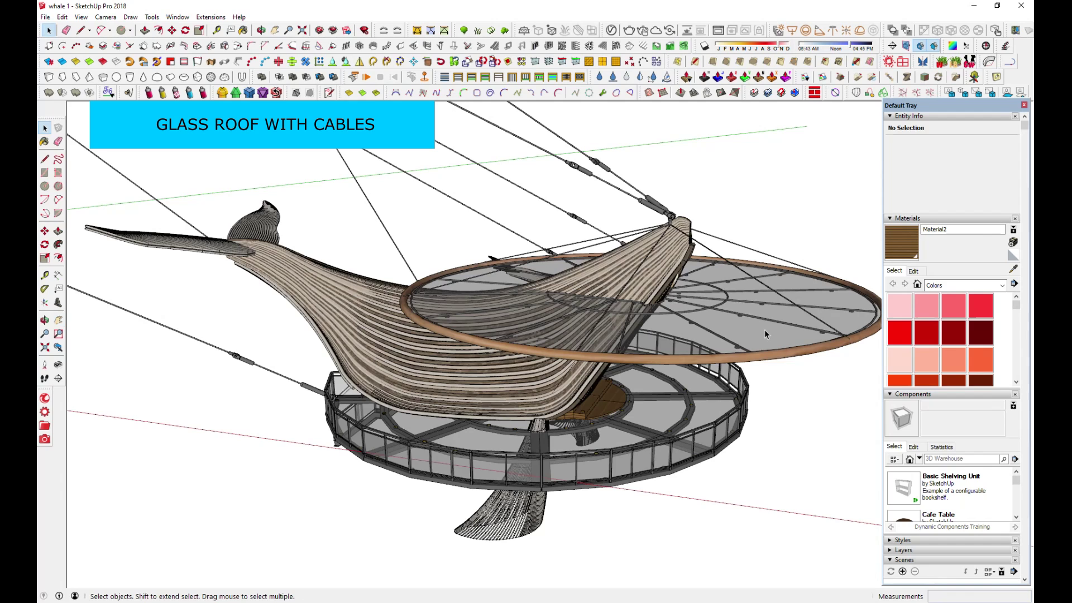
pyautogui.click(763, 334)
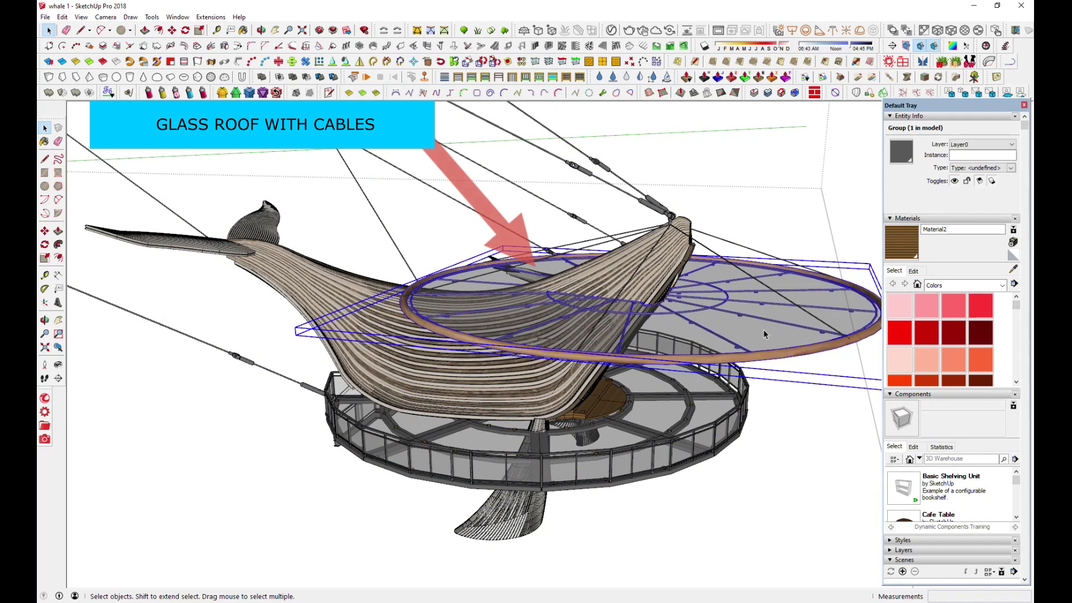
pyautogui.click(81, 16)
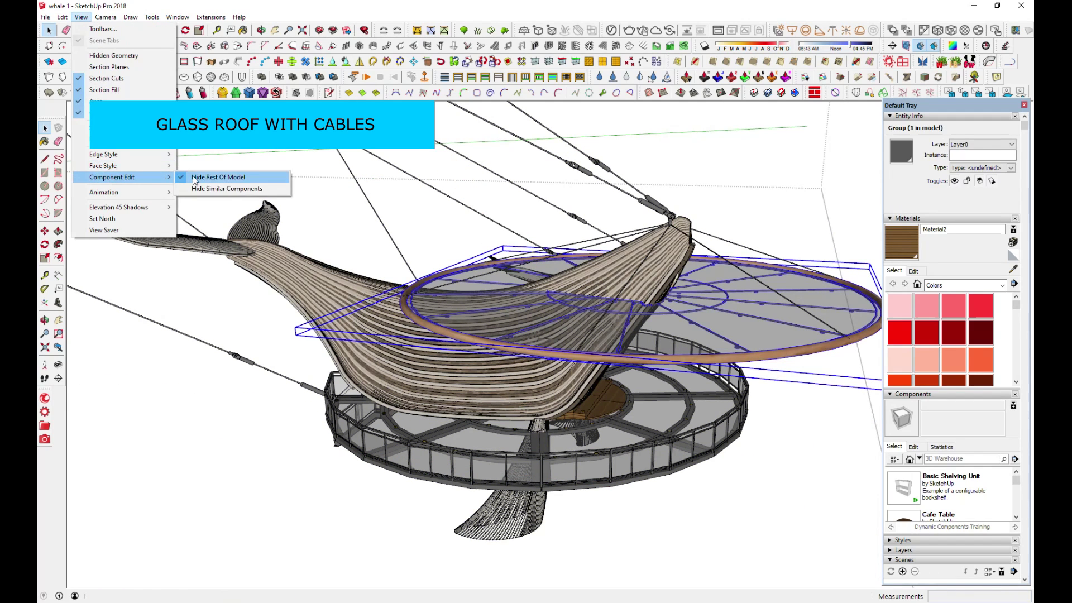
pyautogui.click(768, 304)
pyautogui.doubleClick(768, 304)
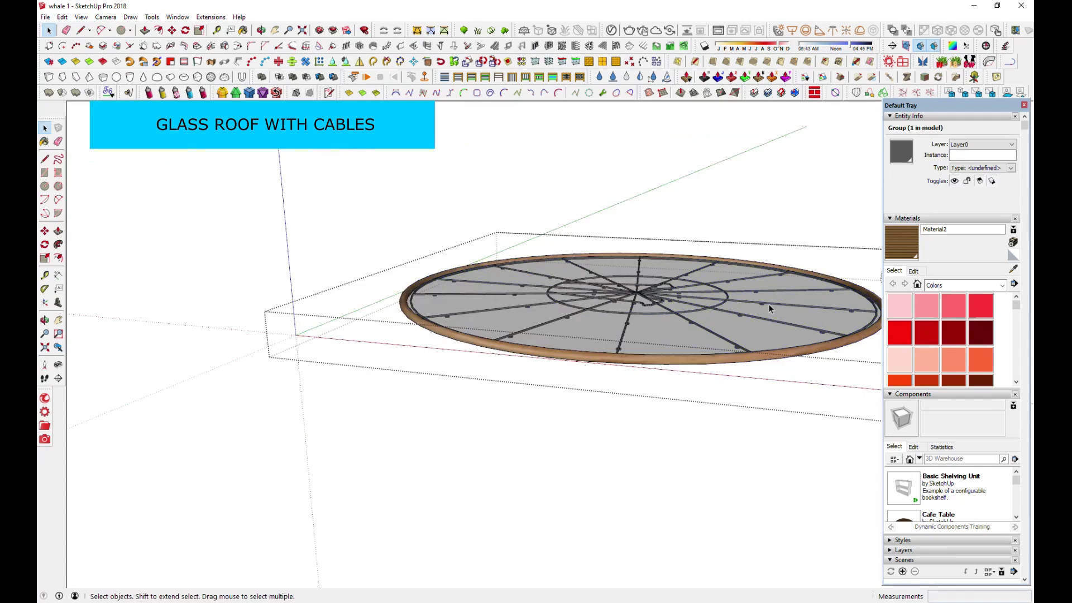
# Step: Inspect the roof's lights from below, then clear selection and view the whole whale
pyautogui.moveTo(768, 304); pyautogui.dragTo(727, 268, button='middle')
pyautogui.scroll(5, 756, 182)
pyautogui.moveTo(756, 182)
pyautogui.mouseDown(button='middle')
pyautogui.moveTo(666, 361)
pyautogui.moveTo(660, 259)
pyautogui.moveTo(640, 303)
pyautogui.mouseUp(button='middle')
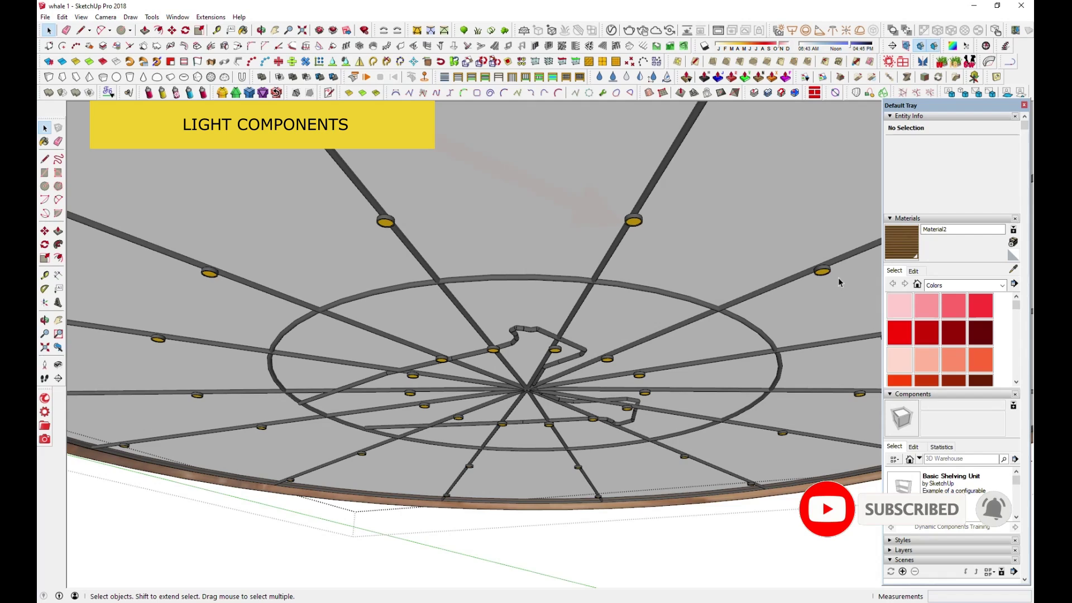
pyautogui.moveTo(638, 224)
pyautogui.mouseDown(button='middle')
pyautogui.moveTo(655, 454)
pyautogui.moveTo(502, 283)
pyautogui.mouseUp(button='middle')
pyautogui.scroll(-3, 632, 349)
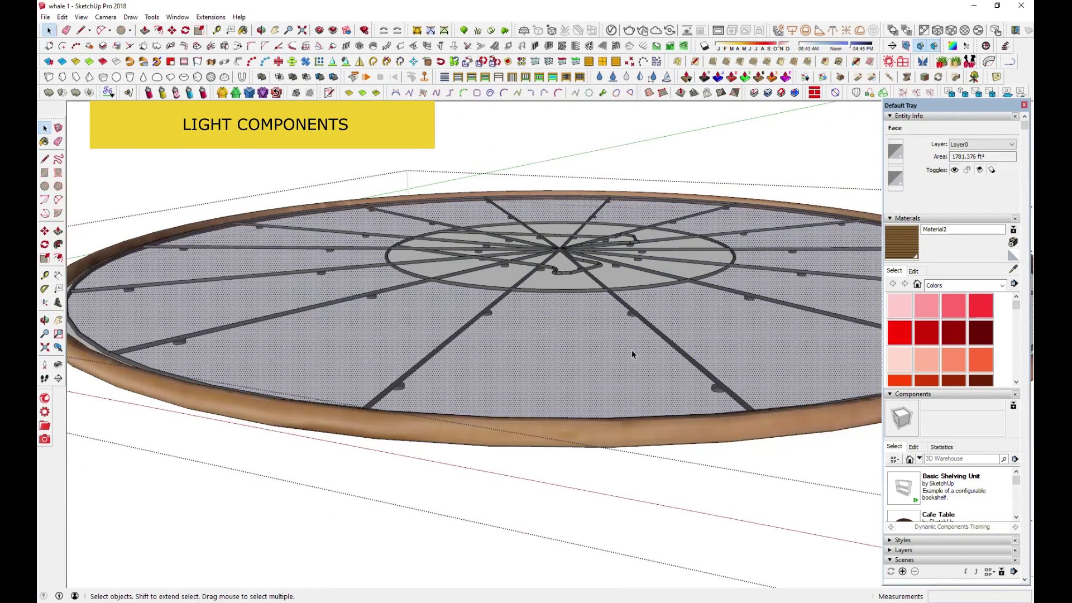
pyautogui.scroll(-2, 558, 256)
pyautogui.scroll(-1, 552, 335)
pyautogui.click(545, 432)
pyautogui.moveTo(592, 464); pyautogui.dragTo(529, 420, button='middle')
pyautogui.scroll(3, 529, 420)
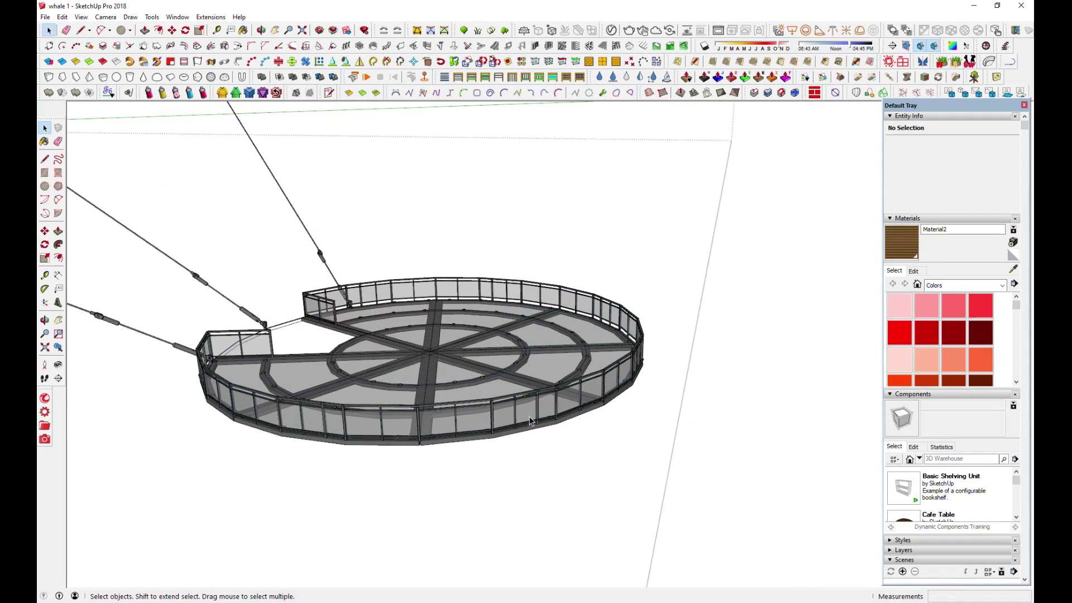
pyautogui.scroll(2, 529, 421)
pyautogui.scroll(2, 346, 371)
pyautogui.scroll(2, 378, 497)
pyautogui.moveTo(377, 497); pyautogui.dragTo(403, 381, button='middle')
pyautogui.moveTo(403, 381)
pyautogui.mouseDown()
pyautogui.moveTo(548, 215)
pyautogui.moveTo(424, 251)
pyautogui.moveTo(371, 162)
pyautogui.moveTo(391, 94)
pyautogui.moveTo(436, 235)
pyautogui.moveTo(513, 413)
pyautogui.mouseUp()
pyautogui.press('space')
pyautogui.scroll(-2, 518, 427)
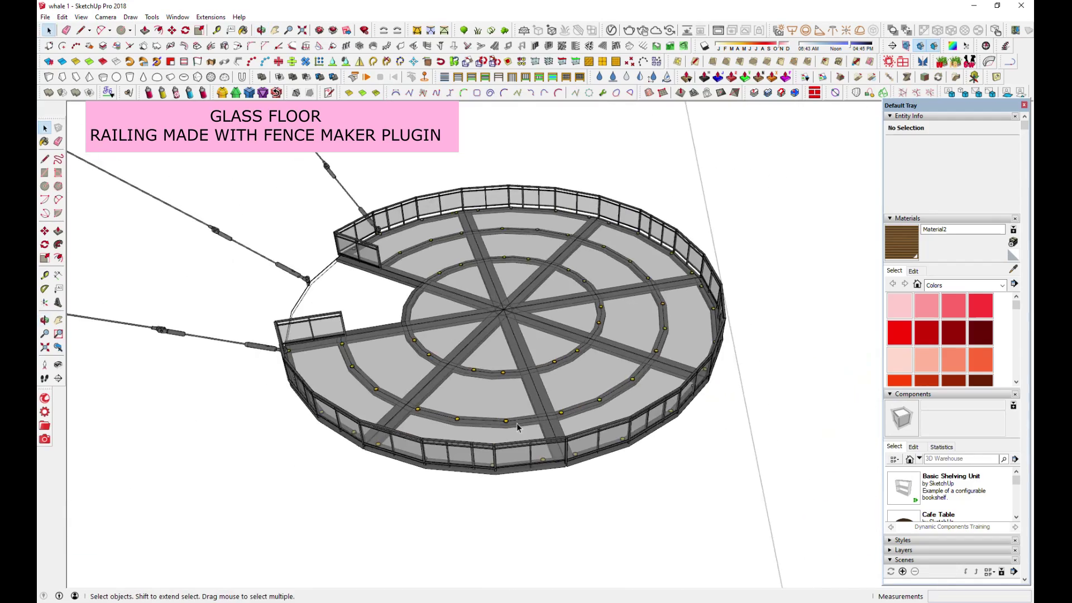
pyautogui.moveTo(518, 427)
pyautogui.mouseDown(button='middle')
pyautogui.moveTo(611, 267)
pyautogui.moveTo(741, 259)
pyautogui.moveTo(516, 447)
pyautogui.moveTo(228, 514)
pyautogui.moveTo(497, 282)
pyautogui.mouseUp(button='middle')
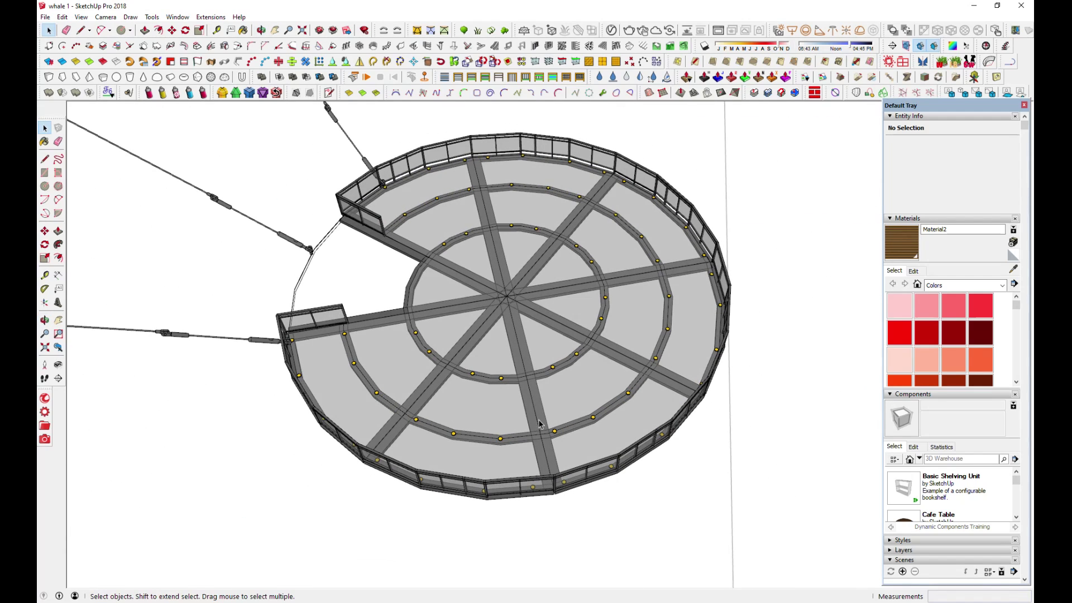
pyautogui.scroll(-3, 540, 422)
pyautogui.scroll(-2, 681, 410)
pyautogui.moveTo(681, 410)
pyautogui.mouseDown(button='middle')
pyautogui.moveTo(639, 414)
pyautogui.moveTo(642, 350)
pyautogui.moveTo(464, 409)
pyautogui.mouseUp(button='middle')
pyautogui.scroll(1, 464, 409)
pyautogui.scroll(2, 463, 409)
pyautogui.scroll(5, 299, 436)
pyautogui.scroll(2, 371, 437)
pyautogui.scroll(-3, 342, 473)
pyautogui.moveTo(343, 472)
pyautogui.mouseDown(button='middle')
pyautogui.moveTo(590, 416)
pyautogui.moveTo(465, 406)
pyautogui.moveTo(516, 402)
pyautogui.mouseUp(button='middle')
pyautogui.scroll(2, 465, 406)
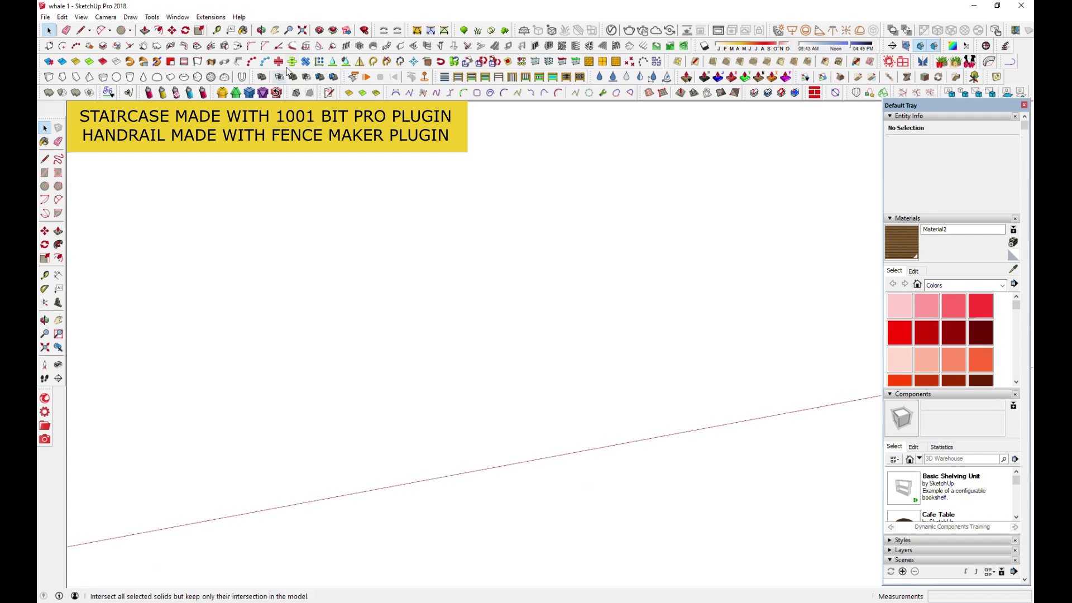
# Step: Orbit and pan around the pavilion to inspect the scaled-down whale copy from several angles
pyautogui.moveTo(571, 350)
pyautogui.mouseDown(button='middle')
pyautogui.moveTo(498, 407)
pyautogui.moveTo(761, 314)
pyautogui.moveTo(840, 325)
pyautogui.moveTo(474, 408)
pyautogui.mouseUp(button='middle')
pyautogui.scroll(2, 475, 409)
pyautogui.scroll(2, 475, 409)
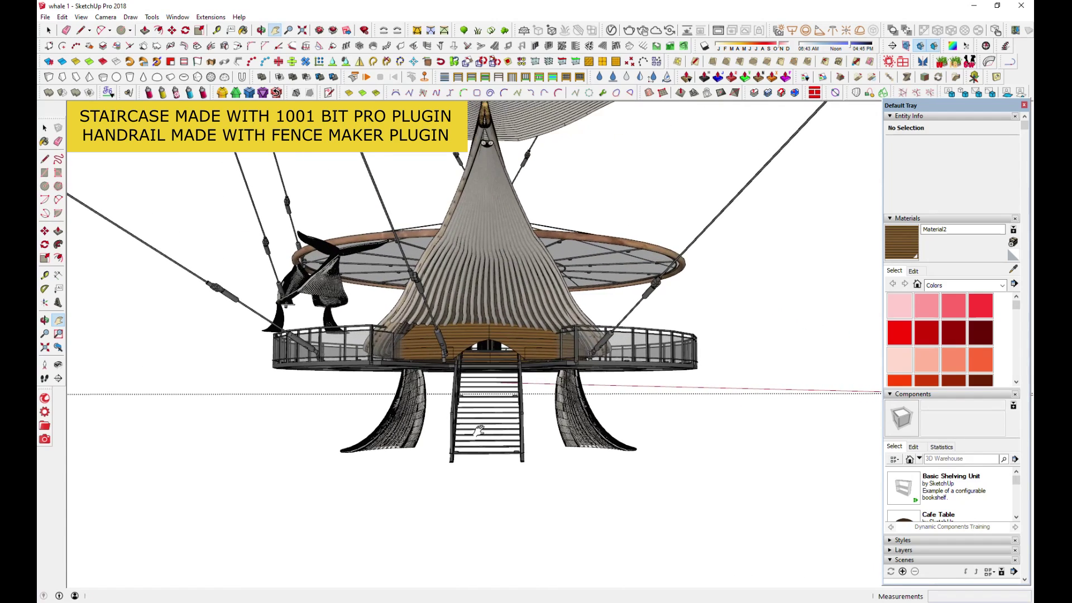
pyautogui.scroll(1, 478, 431)
pyautogui.moveTo(355, 391)
pyautogui.mouseDown(button='middle')
pyautogui.moveTo(290, 317)
pyautogui.moveTo(312, 363)
pyautogui.mouseUp(button='middle')
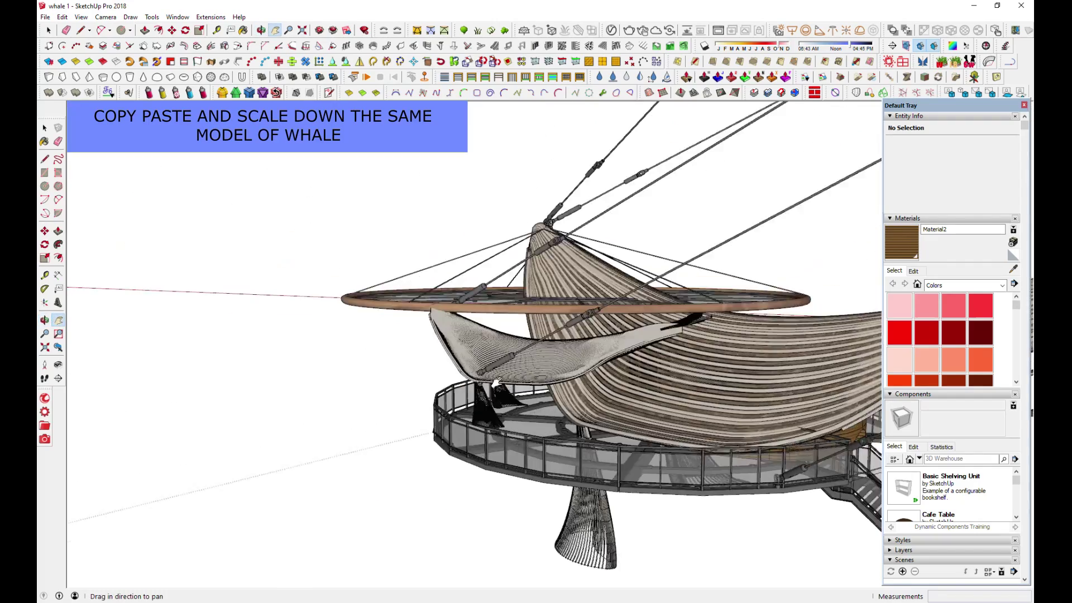
pyautogui.moveTo(438, 354); pyautogui.dragTo(602, 334)
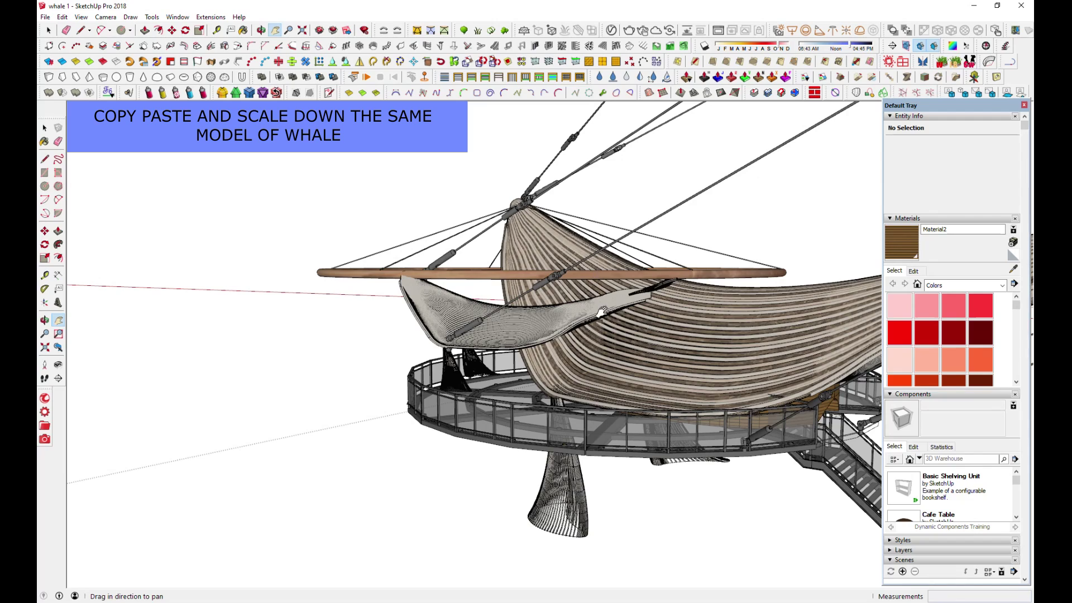
pyautogui.moveTo(471, 372)
pyautogui.mouseDown(button='middle')
pyautogui.moveTo(393, 360)
pyautogui.moveTo(642, 334)
pyautogui.mouseUp(button='middle')
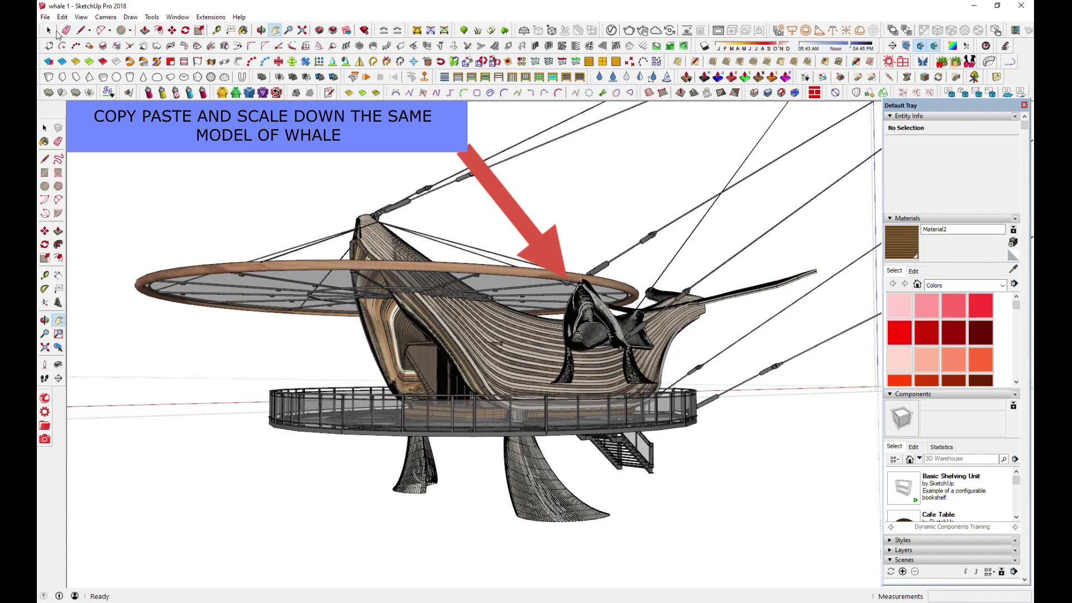
pyautogui.moveTo(528, 232); pyautogui.dragTo(384, 436, button='middle')
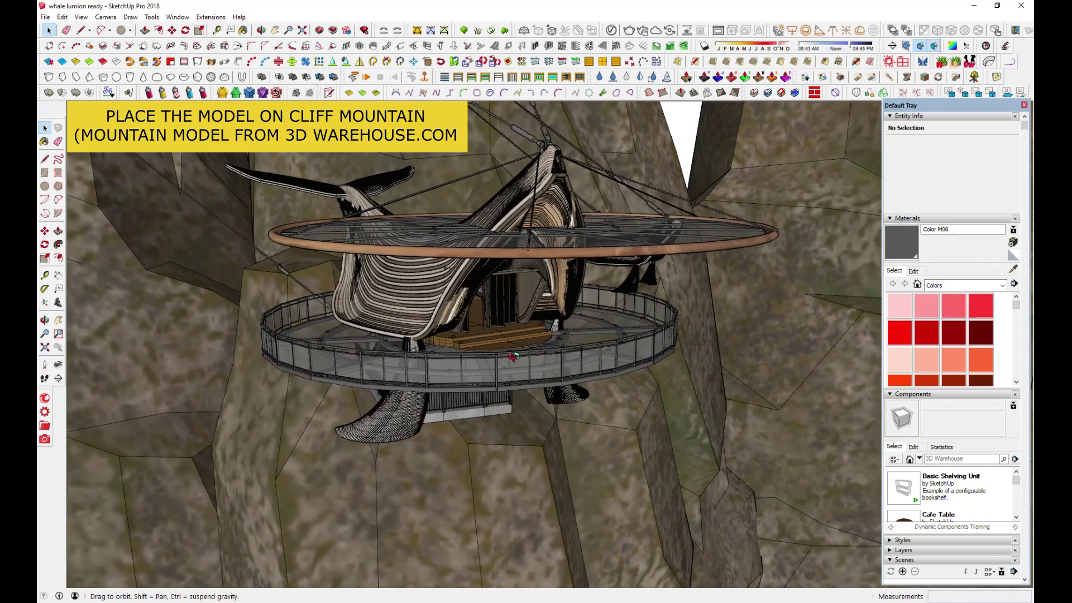
pyautogui.scroll(-3, 582, 375)
pyautogui.scroll(-3, 581, 390)
pyautogui.scroll(-3, 580, 413)
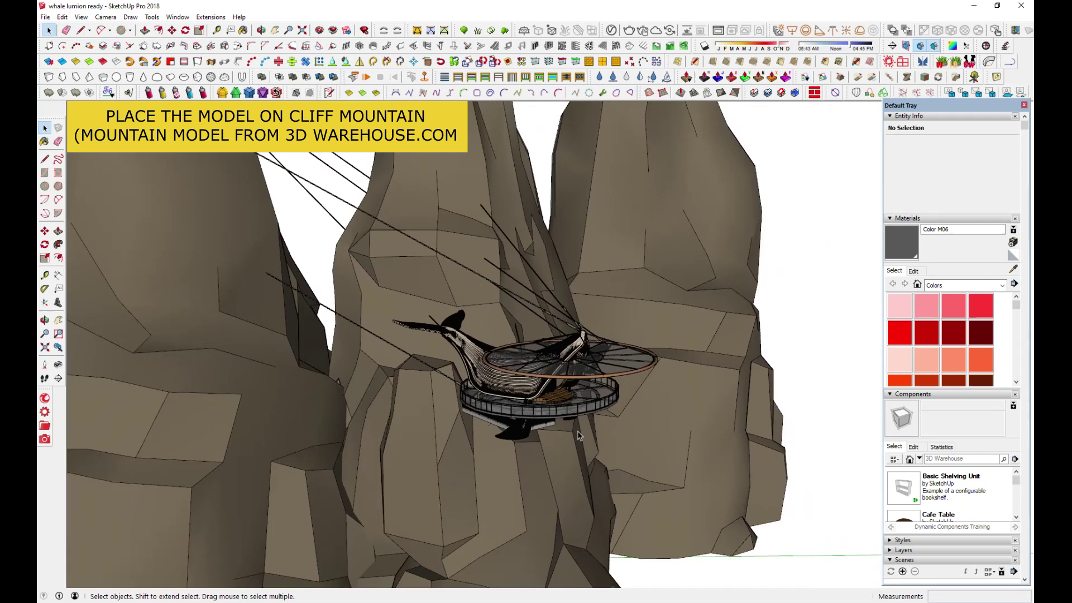
pyautogui.scroll(-2, 578, 435)
pyautogui.scroll(-3, 579, 436)
pyautogui.click(630, 296)
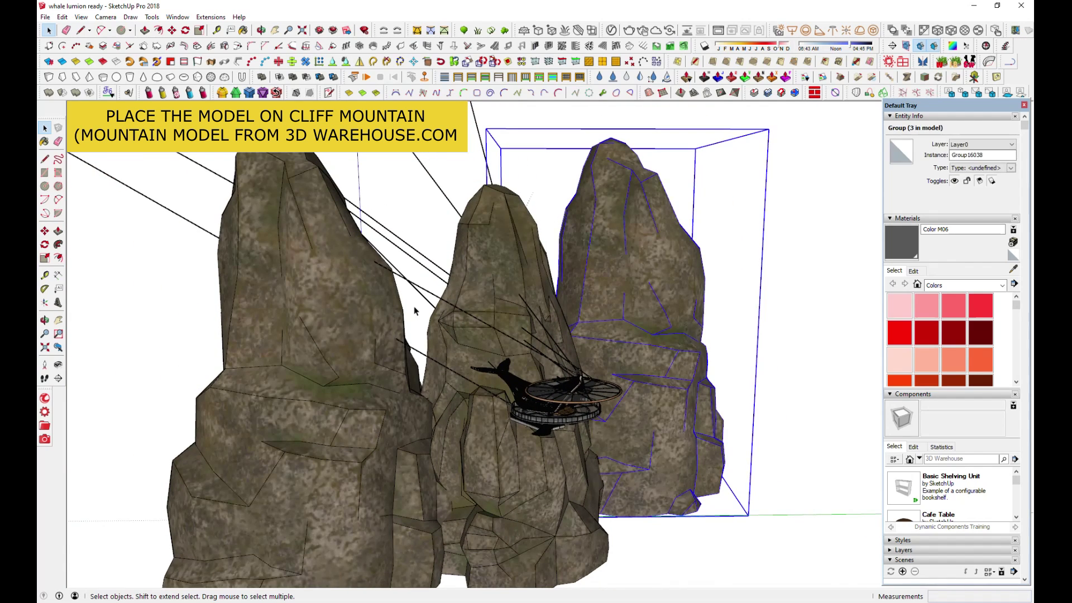
pyautogui.scroll(3, 550, 405)
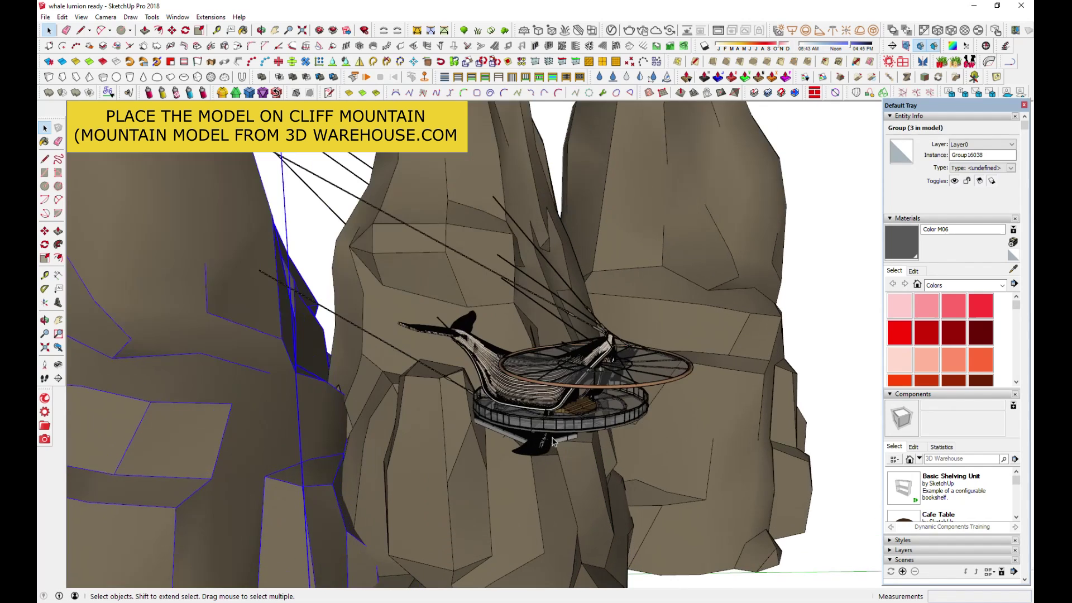
pyautogui.scroll(3, 541, 421)
pyautogui.scroll(3, 533, 438)
pyautogui.moveTo(534, 438); pyautogui.dragTo(474, 413, button='middle')
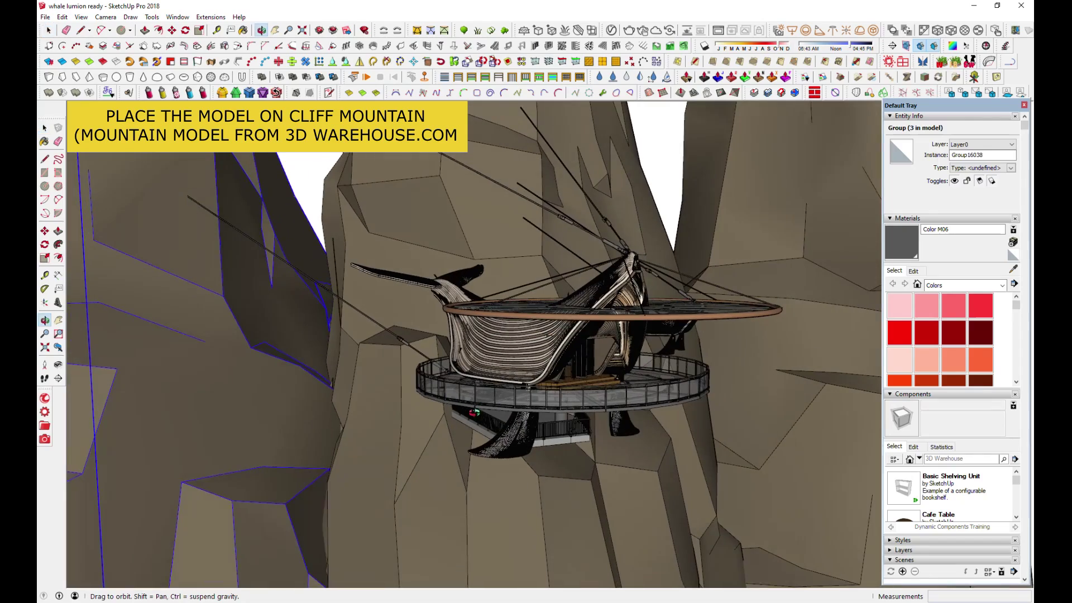
pyautogui.scroll(2, 592, 342)
pyautogui.moveTo(617, 361); pyautogui.dragTo(619, 213, button='middle')
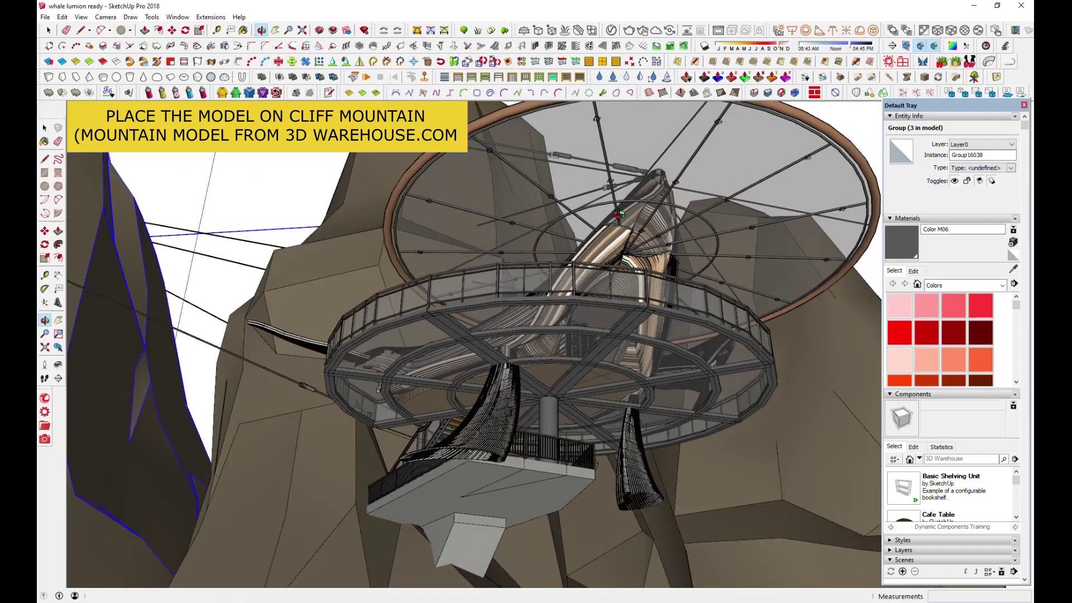
pyautogui.scroll(3, 528, 491)
pyautogui.scroll(2, 528, 491)
pyautogui.moveTo(529, 491)
pyautogui.mouseDown(button='middle')
pyautogui.moveTo(603, 532)
pyautogui.moveTo(487, 463)
pyautogui.mouseUp(button='middle')
pyautogui.scroll(-2, 348, 384)
pyautogui.moveTo(349, 384); pyautogui.dragTo(324, 373, button='middle')
pyautogui.scroll(-2, 345, 377)
pyautogui.scroll(-2, 342, 369)
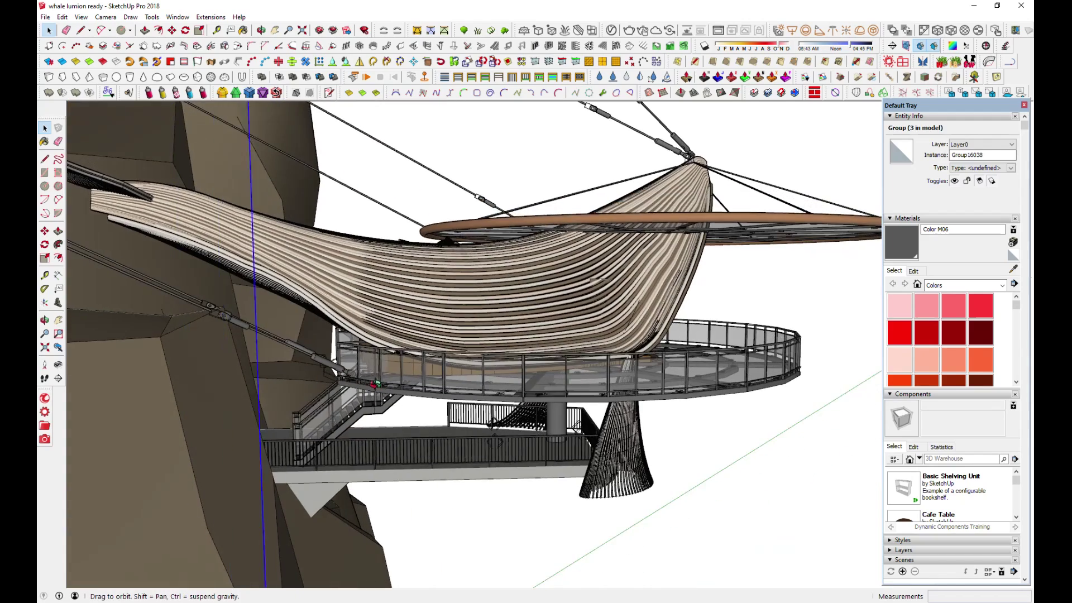
pyautogui.scroll(-1, 326, 374)
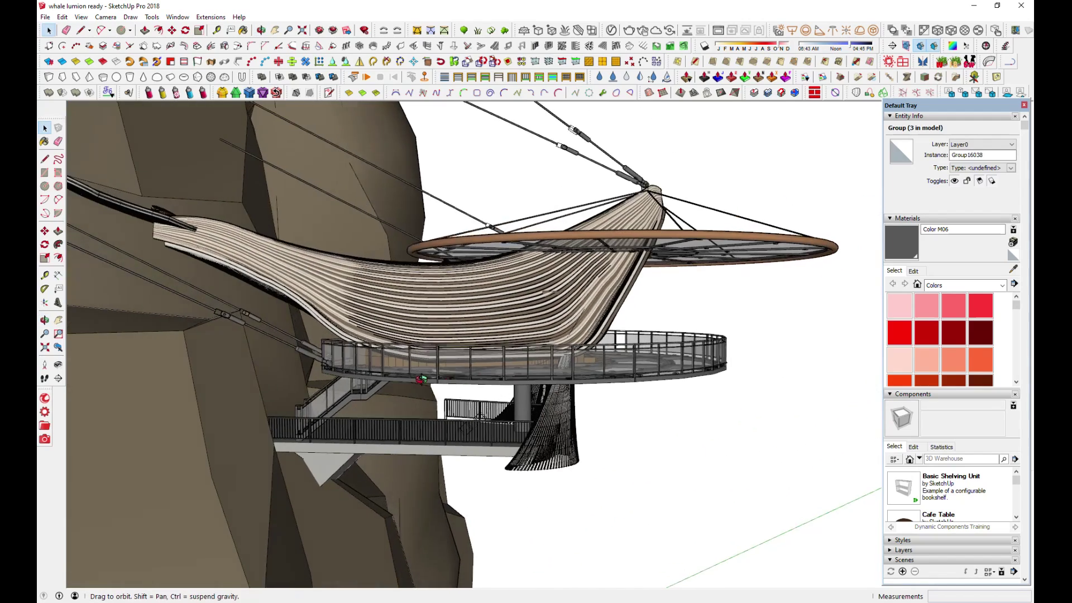
pyautogui.moveTo(325, 374); pyautogui.dragTo(312, 375, button='middle')
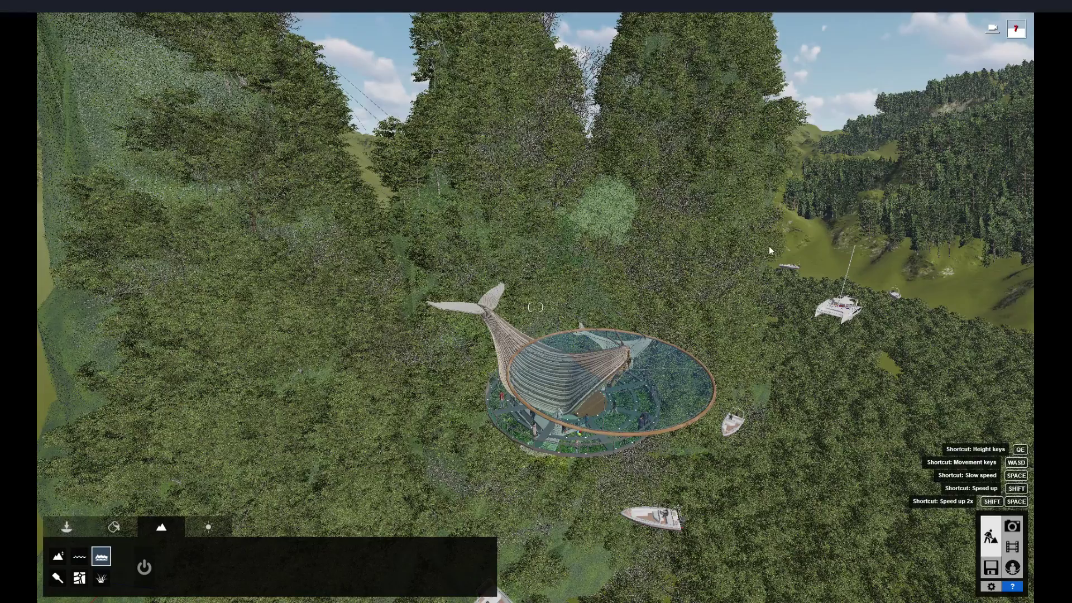
# Step: Assign the Various > Leaves material to the cliff mountain
pyautogui.press('a')
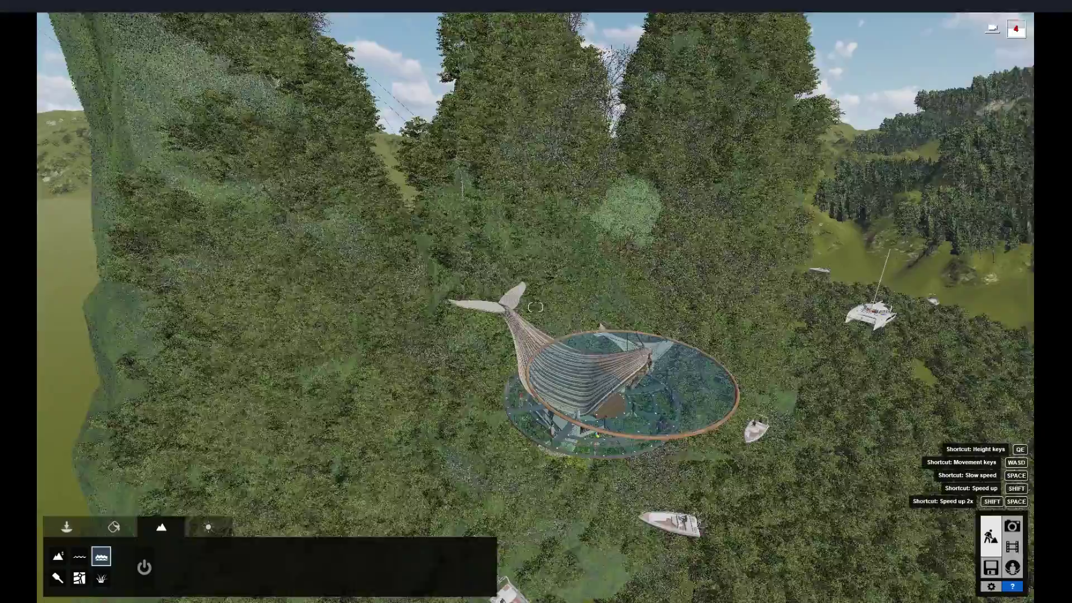
pyautogui.press('s')
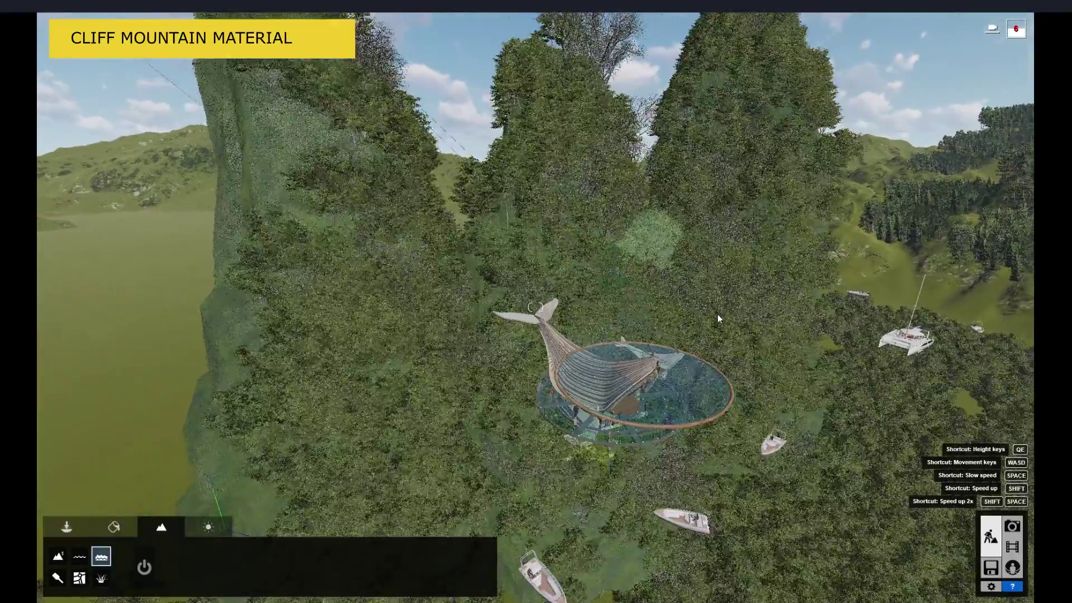
pyautogui.moveTo(717, 314); pyautogui.dragTo(527, 338, button='right')
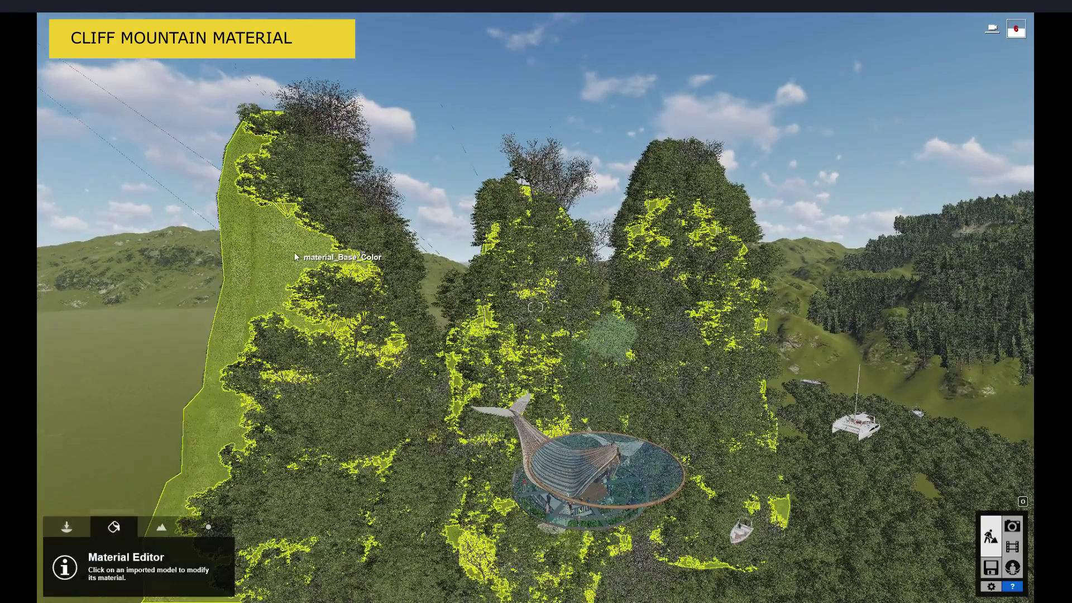
pyautogui.click(295, 253)
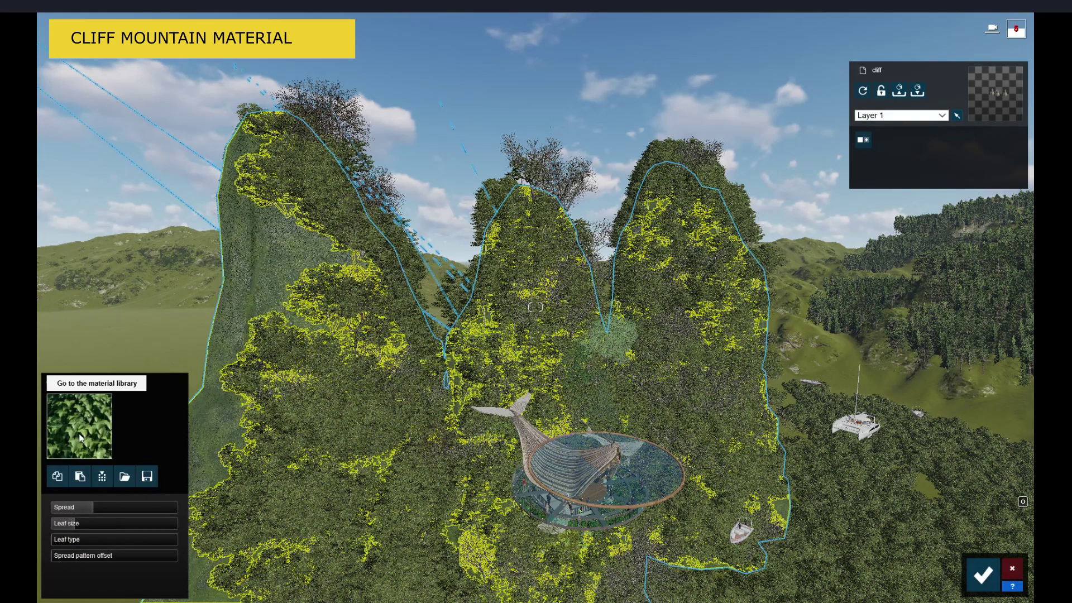
pyautogui.click(79, 434)
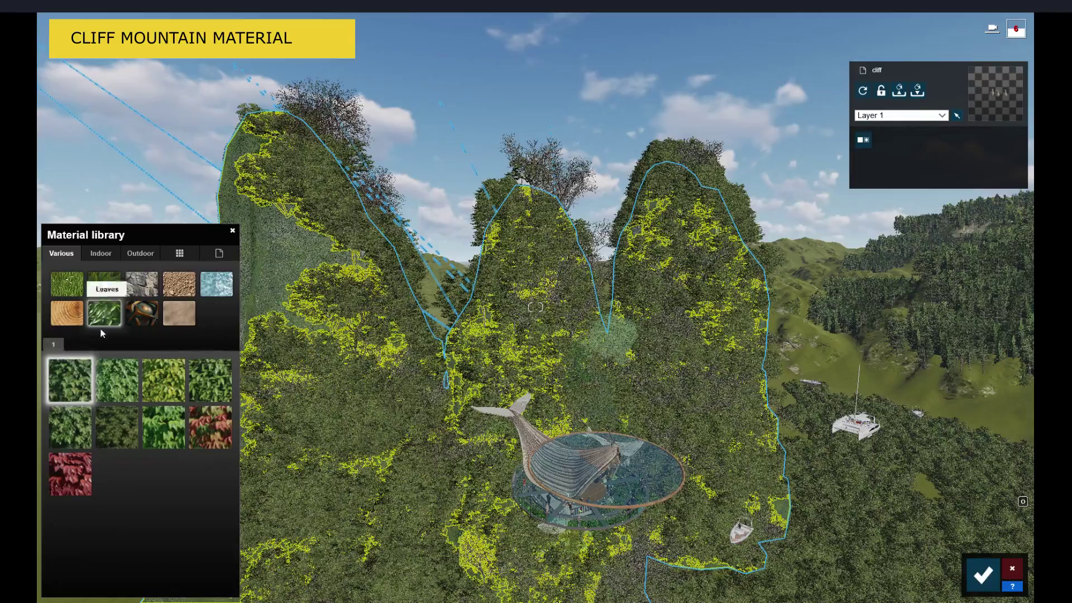
# Step: Fly the camera down and around toward the whale pavilion
pyautogui.moveTo(644, 391); pyautogui.dragTo(644, 423, button='right')
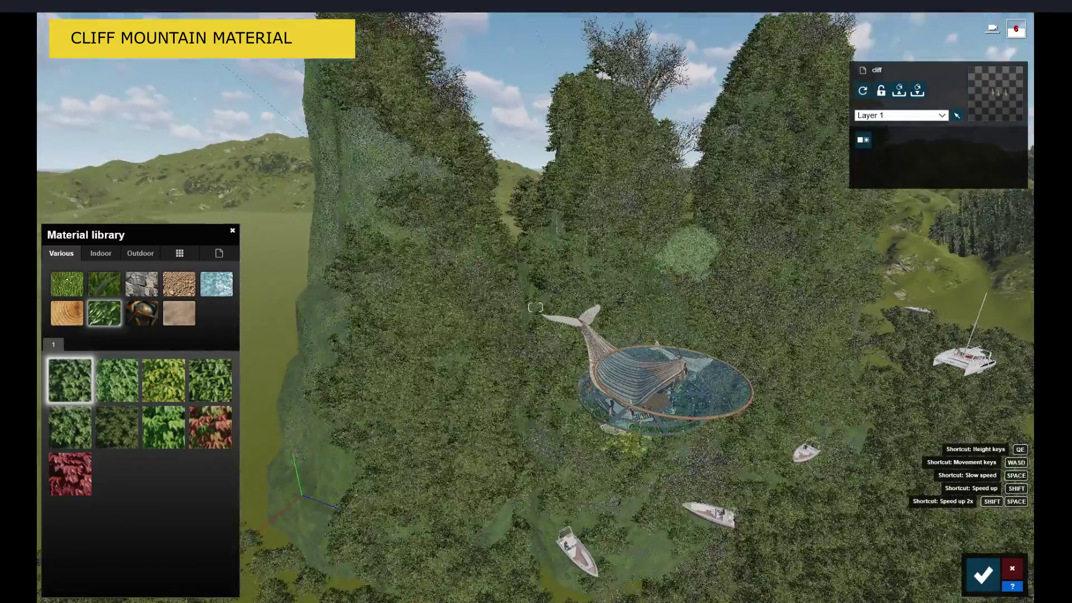
pyautogui.press('w')
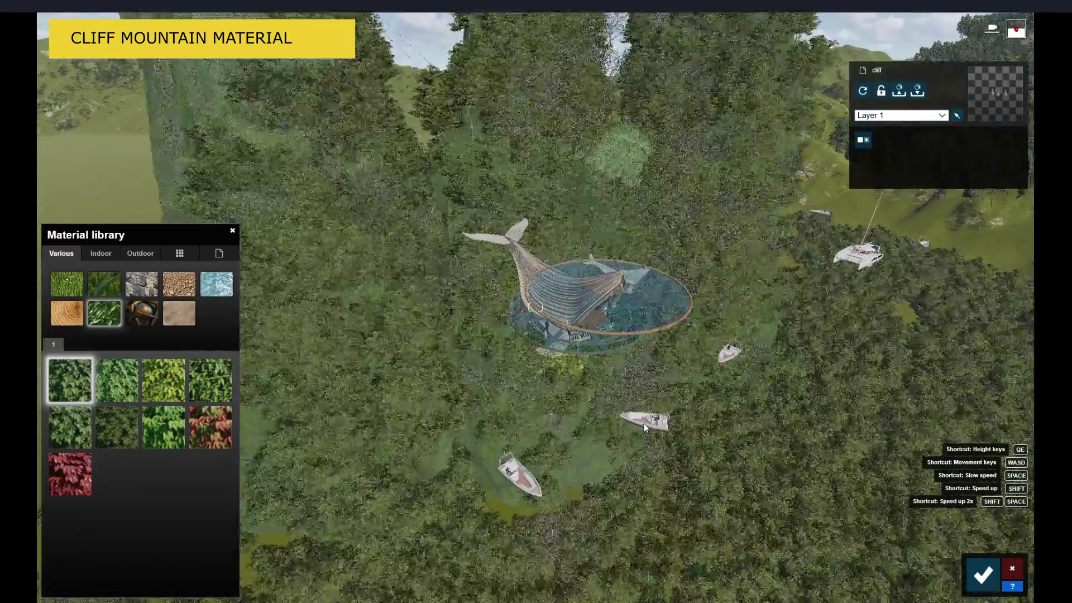
pyautogui.press('w')
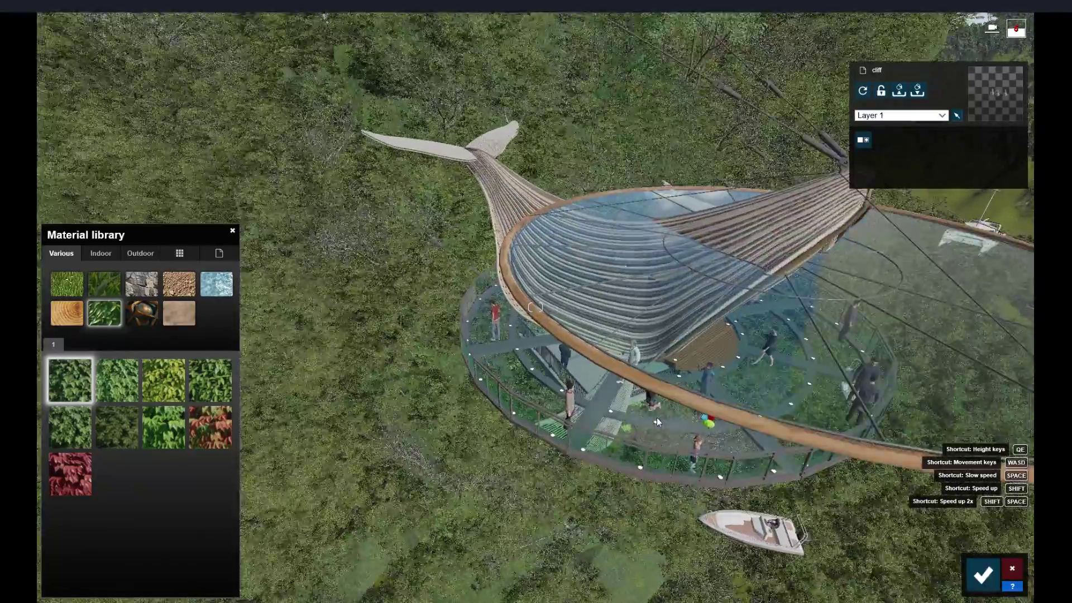
pyautogui.moveTo(657, 418)
pyautogui.mouseDown(button='right')
pyautogui.moveTo(714, 429)
pyautogui.moveTo(766, 369)
pyautogui.mouseUp(button='right')
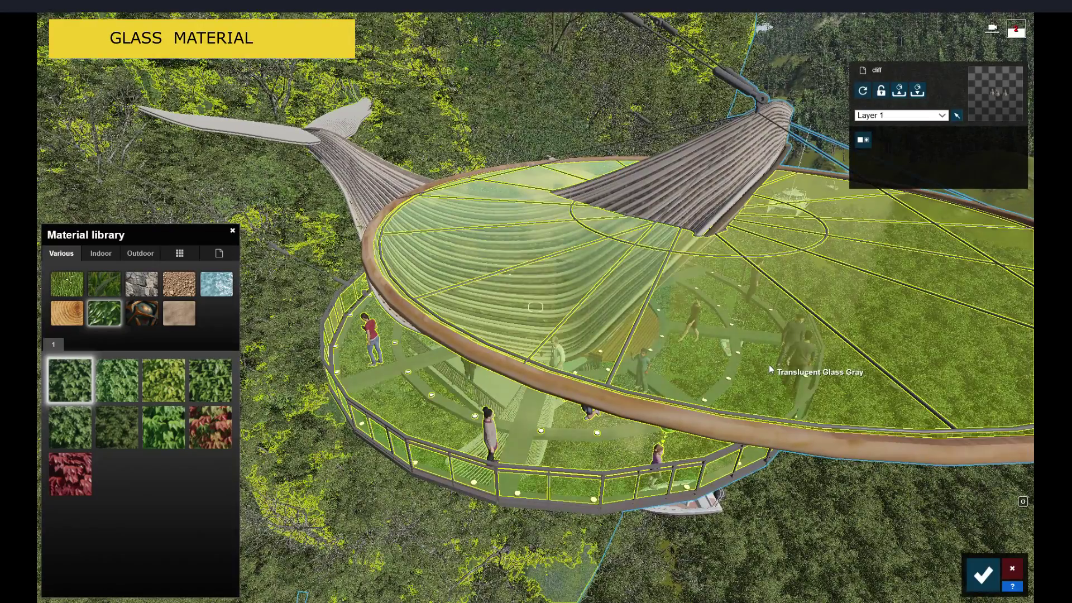
# Step: Apply Interior Glass 002 to the dome; make the wood ring Standard, reflectivity 0.8, gloss 1.0
pyautogui.click(769, 364)
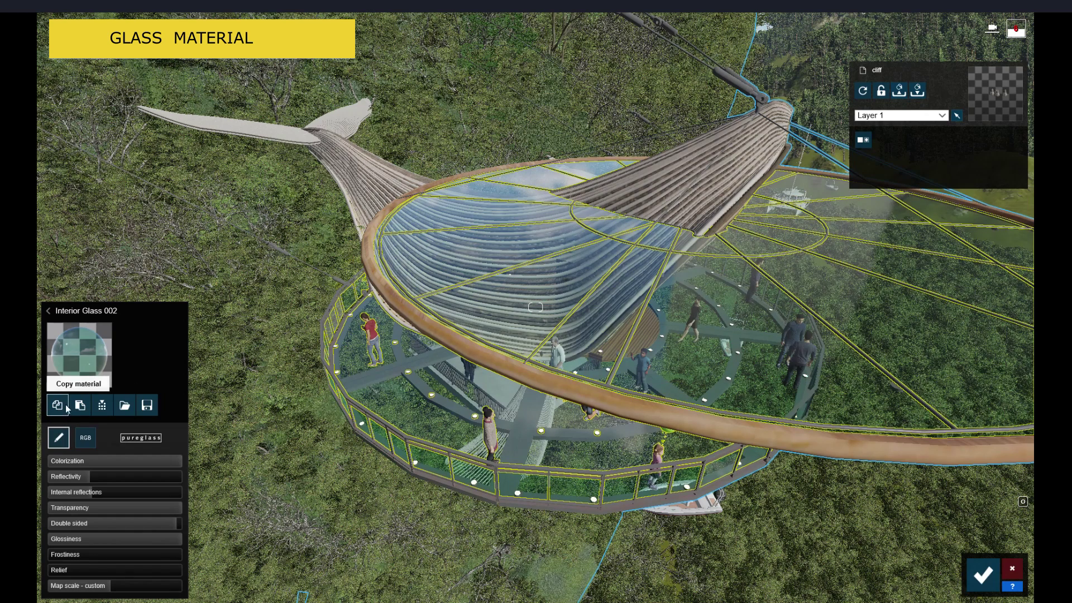
pyautogui.click(72, 368)
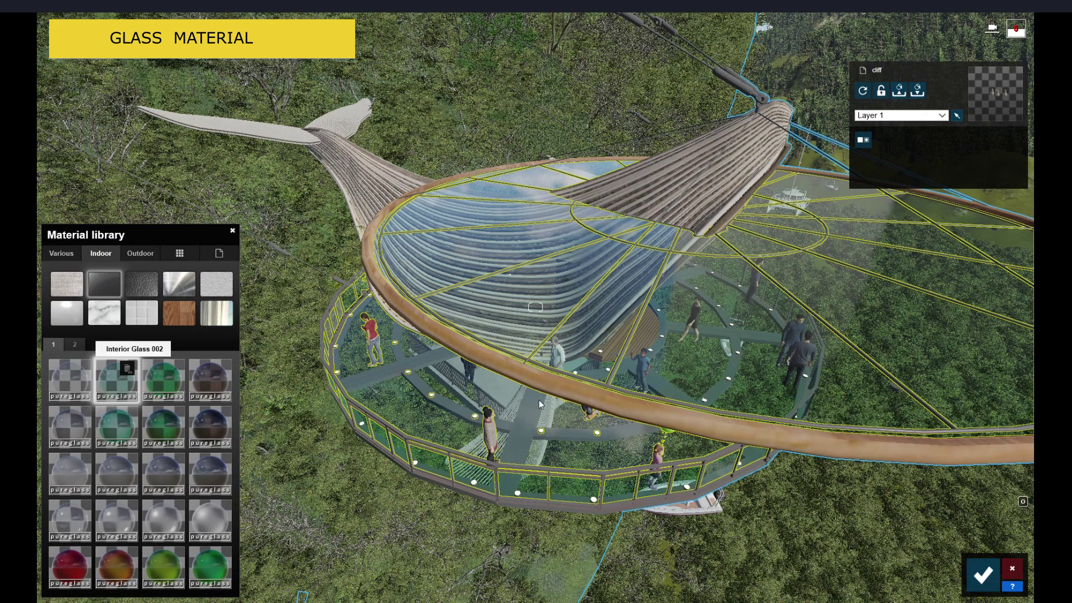
pyautogui.click(556, 383)
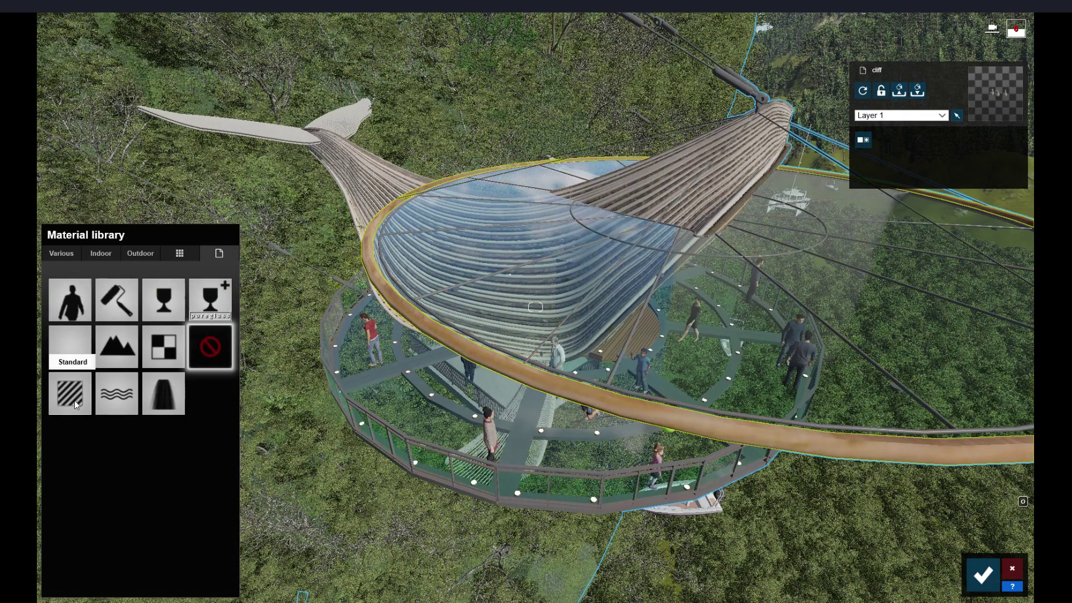
pyautogui.click(75, 400)
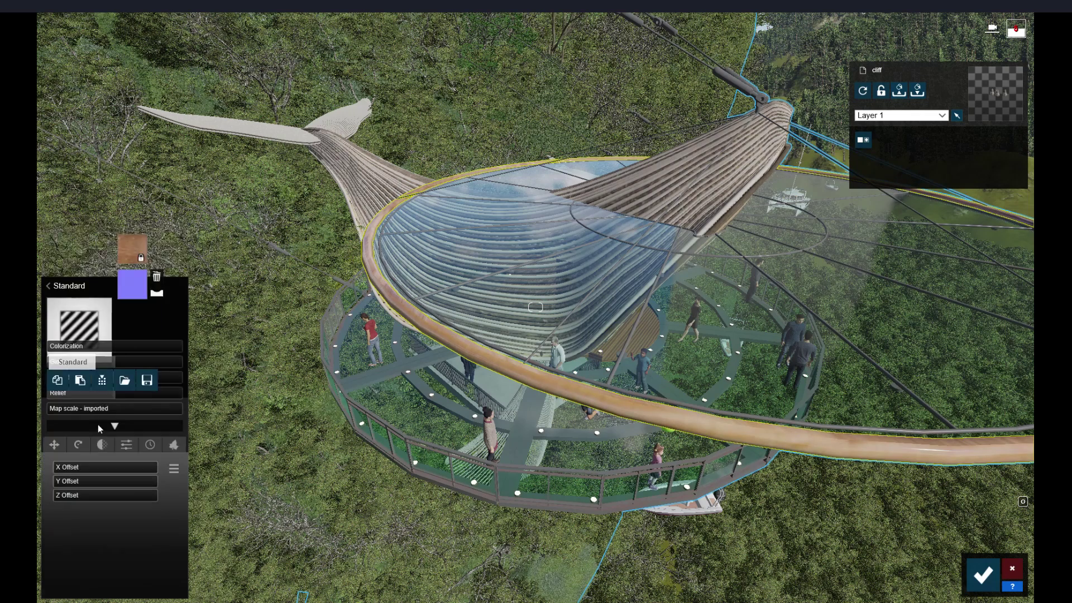
pyautogui.click(98, 437)
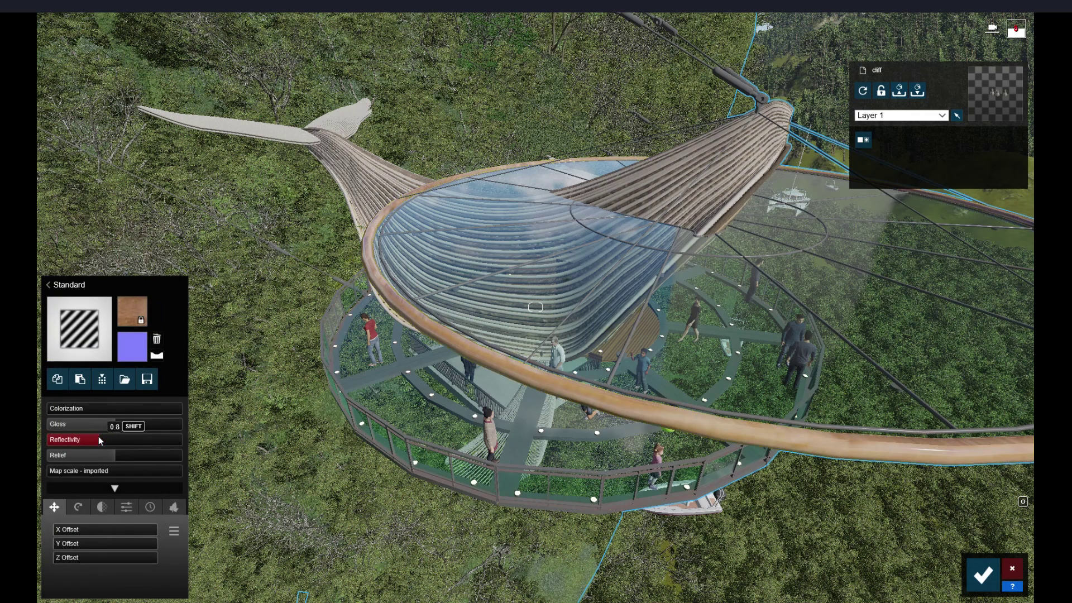
pyautogui.click(112, 427)
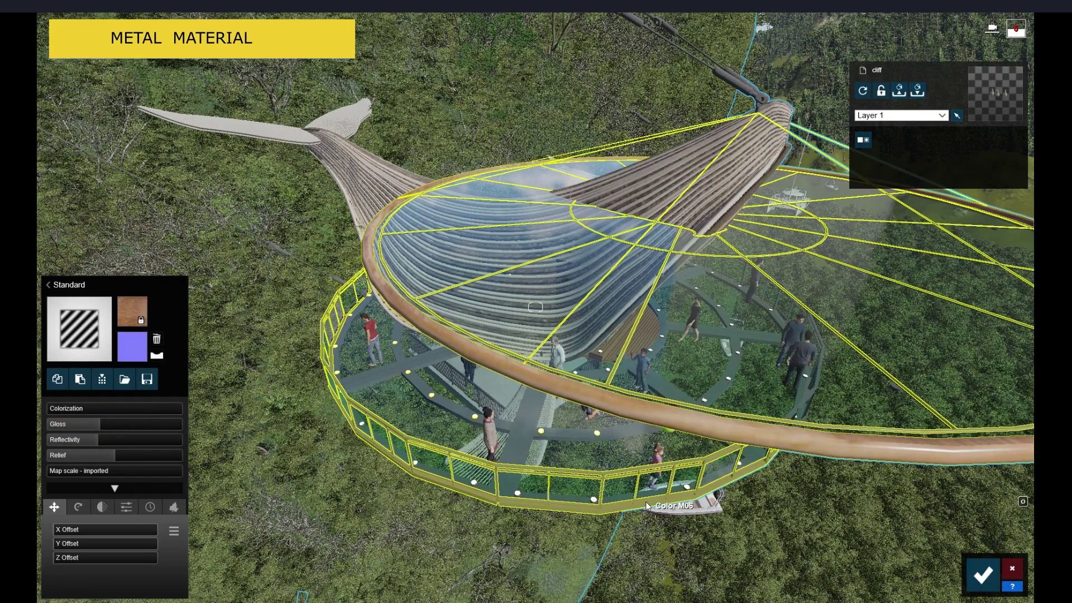
# Step: Give the Color D05 frame a weathered-iron Standard metal with gloss 0.8, orbiting toward the deck
pyautogui.click(646, 505)
pyautogui.click(111, 424)
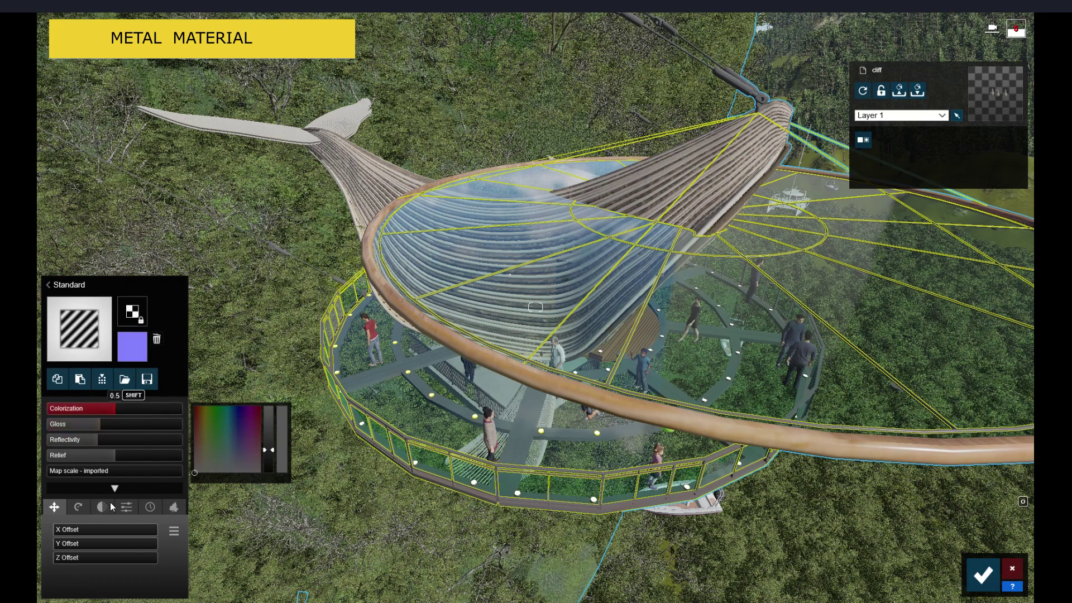
pyautogui.click(127, 509)
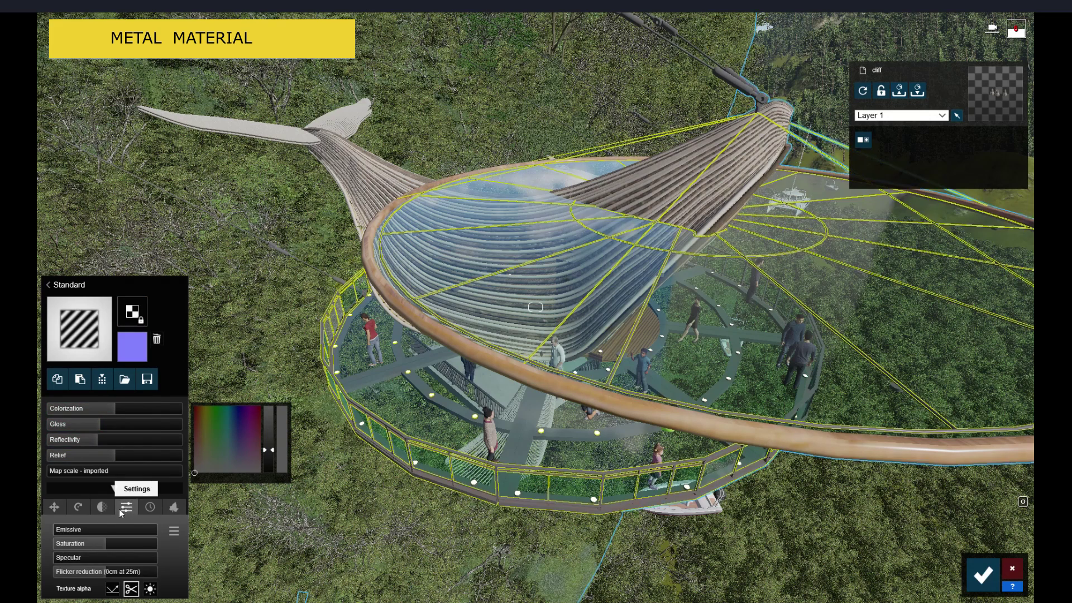
pyautogui.scroll(-3, 64, 535)
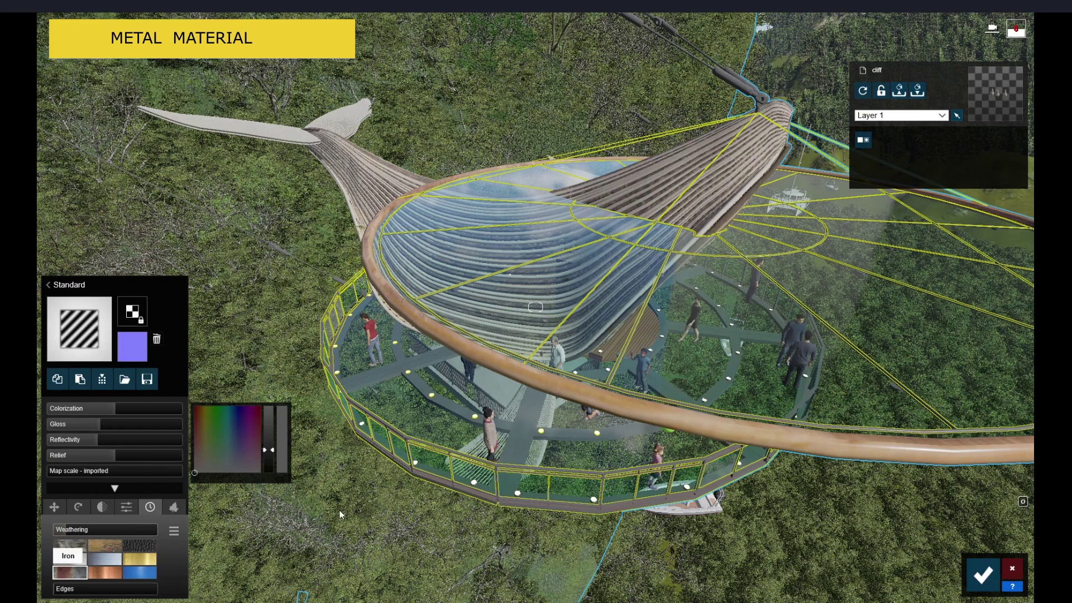
pyautogui.click(541, 435)
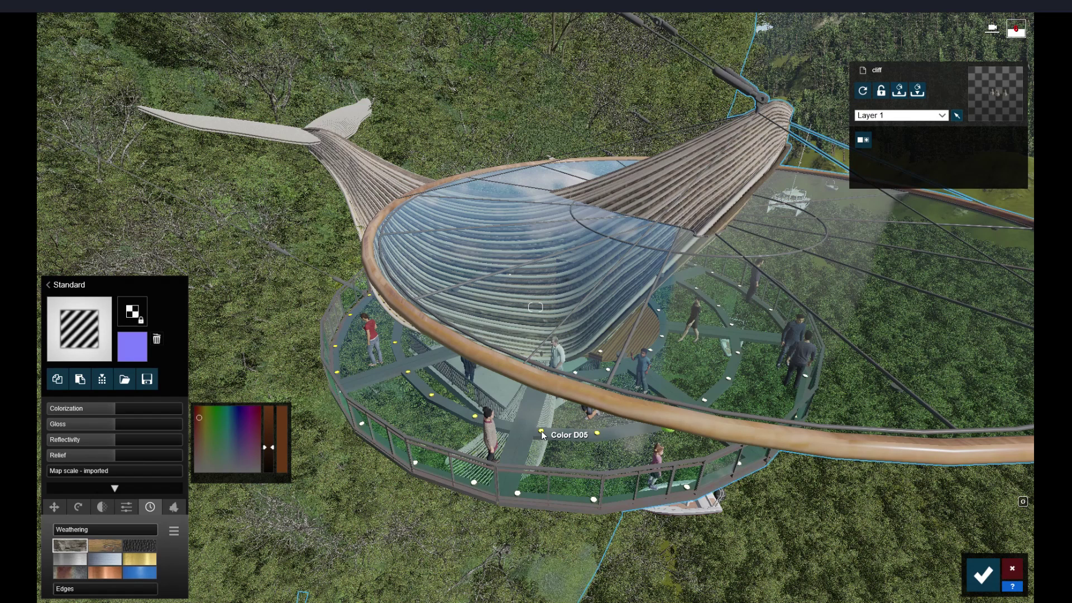
pyautogui.moveTo(541, 435)
pyautogui.mouseDown(button='right')
pyautogui.moveTo(528, 448)
pyautogui.moveTo(539, 525)
pyautogui.moveTo(266, 460)
pyautogui.mouseUp(button='right')
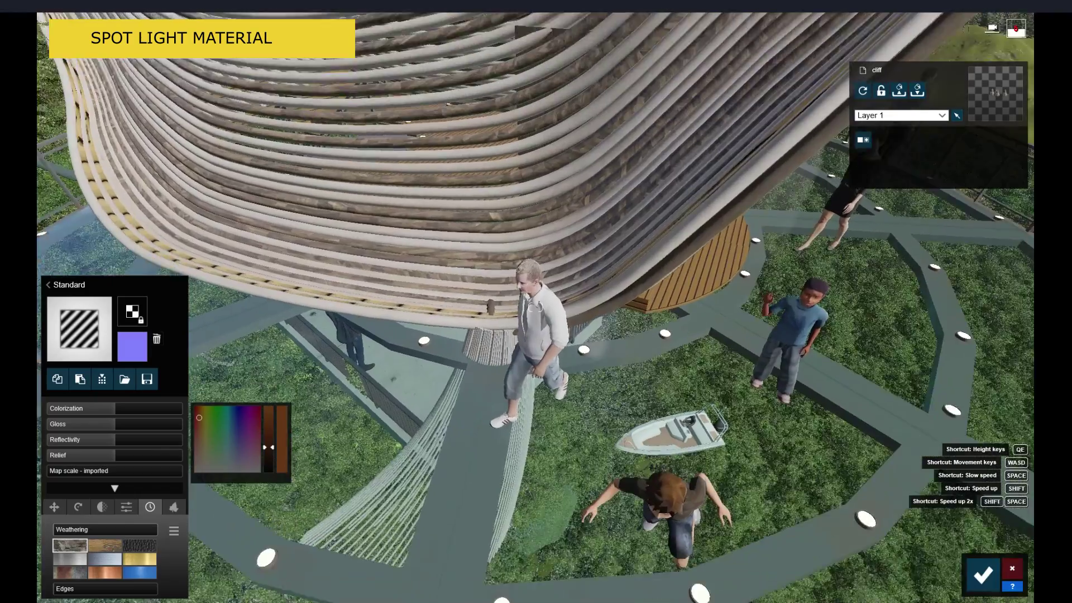
# Step: Raise the deck spot-light material's Emissive to about 188 so the discs glow white
pyautogui.moveTo(508, 536); pyautogui.dragTo(508, 561, button='right')
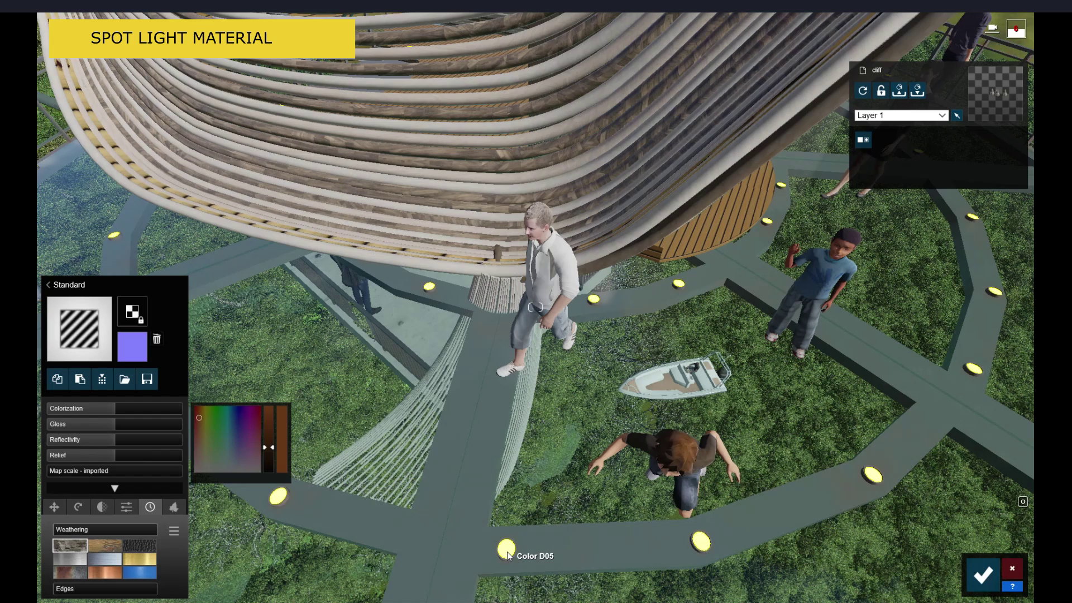
pyautogui.click(125, 507)
pyautogui.moveTo(90, 533); pyautogui.dragTo(56, 533)
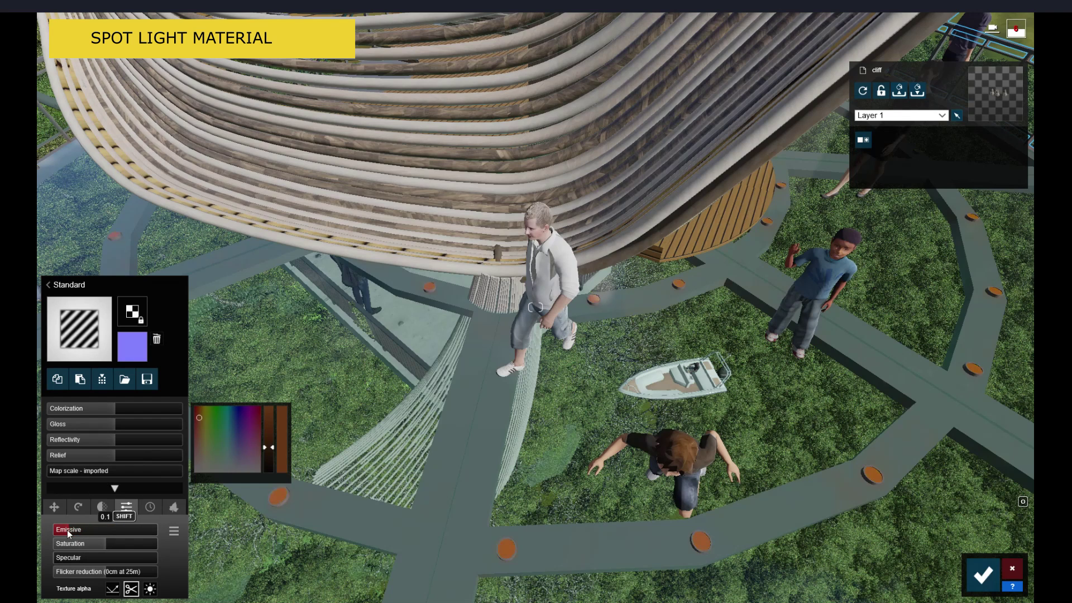
pyautogui.click(128, 534)
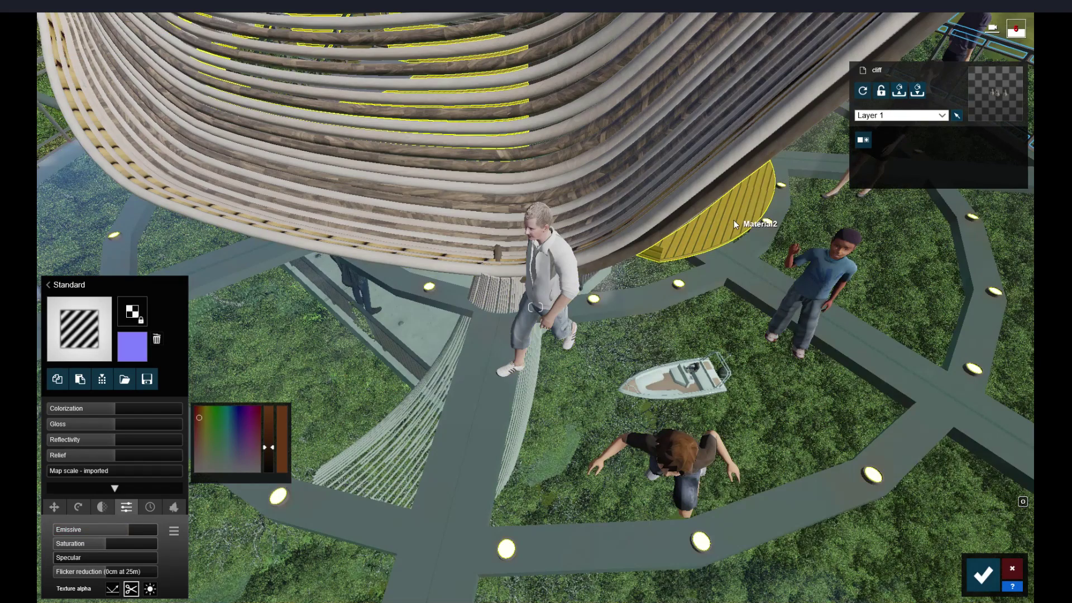
# Step: Load the canopy's gray wood - high tech material and fly back to view the whole pavilion
pyautogui.click(734, 223)
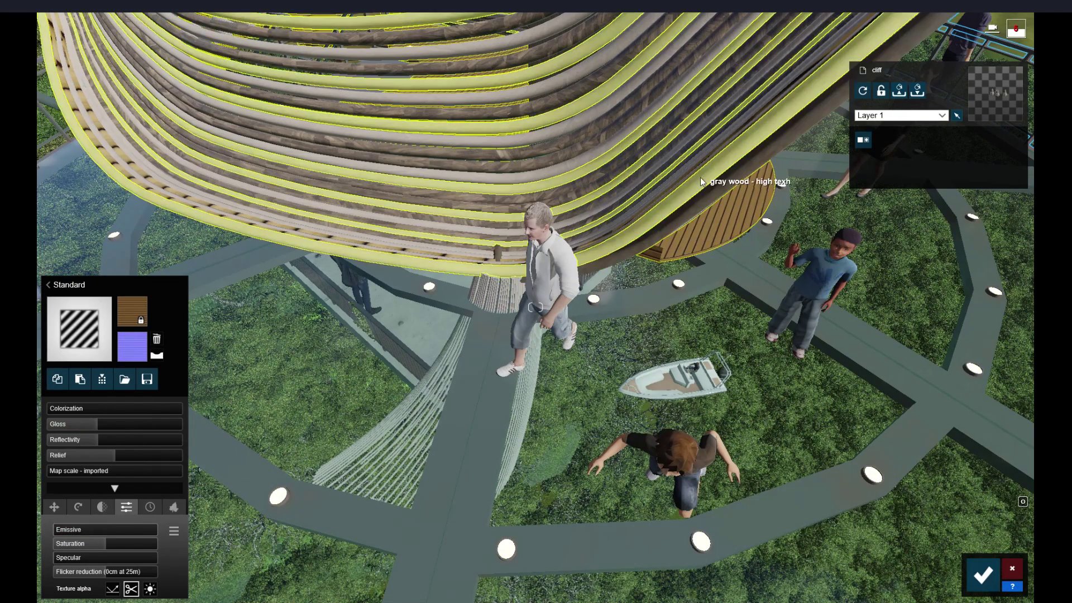
pyautogui.click(700, 176)
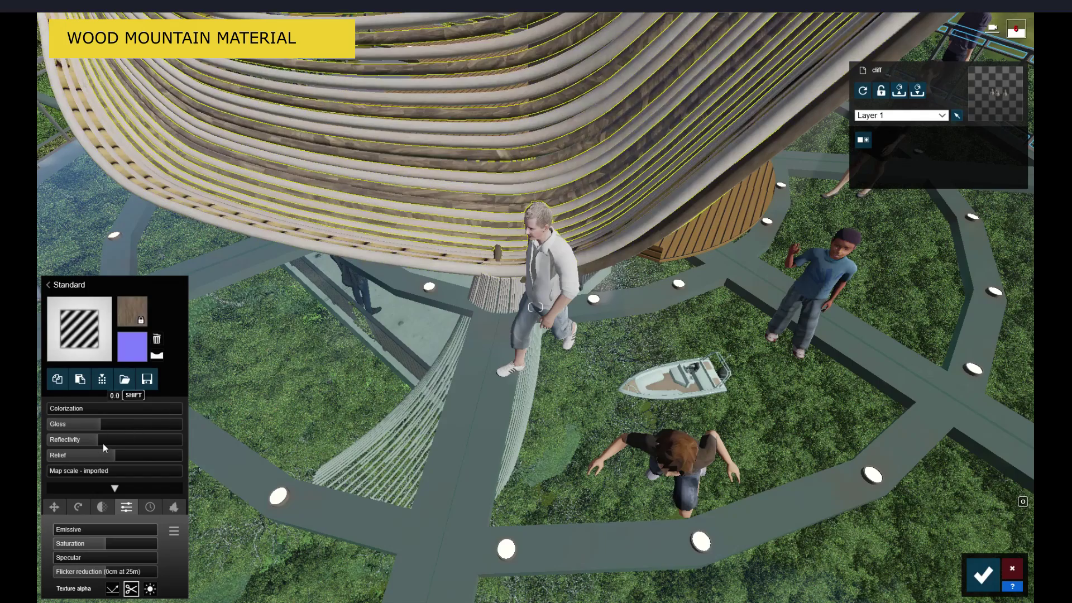
pyautogui.moveTo(471, 431); pyautogui.dragTo(471, 335, button='right')
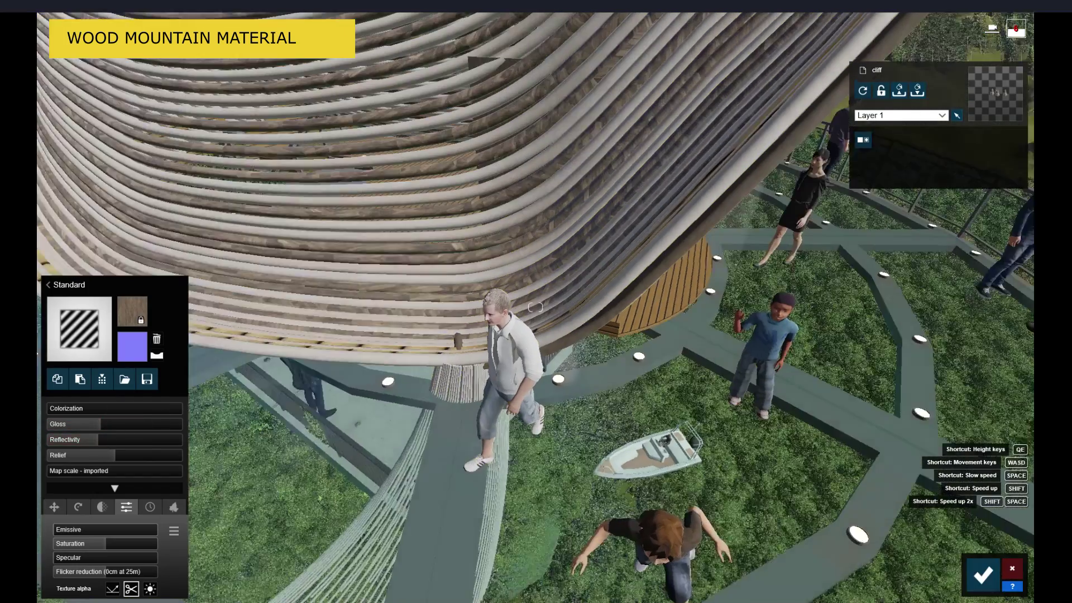
pyautogui.press('s')
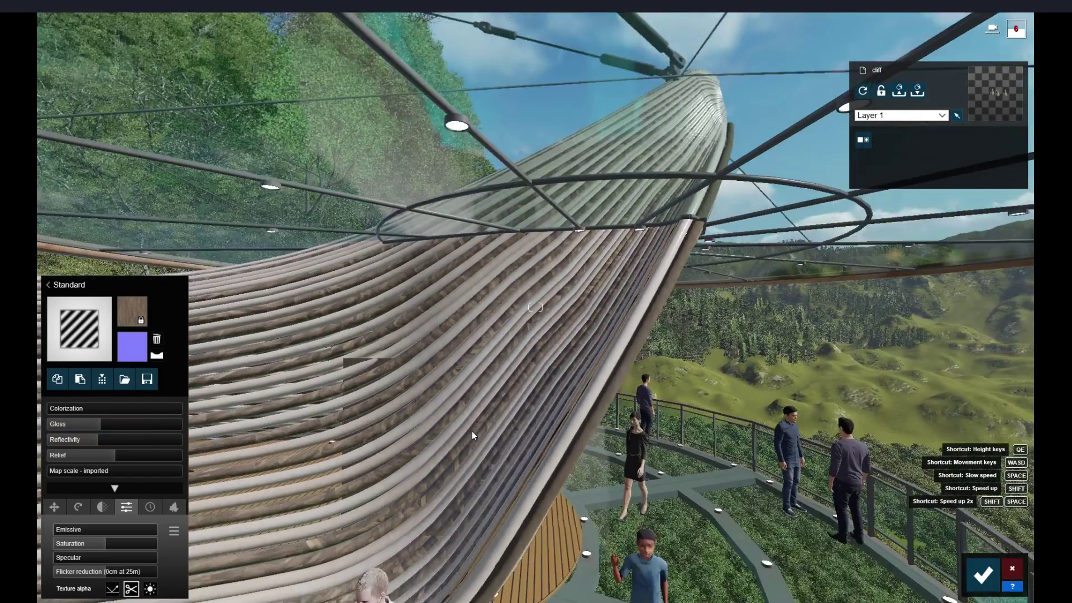
pyautogui.press('s')
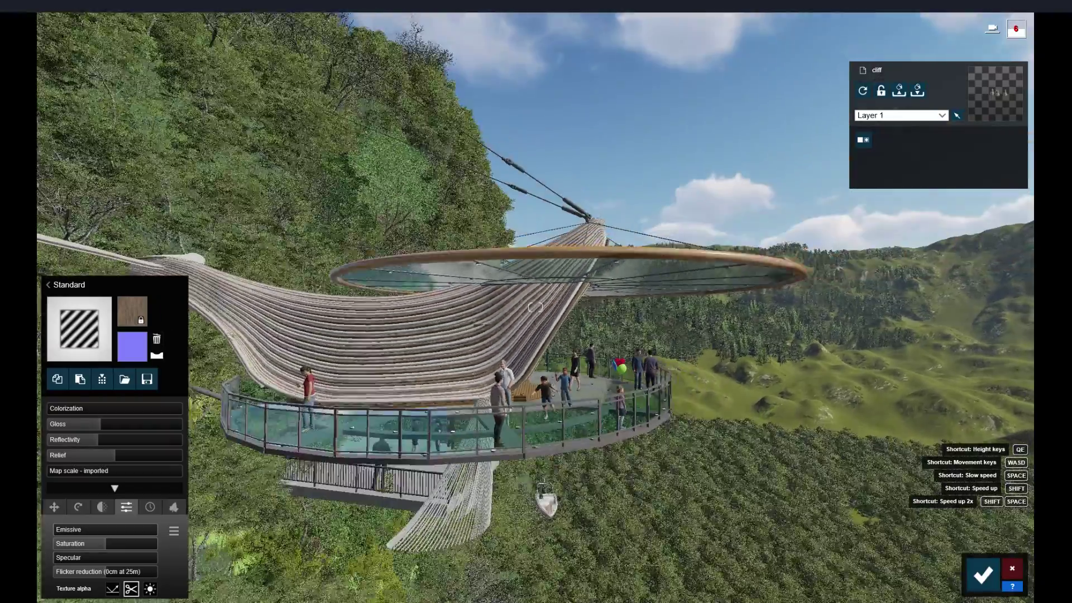
pyautogui.moveTo(534, 307); pyautogui.dragTo(625, 462, button='right')
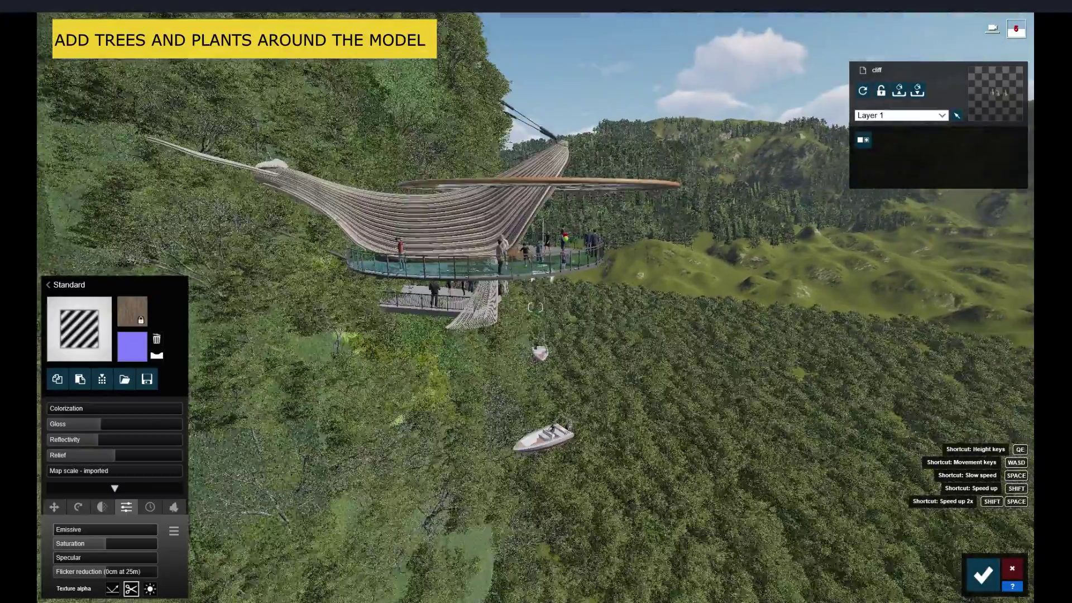
# Step: Pull the camera back and tilt up to view the pavilion from afar on its forested cliff
pyautogui.press('s')
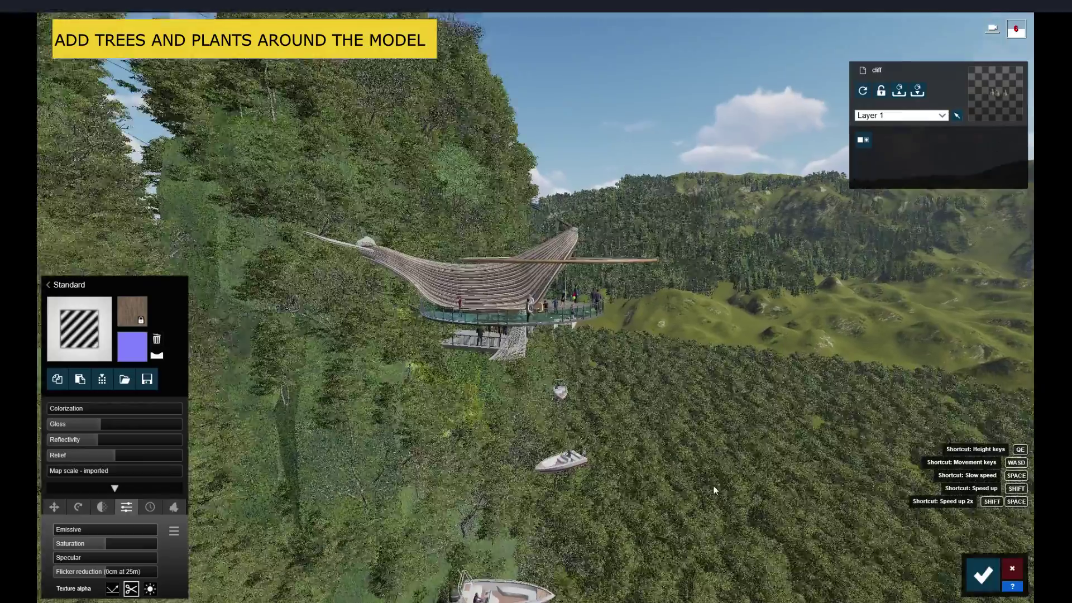
pyautogui.moveTo(714, 491); pyautogui.dragTo(644, 374, button='right')
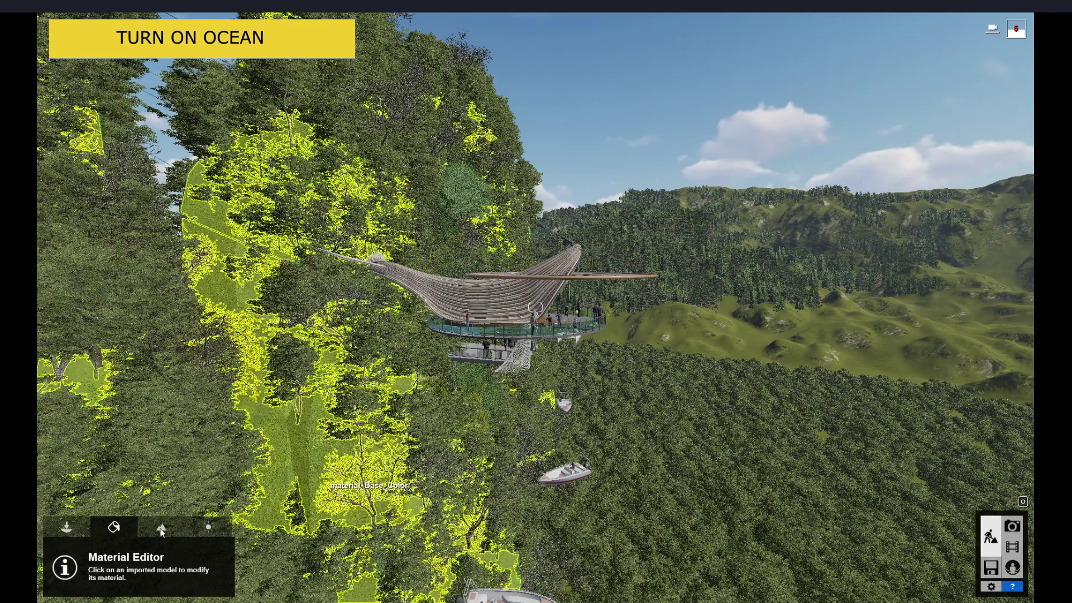
pyautogui.click(165, 526)
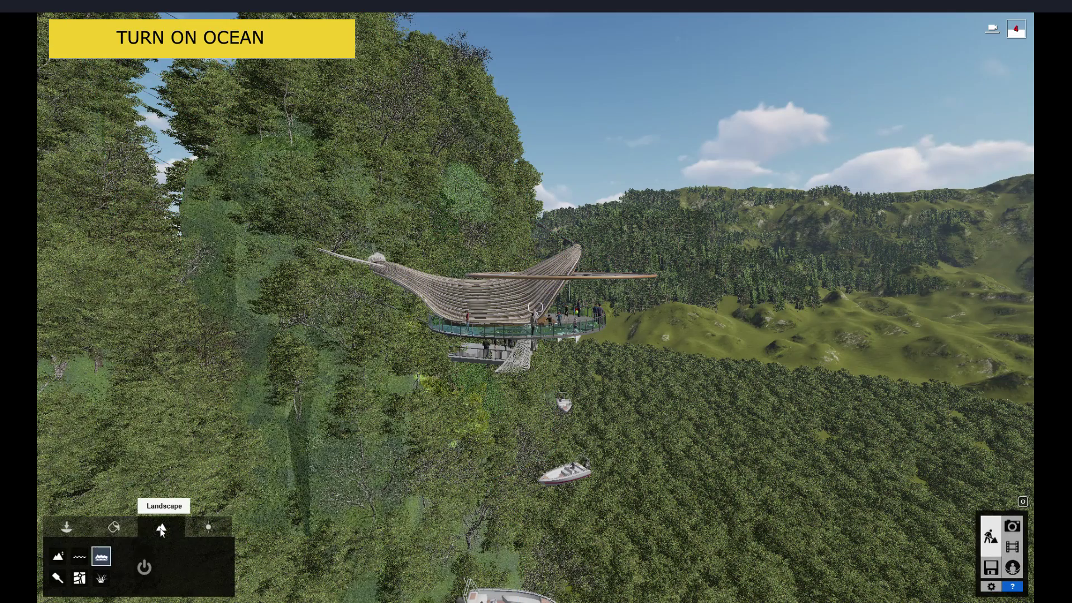
# Step: Switch on the ocean, adjust its water height, and set its first colour to blue
pyautogui.click(144, 567)
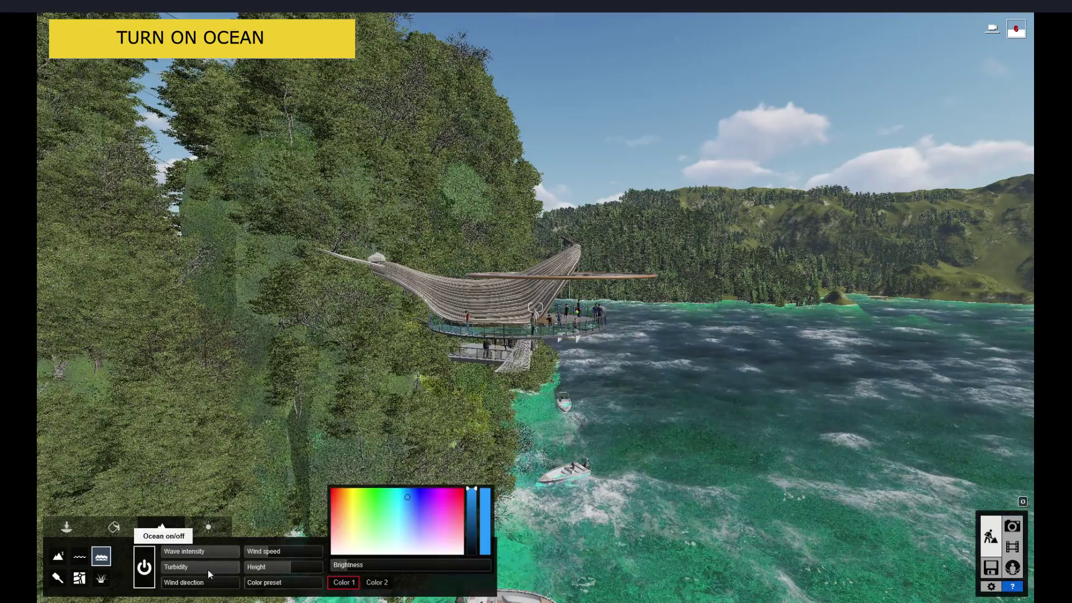
pyautogui.moveTo(283, 568)
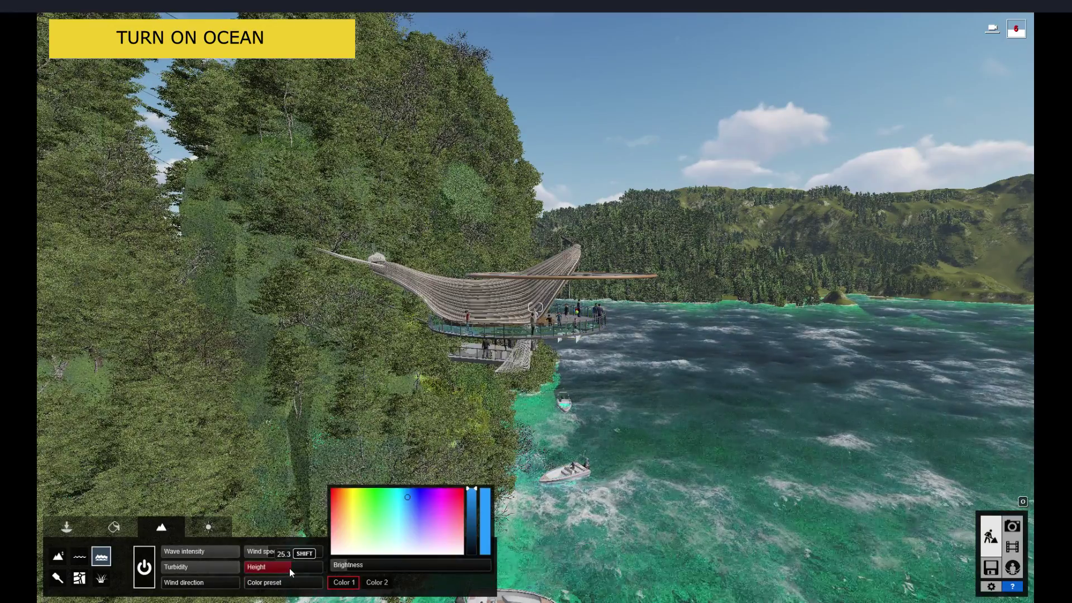
pyautogui.moveTo(289, 568)
pyautogui.keyDown('shift'); pyautogui.mouseDown()
pyautogui.moveTo(38, 575)
pyautogui.moveTo(755, 566)
pyautogui.moveTo(912, 531)
pyautogui.moveTo(1022, 480)
pyautogui.moveTo(887, 502)
pyautogui.mouseUp(); pyautogui.keyUp('shift')
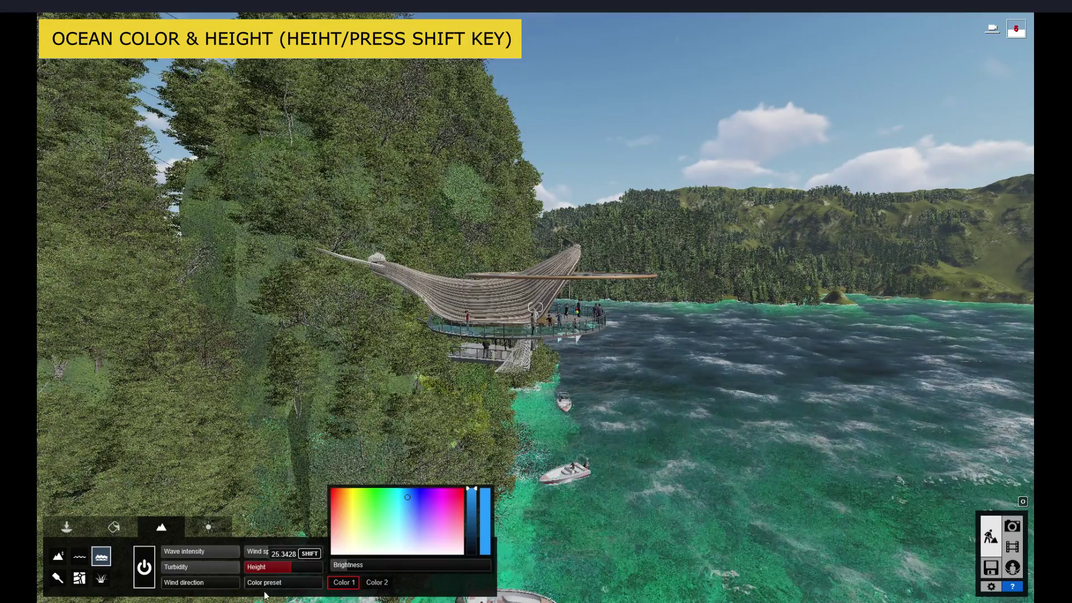
pyautogui.click(375, 584)
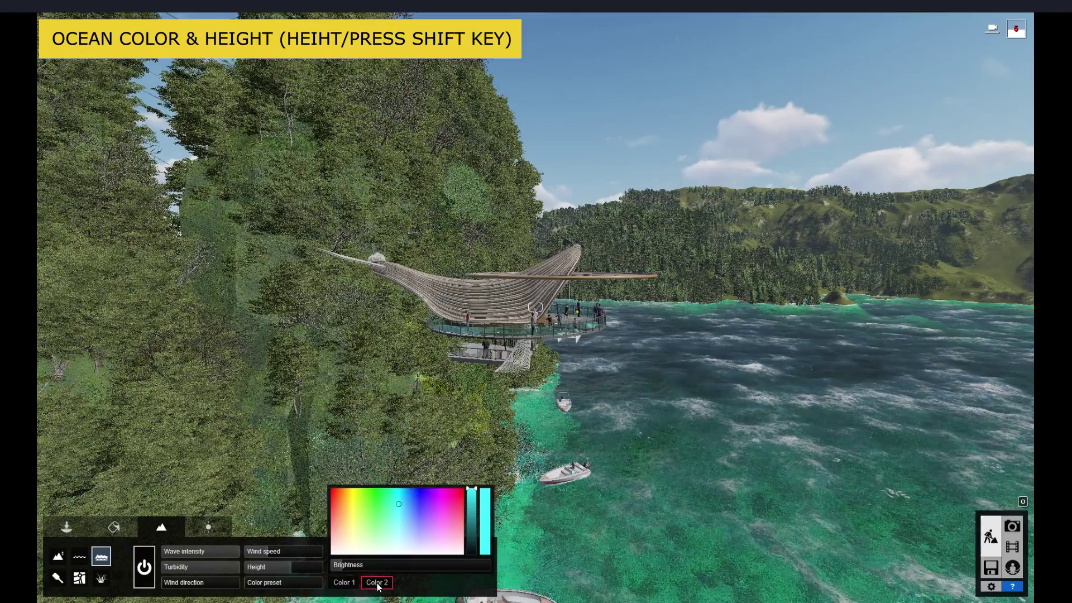
pyautogui.click(344, 584)
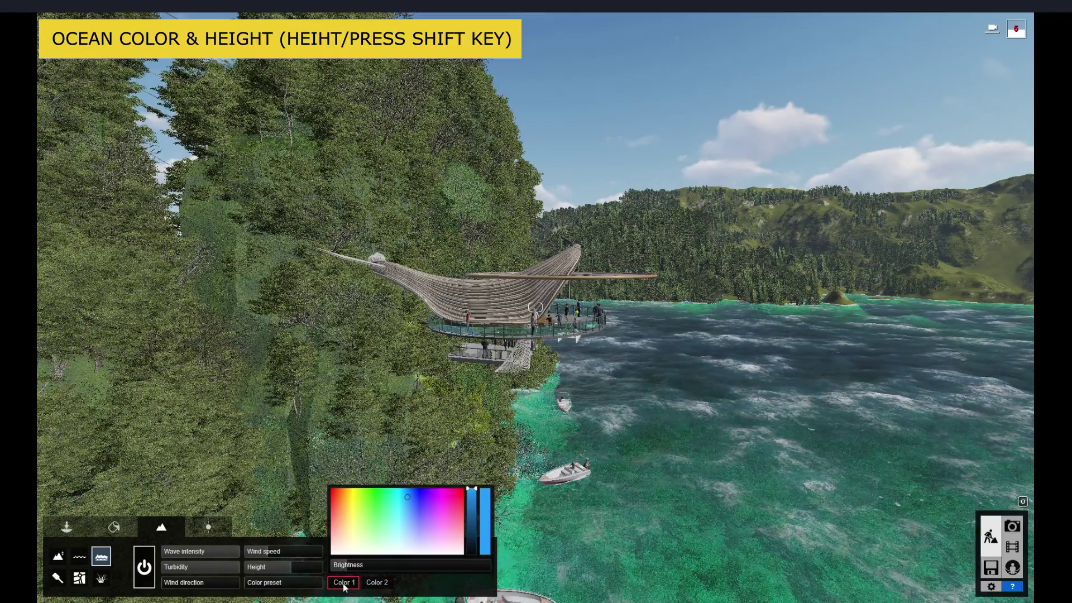
pyautogui.moveTo(381, 508); pyautogui.dragTo(350, 542)
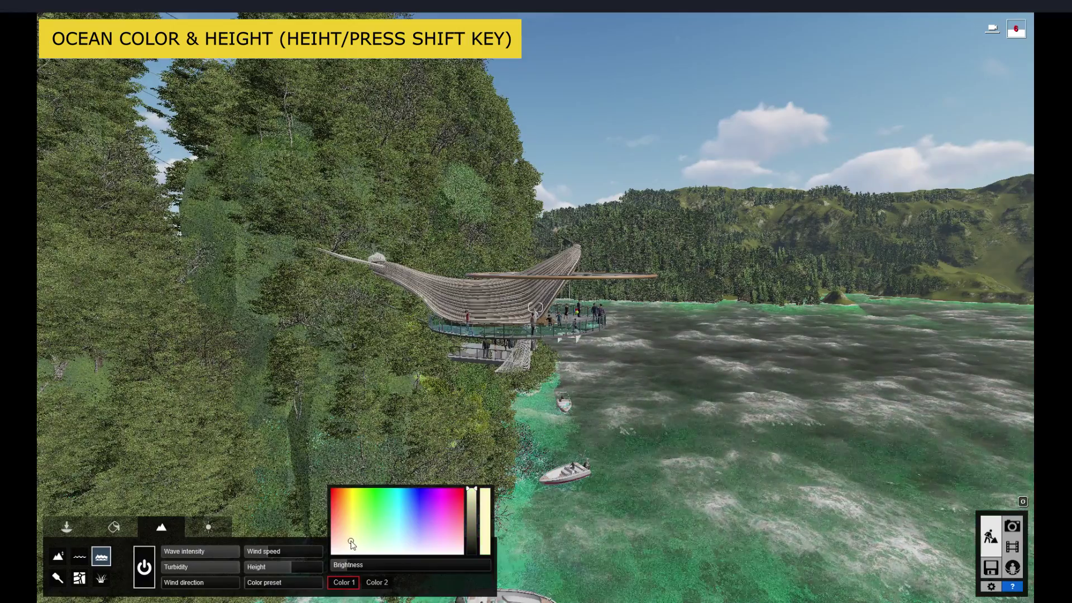
pyautogui.click(403, 504)
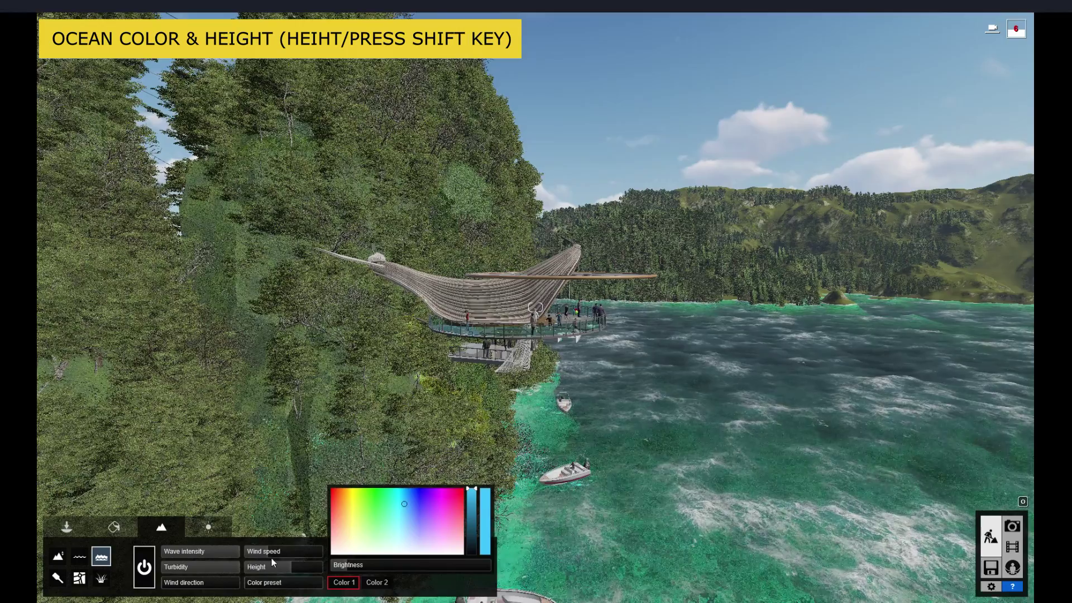
pyautogui.moveTo(65, 527)
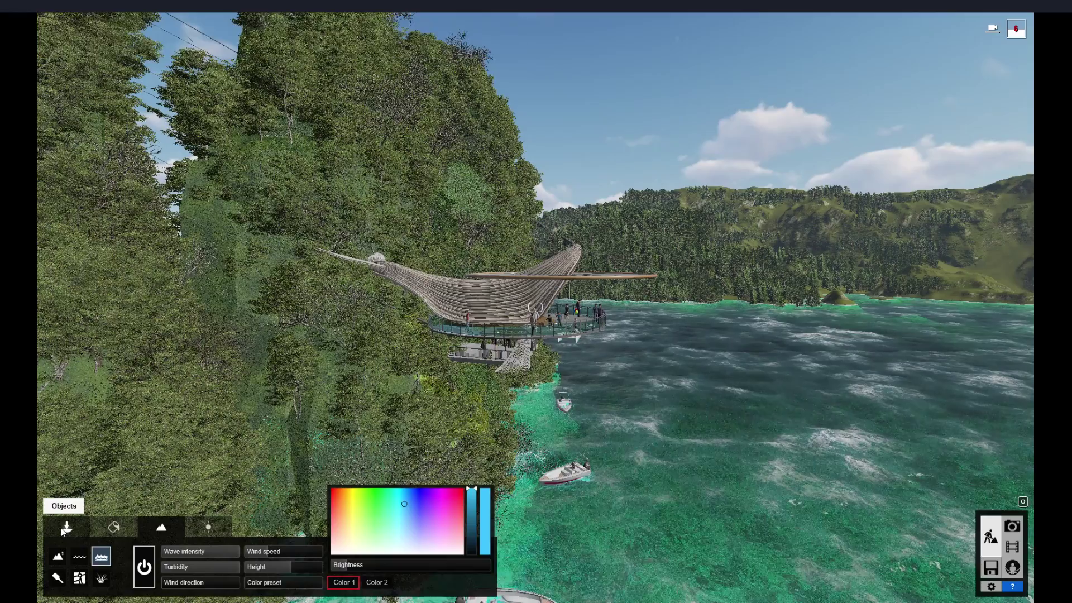
# Step: Show the Lights object category and fly the camera in closer to the pavilion
pyautogui.click(64, 529)
pyautogui.click(175, 583)
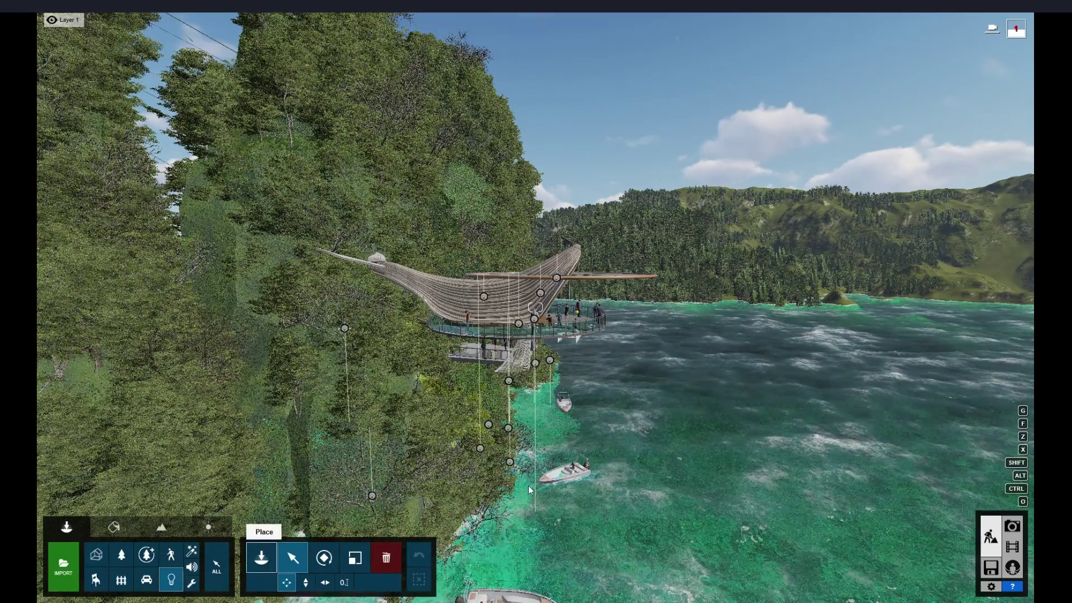
pyautogui.moveTo(585, 474); pyautogui.dragTo(585, 473, button='right')
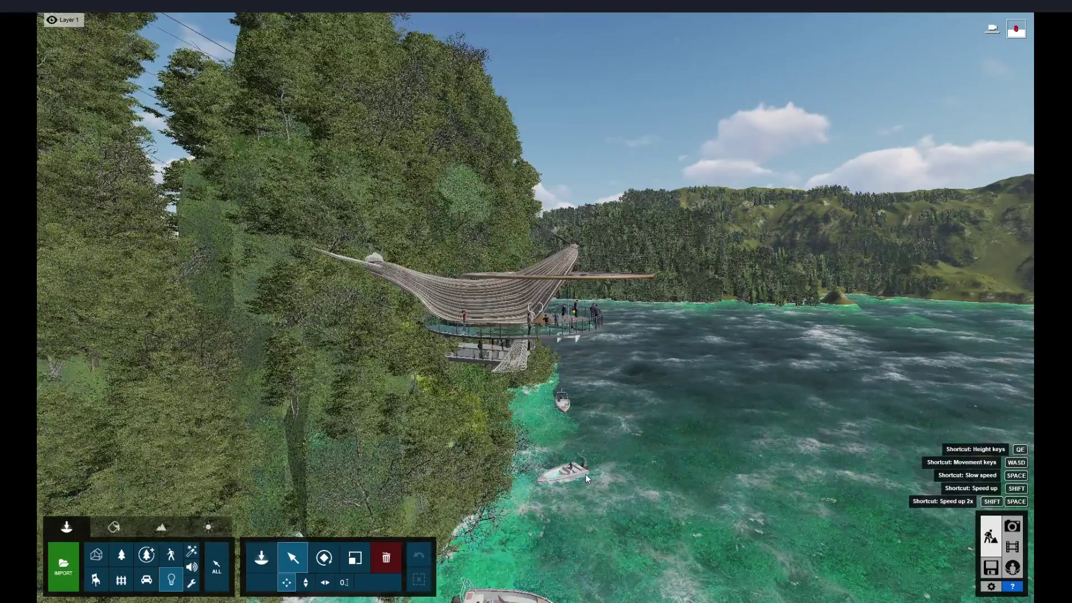
pyautogui.press('d')
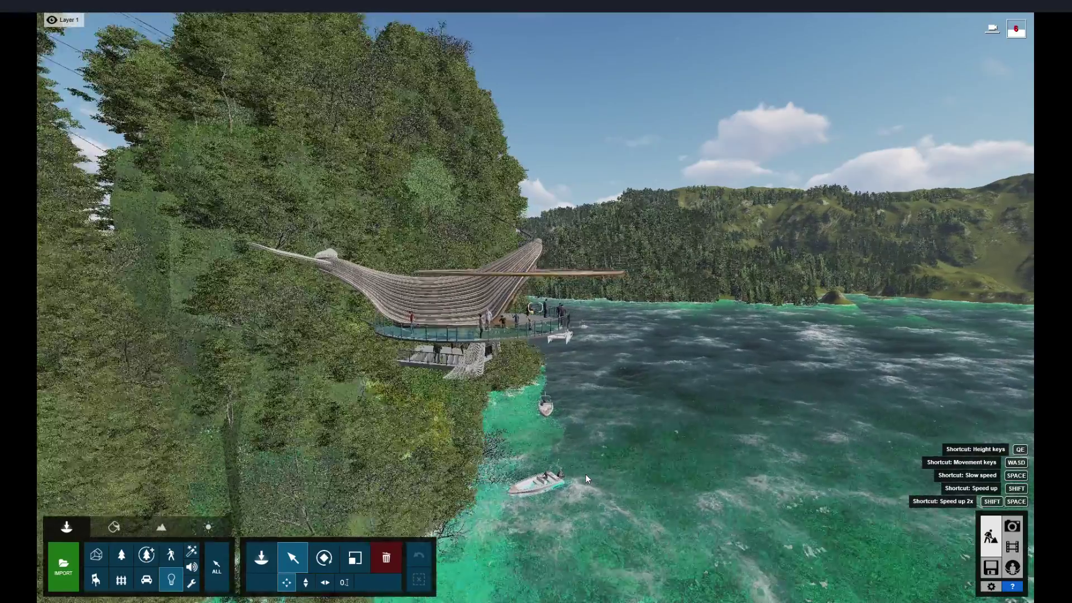
pyautogui.moveTo(585, 474); pyautogui.dragTo(542, 470, button='right')
pyautogui.press('w')
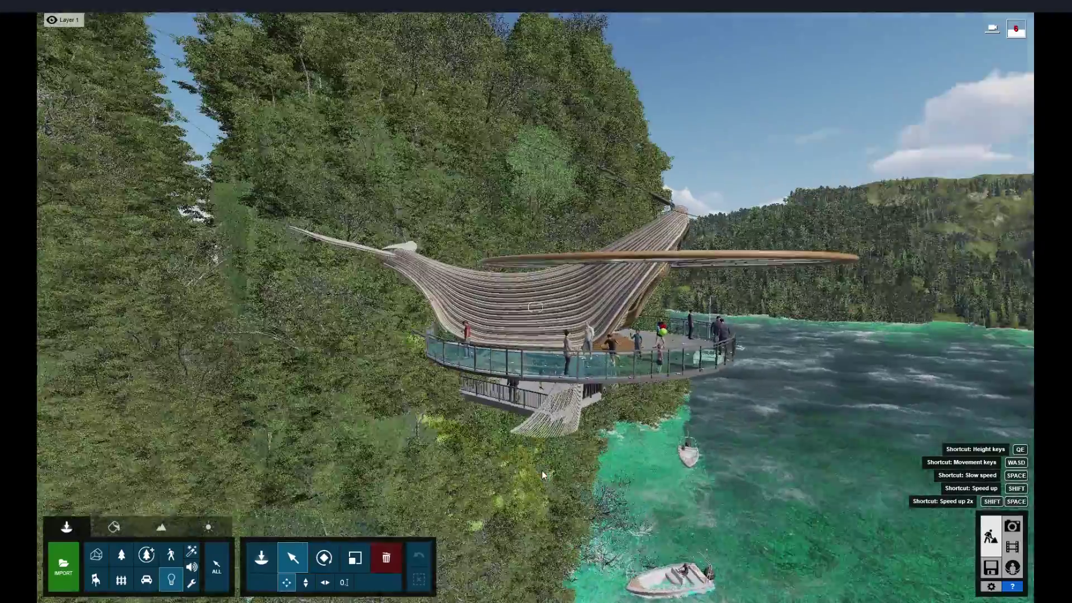
pyautogui.press('w')
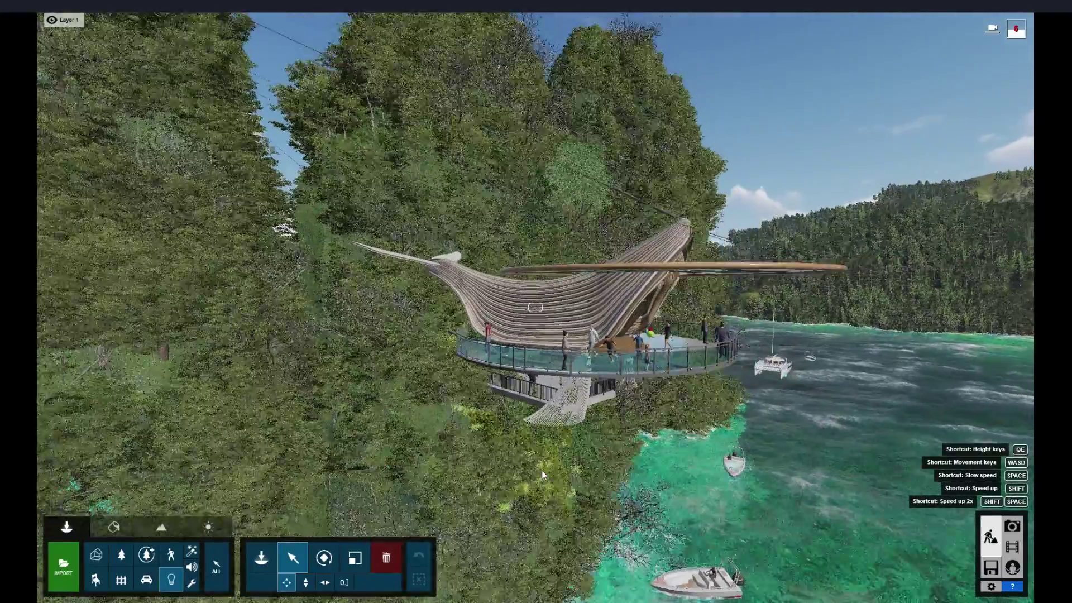
pyautogui.press('s')
pyautogui.press('d')
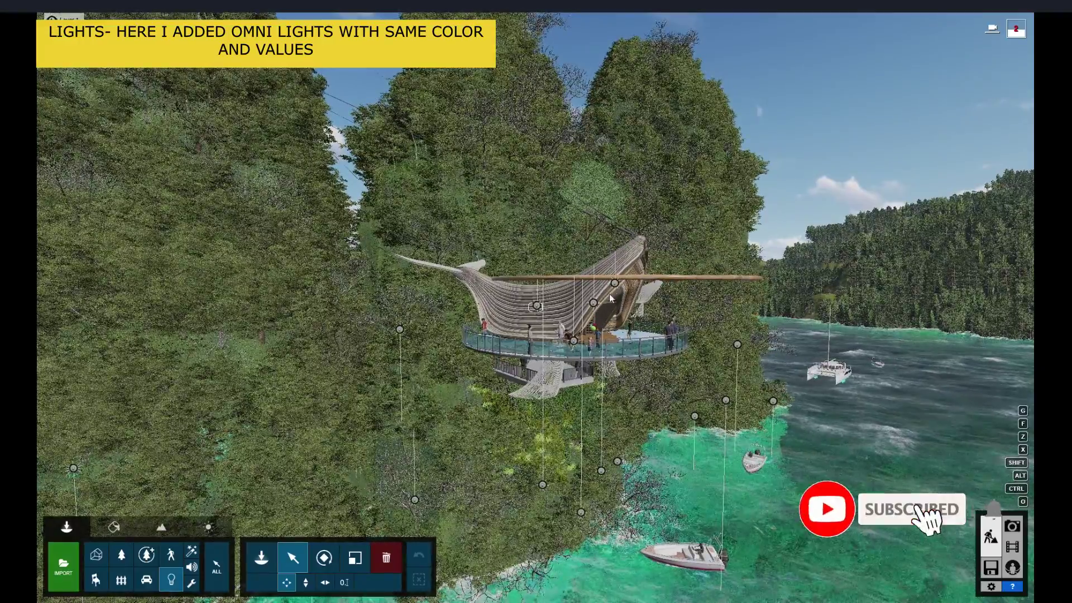
# Step: Select one omni light, then use advanced selection to select all omni lights
pyautogui.click(615, 284)
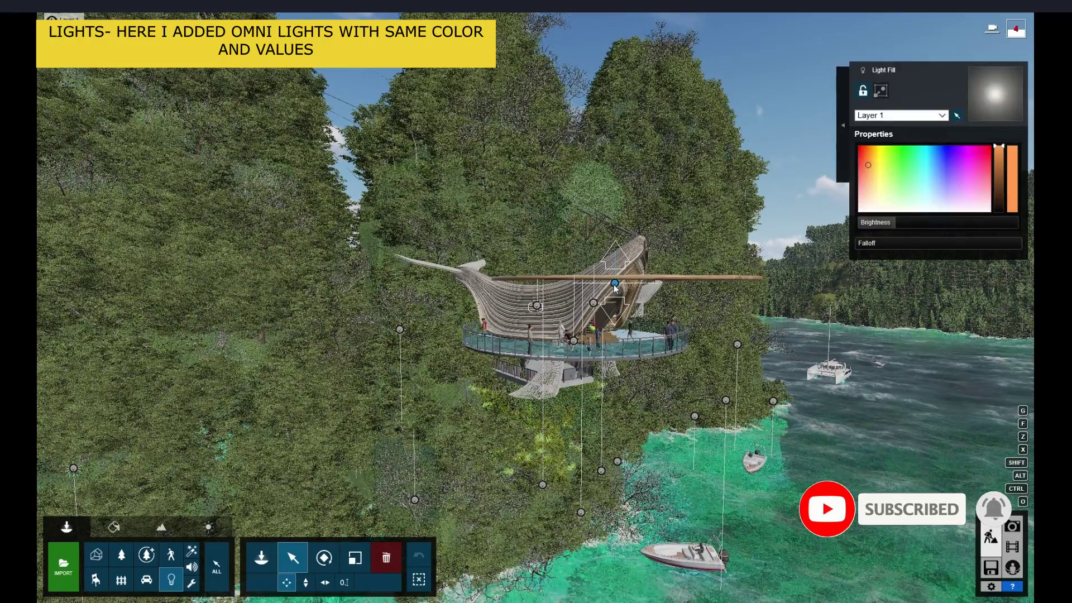
pyautogui.click(843, 125)
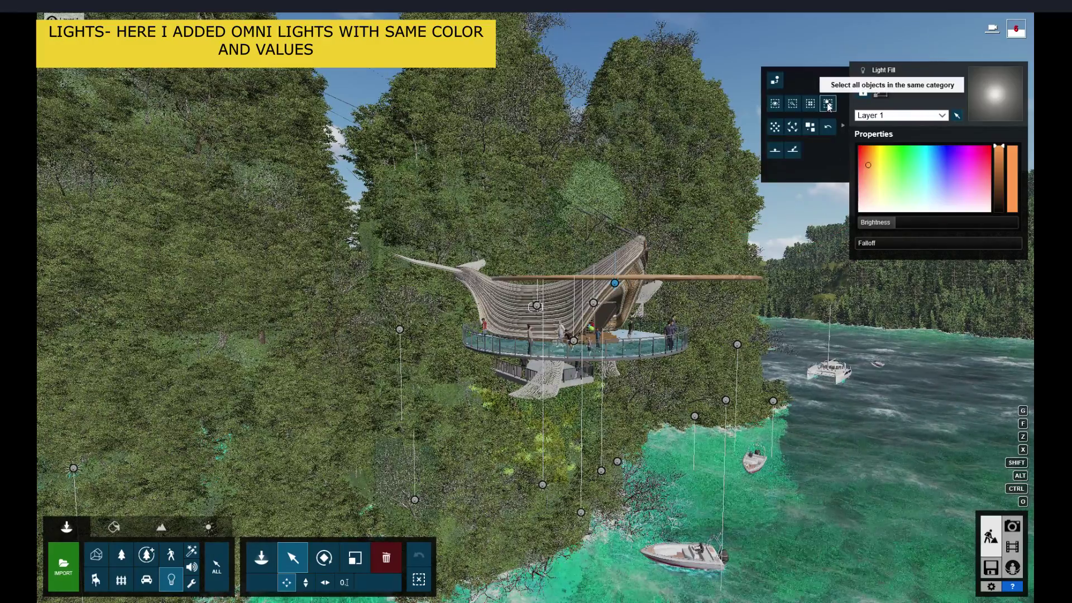
pyautogui.click(828, 104)
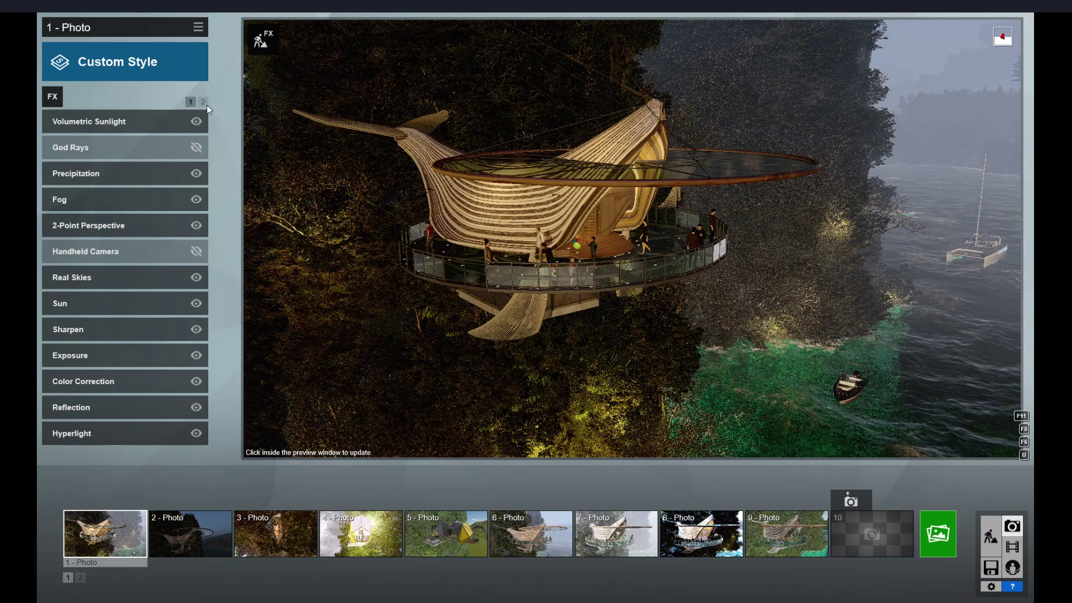
# Step: Review the Volumetric Sunlight, Precipitation and Fog effect settings
pyautogui.click(111, 121)
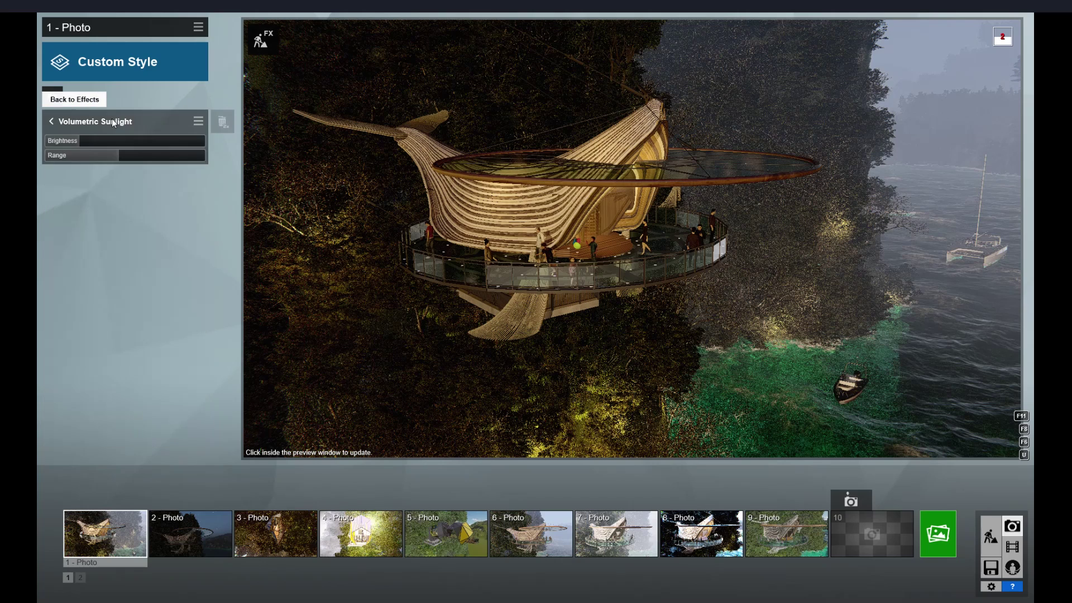
pyautogui.click(49, 122)
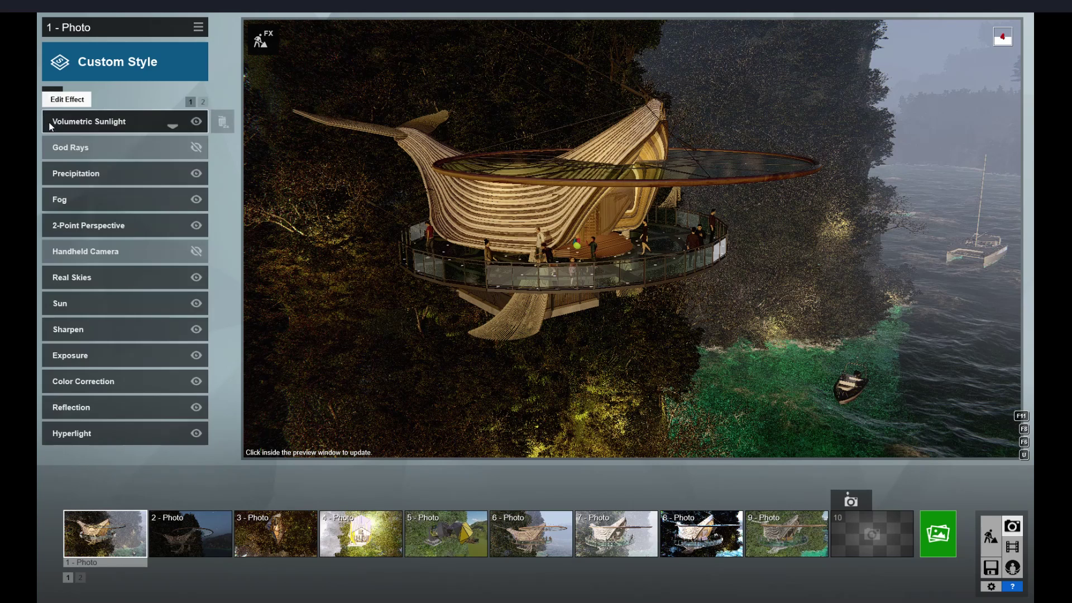
pyautogui.click(69, 173)
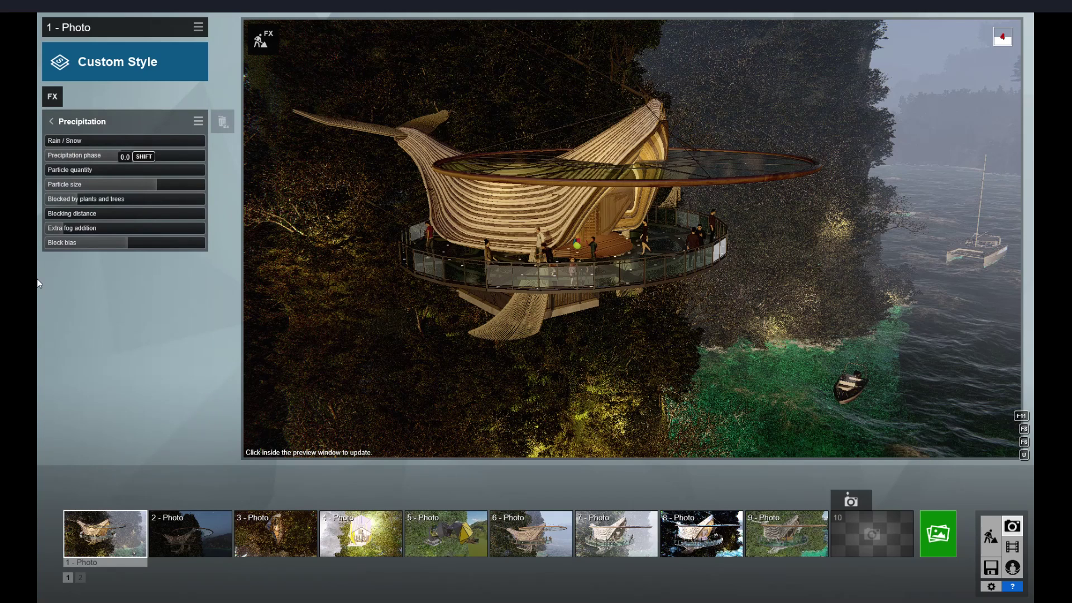
pyautogui.click(50, 122)
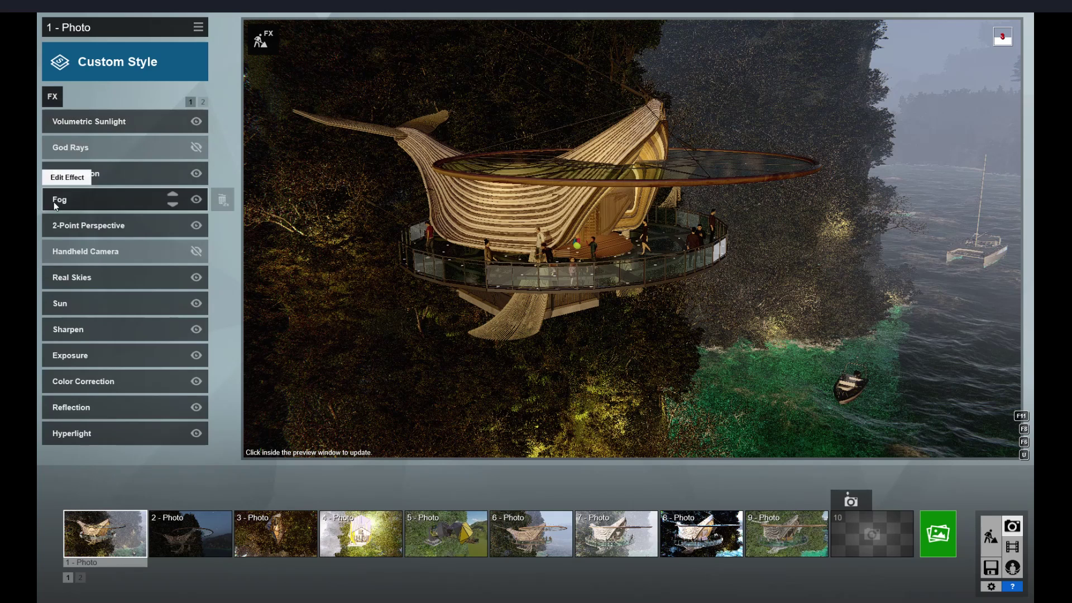
pyautogui.click(54, 202)
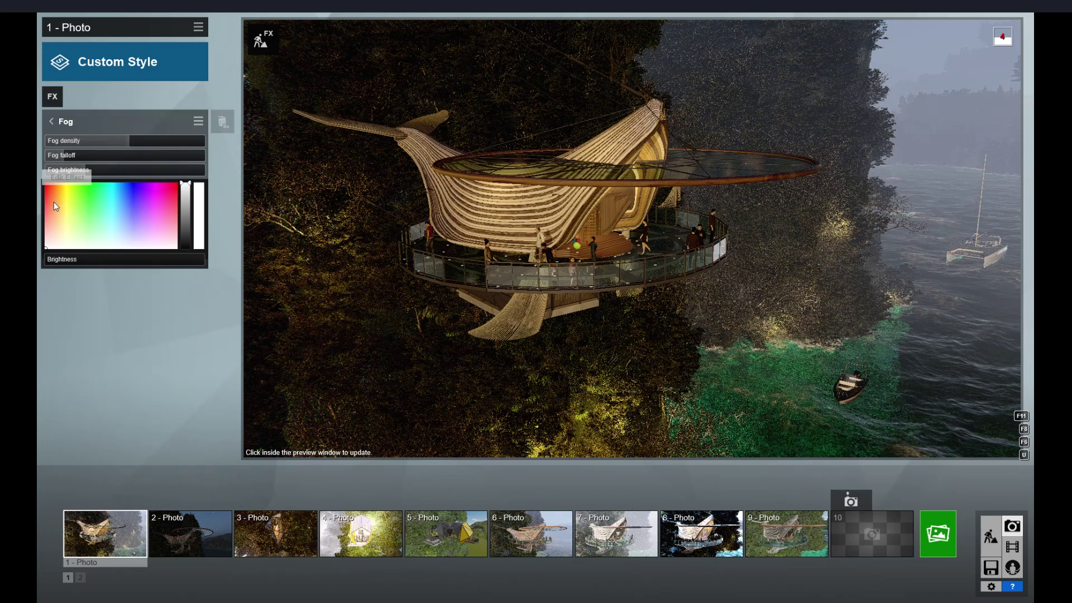
pyautogui.click(50, 122)
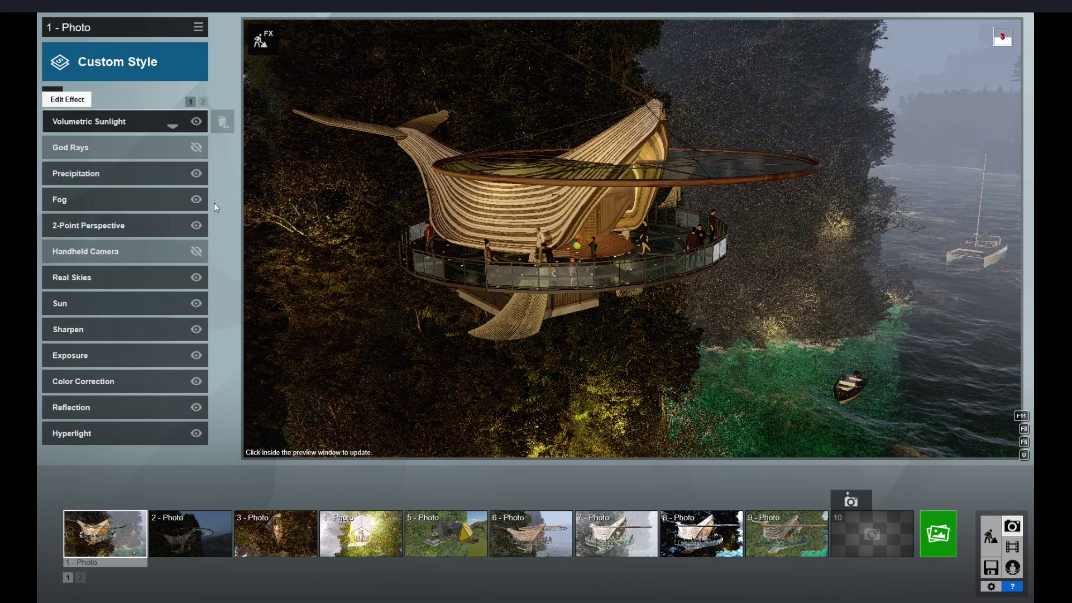
# Step: Compare the fog off and on, then raise Fog density to 1.5
pyautogui.click(196, 200)
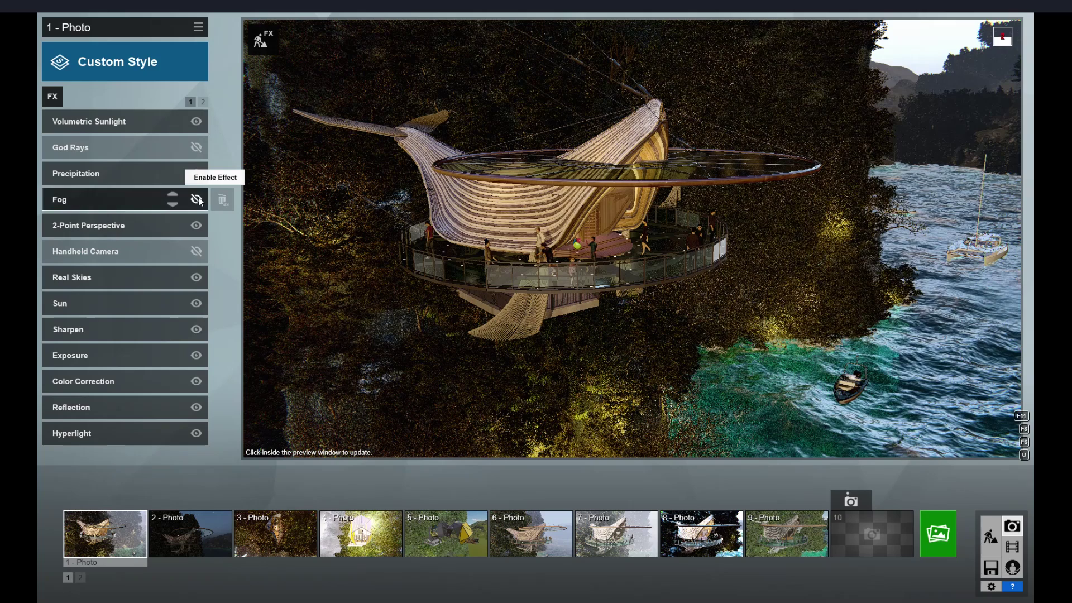
pyautogui.click(196, 200)
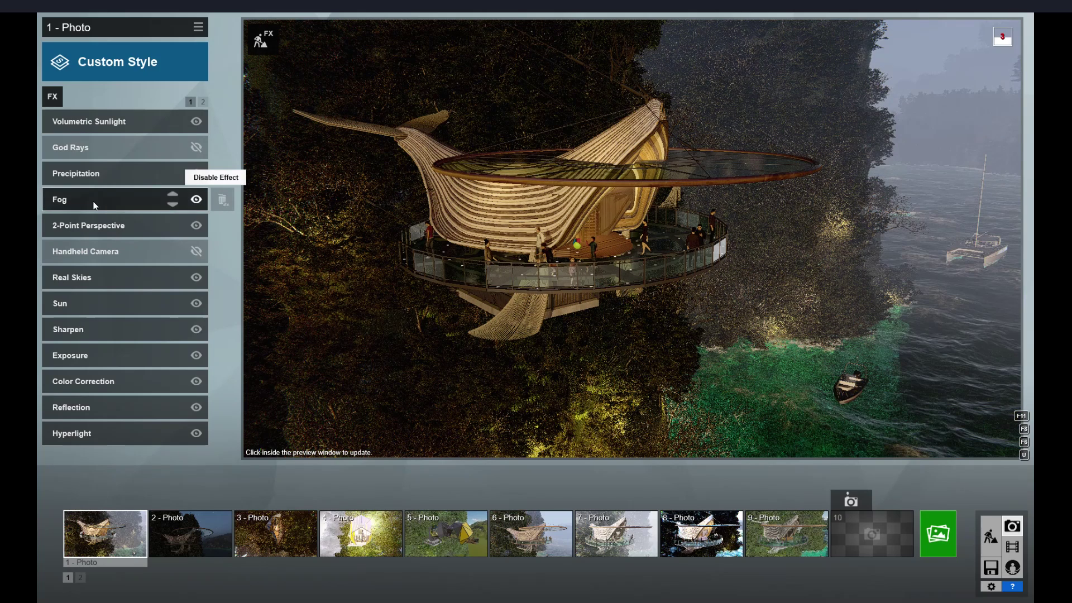
pyautogui.click(95, 199)
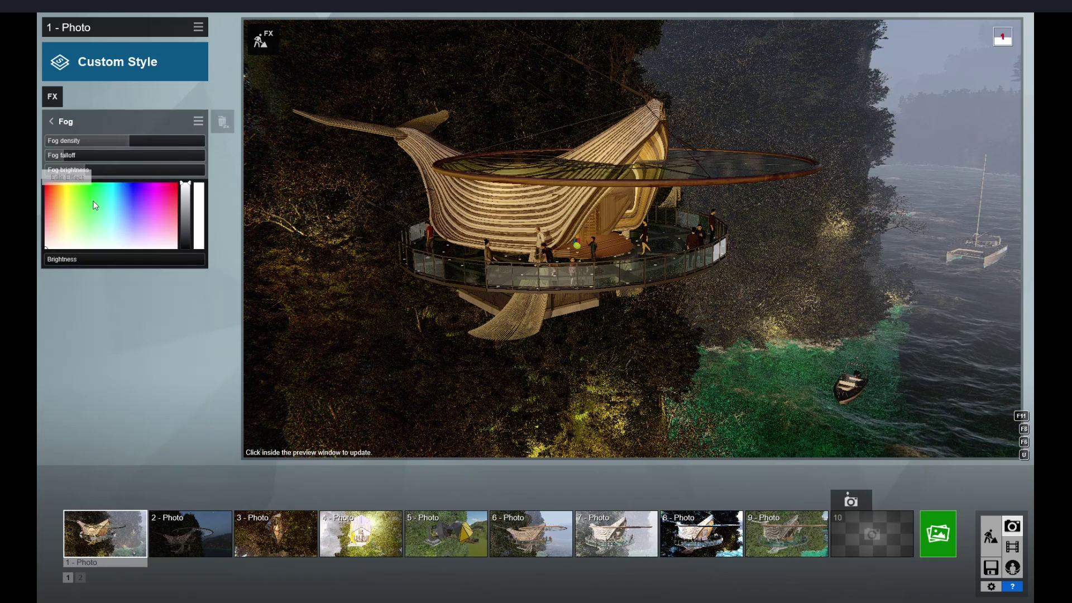
pyautogui.click(129, 143)
pyautogui.click(131, 141)
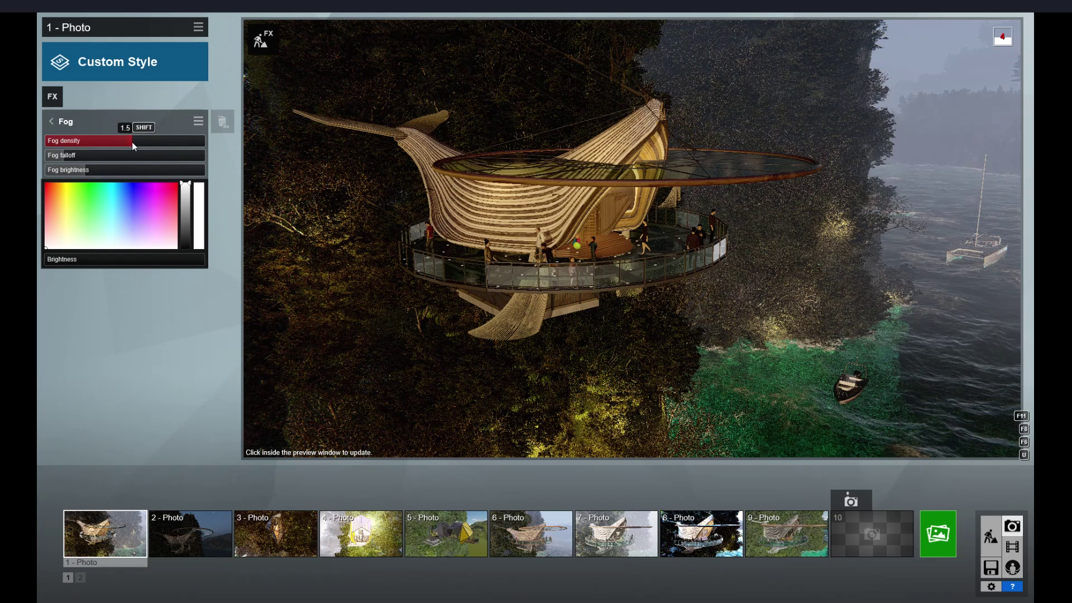
pyautogui.click(64, 155)
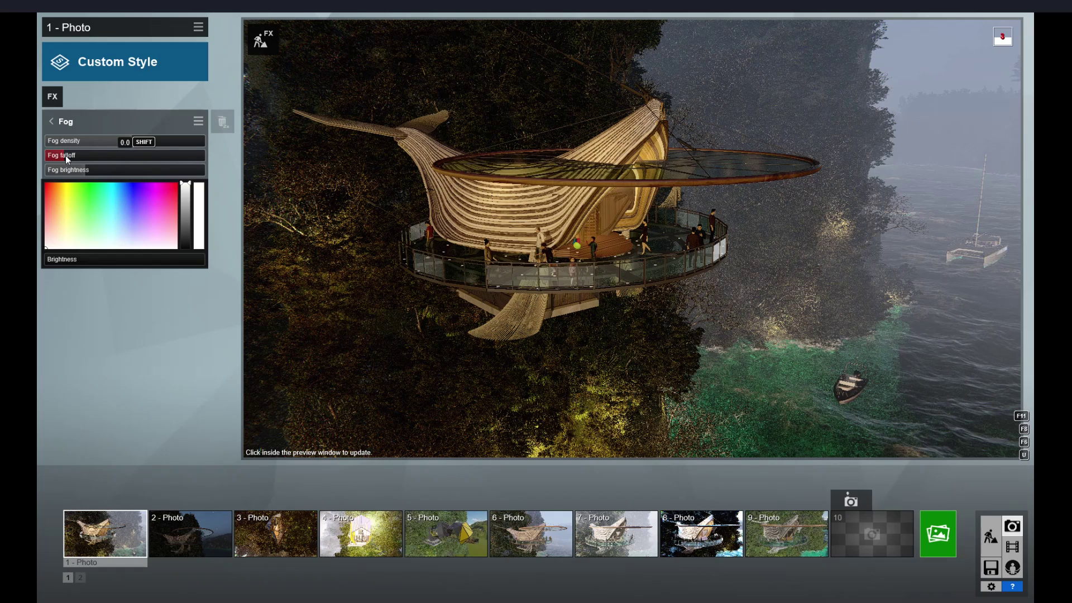
pyautogui.click(51, 123)
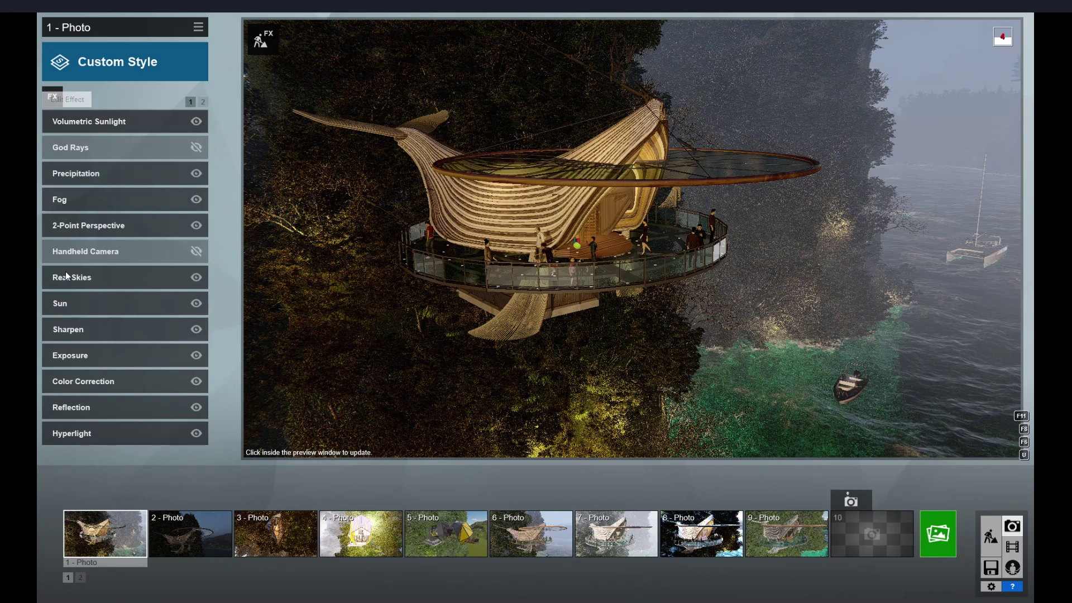
# Step: Set 2-Point Perspective amount to 0.1 and browse Real Skies without changing the sky
pyautogui.click(79, 226)
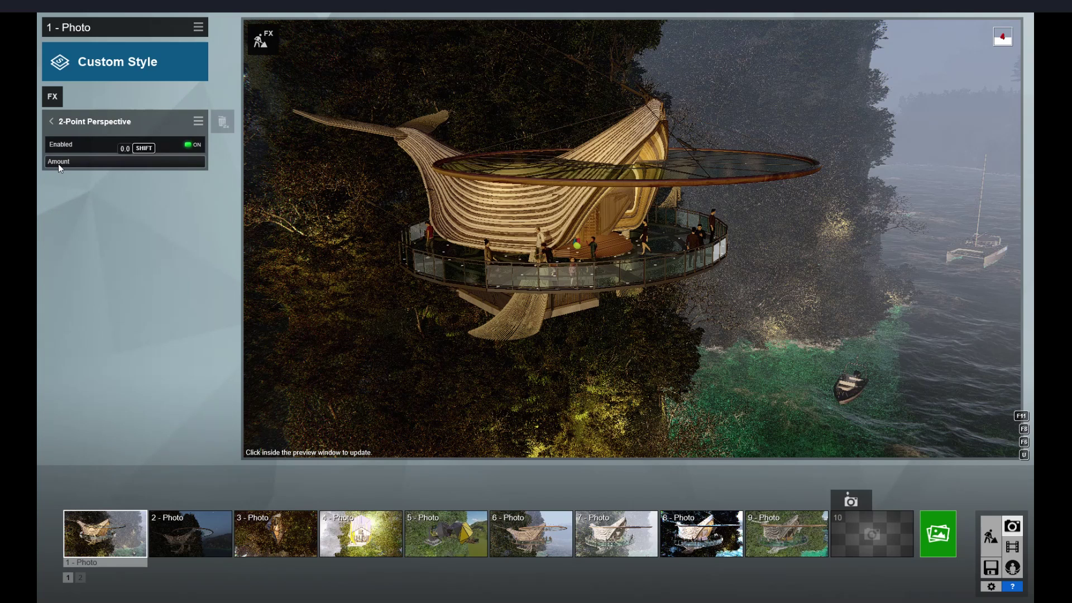
pyautogui.click(58, 163)
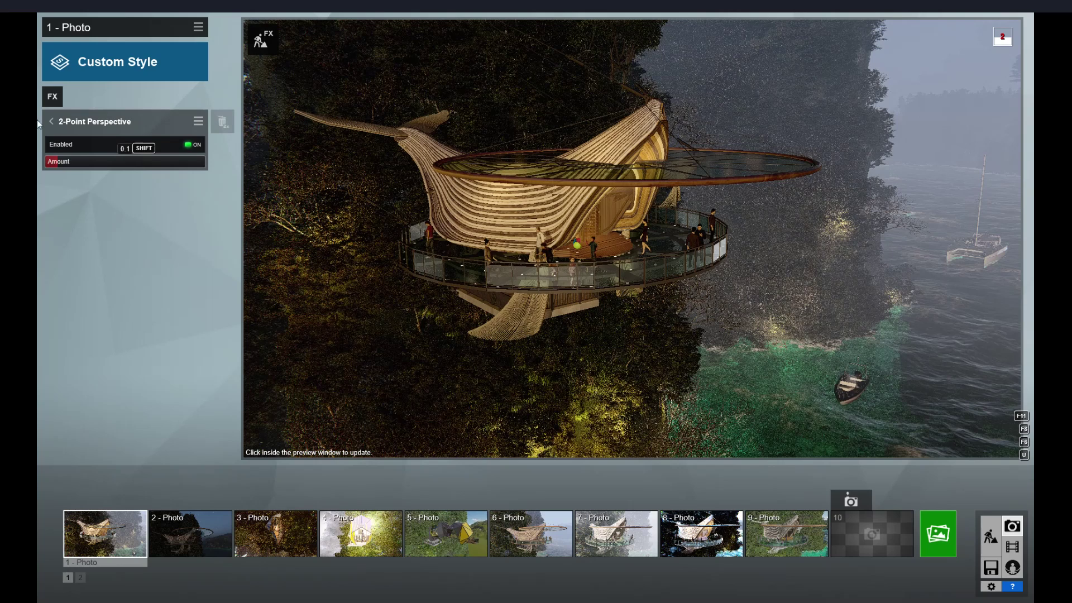
pyautogui.click(50, 123)
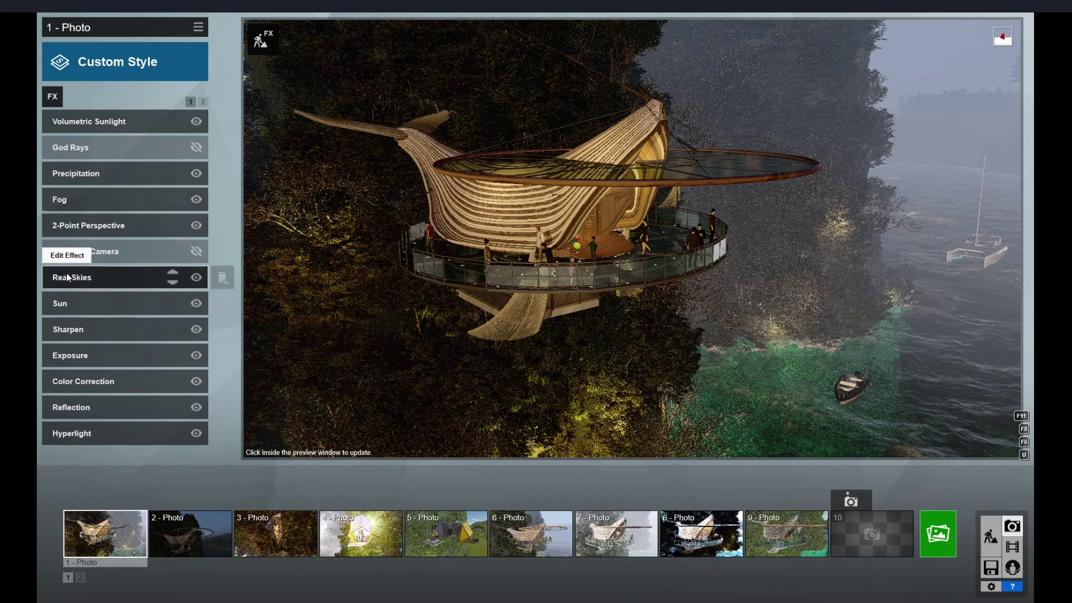
pyautogui.click(66, 273)
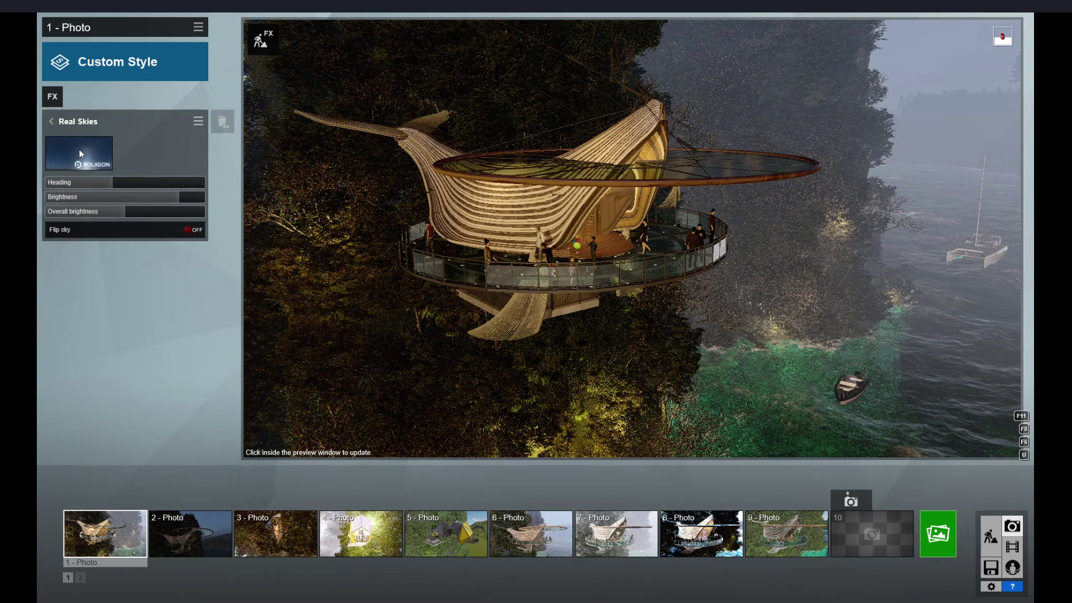
pyautogui.click(79, 149)
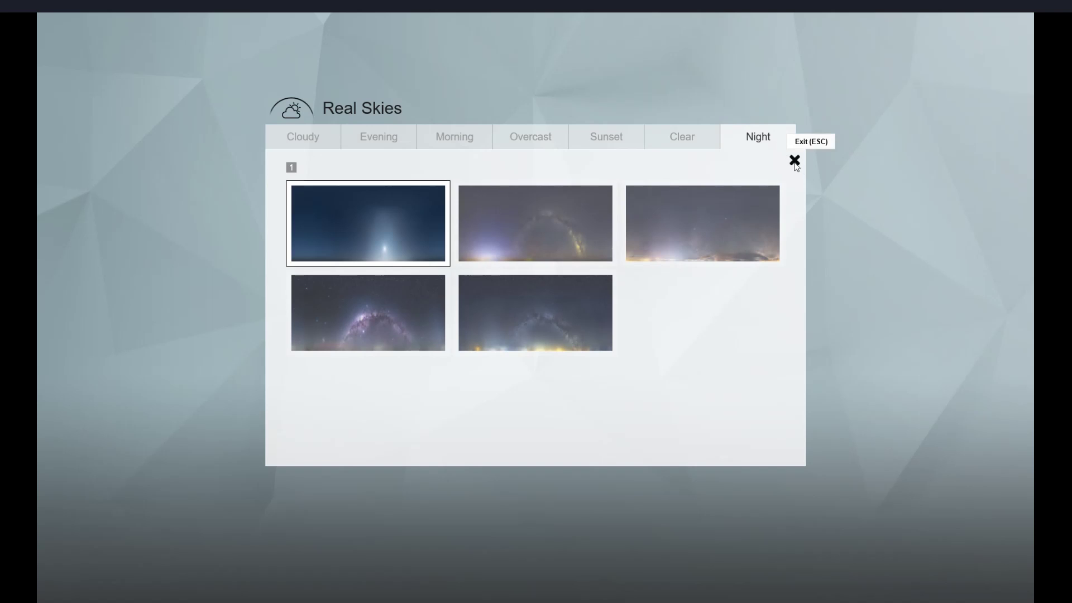
pyautogui.click(55, 195)
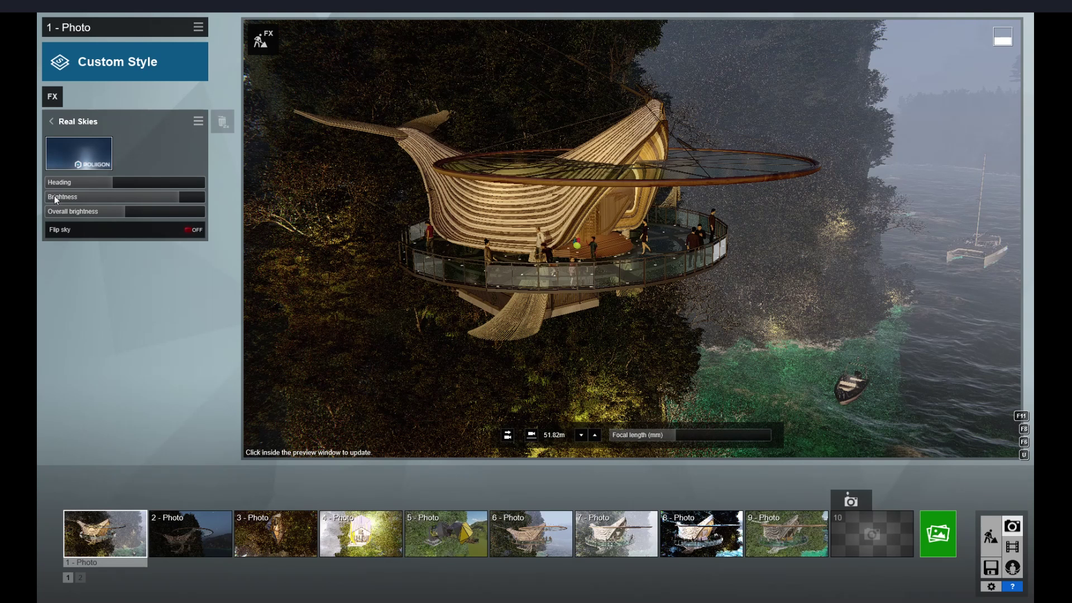
pyautogui.click(50, 121)
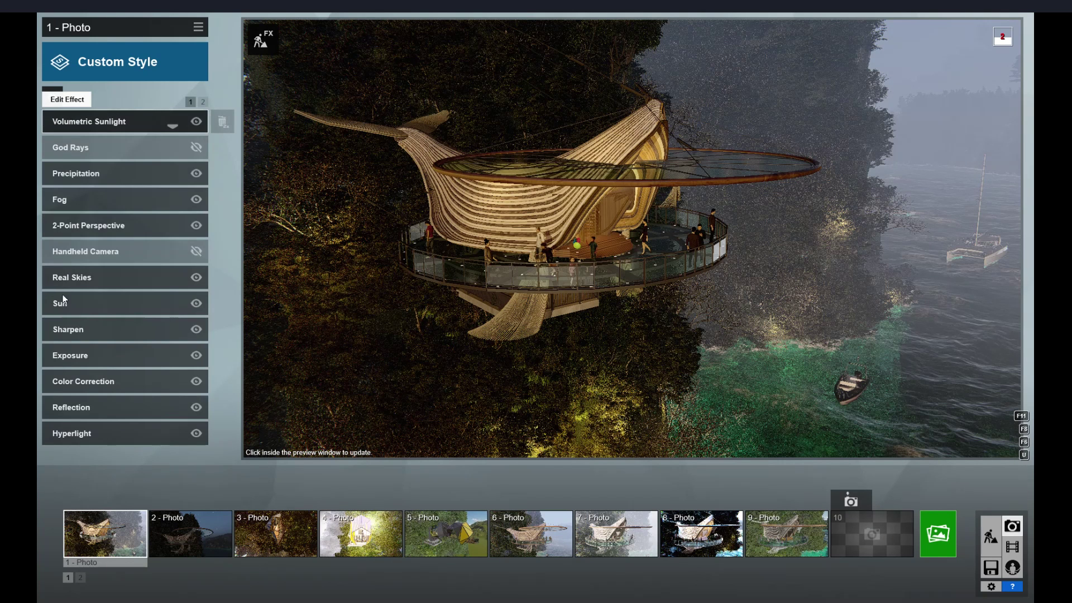
# Step: Check the Sun, Sharpen, Exposure and Color Correction settings, then start editing Reflection planes
pyautogui.click(62, 306)
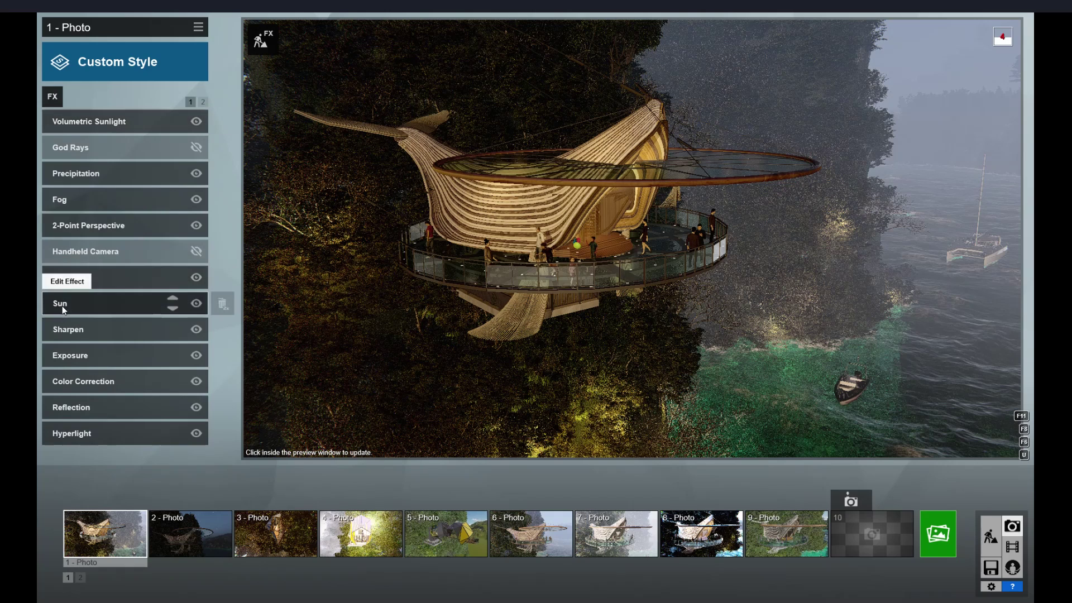
pyautogui.click(122, 303)
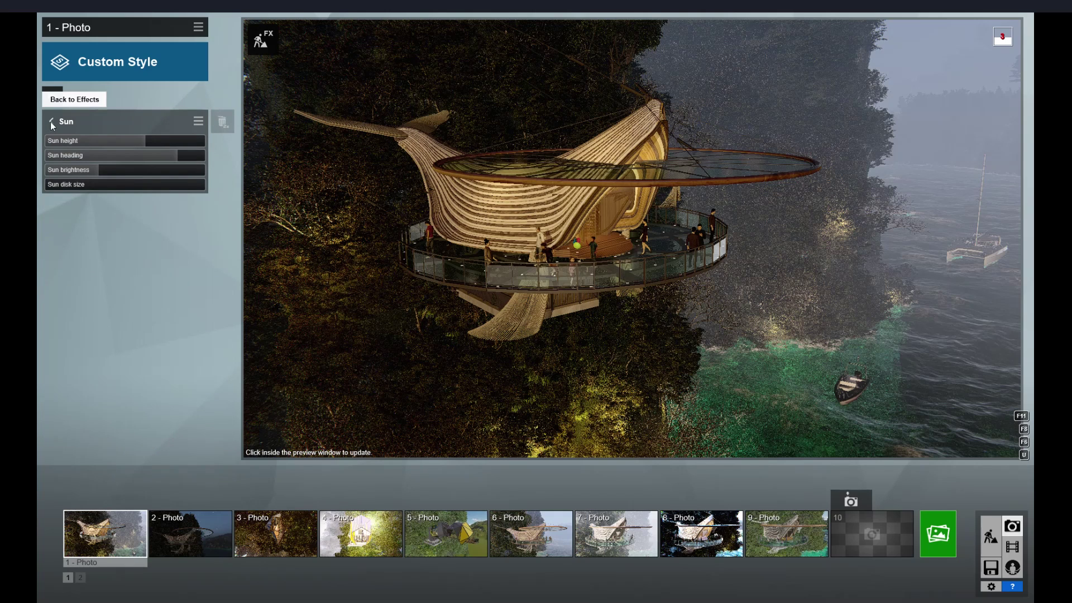
pyautogui.click(51, 122)
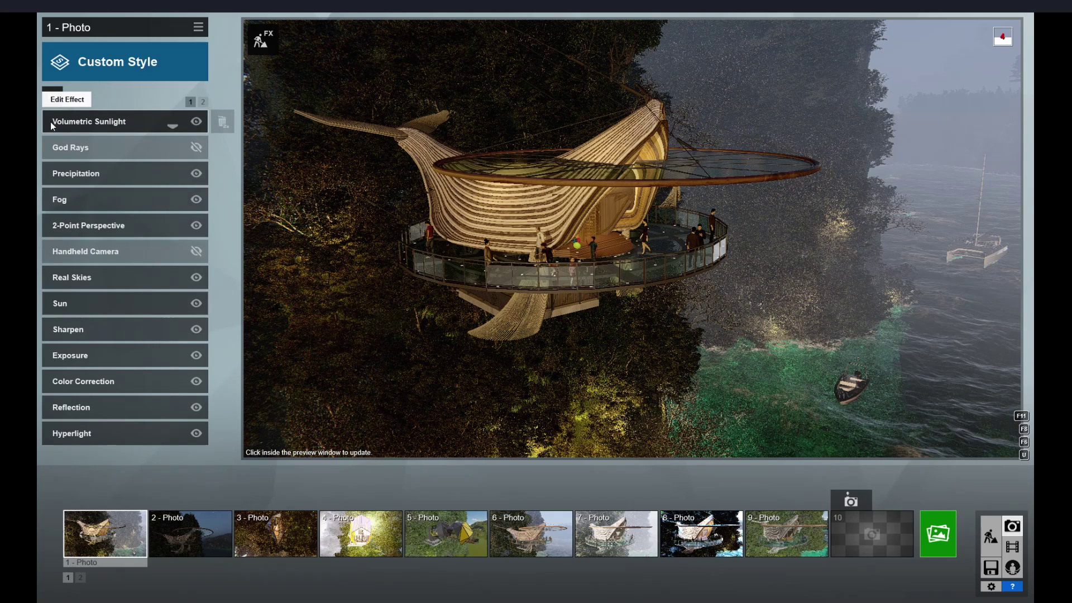
pyautogui.click(62, 330)
pyautogui.moveTo(84, 140)
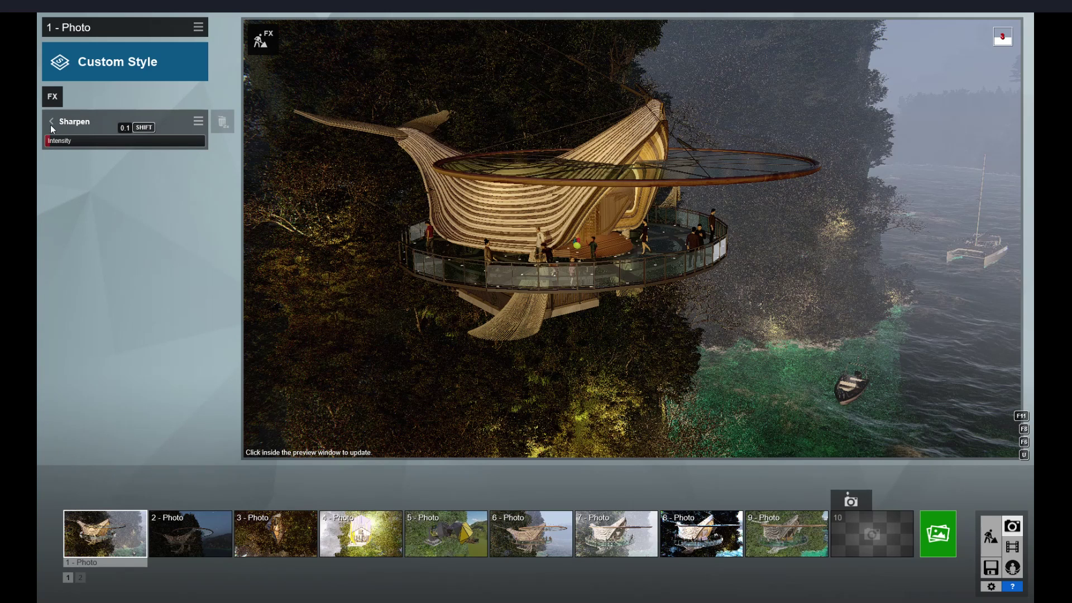
pyautogui.click(50, 124)
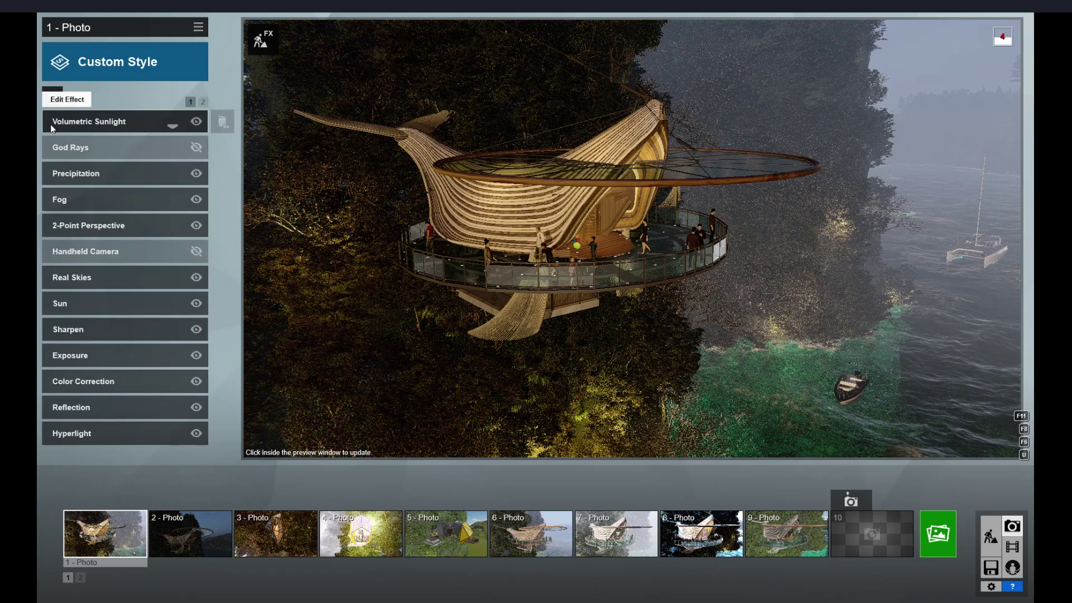
pyautogui.click(72, 358)
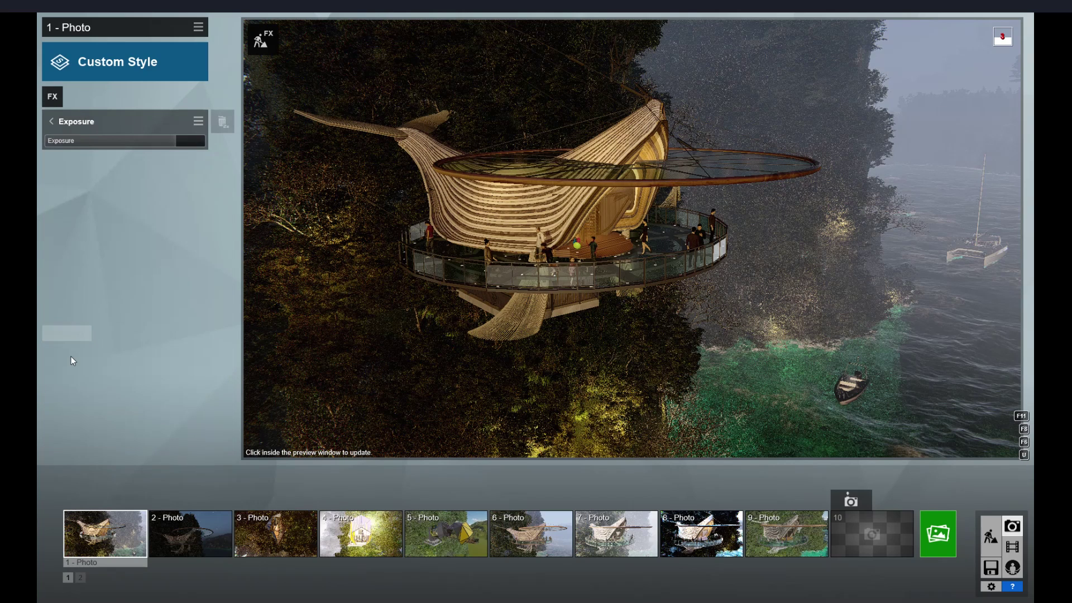
pyautogui.click(50, 122)
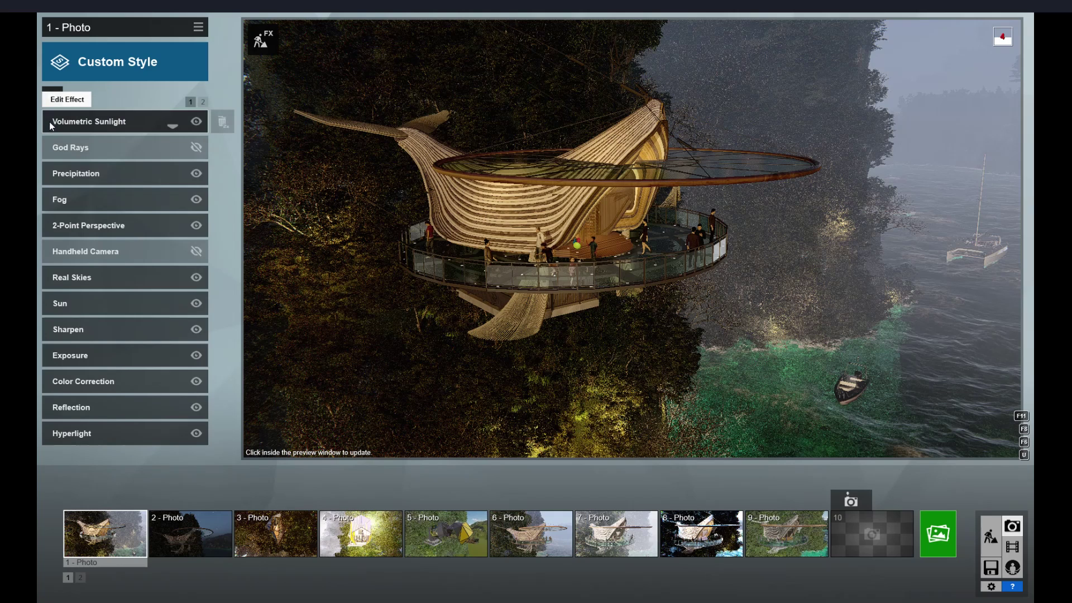
pyautogui.click(67, 382)
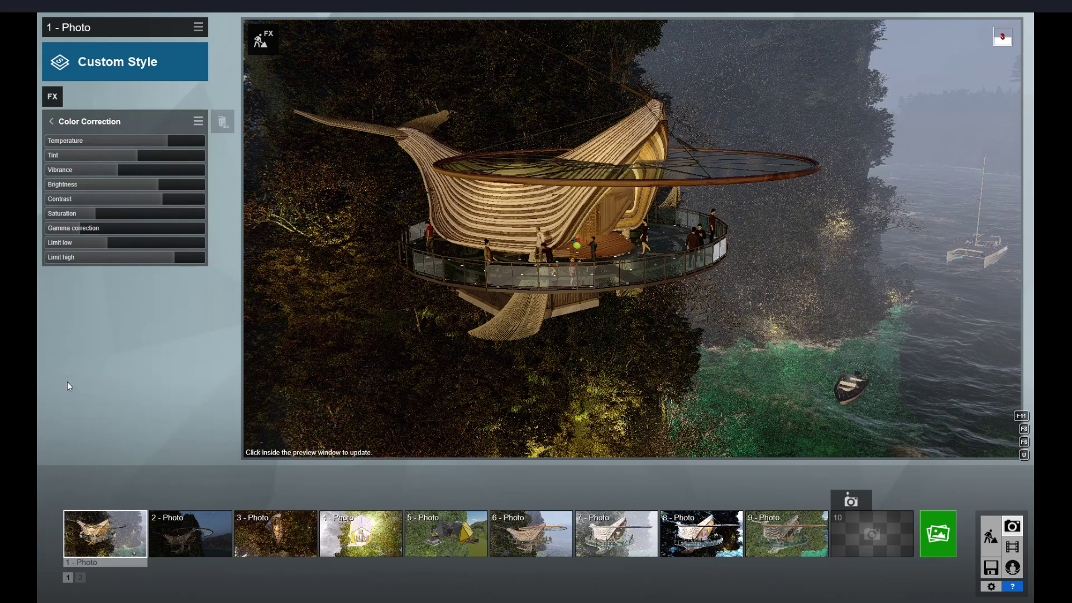
pyautogui.click(50, 119)
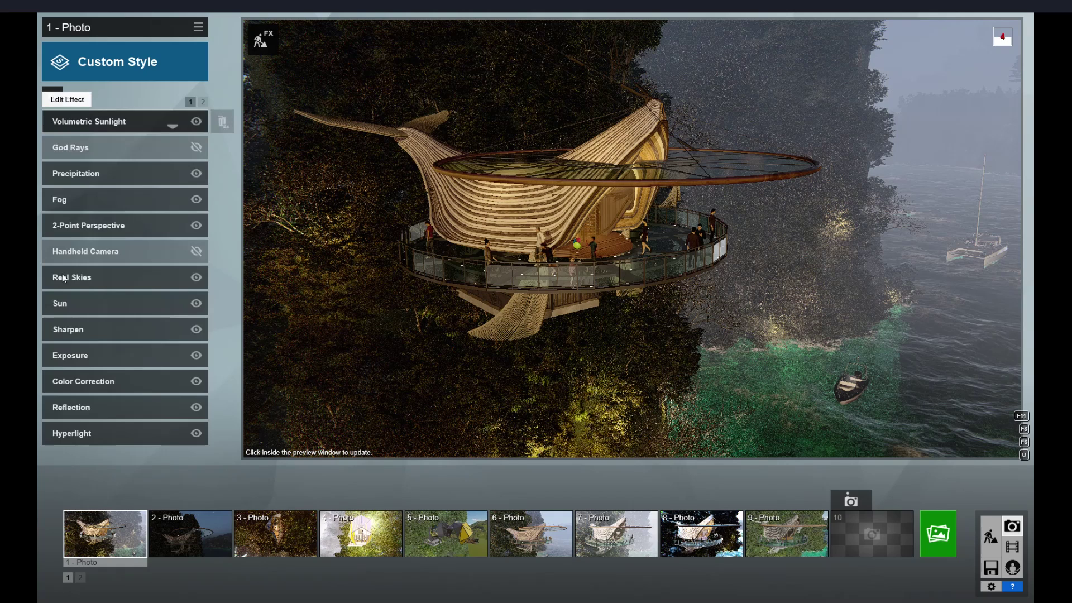
pyautogui.click(69, 410)
pyautogui.click(69, 156)
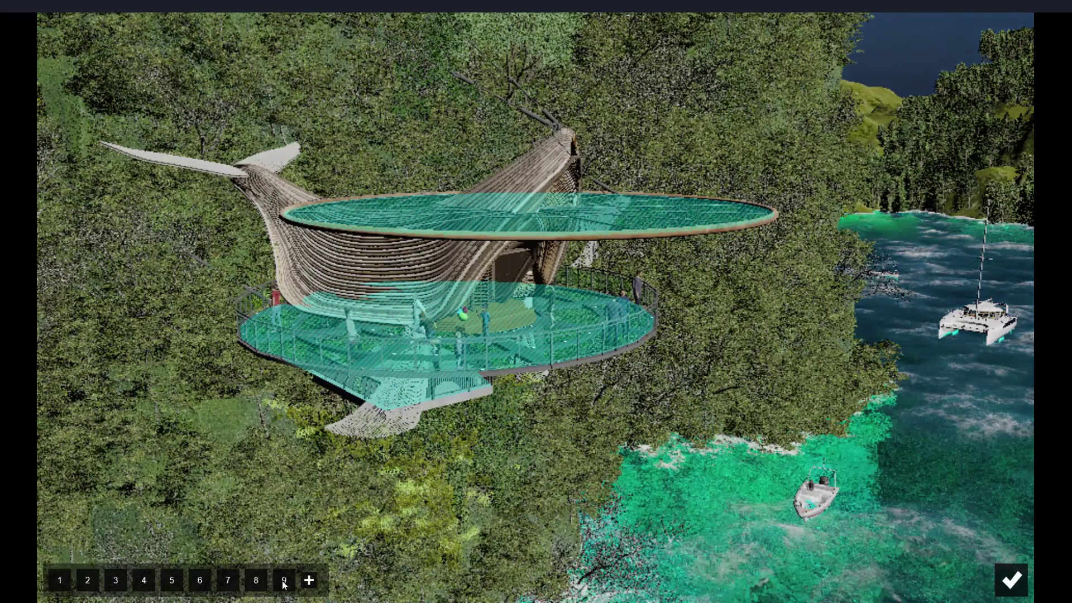
# Step: Review reflection planes 9, 8 and 7, confirm, and return to the effects list
pyautogui.click(273, 580)
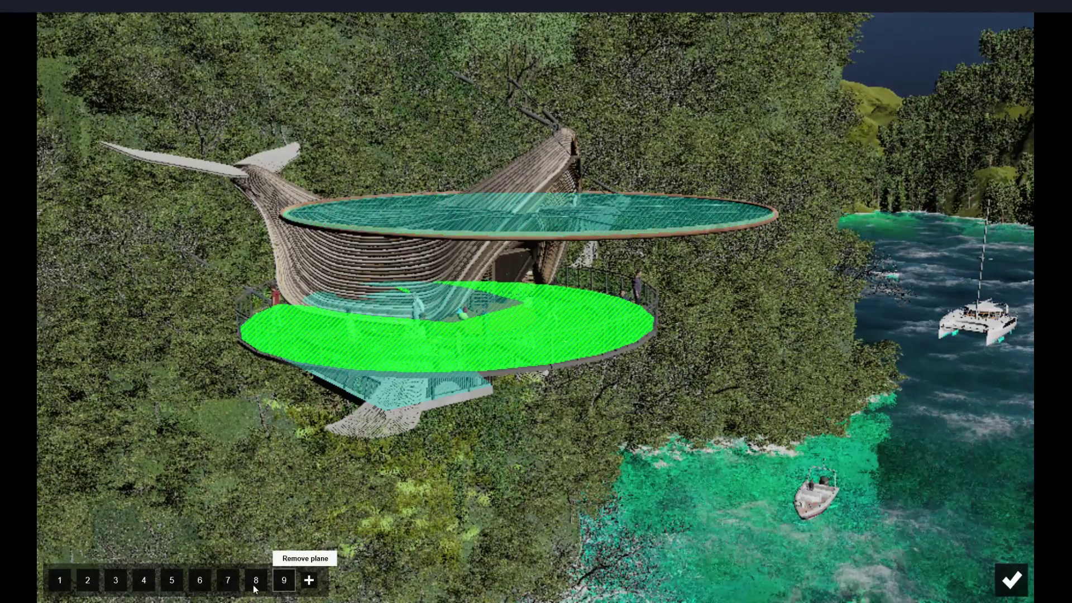
pyautogui.click(256, 584)
pyautogui.click(229, 584)
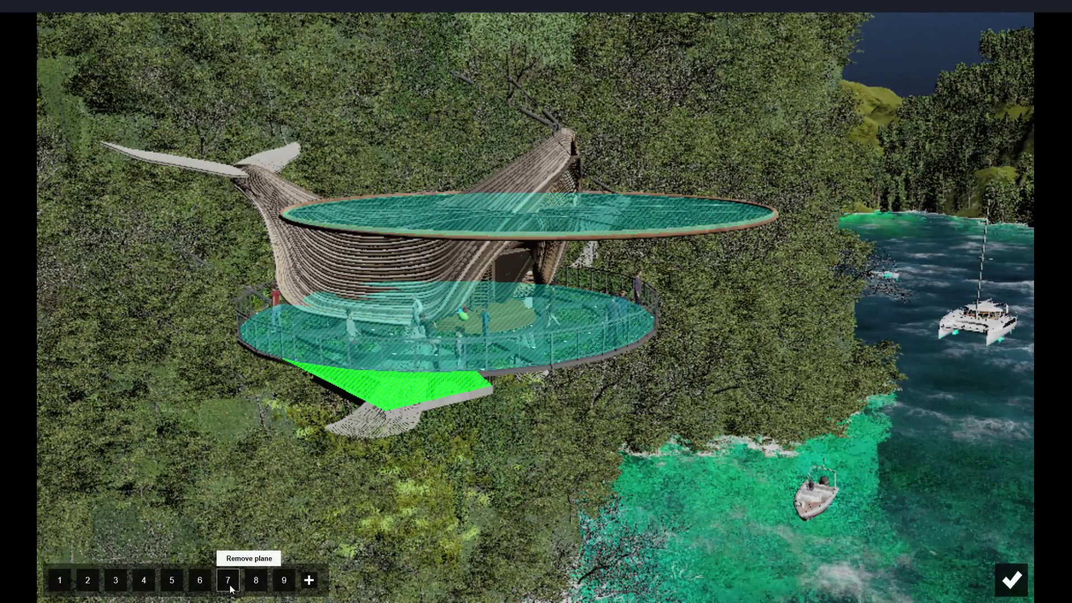
pyautogui.click(1009, 582)
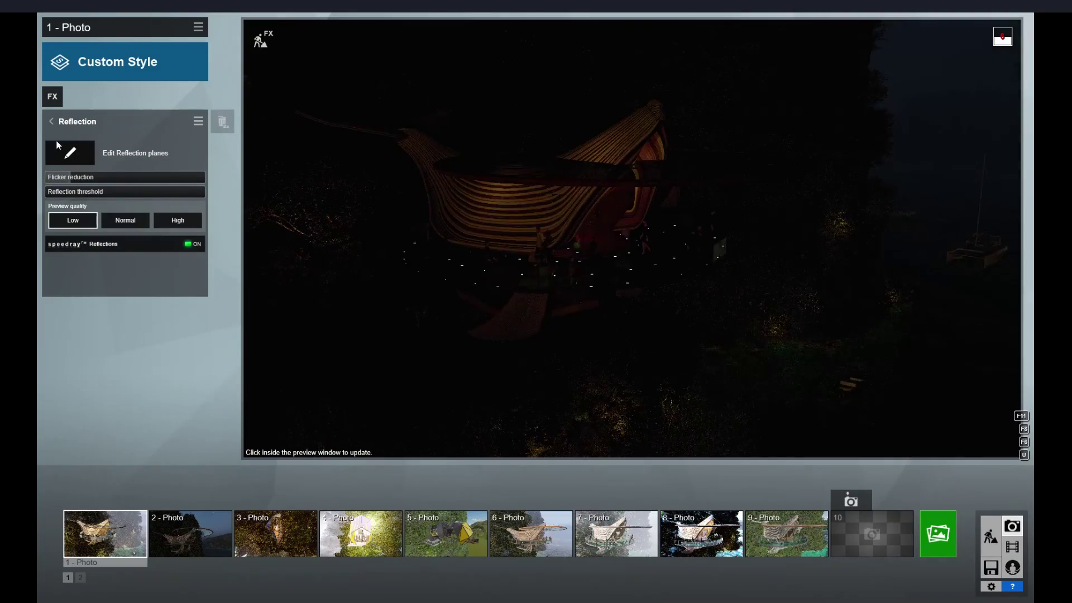
pyautogui.click(49, 122)
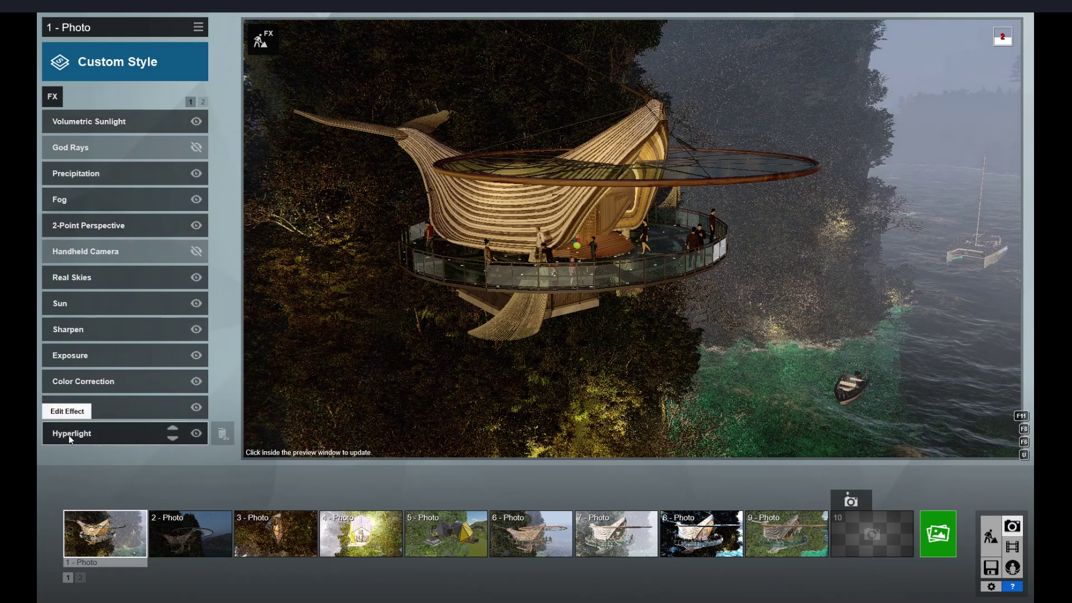
# Step: Check Hyperlight, then Sky Light and Shadow on effects page 2, and open Chromatic Aberrations
pyautogui.click(69, 434)
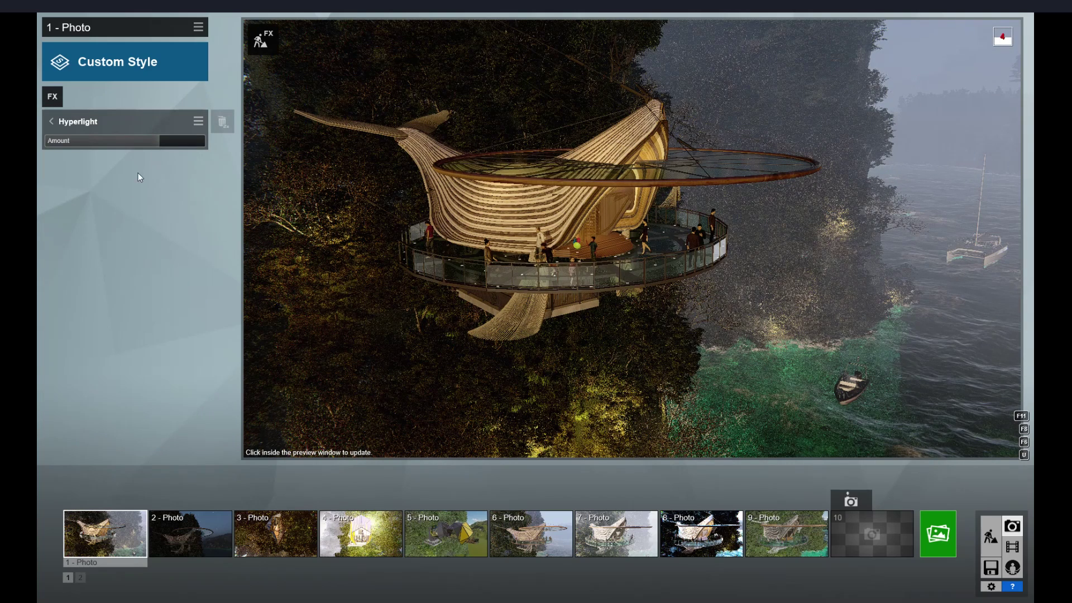
pyautogui.click(50, 122)
pyautogui.click(203, 102)
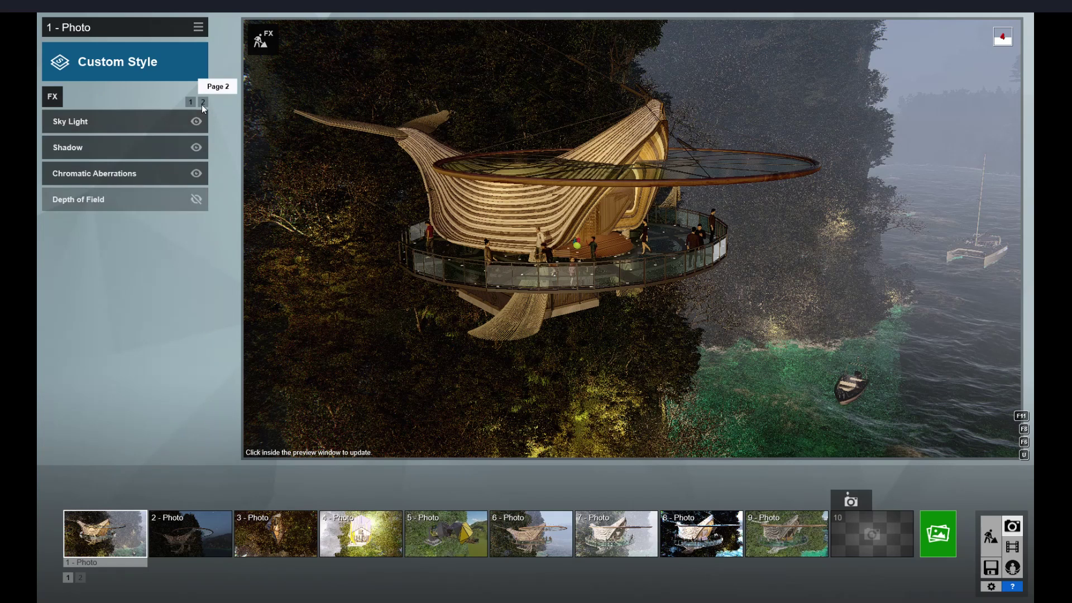
pyautogui.click(83, 122)
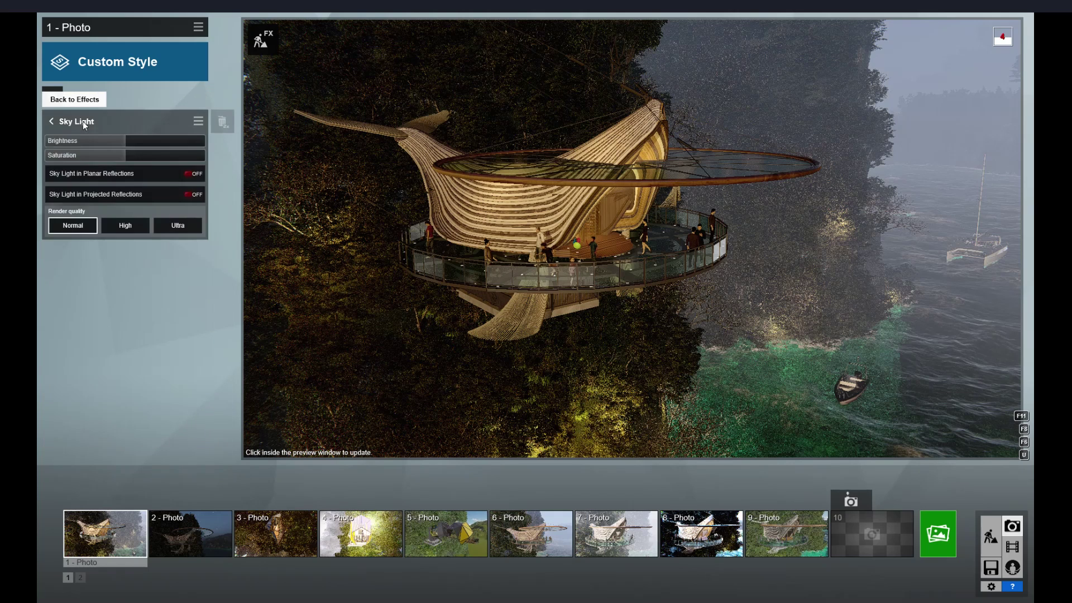
pyautogui.click(51, 122)
pyautogui.click(73, 148)
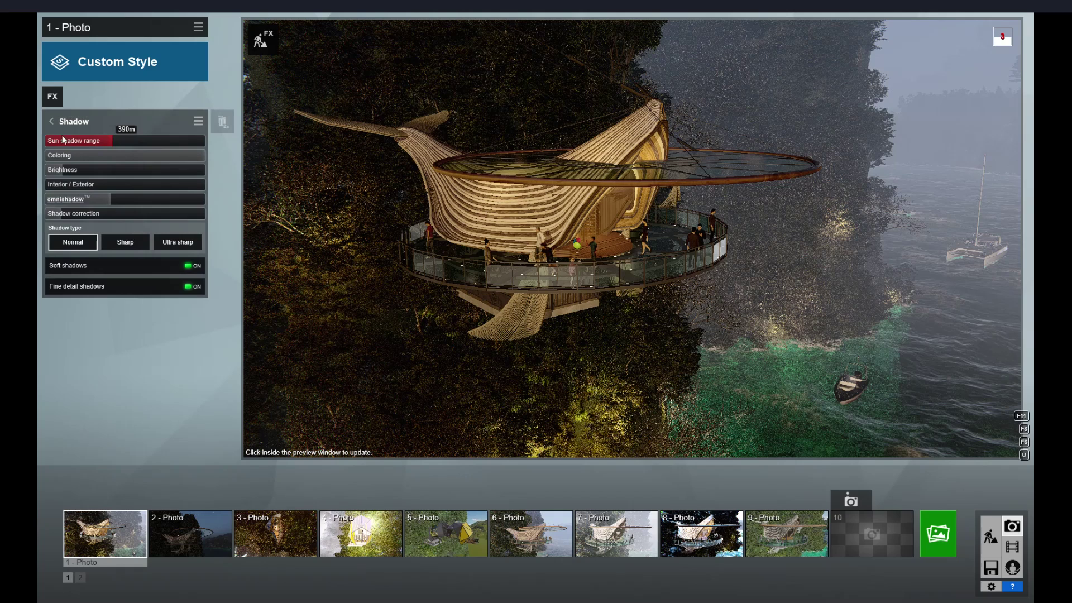
pyautogui.click(48, 120)
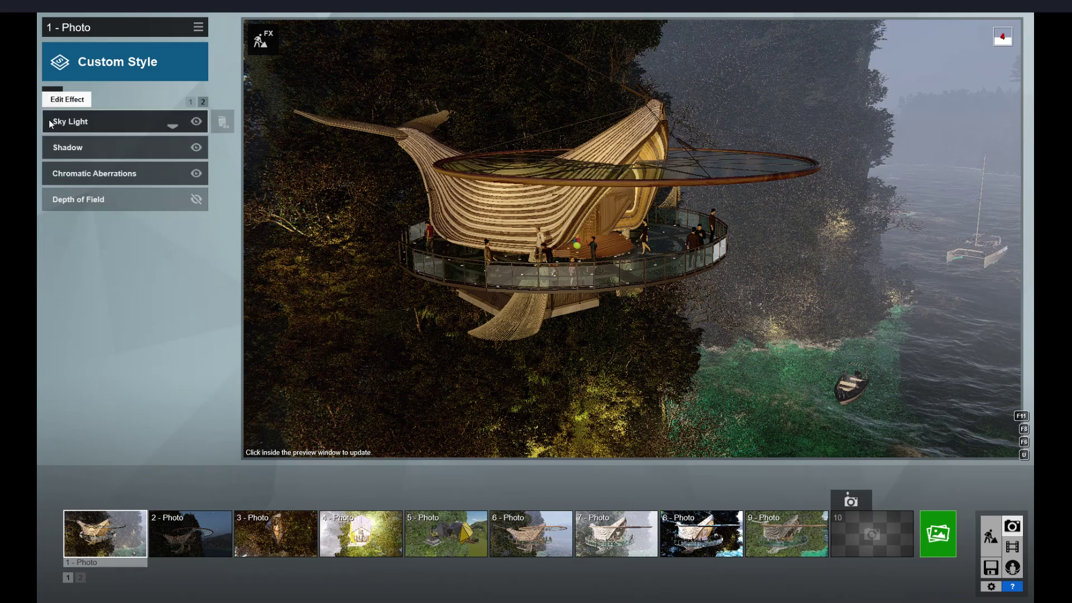
pyautogui.click(66, 175)
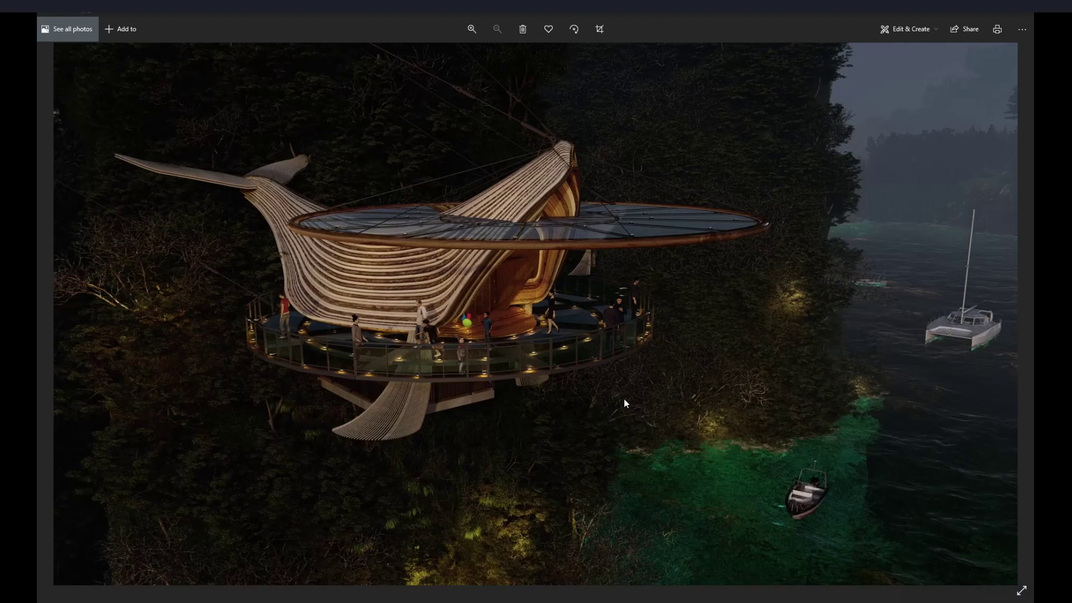
# Step: Open the rendered night JPG in Adobe Photoshop CS5 via Open with
pyautogui.rightClick(423, 256)
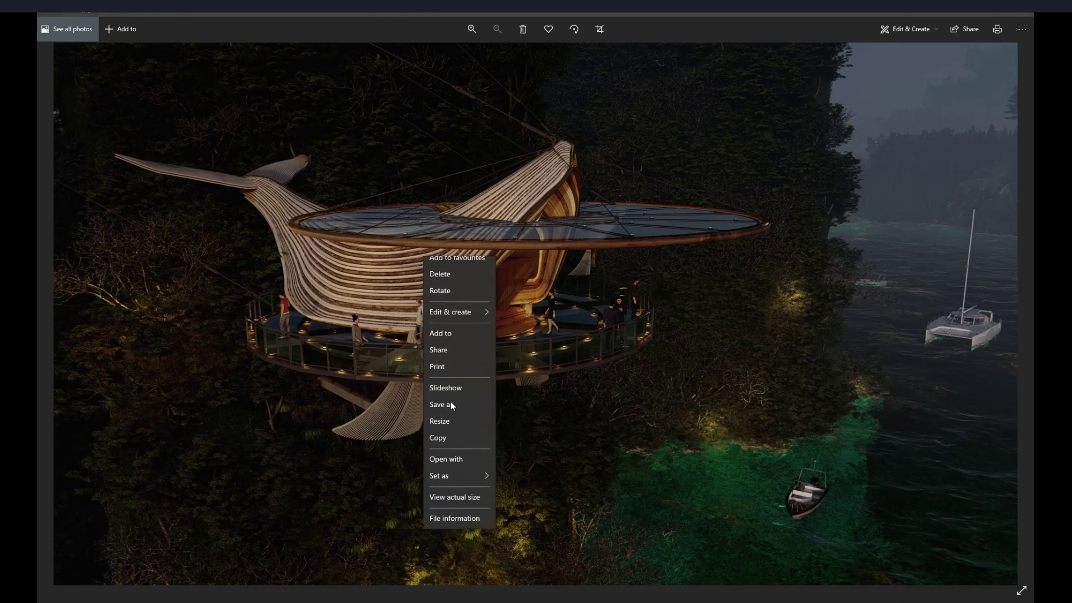
pyautogui.click(453, 471)
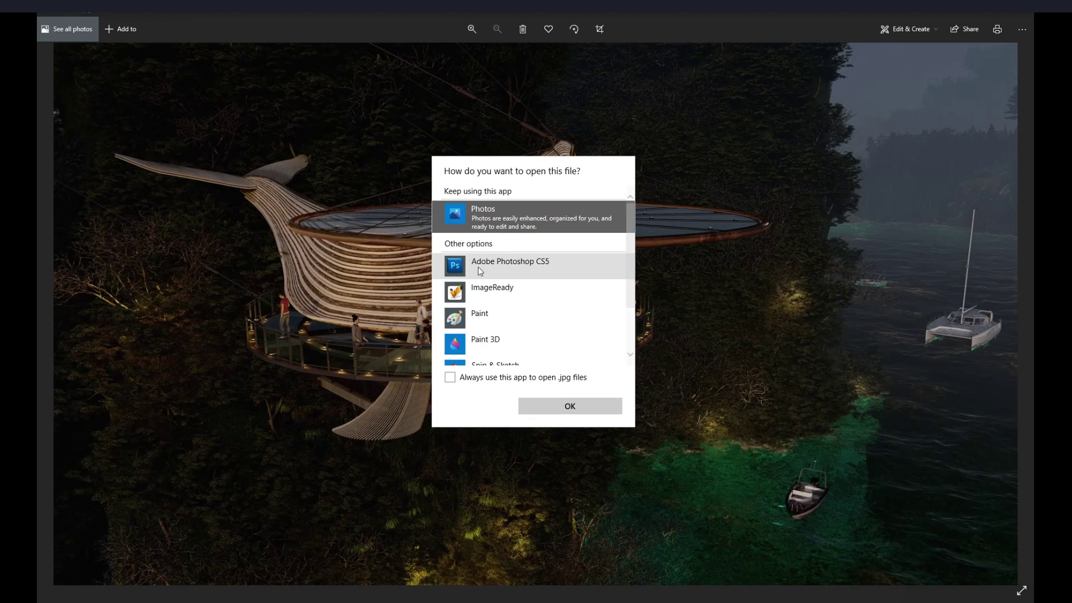
pyautogui.doubleClick(458, 266)
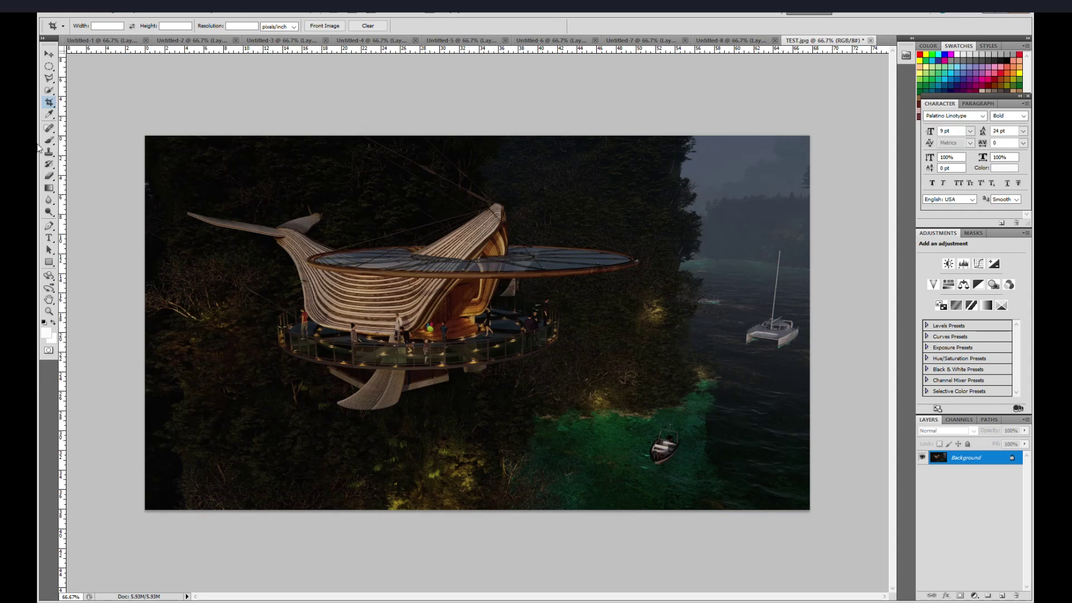
# Step: Apply Levels with midtone 1.54 and white input 217
pyautogui.click(110, 8)
pyautogui.moveTo(125, 35)
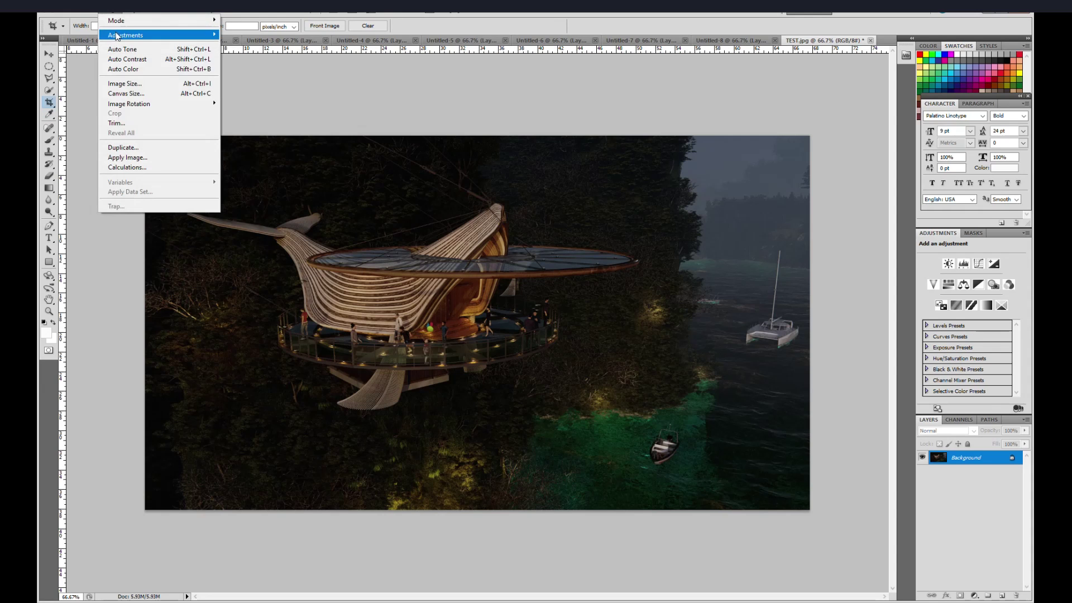
pyautogui.click(306, 50)
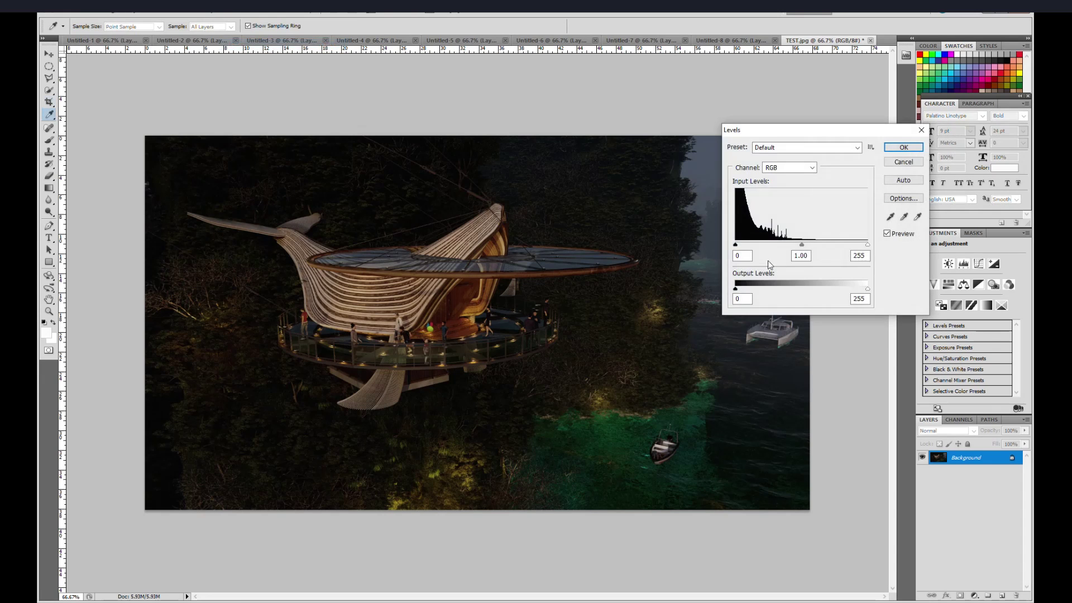
pyautogui.moveTo(802, 246); pyautogui.dragTo(785, 245)
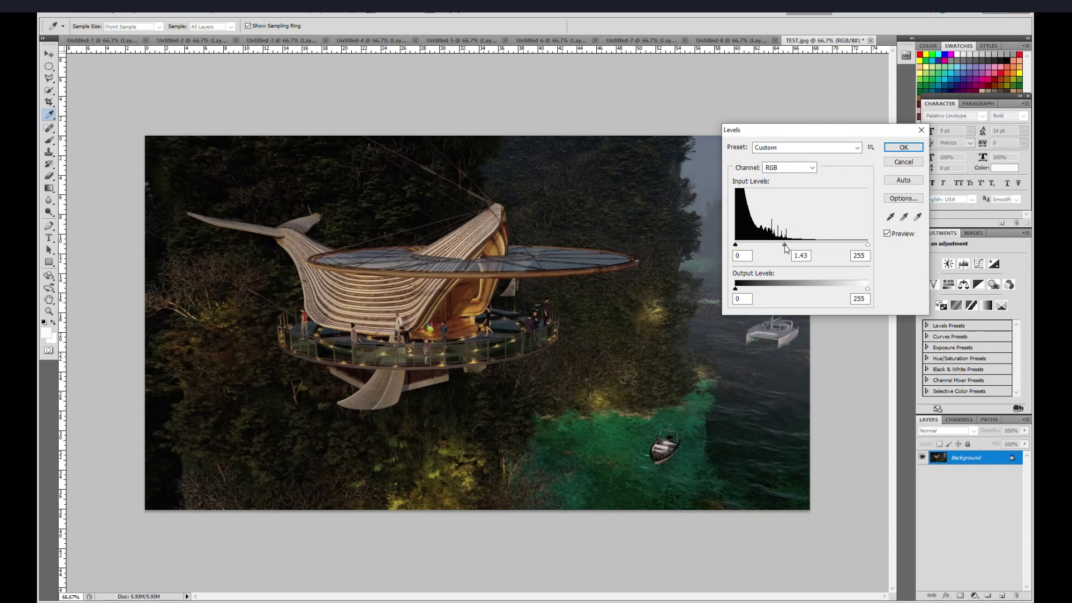
pyautogui.doubleClick(802, 254)
pyautogui.moveTo(867, 245); pyautogui.dragTo(848, 246)
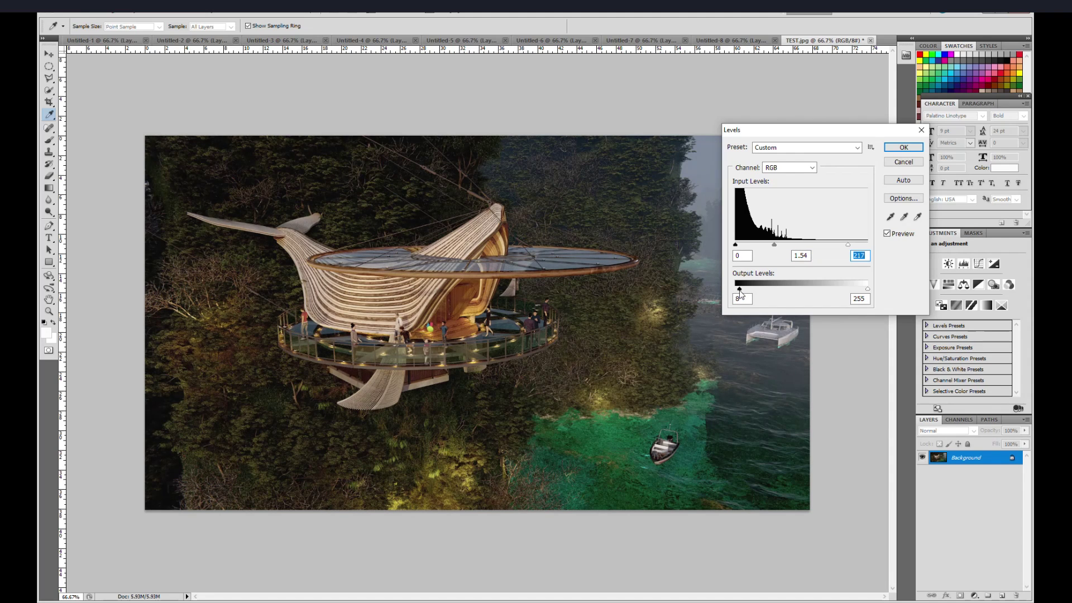
pyautogui.click(903, 146)
# Step: Crop the image to remove the dark strips on its left and right edges
pyautogui.click(50, 105)
pyautogui.moveTo(166, 133); pyautogui.dragTo(783, 510)
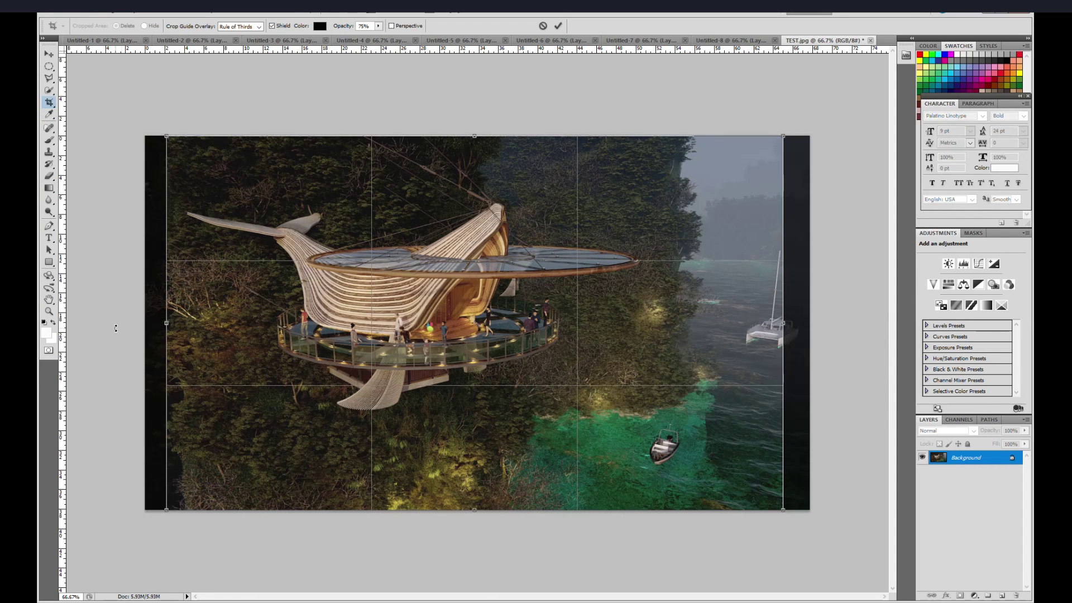
pyautogui.moveTo(166, 322); pyautogui.dragTo(179, 324)
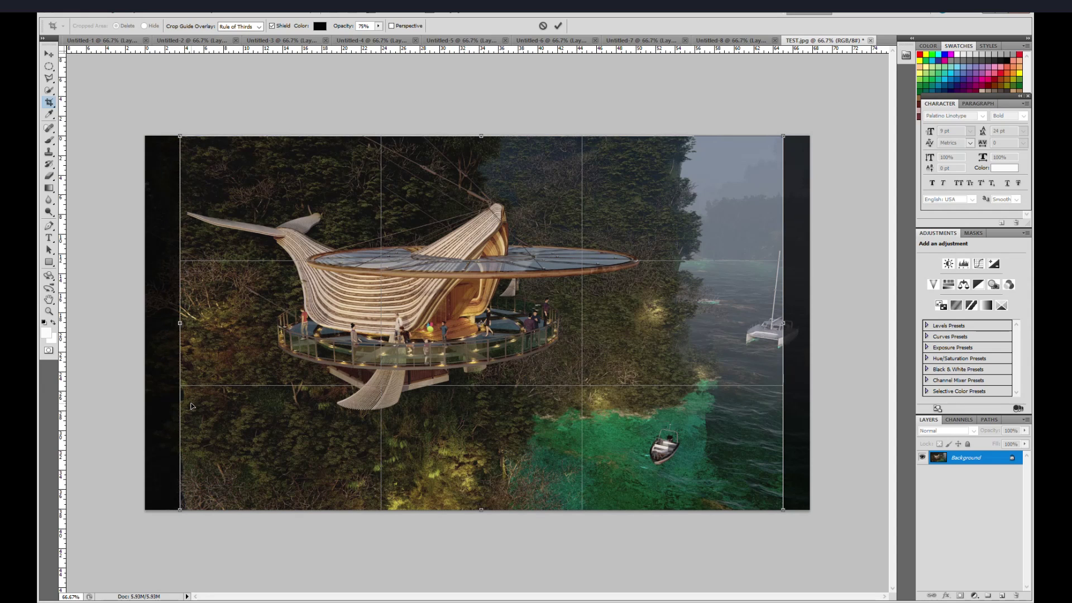
pyautogui.press('Return')
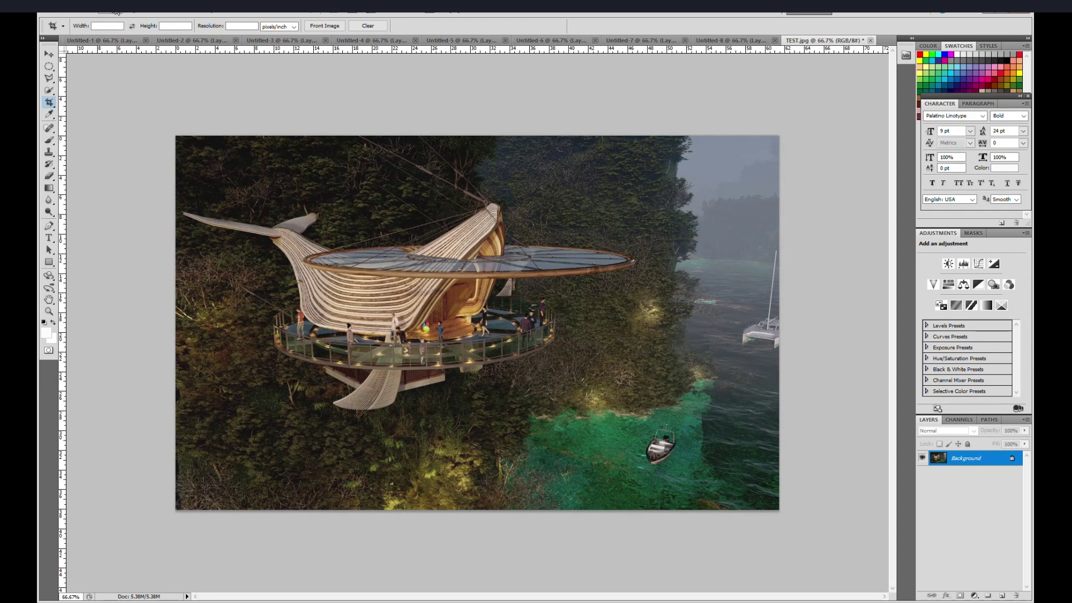
# Step: Apply Color Balance shifting the midtones Yellow-Blue +8
pyautogui.click(116, 11)
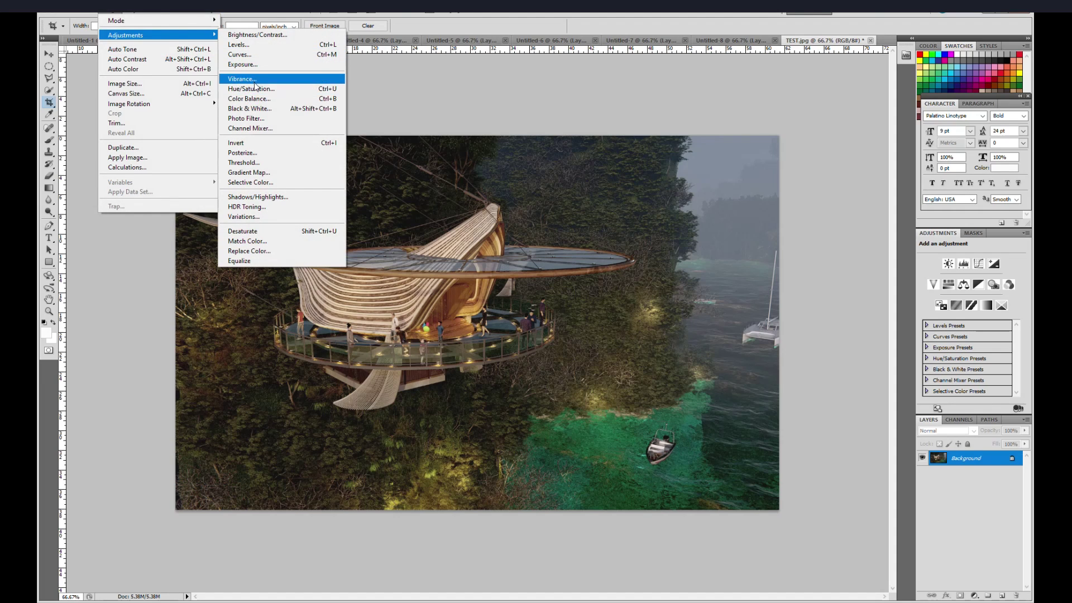
pyautogui.click(263, 99)
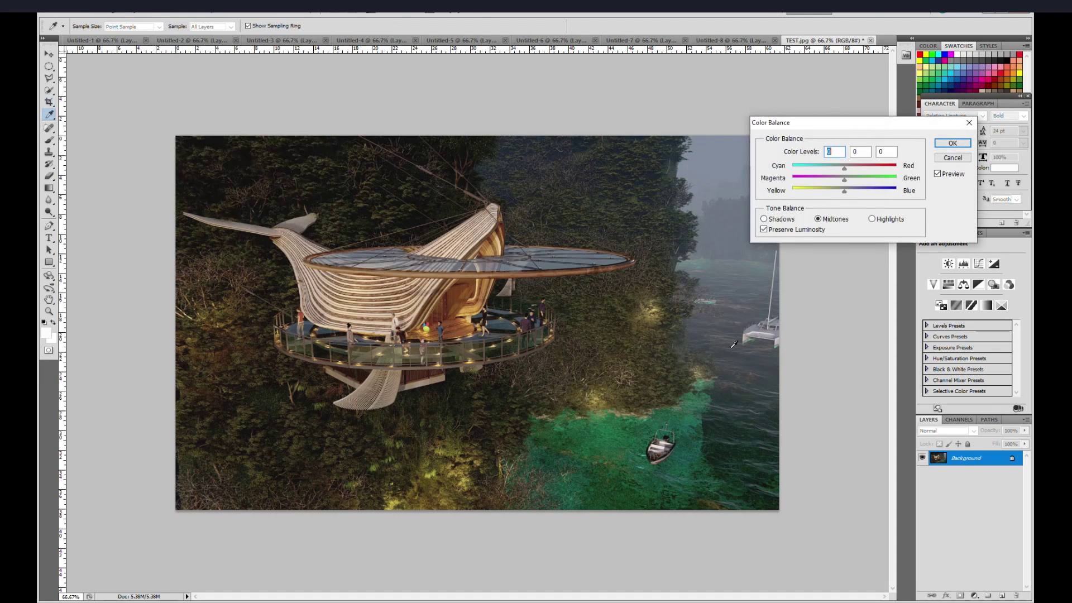
pyautogui.moveTo(844, 192); pyautogui.dragTo(848, 192)
pyautogui.click(952, 143)
pyautogui.press('c')
# Step: Apply an Exposure offset of +0.0061 and zoom in on the pavilion platform
pyautogui.click(113, 8)
pyautogui.moveTo(125, 35)
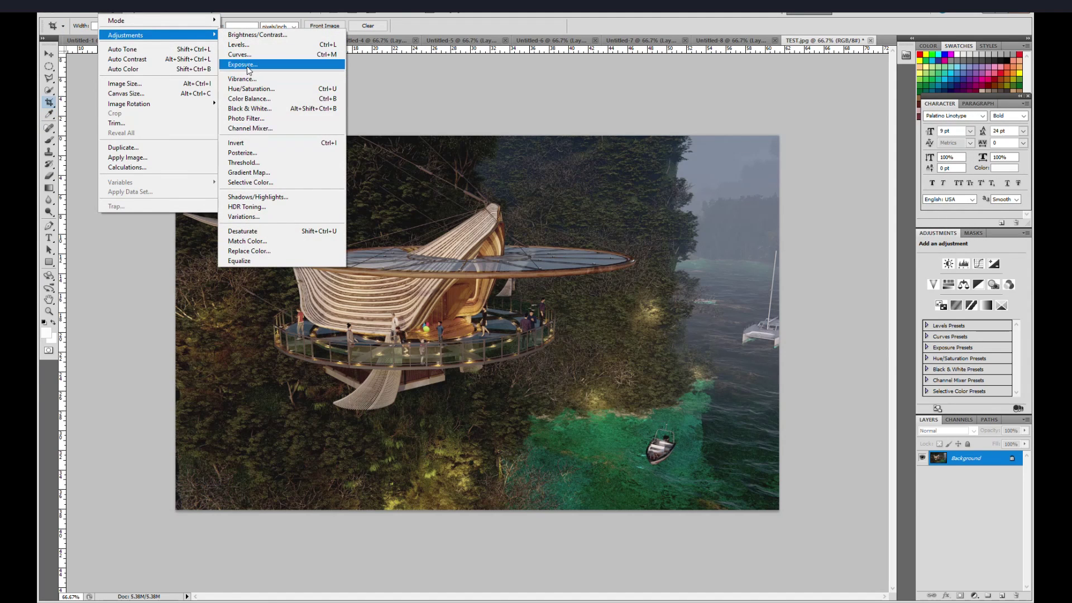
pyautogui.click(243, 65)
pyautogui.click(289, 443)
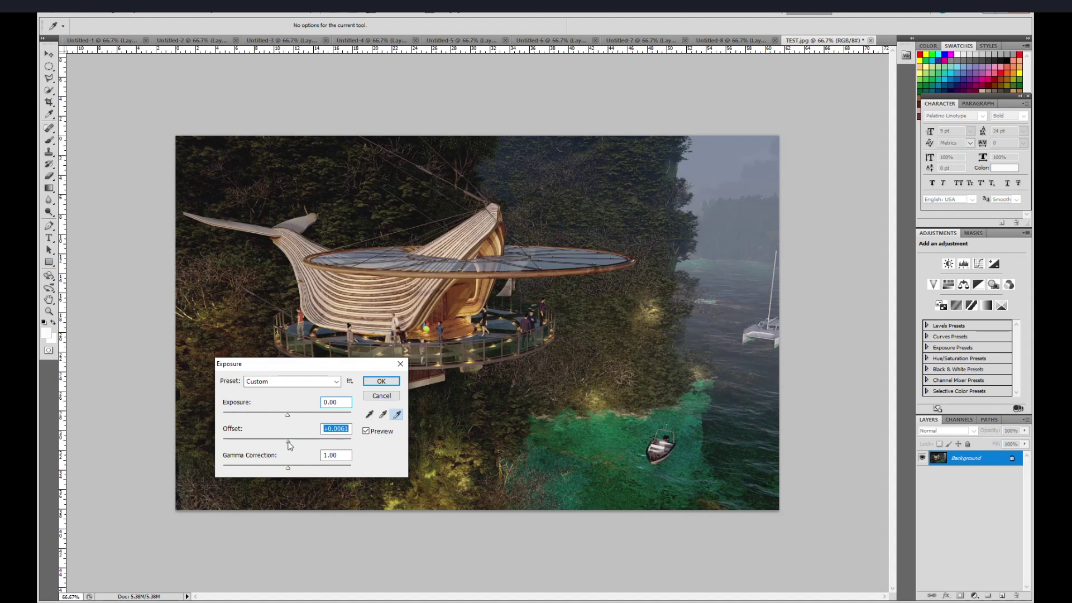
pyautogui.click(379, 380)
pyautogui.press('c')
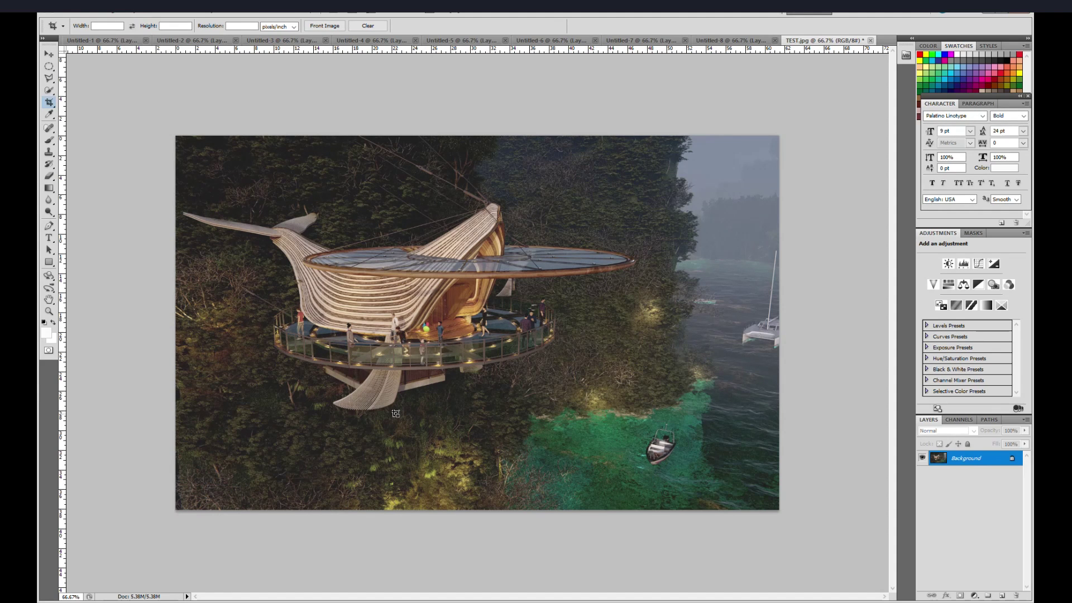
pyautogui.click(48, 311)
pyautogui.moveTo(424, 328); pyautogui.dragTo(324, 369)
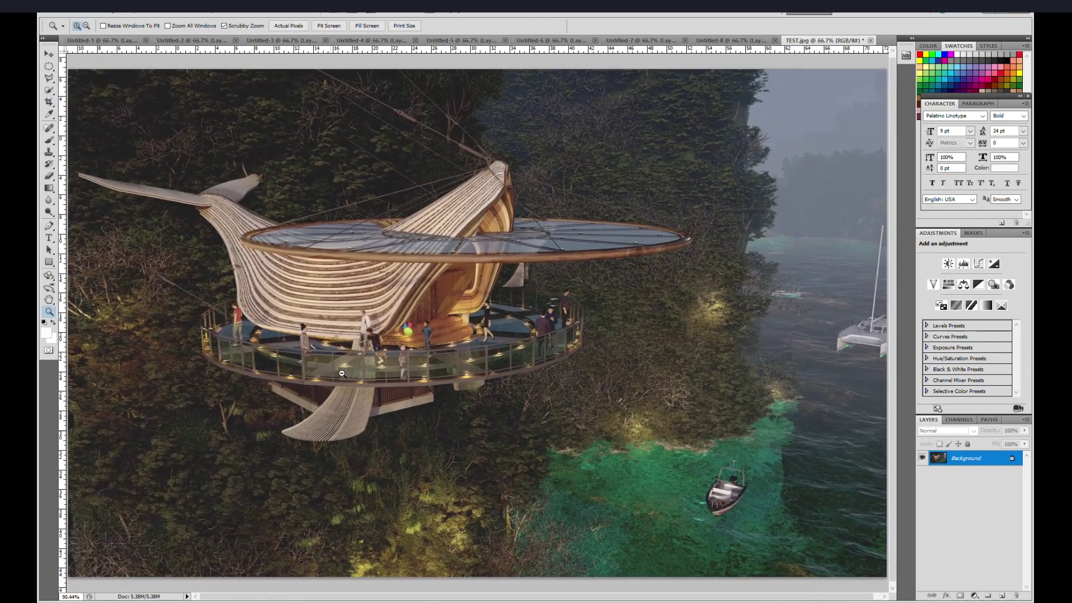